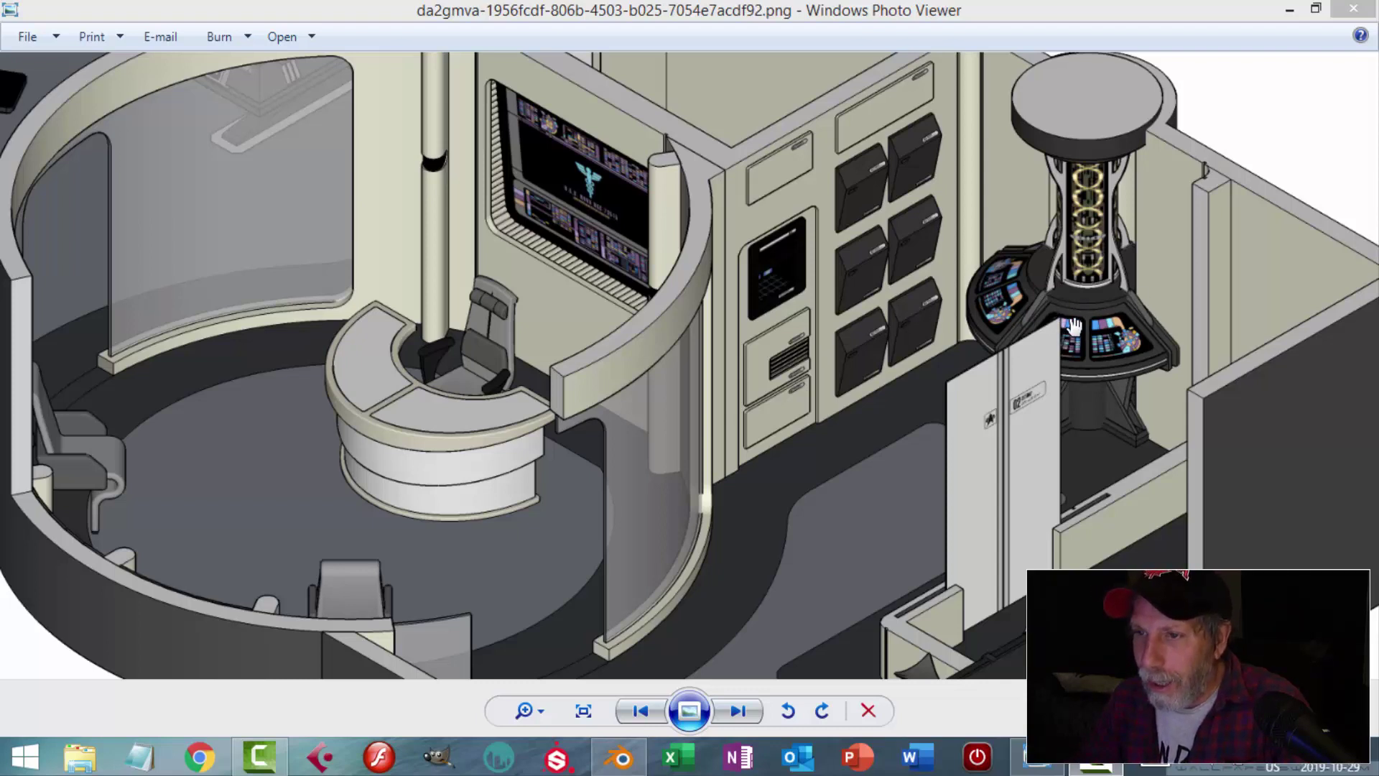
- Examine the central column and the angled console around its base in the sickbay reference image
{"action": "scroll", "coordinate": [1032, 313], "scroll_direction": "down", "scroll_amount": 3}
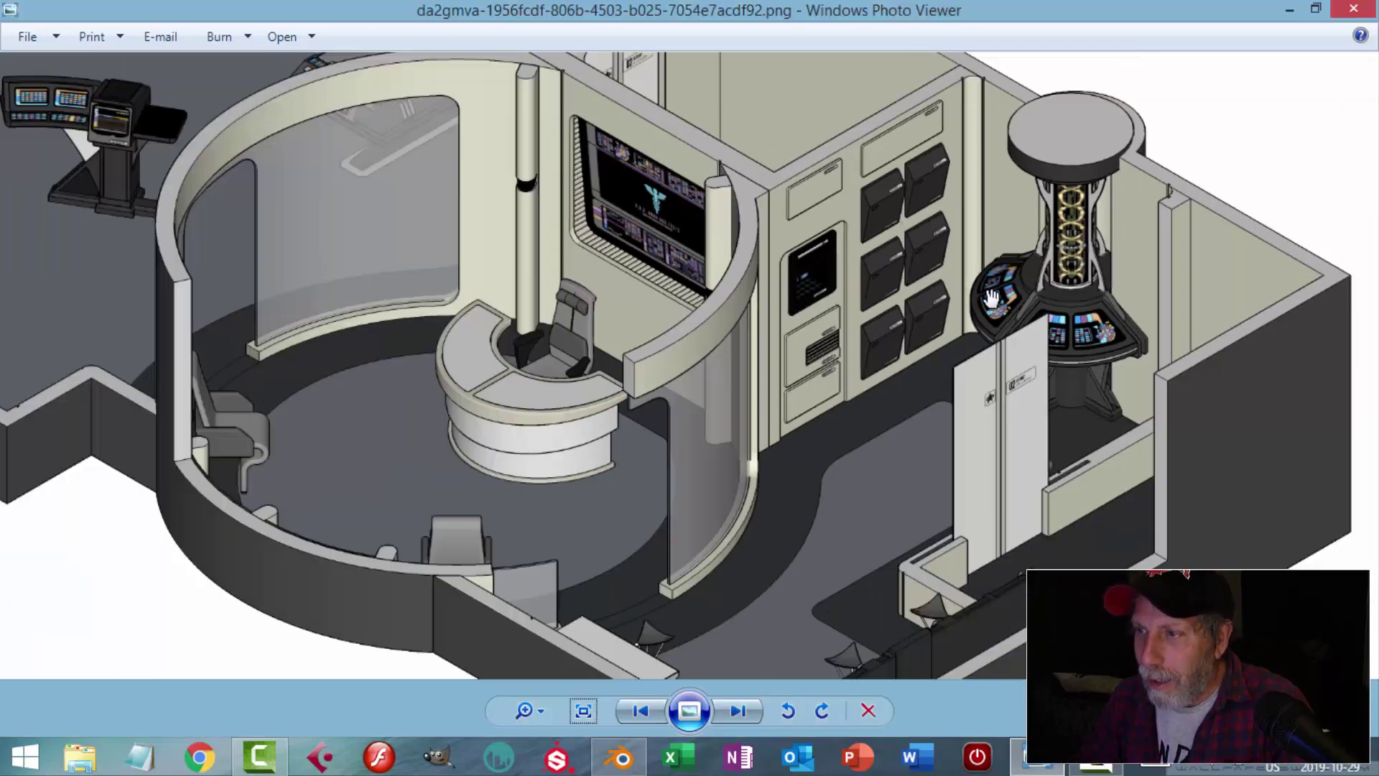
{"action": "scroll", "coordinate": [999, 305], "scroll_direction": "up", "scroll_amount": 2}
{"action": "scroll", "coordinate": [1016, 307], "scroll_direction": "up", "scroll_amount": 1}
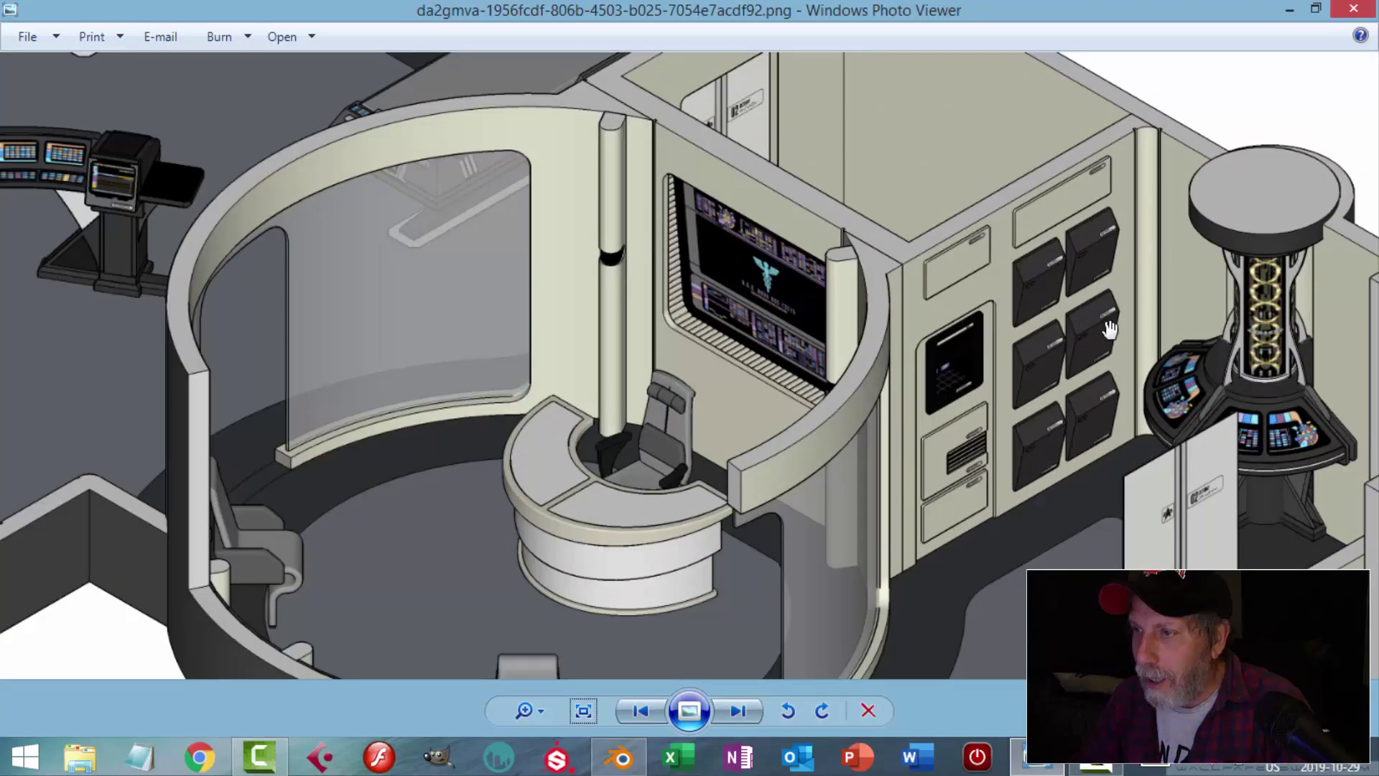
{"action": "left_click_drag", "start_coordinate": [1070, 337], "coordinate": [790, 273]}
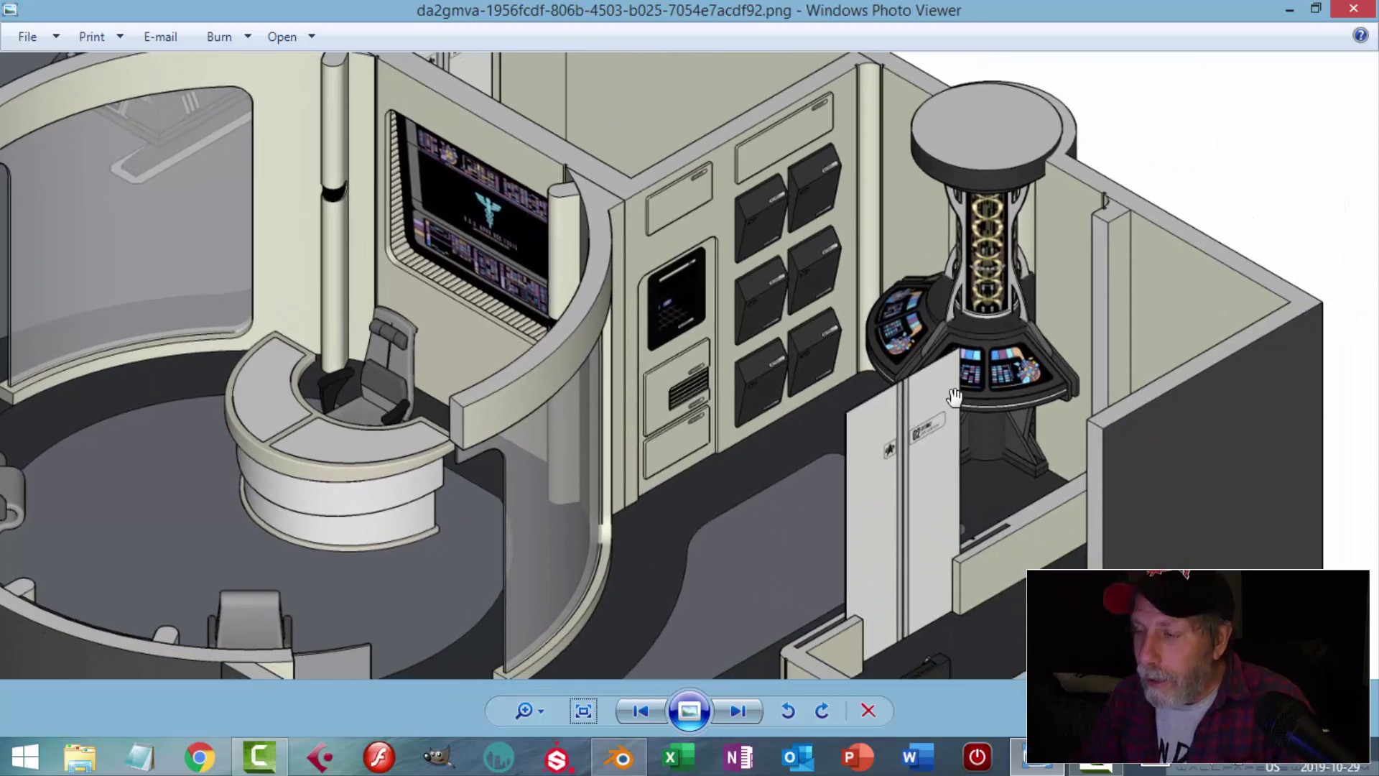
{"action": "scroll", "coordinate": [750, 638], "scroll_direction": "down", "scroll_amount": 5}
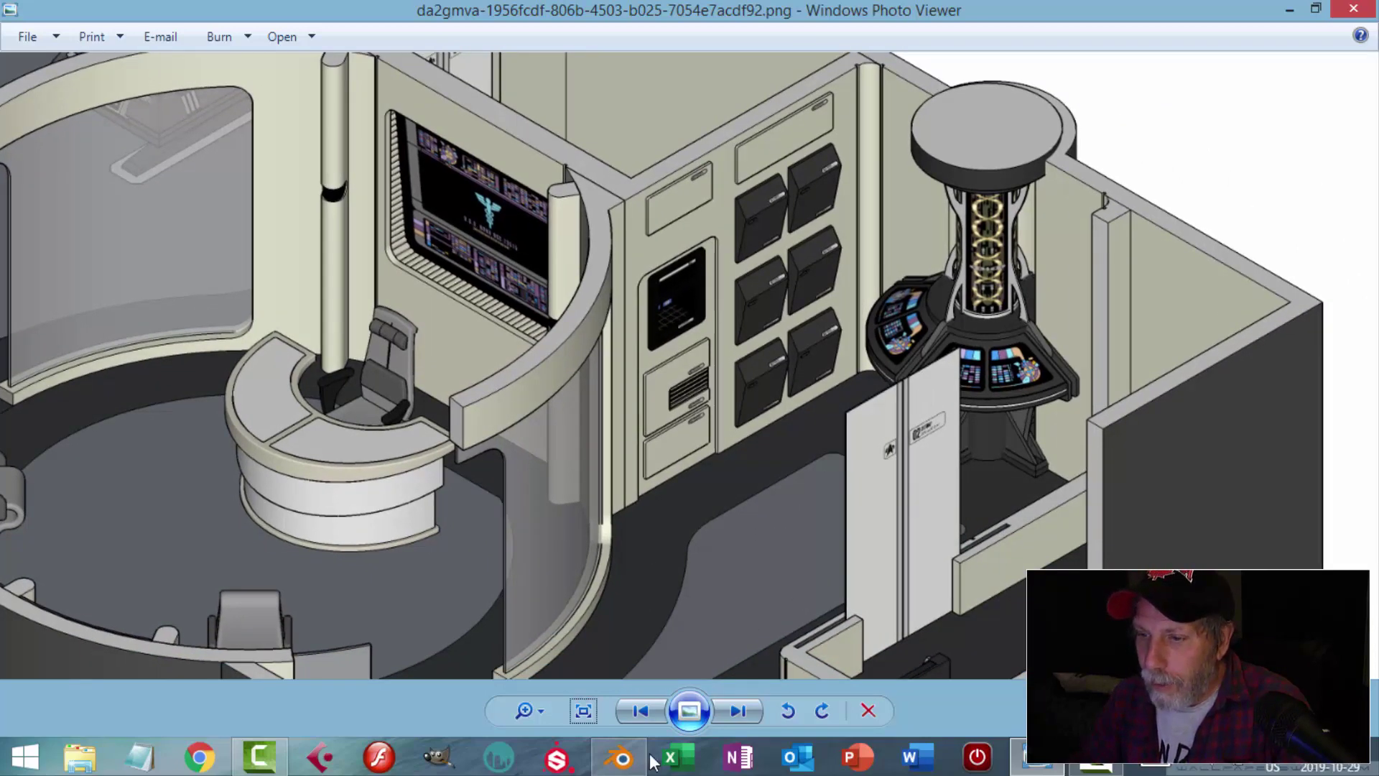
- Switch to Blender and delete all default objects from the scene
{"action": "left_click", "coordinate": [619, 756]}
{"action": "key", "text": "a"}
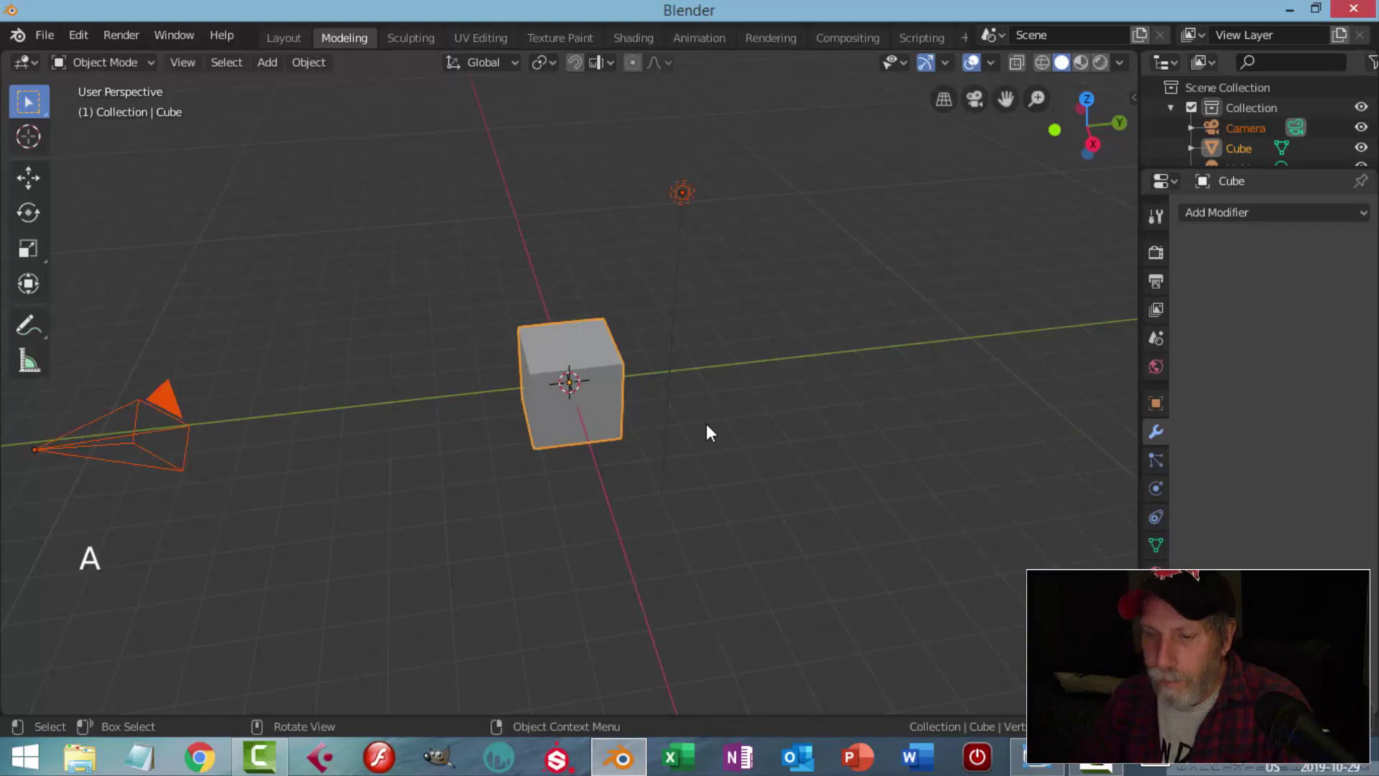
{"action": "key", "text": "x"}
{"action": "left_click", "coordinate": [708, 427]}
- Add a mesh circle with 20 vertices at the origin, viewed from the top
{"action": "key", "text": "KP_7"}
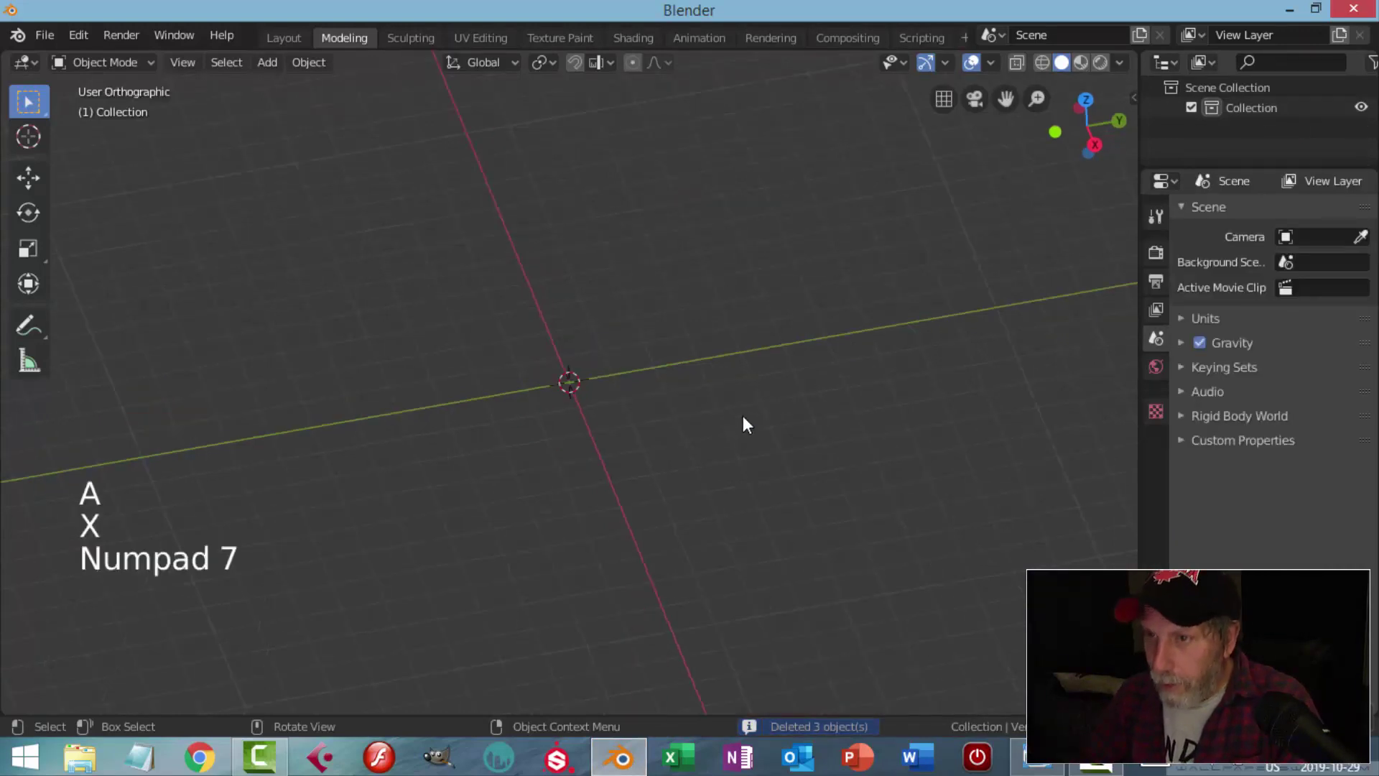
{"action": "scroll", "coordinate": [704, 404], "scroll_direction": "up", "scroll_amount": 1}
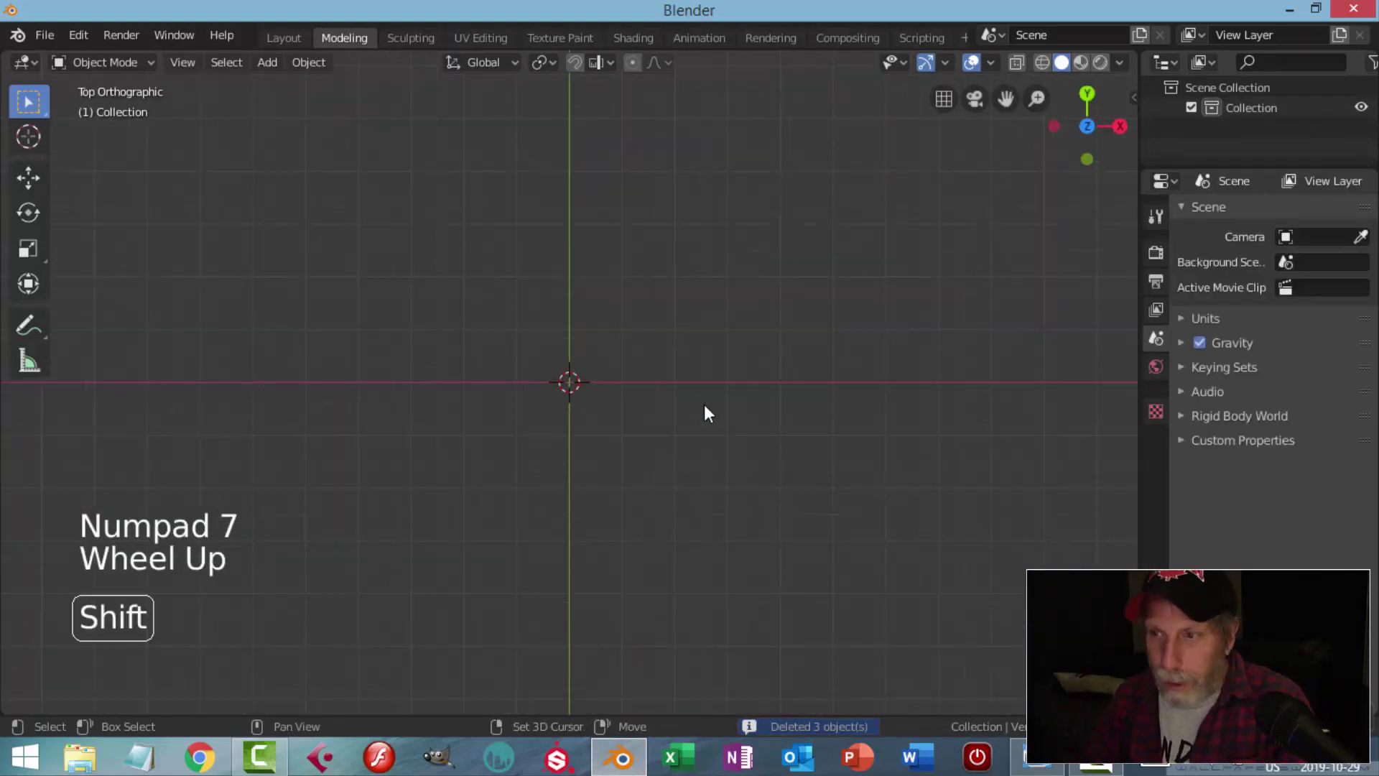
{"action": "key", "text": "shift+a"}
{"action": "mouse_move", "coordinate": [698, 359]}
{"action": "left_click", "coordinate": [797, 382]}
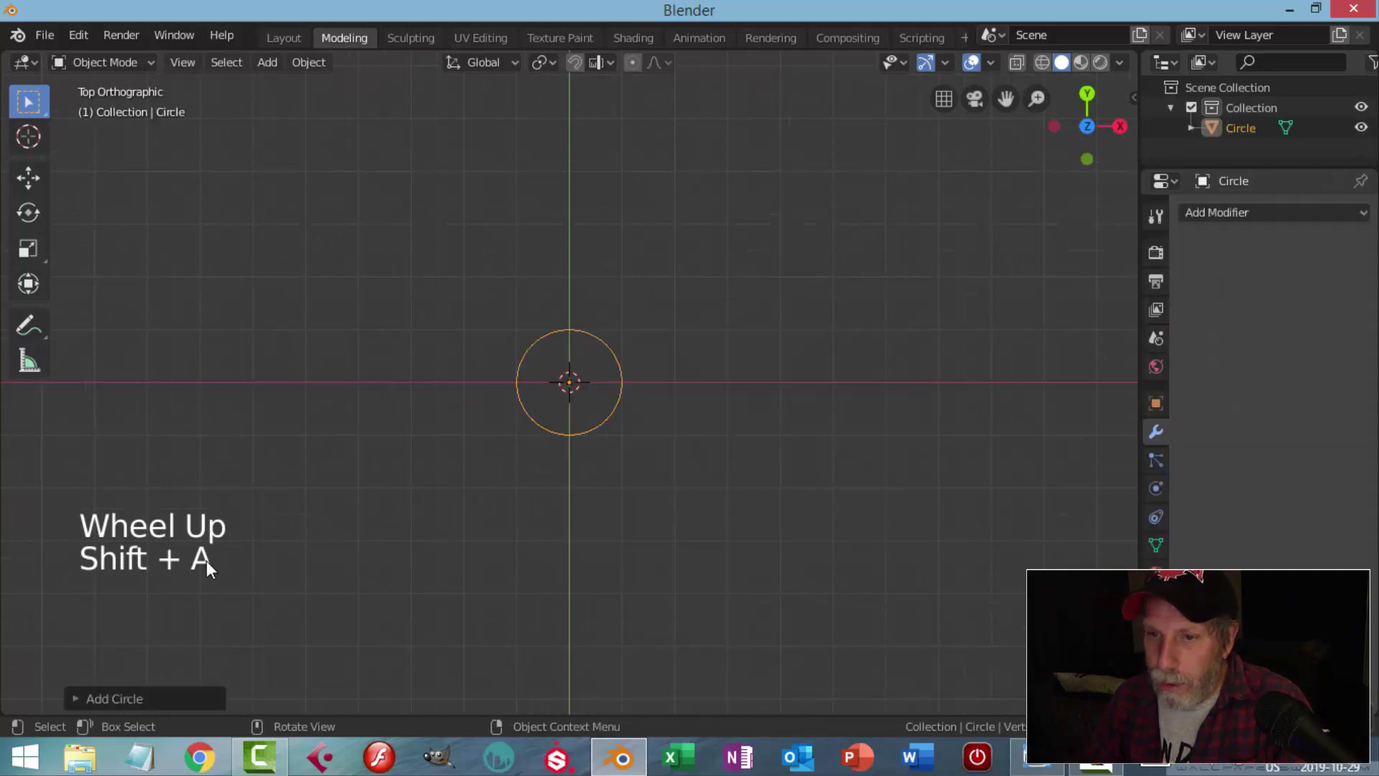
{"action": "left_click", "coordinate": [144, 695]}
{"action": "left_click", "coordinate": [327, 479]}
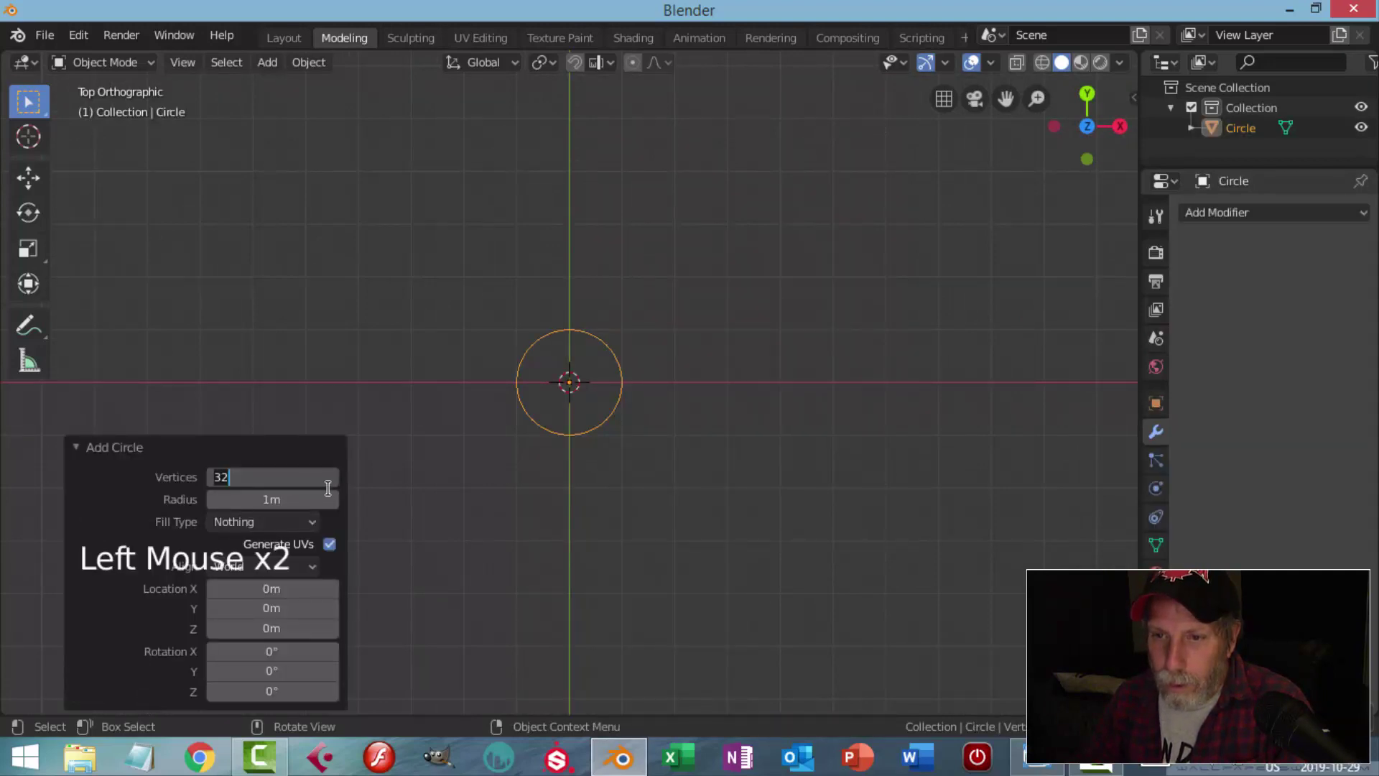
{"action": "key", "text": "Return"}
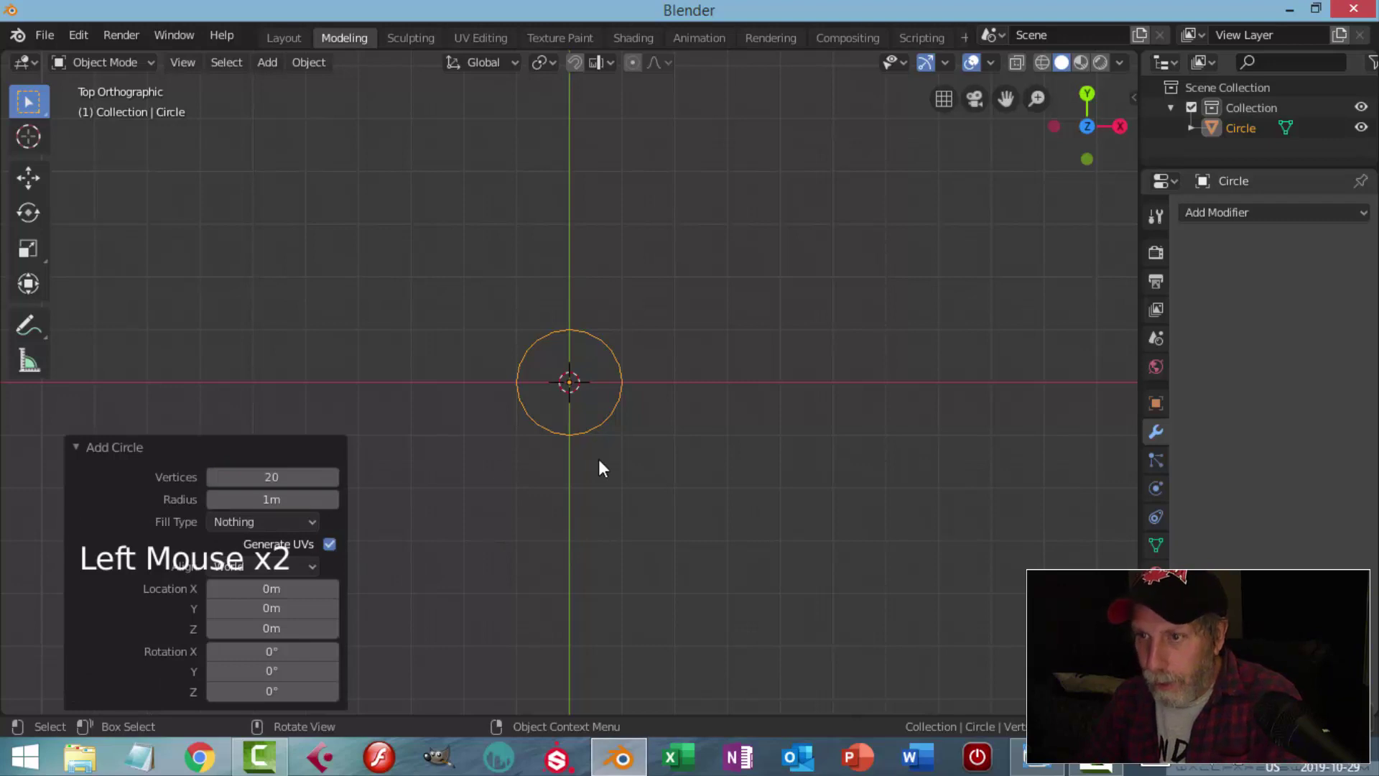
{"action": "scroll", "coordinate": [641, 469], "scroll_direction": "up", "scroll_amount": 4}
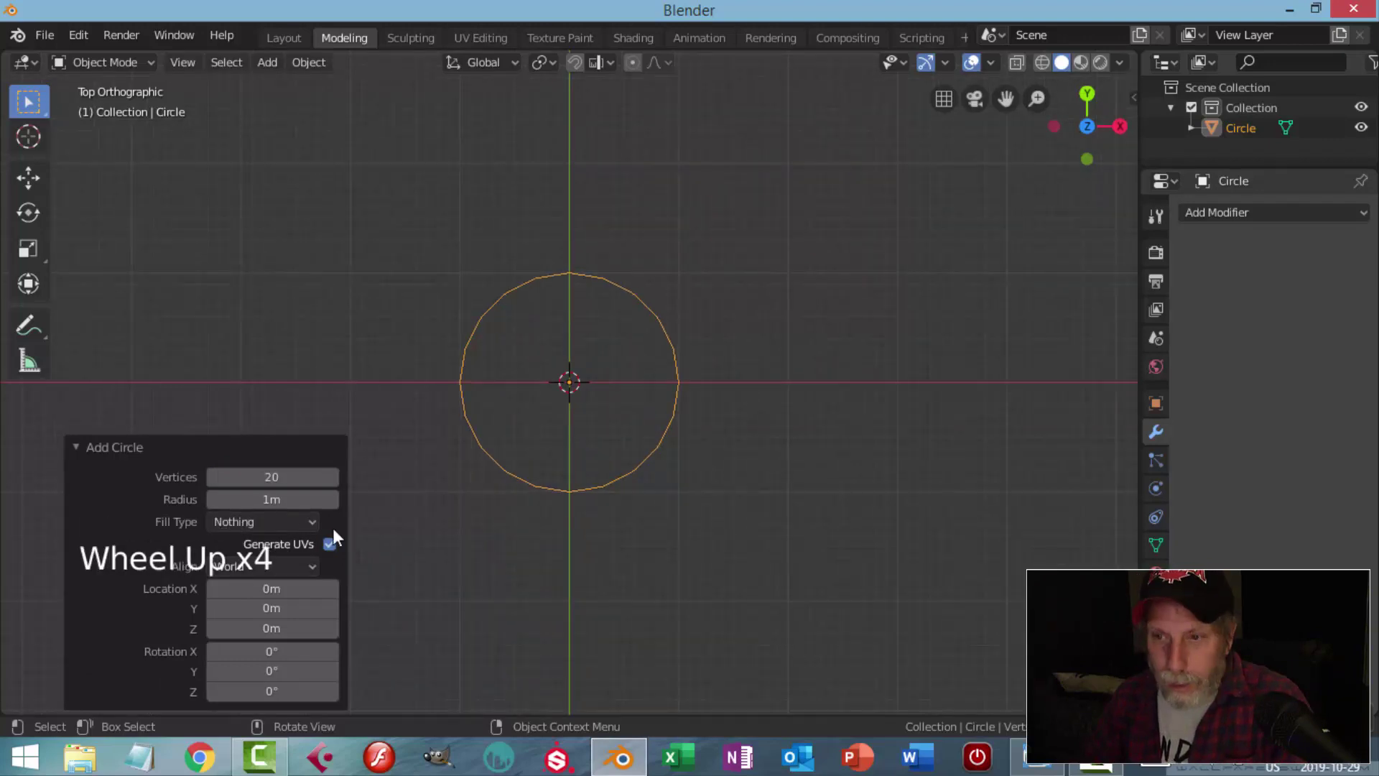
{"action": "left_click", "coordinate": [218, 456]}
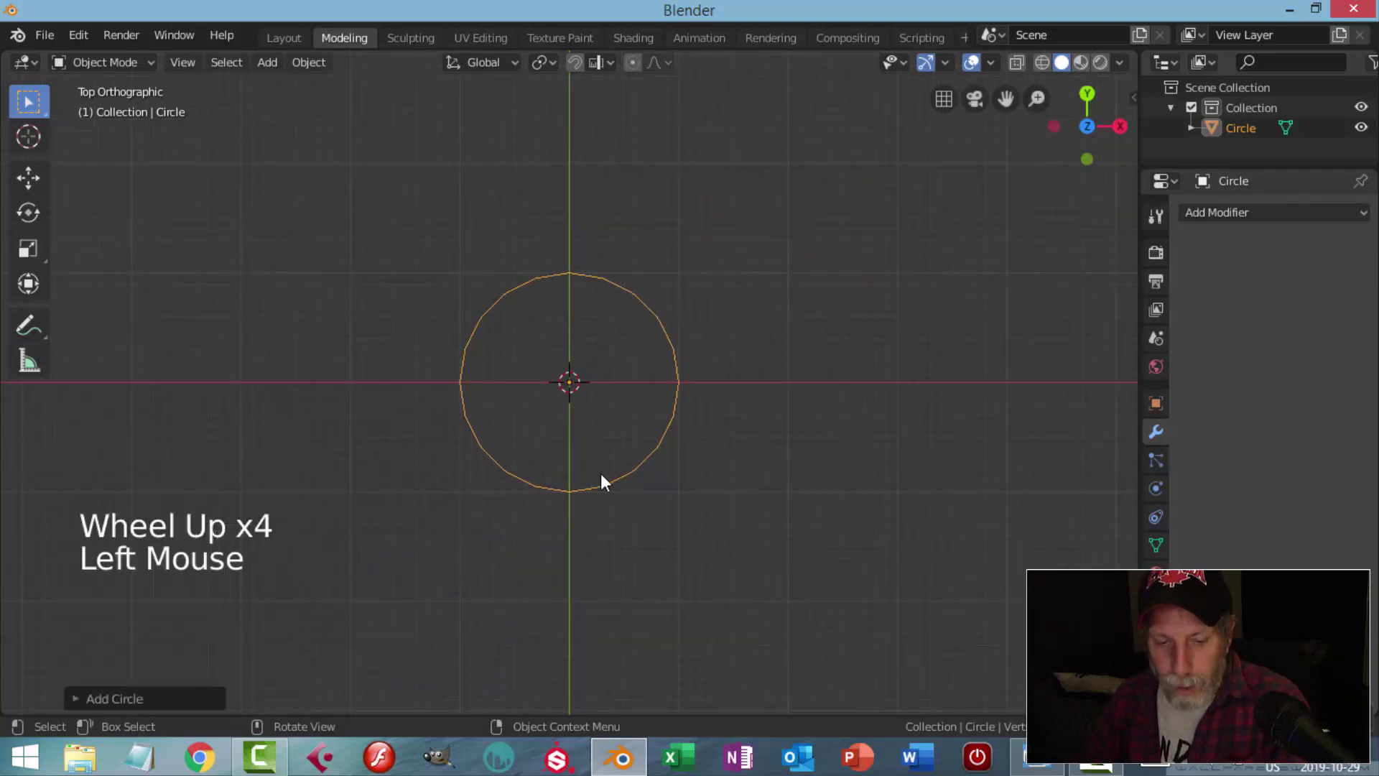
- In Edit Mode, delete the circle's vertices above the X axis
{"action": "key", "text": "Tab"}
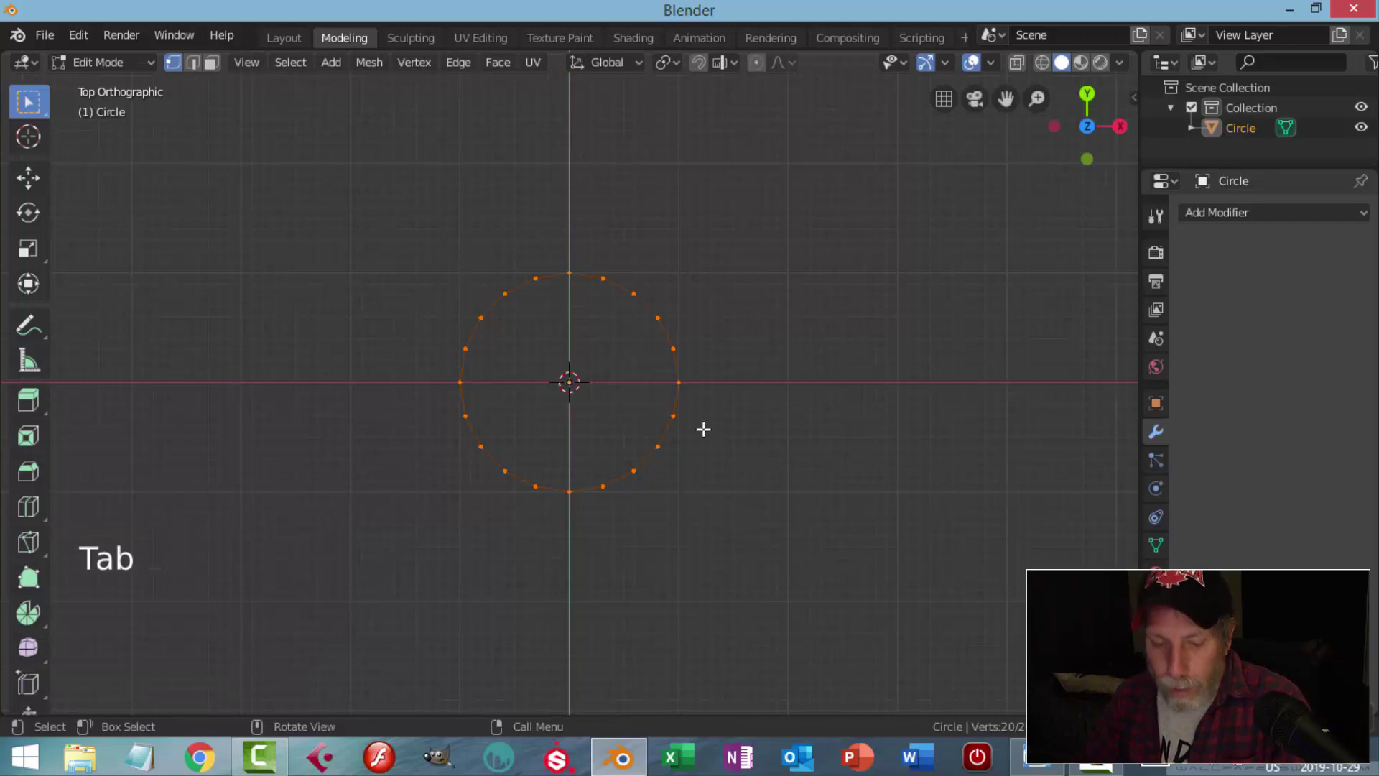
{"action": "key", "text": "alt+a"}
{"action": "left_click", "coordinate": [564, 266]}
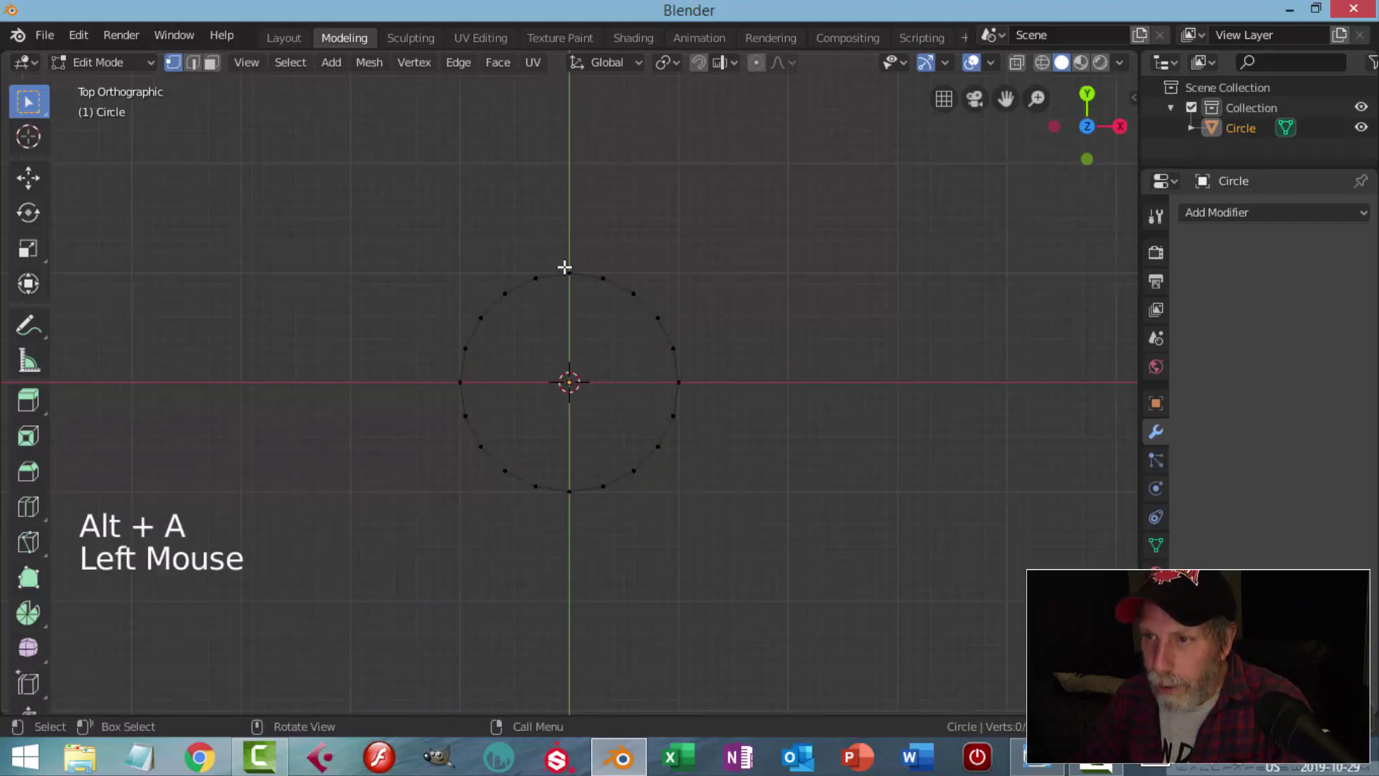
{"action": "left_click", "coordinate": [457, 413]}
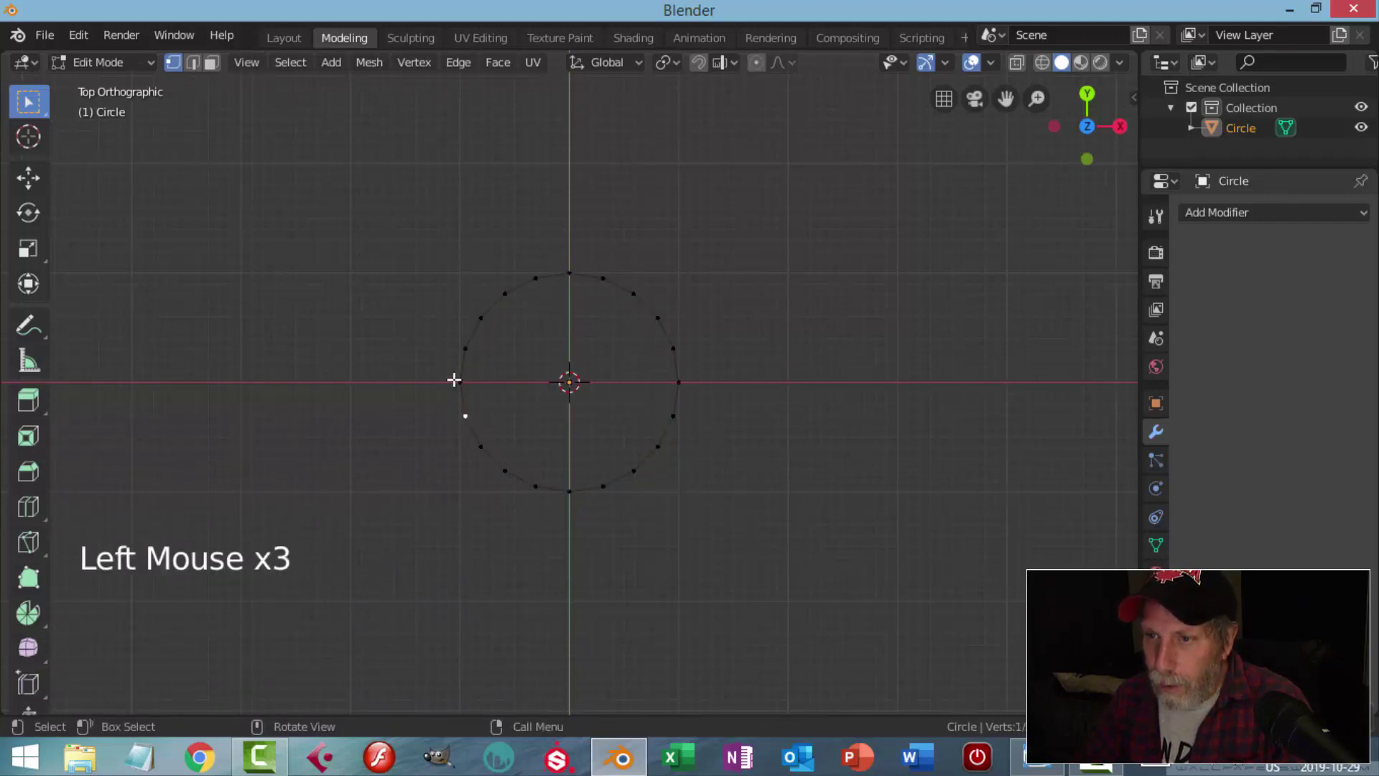
{"action": "key", "text": "alt+a"}
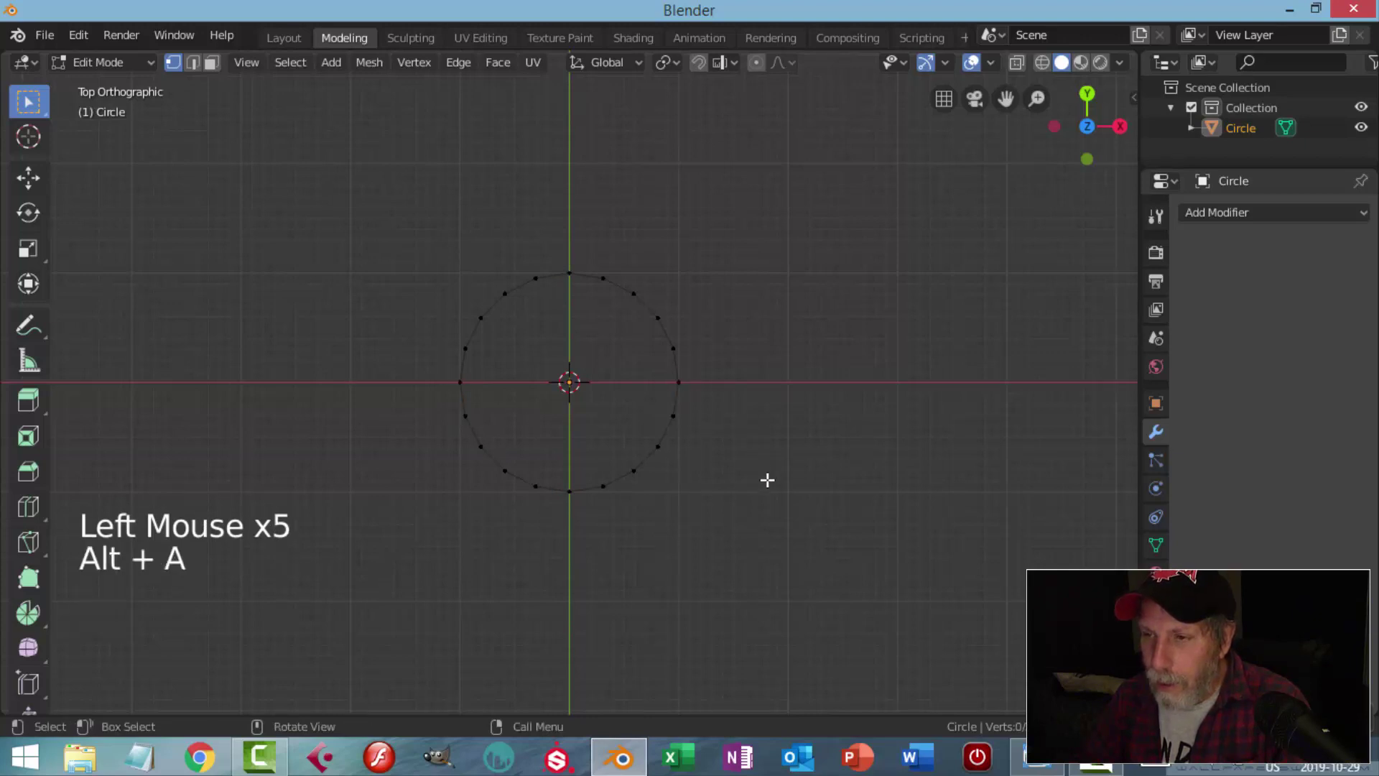
{"action": "key", "text": "b"}
{"action": "left_click_drag", "start_coordinate": [338, 240], "coordinate": [701, 370]}
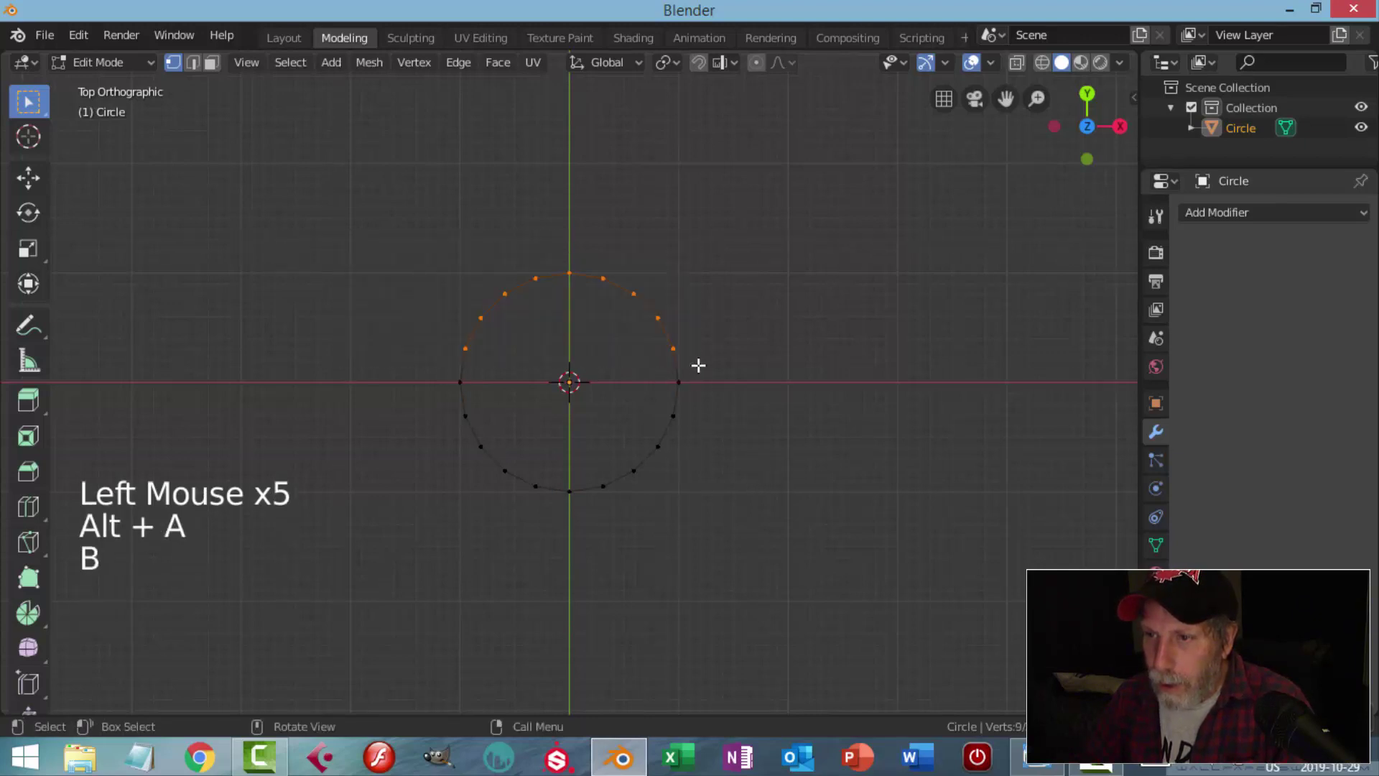
{"action": "key", "text": "x"}
{"action": "left_click", "coordinate": [696, 369]}
- Delete the vertices on the positive X side, keeping only the lower-left quarter arc
{"action": "key", "text": "b"}
{"action": "left_click_drag", "start_coordinate": [748, 605], "coordinate": [596, 325]}
{"action": "key", "text": "x"}
{"action": "left_click", "coordinate": [597, 324]}
- Set the pivot point to 3D Cursor and extrude the whole arc inward, scaling it to a little over a third of its radius
{"action": "key", "text": "a"}
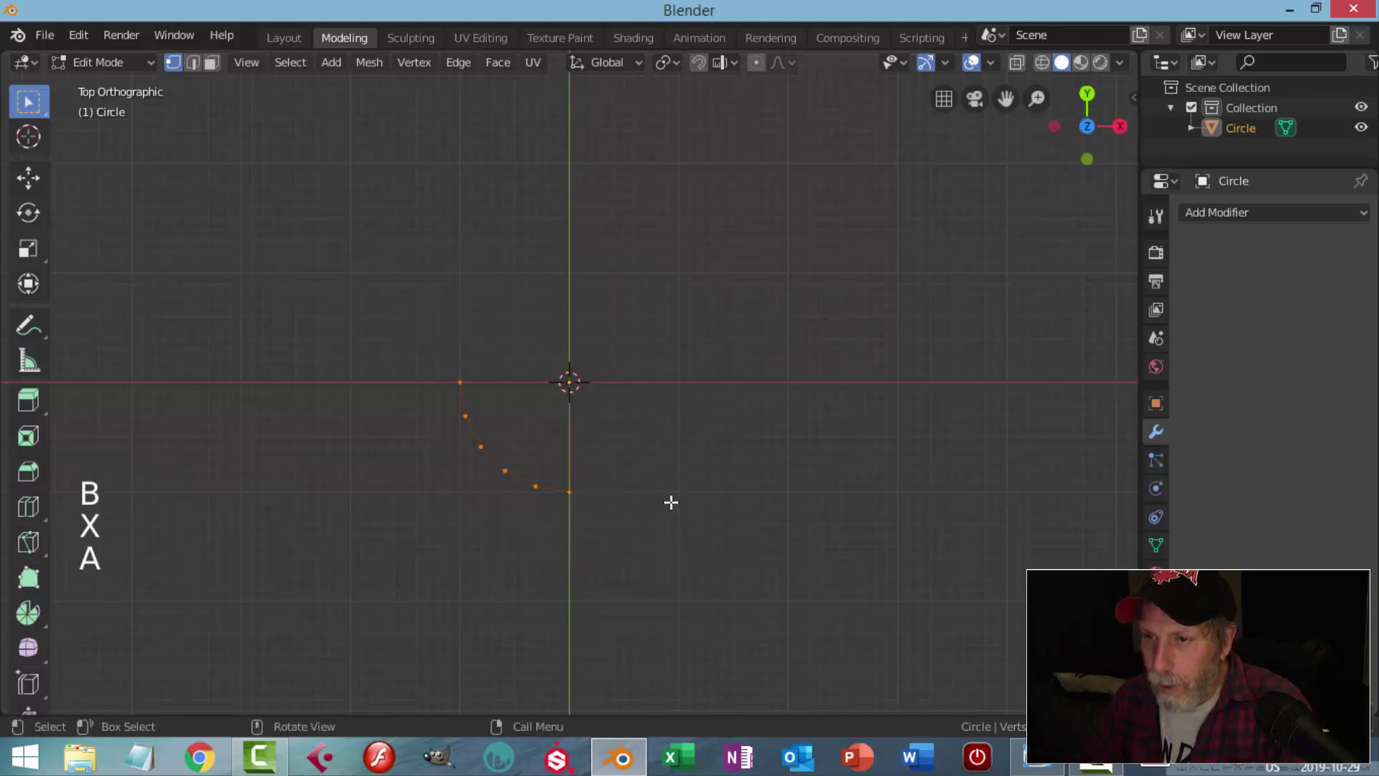
{"action": "middle_click_drag", "start_coordinate": [665, 410], "coordinate": [665, 431], "text": "shift"}
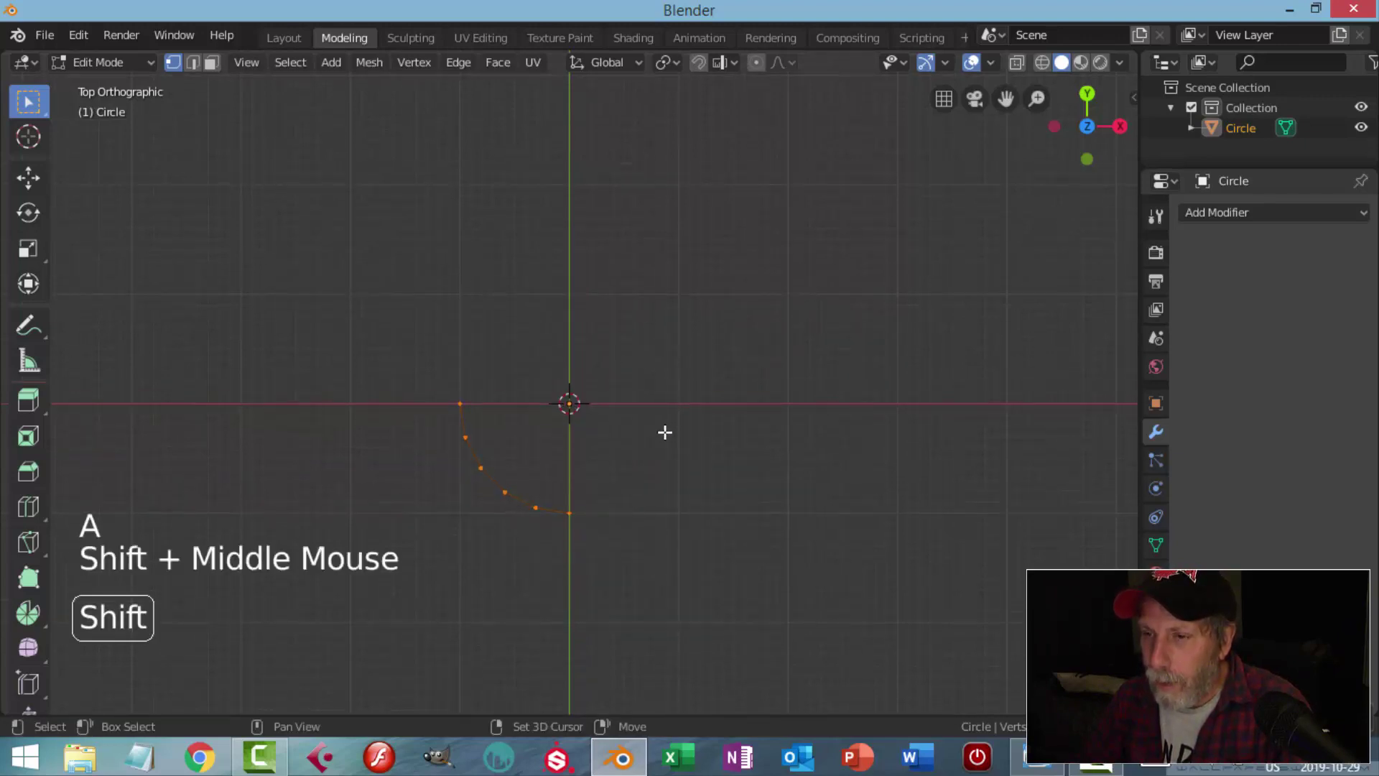
{"action": "scroll", "coordinate": [665, 432], "scroll_direction": "up", "scroll_amount": 1}
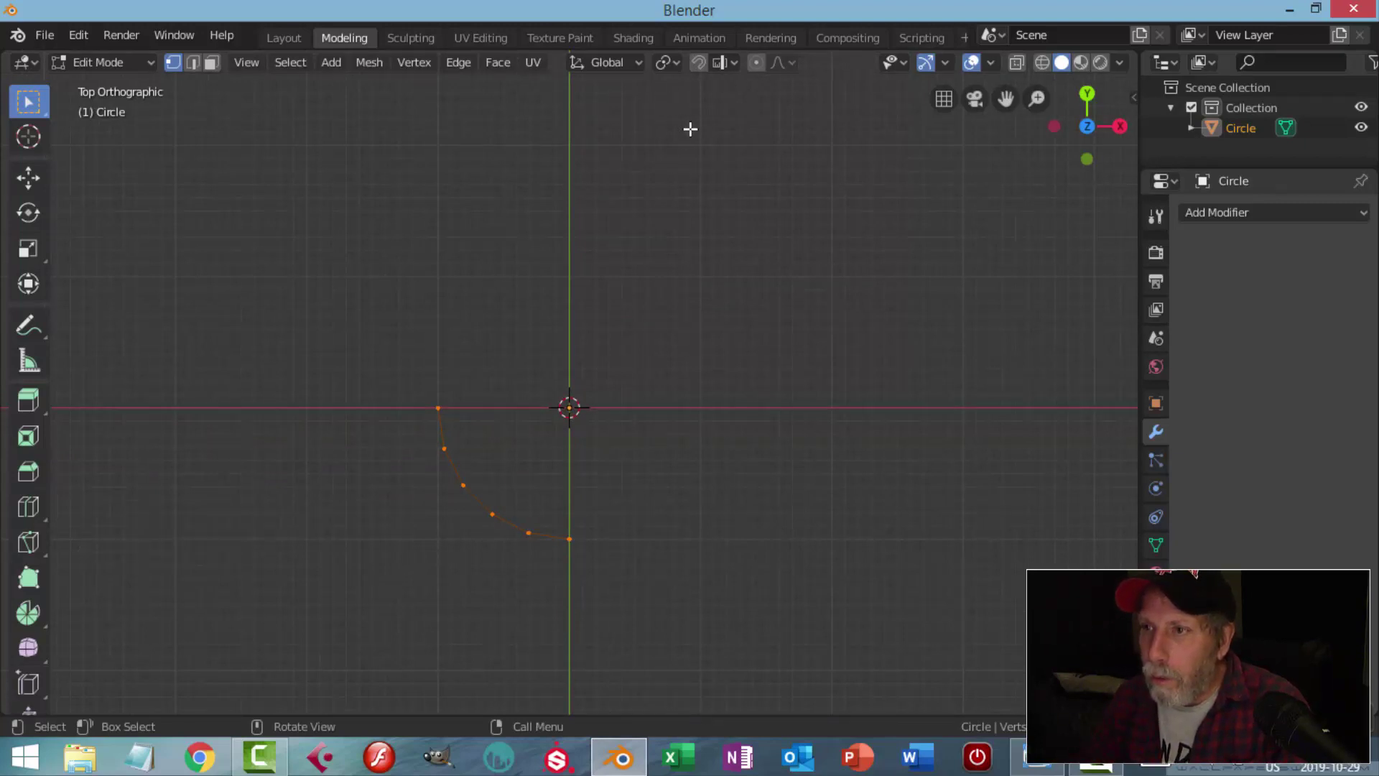
{"action": "left_click", "coordinate": [661, 65]}
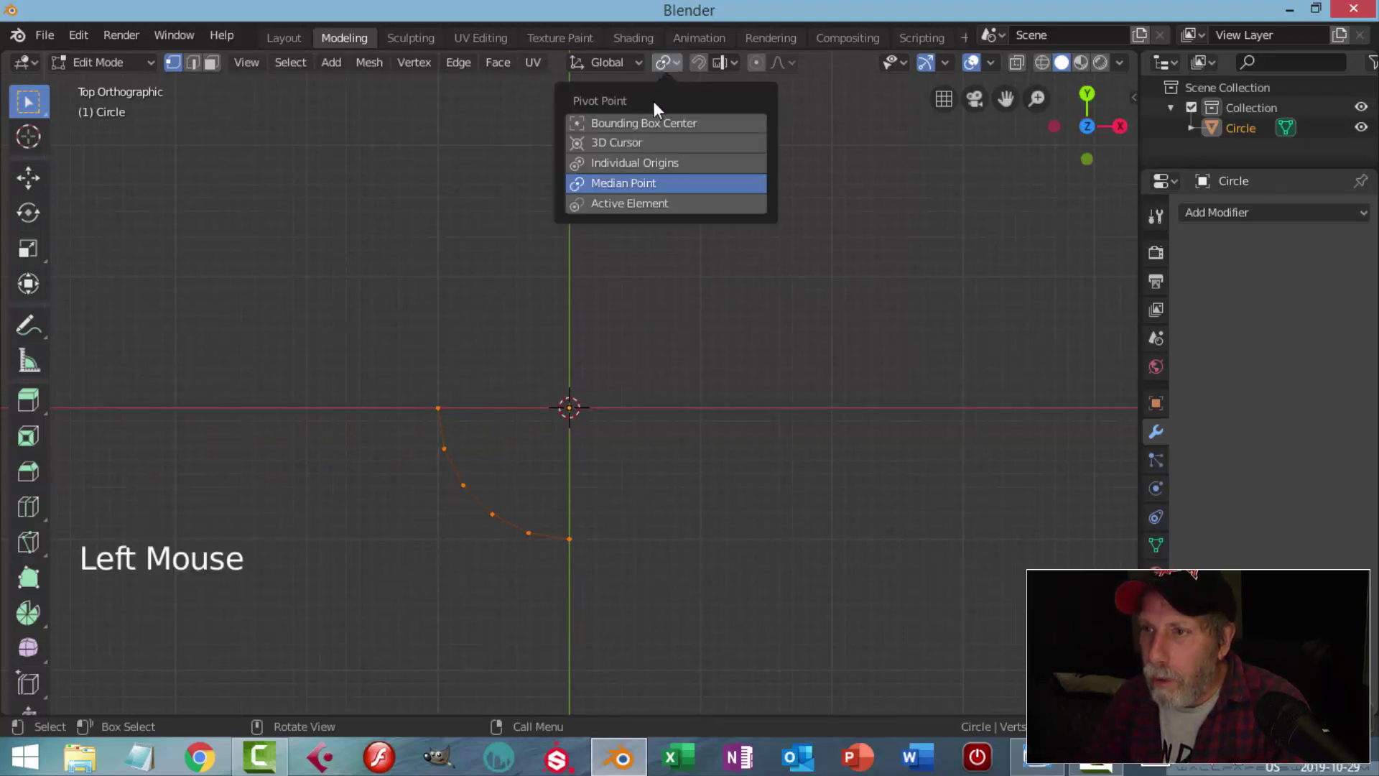
{"action": "left_click", "coordinate": [643, 139]}
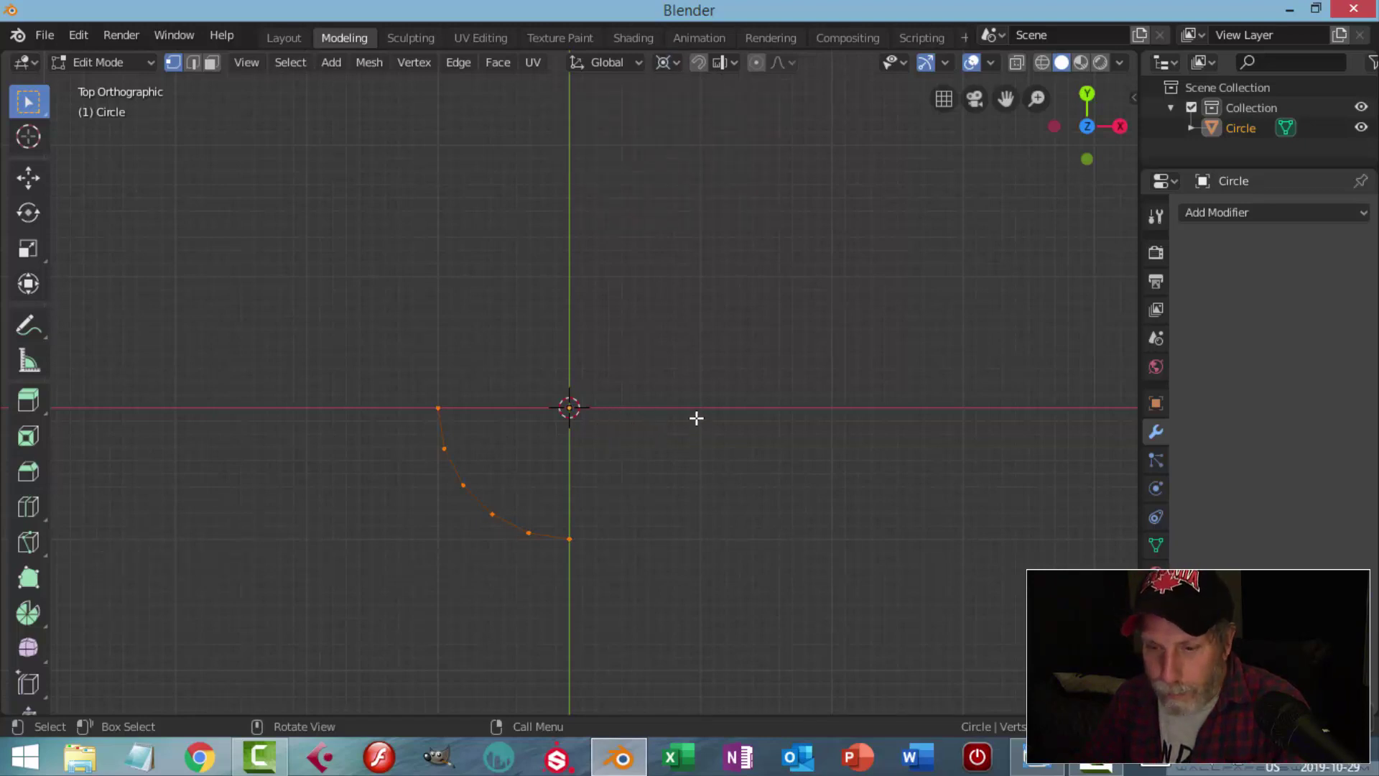
{"action": "key", "text": "e"}
{"action": "key", "text": "s"}
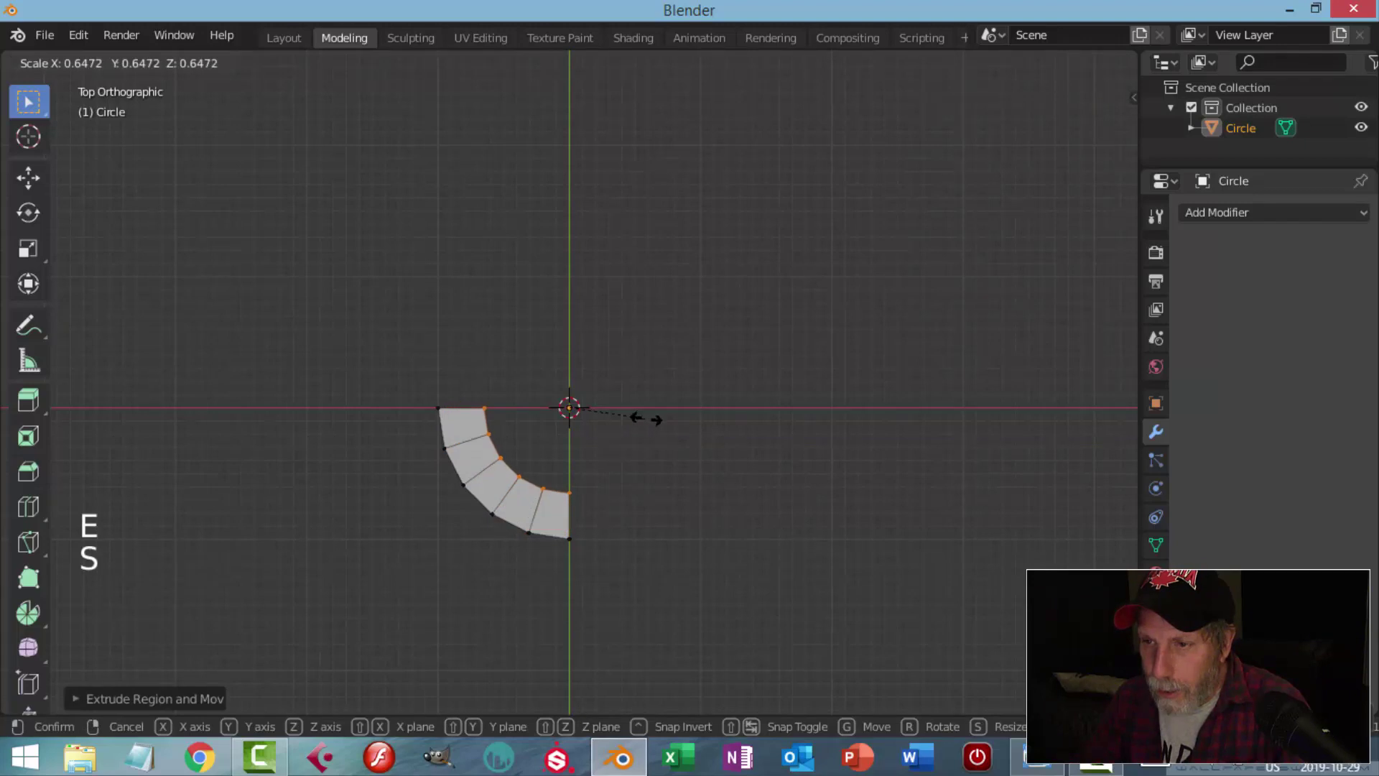
{"action": "left_click", "coordinate": [606, 435]}
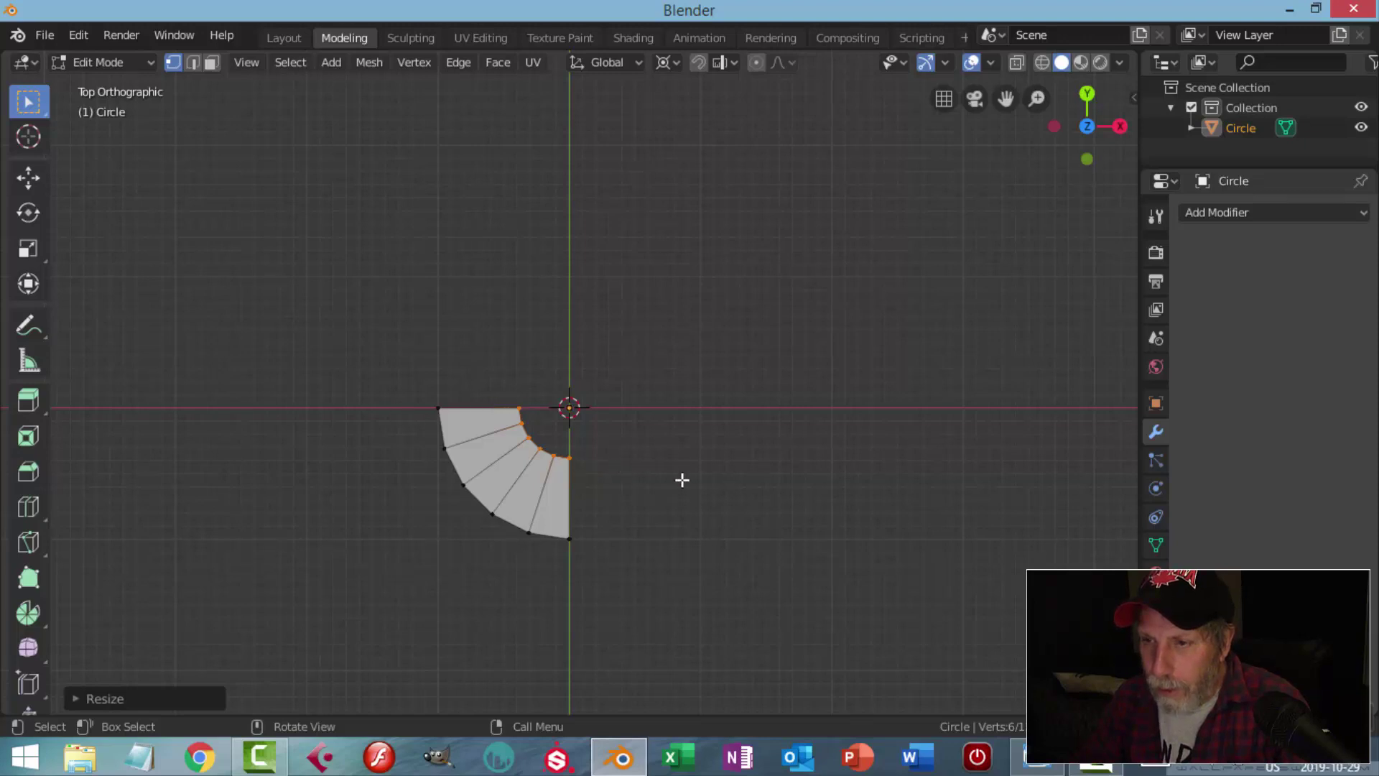
- Turn on the Move gizmo and raise the inner arc slightly along Z to slope the surface
{"action": "middle_click_drag", "start_coordinate": [681, 479], "coordinate": [790, 273]}
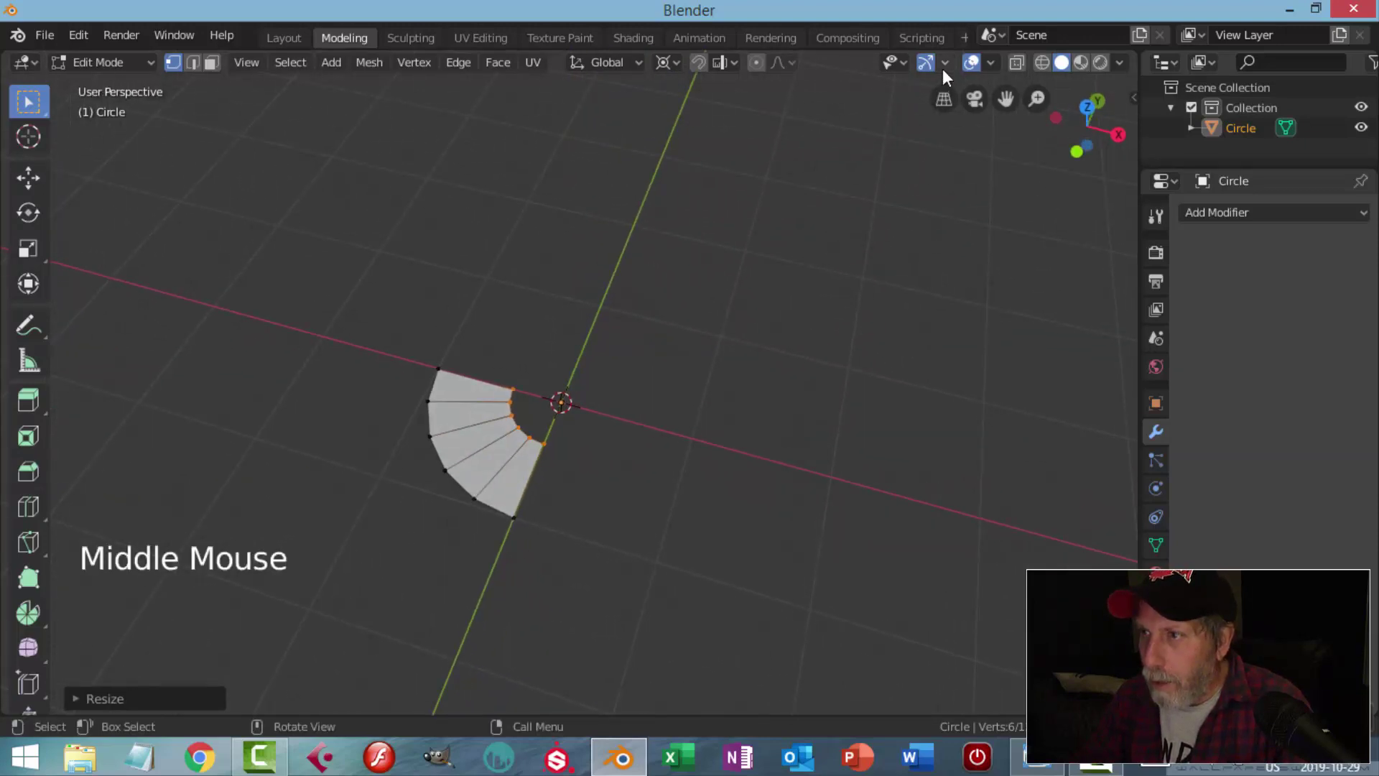
{"action": "left_click", "coordinate": [943, 65]}
{"action": "left_click", "coordinate": [876, 247]}
{"action": "middle_click_drag", "start_coordinate": [683, 388], "coordinate": [662, 307]}
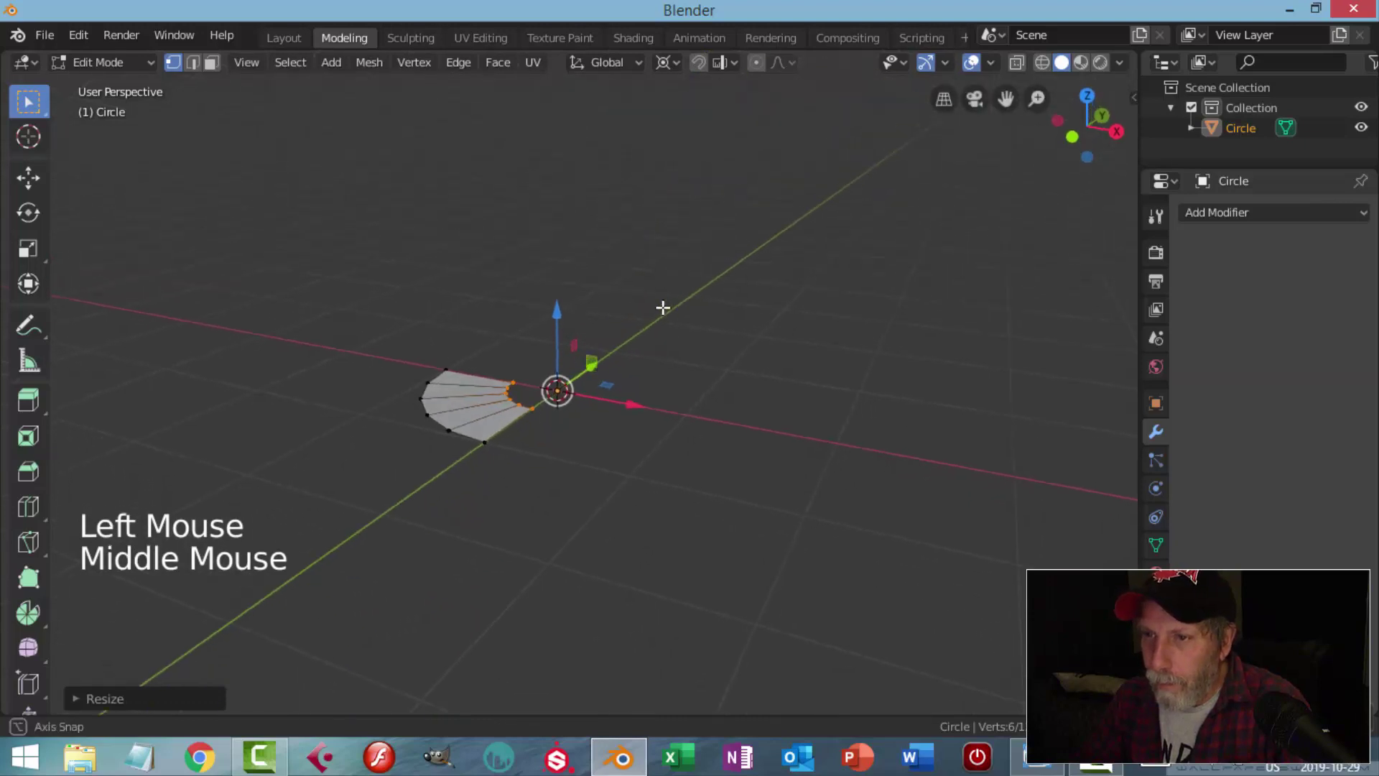
{"action": "left_click_drag", "start_coordinate": [555, 308], "coordinate": [553, 271]}
- Select the outer edge loop and extrude it a short distance straight down along Z to form the rim
{"action": "key", "text": "alt+a"}
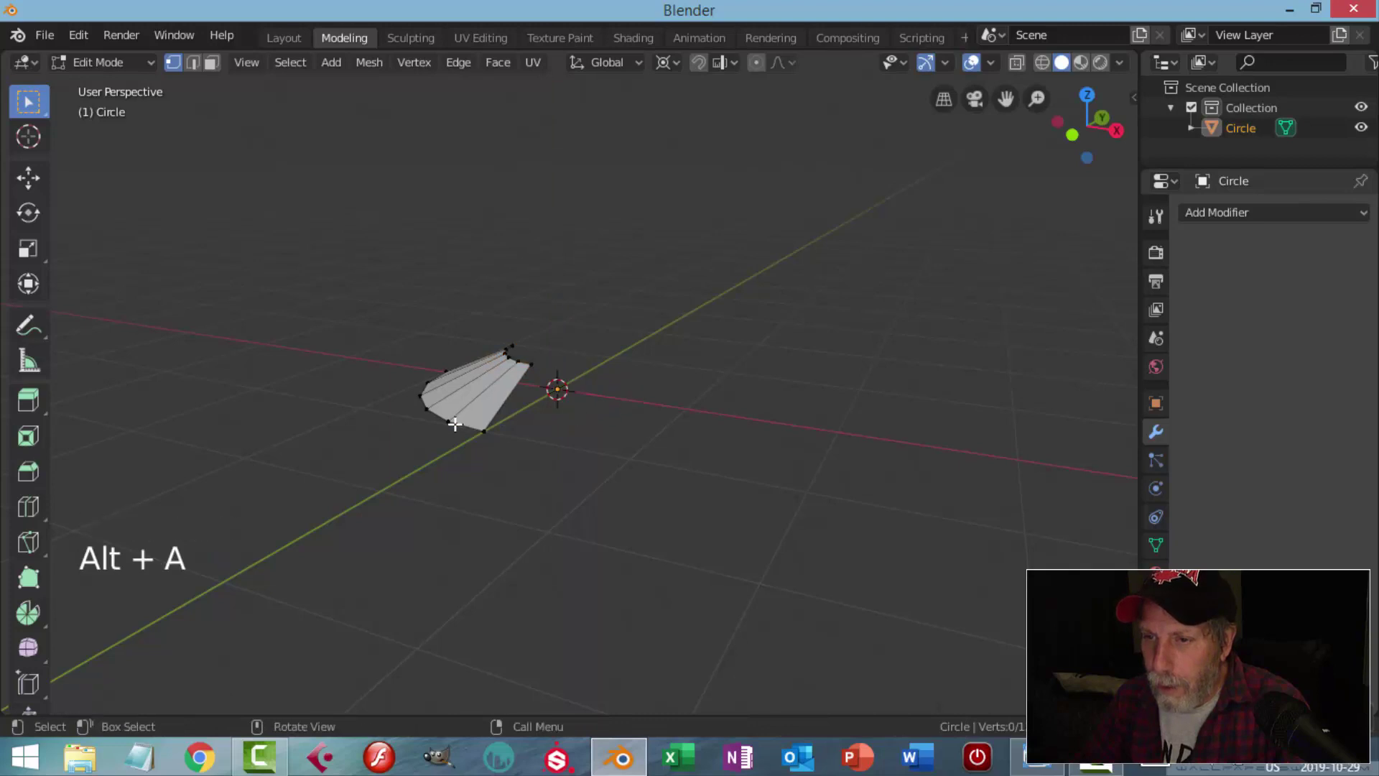
{"action": "left_click", "coordinate": [454, 424], "text": "alt+shift"}
{"action": "middle_click_drag", "start_coordinate": [454, 424], "coordinate": [618, 407]}
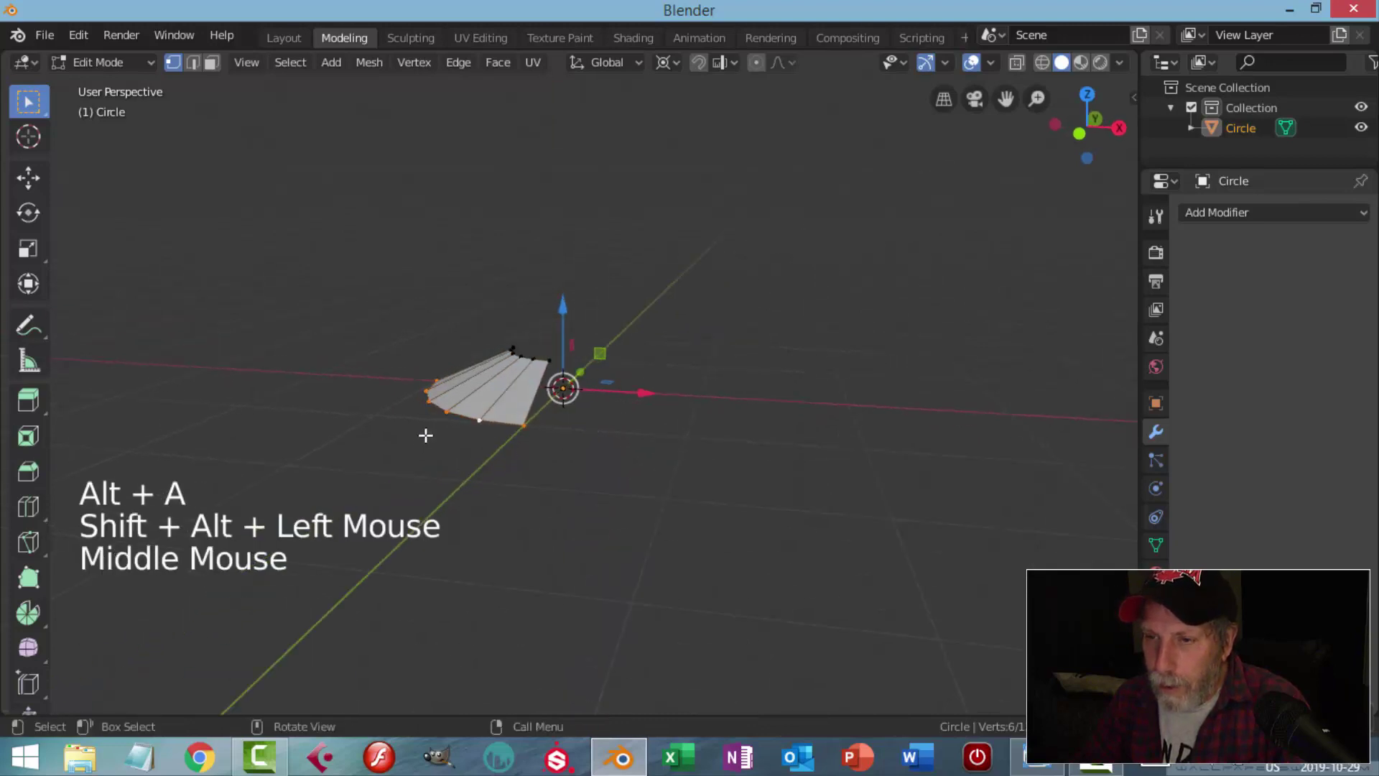
{"action": "key", "text": "e"}
{"action": "left_click_drag", "start_coordinate": [558, 307], "coordinate": [557, 347]}
{"action": "middle_click_drag", "start_coordinate": [557, 348], "coordinate": [605, 443]}
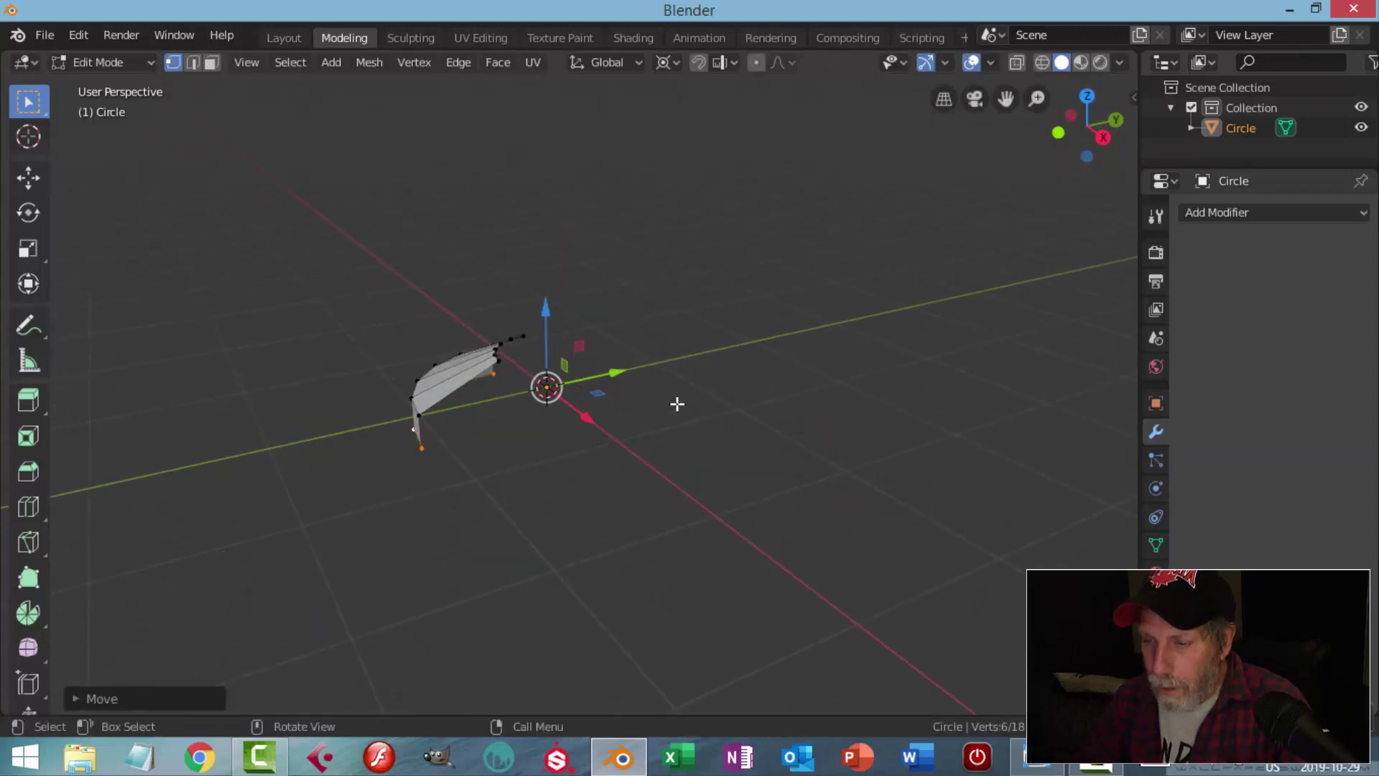
- Extrude the rim's lower edge inward, scaled to slightly under half its radius, and lower it along Z to form a sloped underside
{"action": "key", "text": "KP_7"}
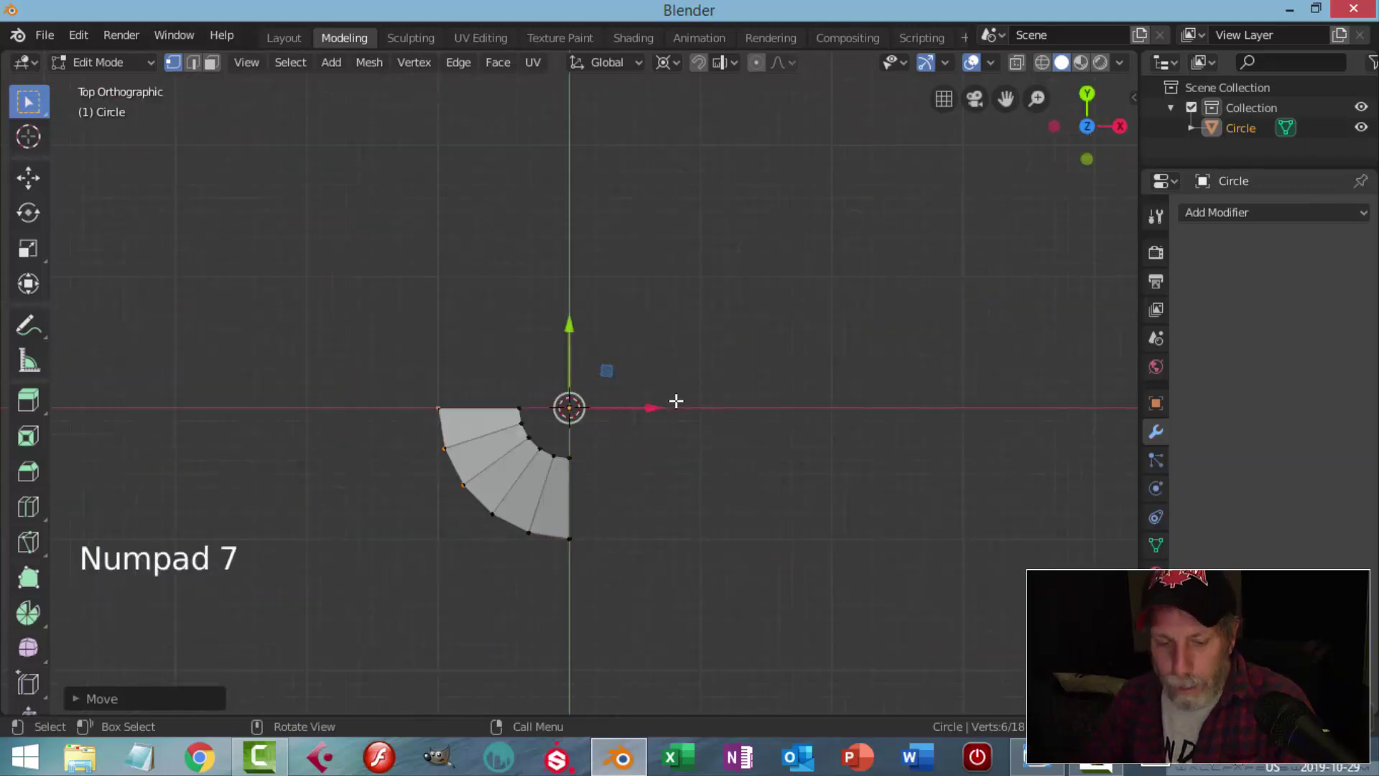
{"action": "key", "text": "e"}
{"action": "key", "text": "s"}
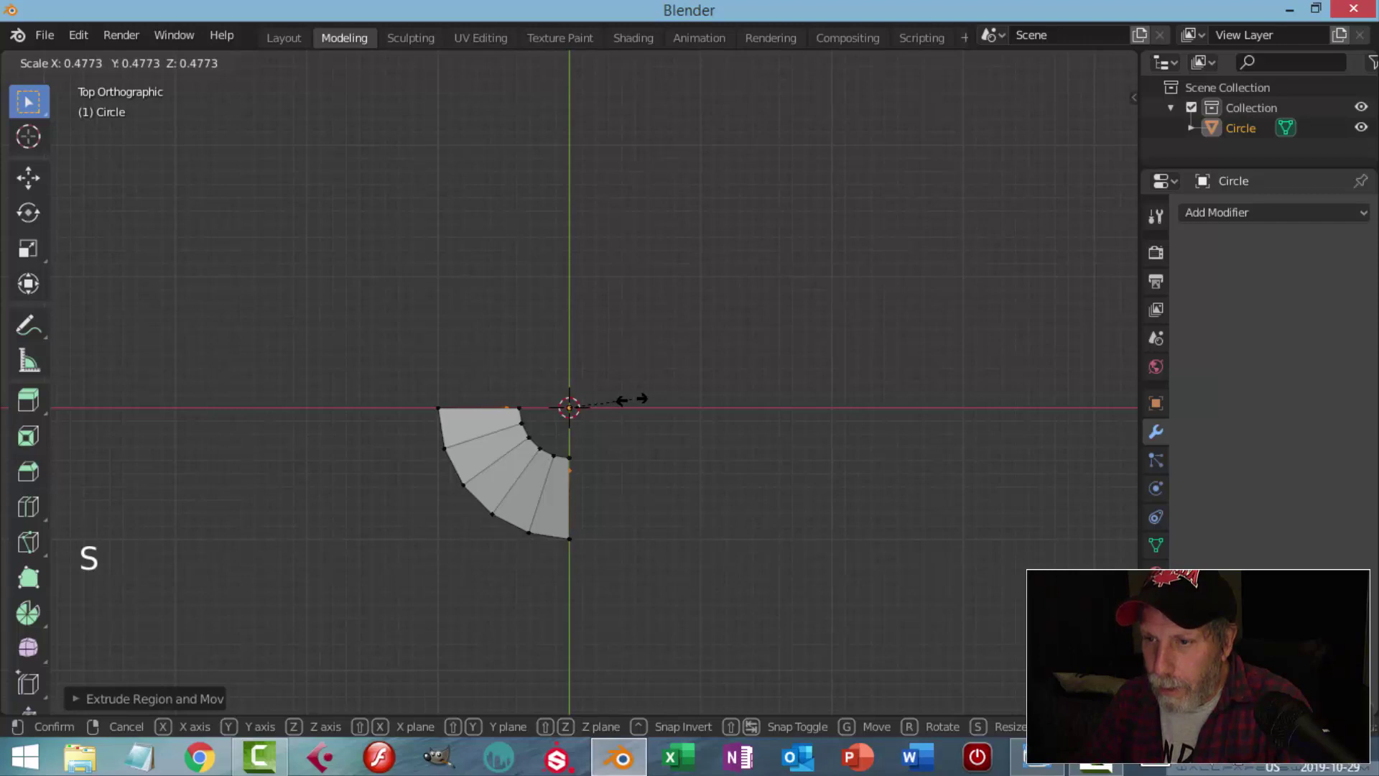
{"action": "left_click", "coordinate": [627, 400]}
{"action": "middle_click_drag", "start_coordinate": [693, 437], "coordinate": [606, 357]}
{"action": "left_click_drag", "start_coordinate": [558, 303], "coordinate": [560, 352]}
{"action": "middle_click_drag", "start_coordinate": [561, 352], "coordinate": [699, 416]}
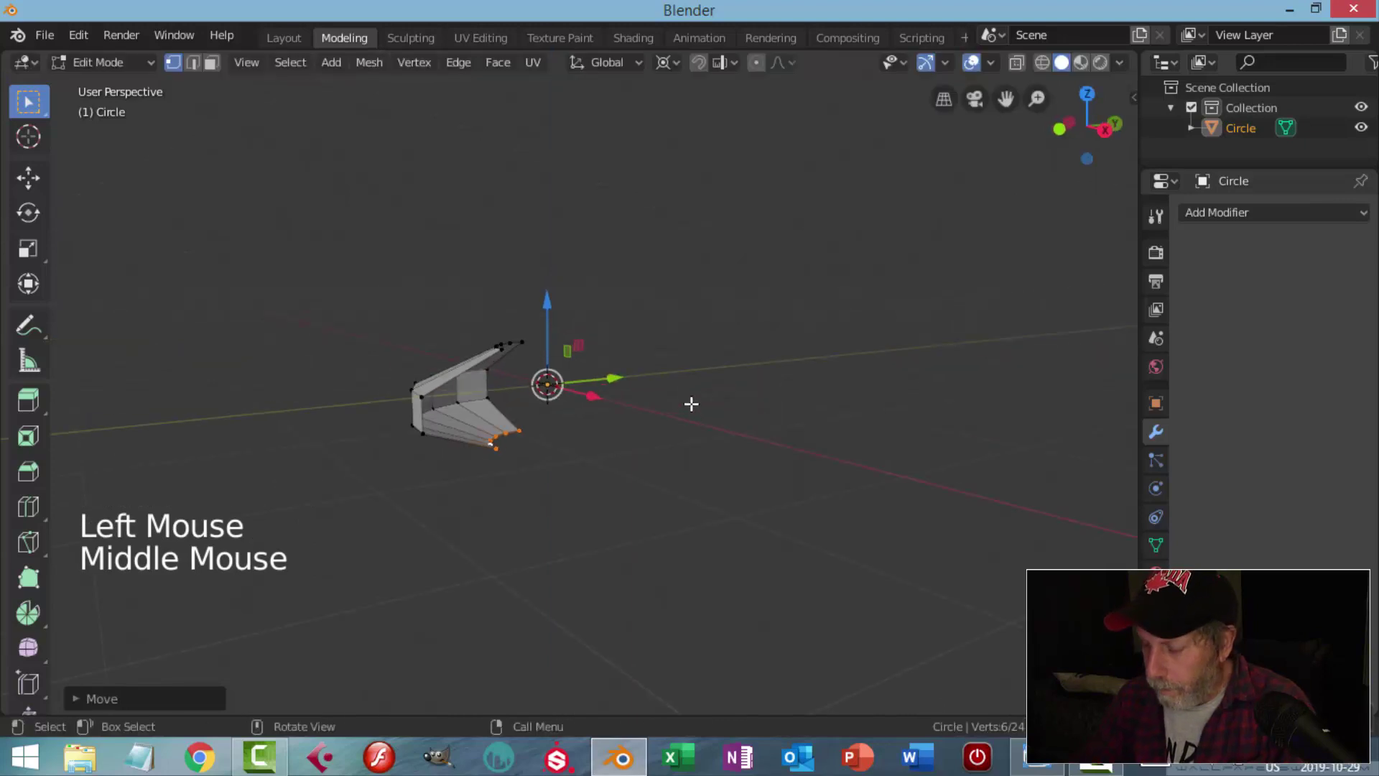
- Extrude the underside's inner edge straight down along Z to form the quarter section's pedestal
{"action": "key", "text": "KP_3"}
{"action": "key", "text": "KP_1"}
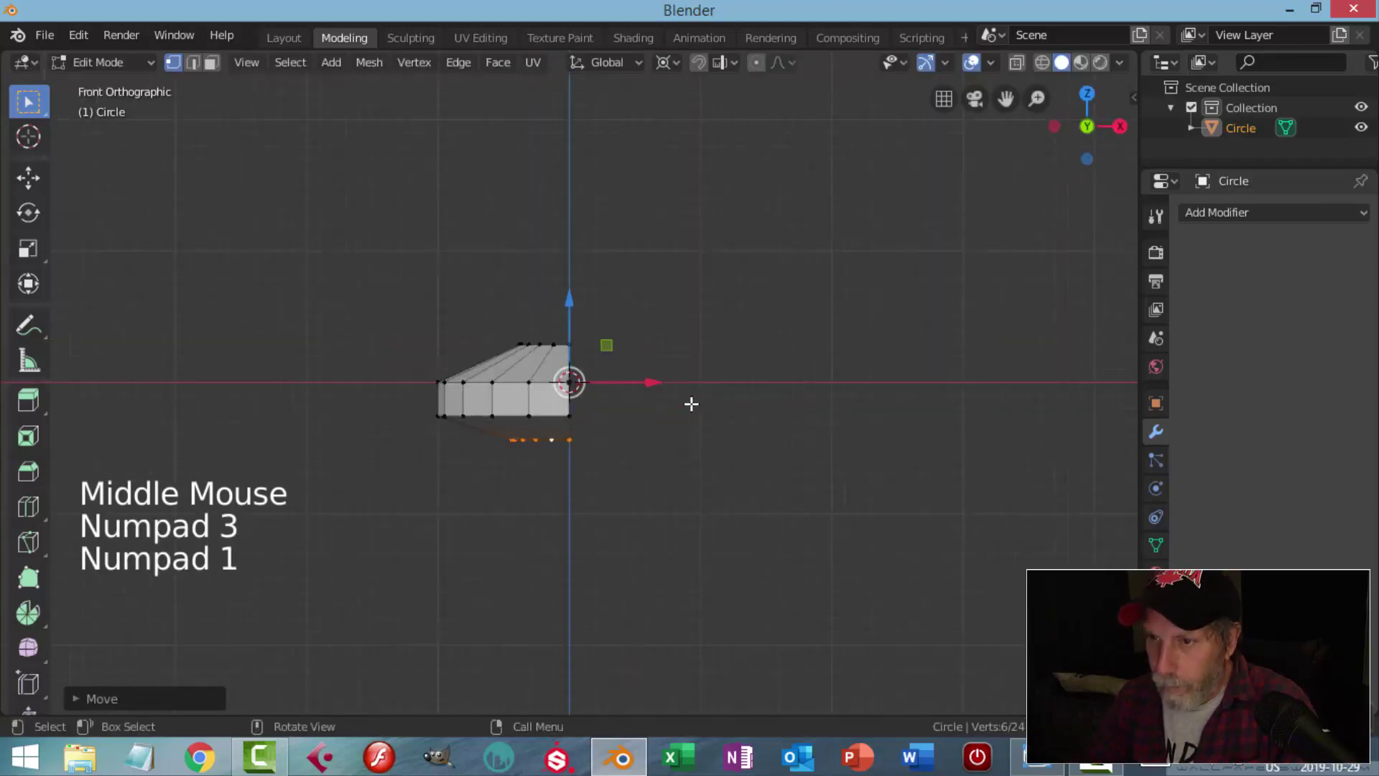
{"action": "scroll", "coordinate": [690, 400], "scroll_direction": "up", "scroll_amount": 3}
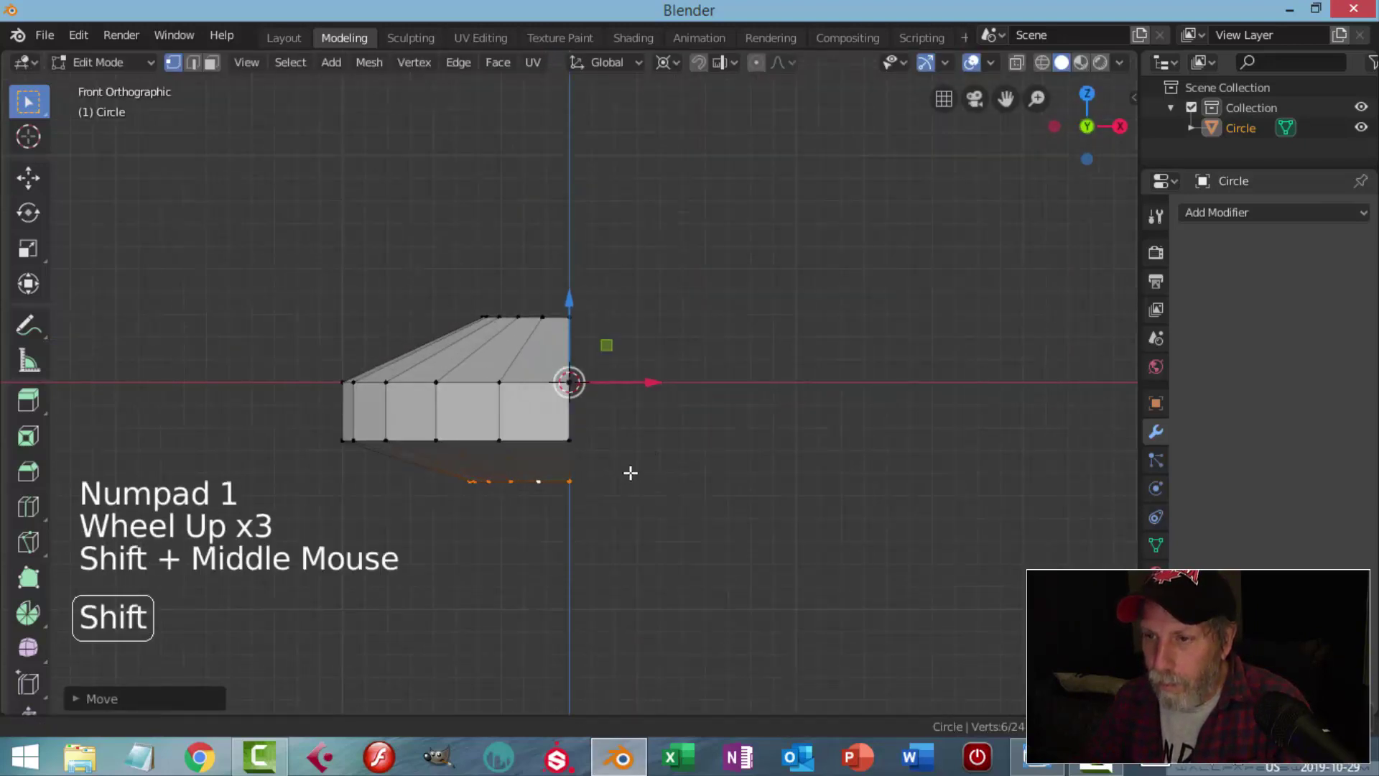
{"action": "middle_click_drag", "start_coordinate": [628, 472], "coordinate": [618, 416], "text": "shift"}
{"action": "key", "text": "e"}
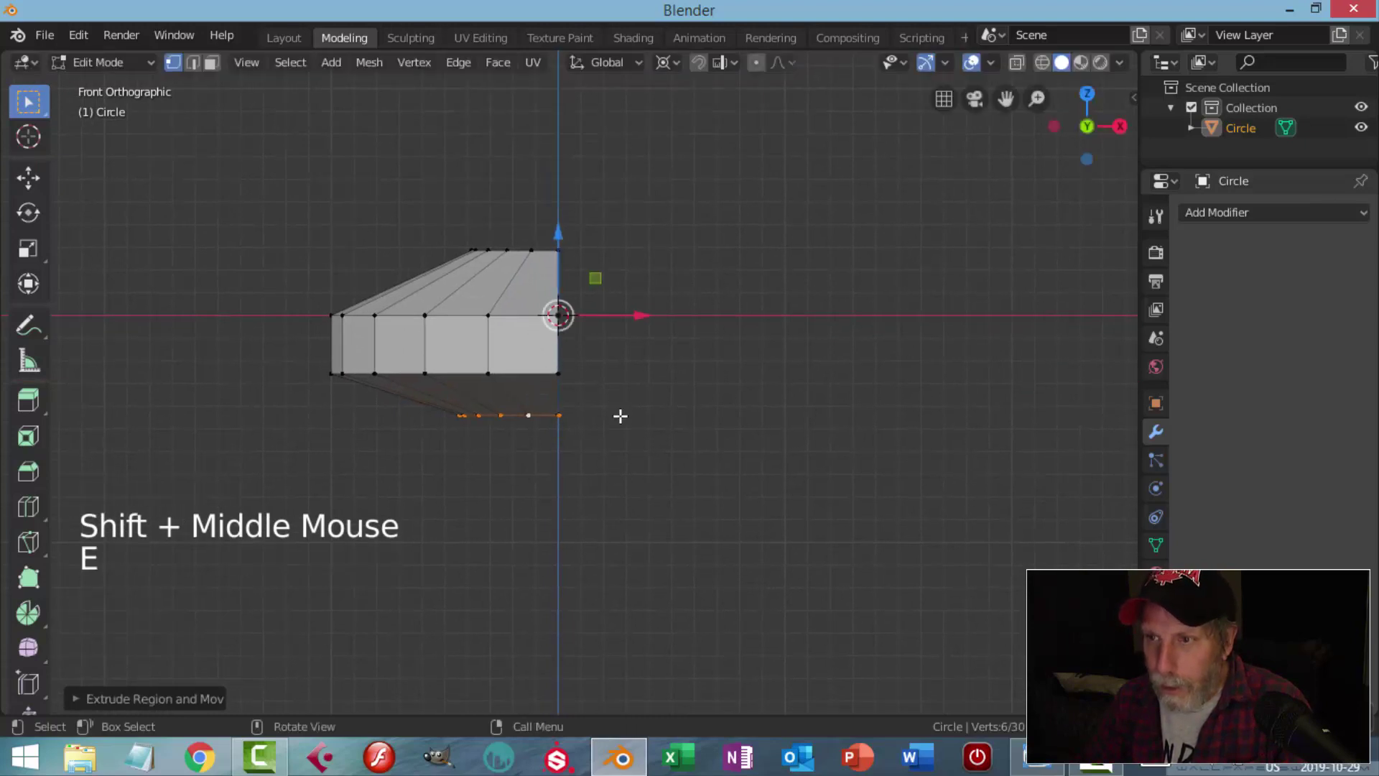
{"action": "left_click_drag", "start_coordinate": [559, 231], "coordinate": [571, 507]}
{"action": "middle_click_drag", "start_coordinate": [571, 506], "coordinate": [683, 409]}
- Set the pivot point to Median Point and scale the whole quarter-section mesh to roughly 0.85, leaving a gap along both axes
{"action": "key", "text": "Tab"}
{"action": "scroll", "coordinate": [649, 424], "scroll_direction": "down", "scroll_amount": 4}
{"action": "key", "text": "KP_7"}
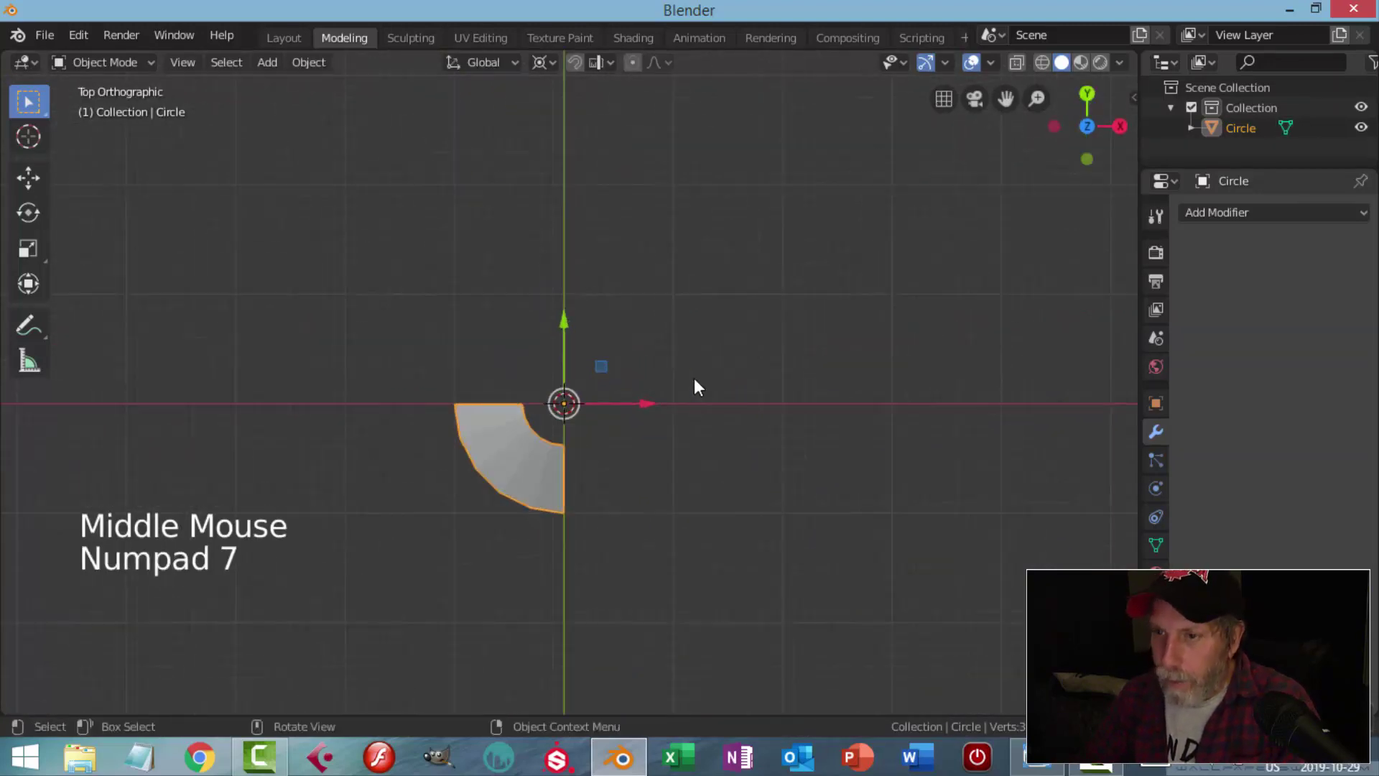
{"action": "left_click", "coordinate": [545, 64]}
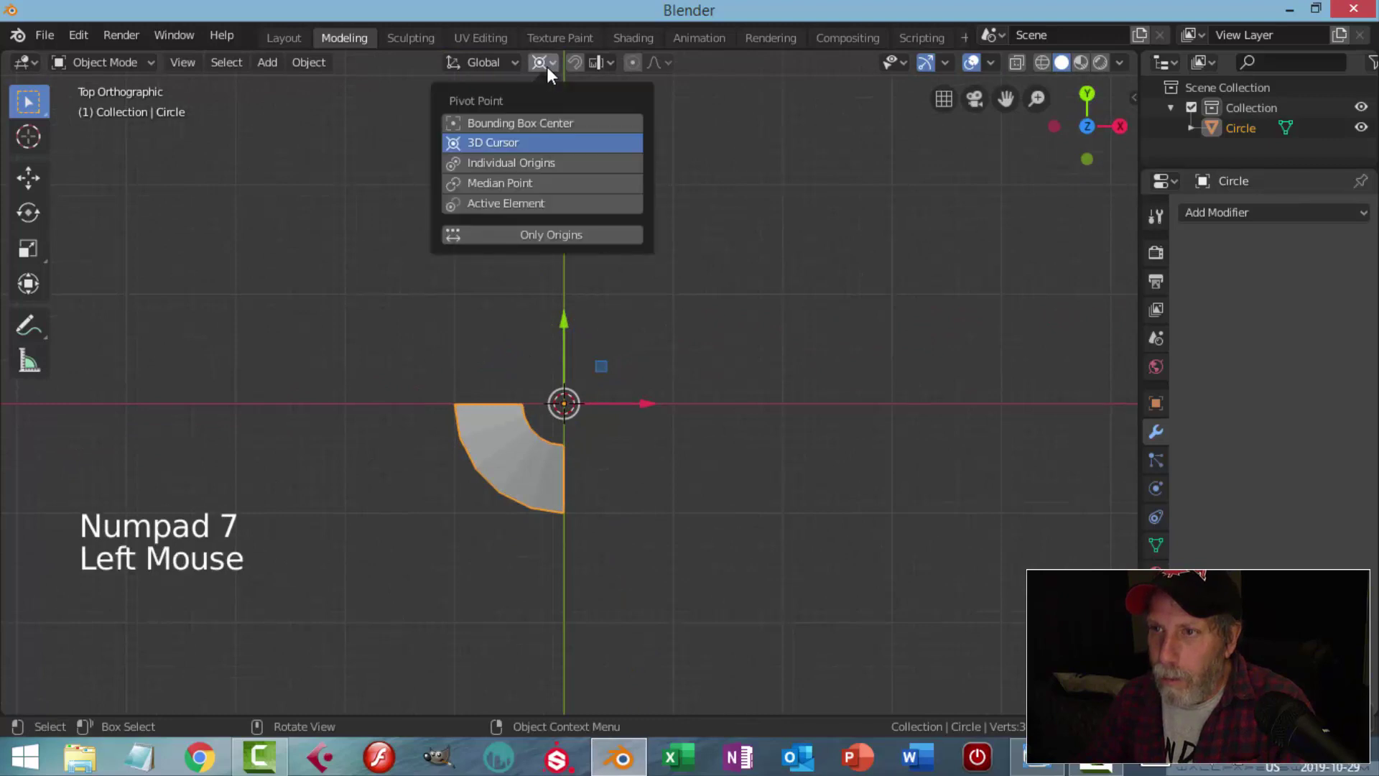
{"action": "left_click", "coordinate": [515, 181]}
{"action": "key", "text": "Tab"}
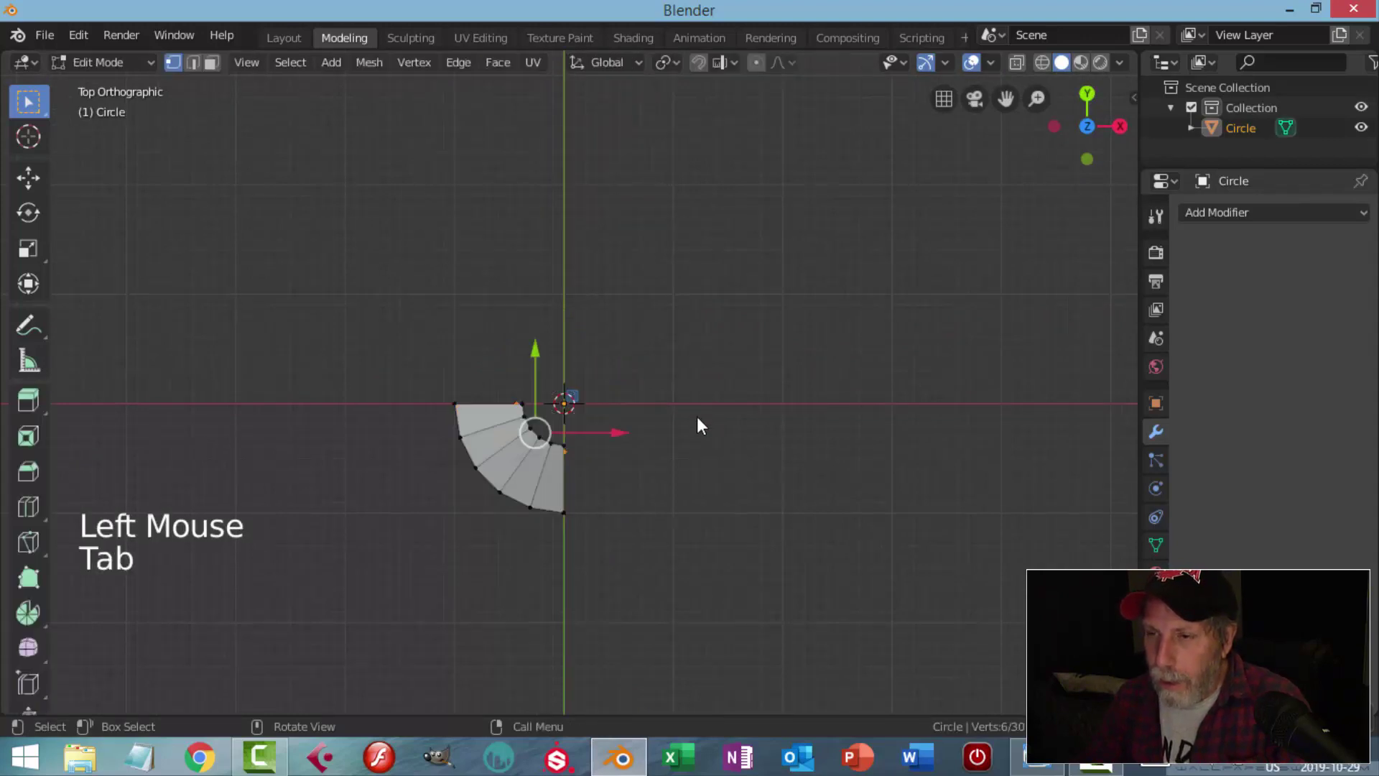
{"action": "key", "text": "a"}
{"action": "scroll", "coordinate": [687, 418], "scroll_direction": "up", "scroll_amount": 2}
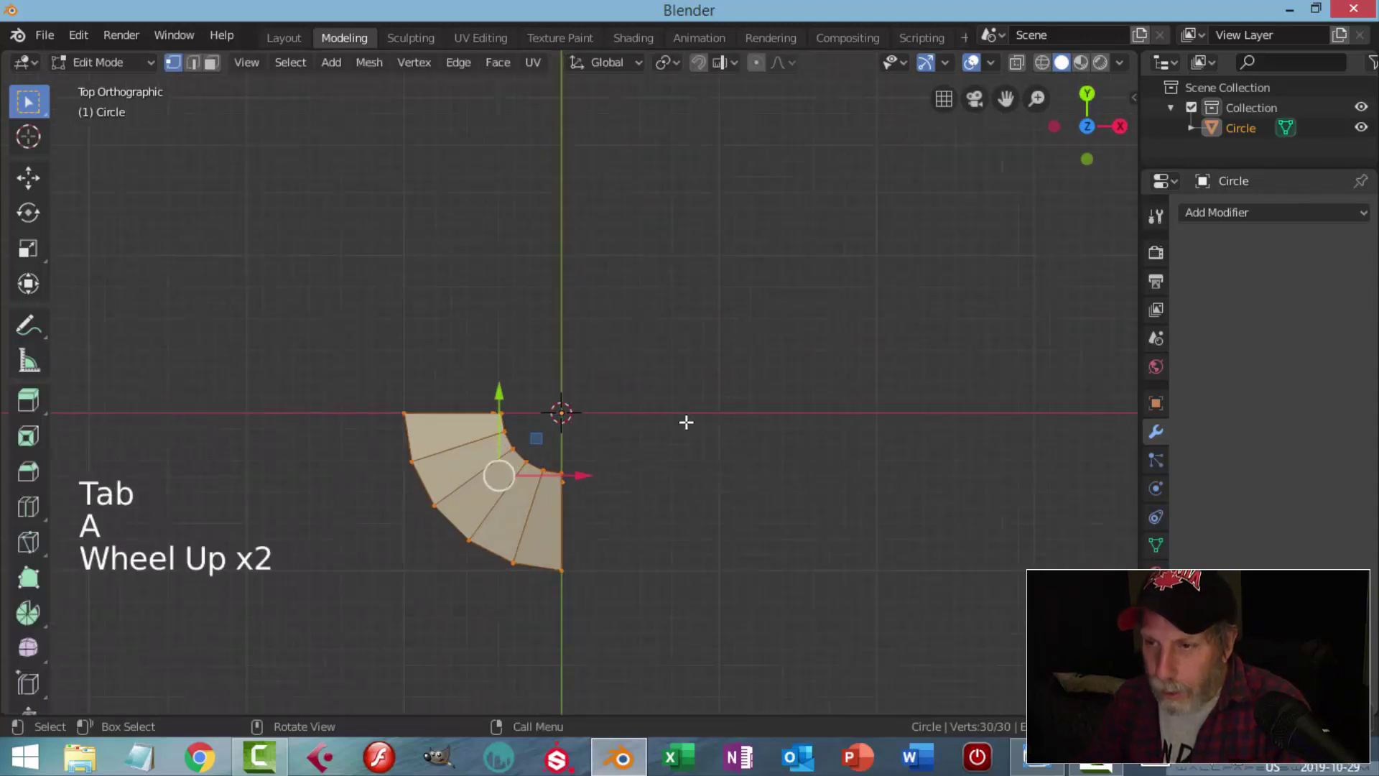
{"action": "middle_click_drag", "start_coordinate": [687, 422], "coordinate": [717, 360], "text": "shift"}
{"action": "scroll", "coordinate": [722, 364], "scroll_direction": "up", "scroll_amount": 2}
{"action": "key", "text": "s"}
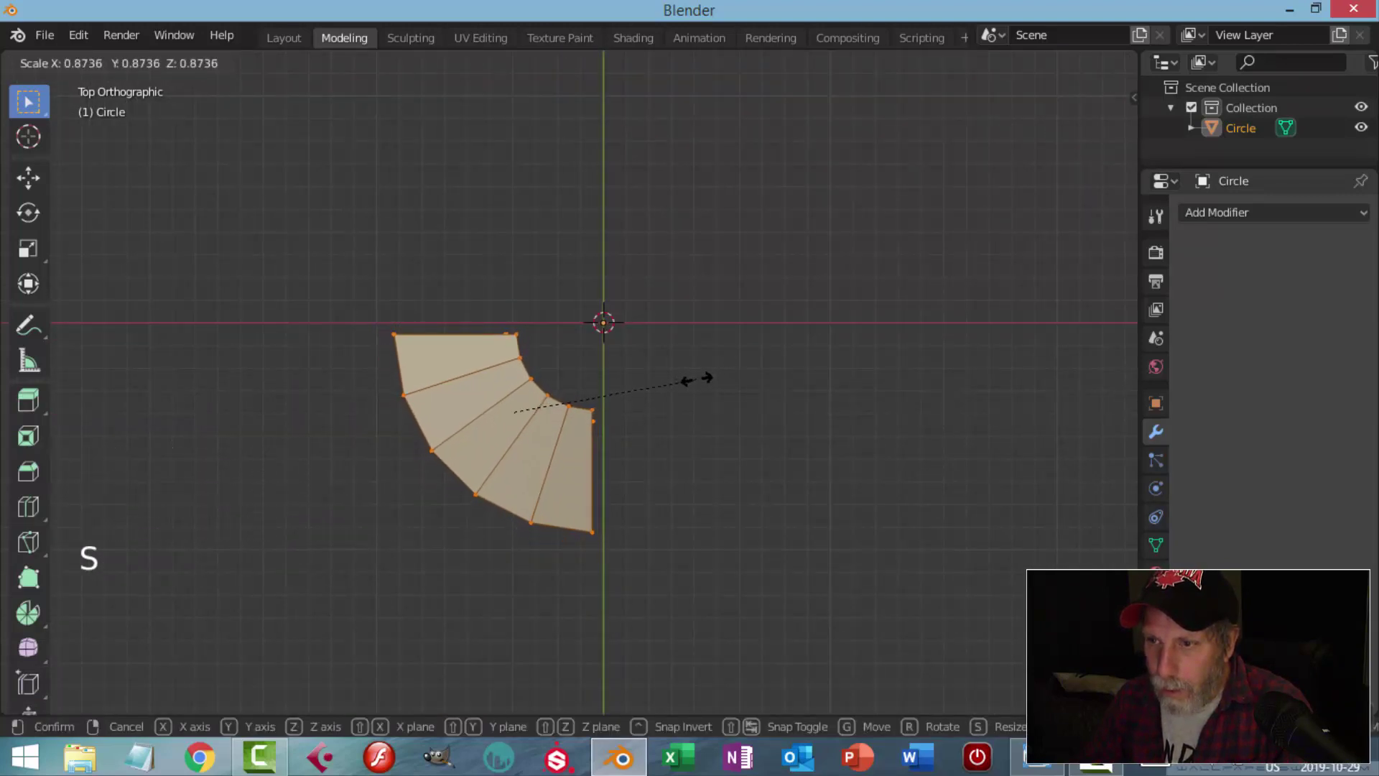
{"action": "left_click", "coordinate": [694, 382]}
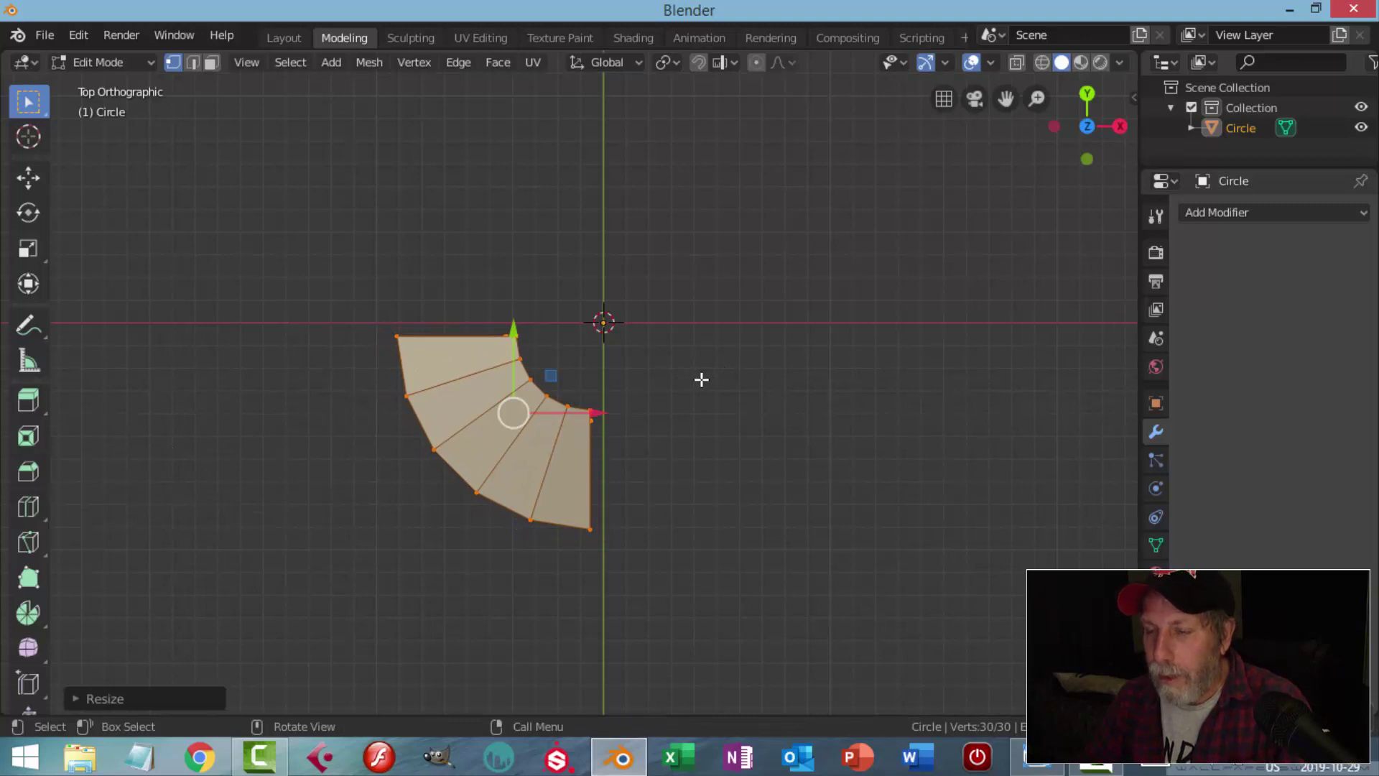
{"action": "key", "text": "Tab"}
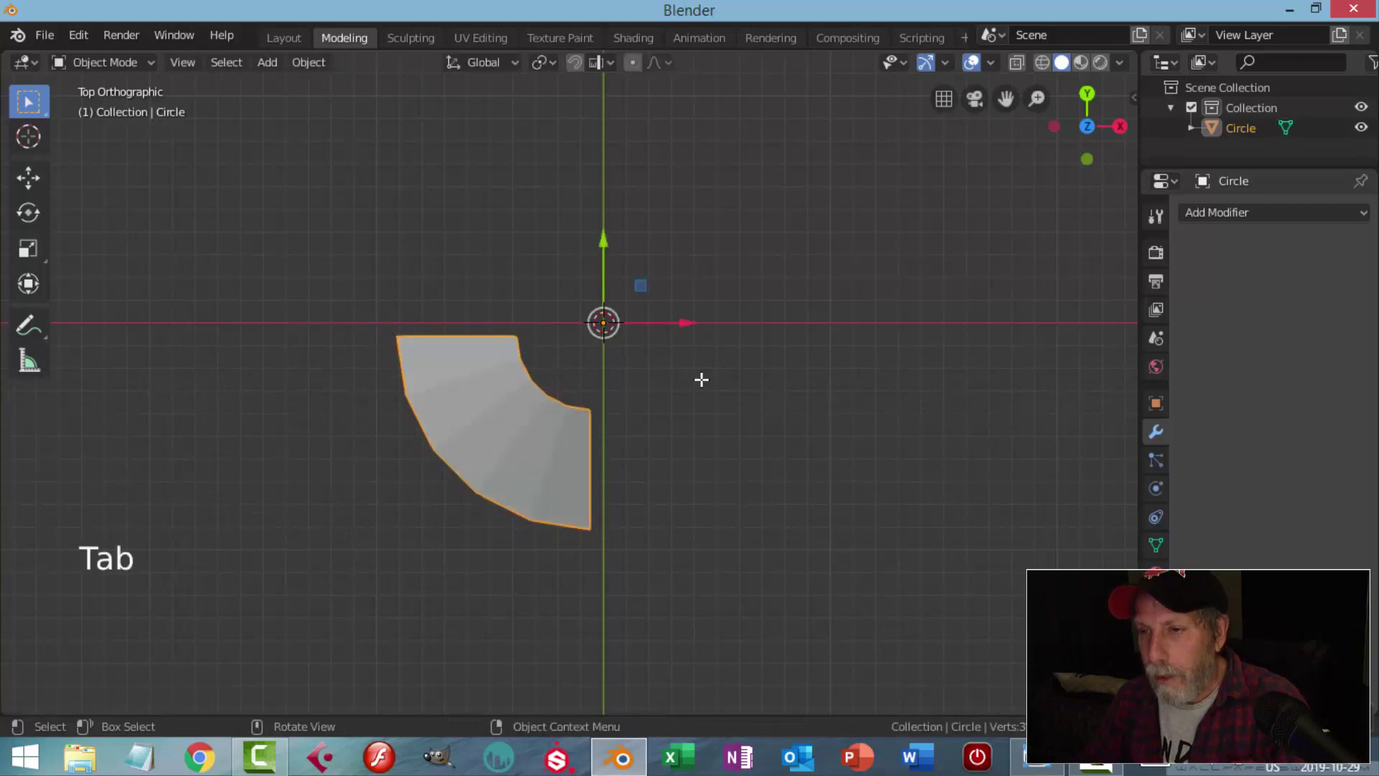
- Add a Mirror modifier to the quarter section and mirror it across both the X and Y axes
{"action": "left_click", "coordinate": [1198, 216]}
{"action": "left_click", "coordinate": [978, 407]}
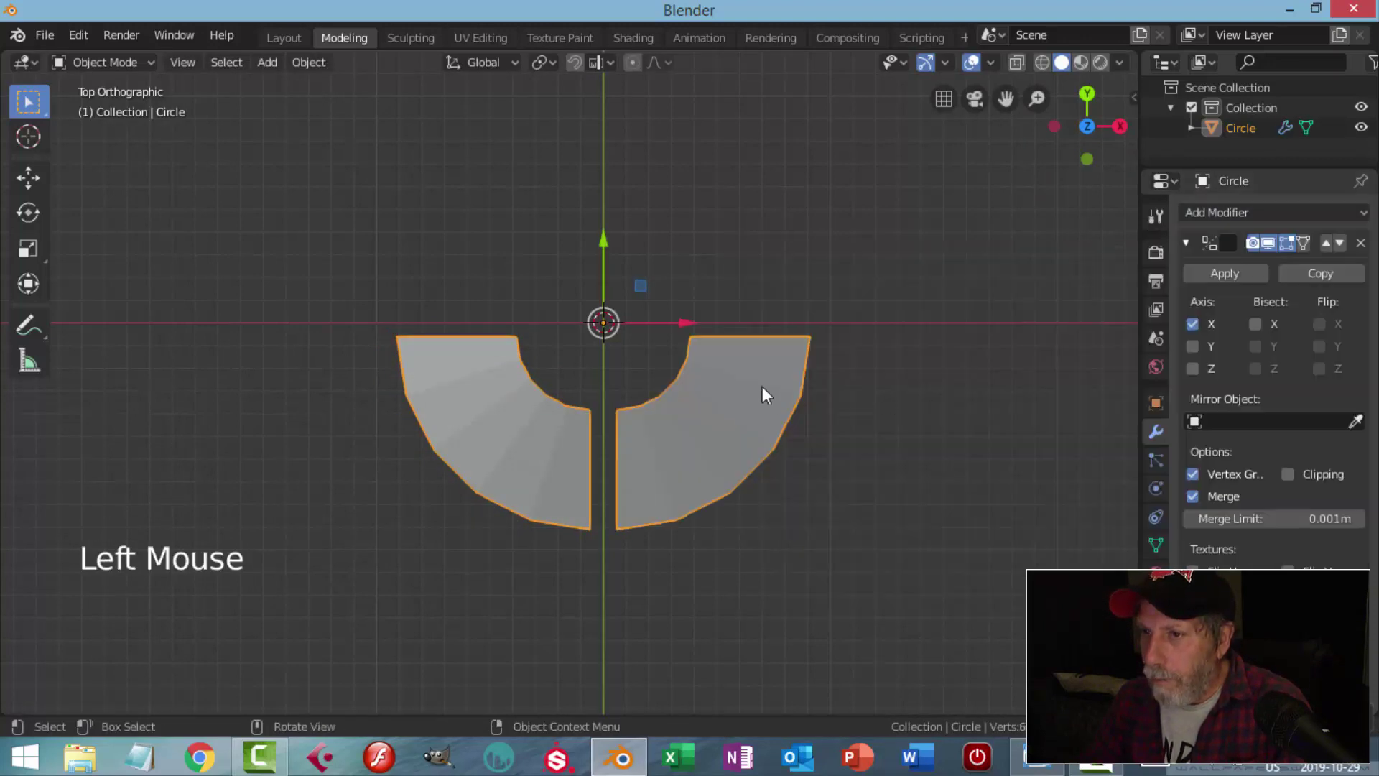
{"action": "left_click", "coordinate": [1192, 345]}
{"action": "middle_click_drag", "start_coordinate": [942, 416], "coordinate": [818, 391]}
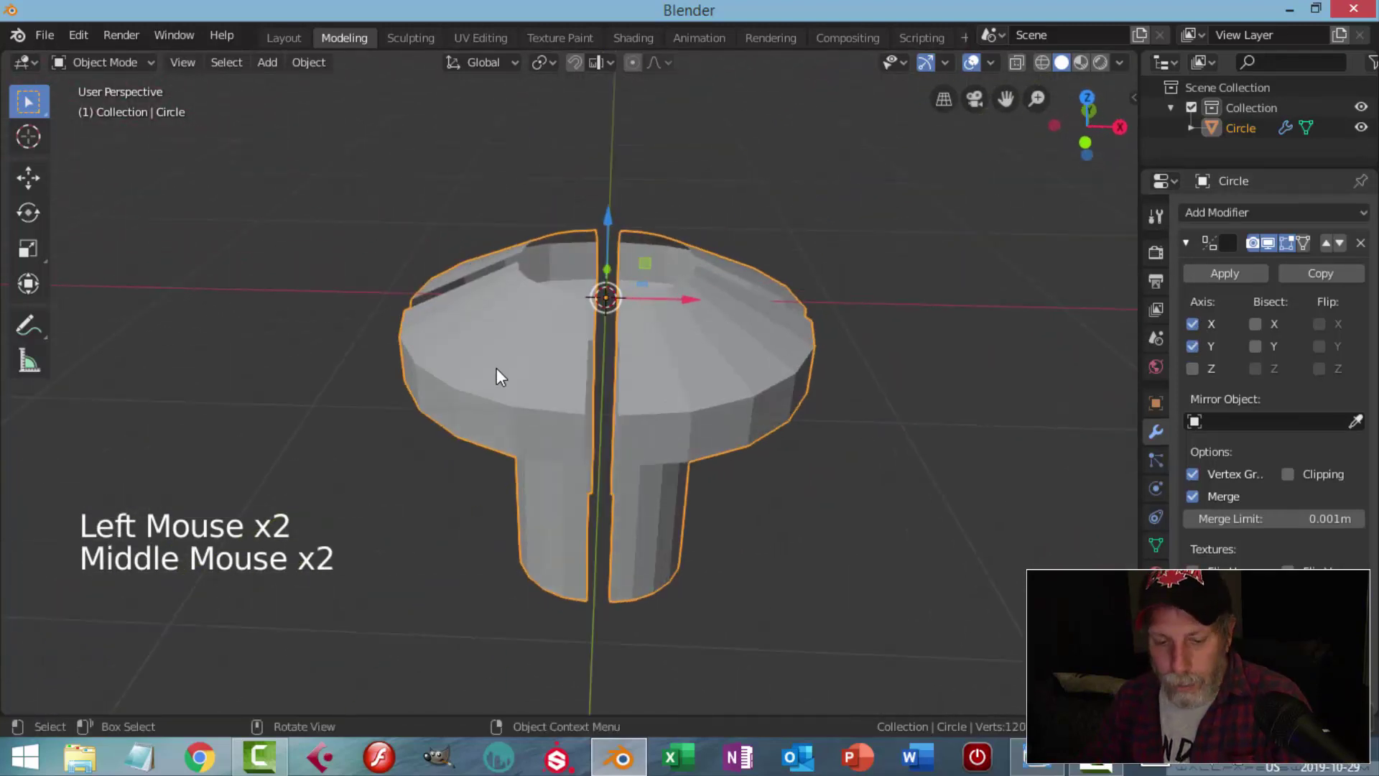
- Add a level 2 Subdivision Surface to the mirrored console
{"action": "key", "text": "ctrl"}
{"action": "key", "text": "ctrl+2"}
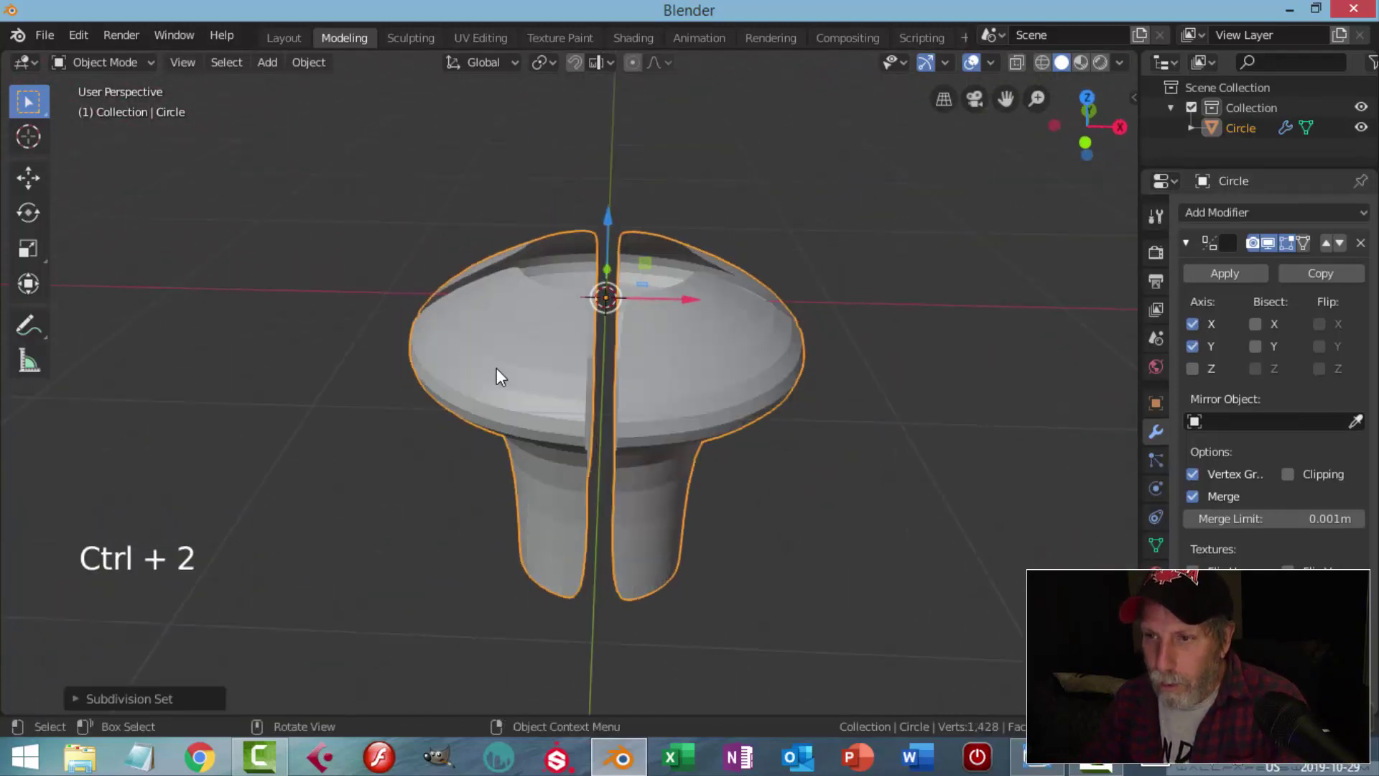
{"action": "middle_click_drag", "start_coordinate": [511, 369], "coordinate": [630, 367]}
{"action": "right_click", "coordinate": [575, 375]}
- Add supporting edge loops on the vertical rim, one close to its upper edge and one close to its lower edge
{"action": "key", "text": "Tab"}
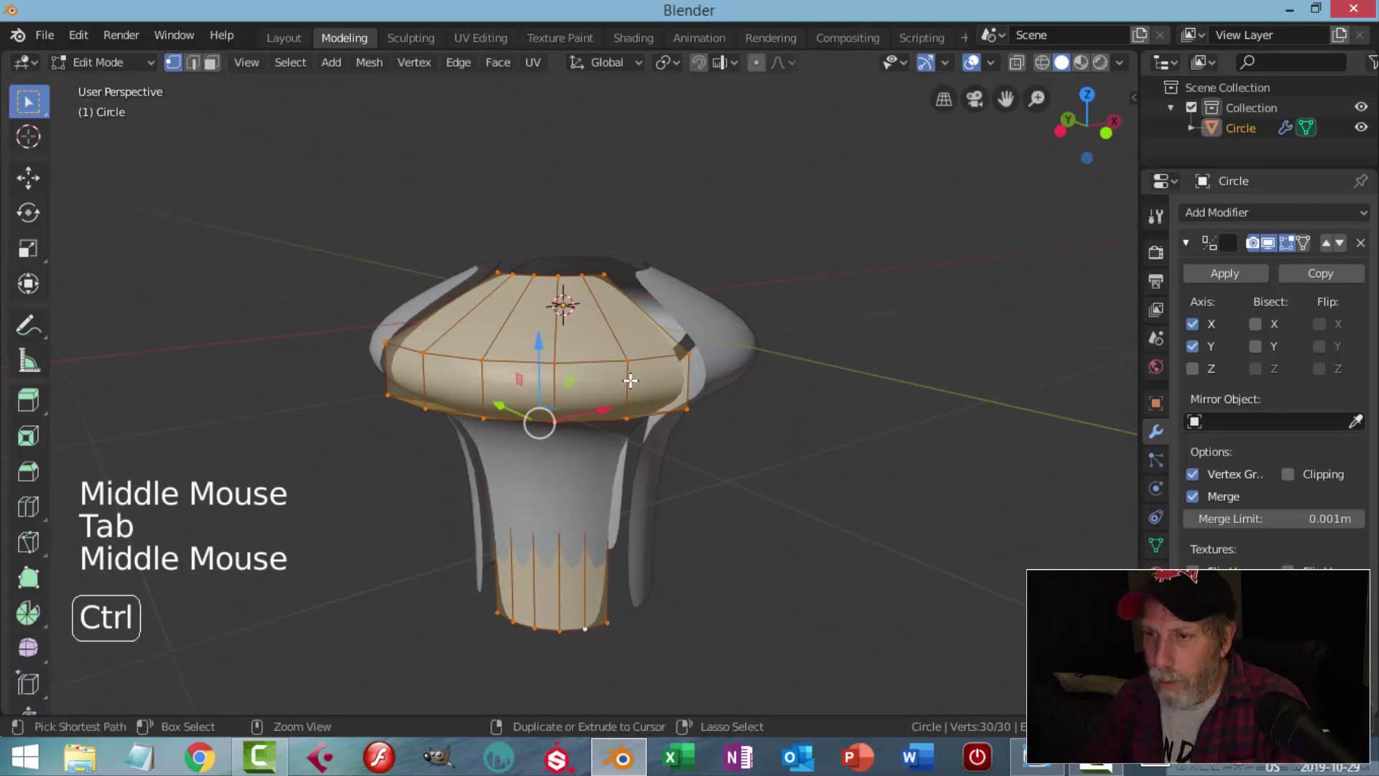
{"action": "key", "text": "ctrl+r"}
{"action": "left_click", "coordinate": [626, 363]}
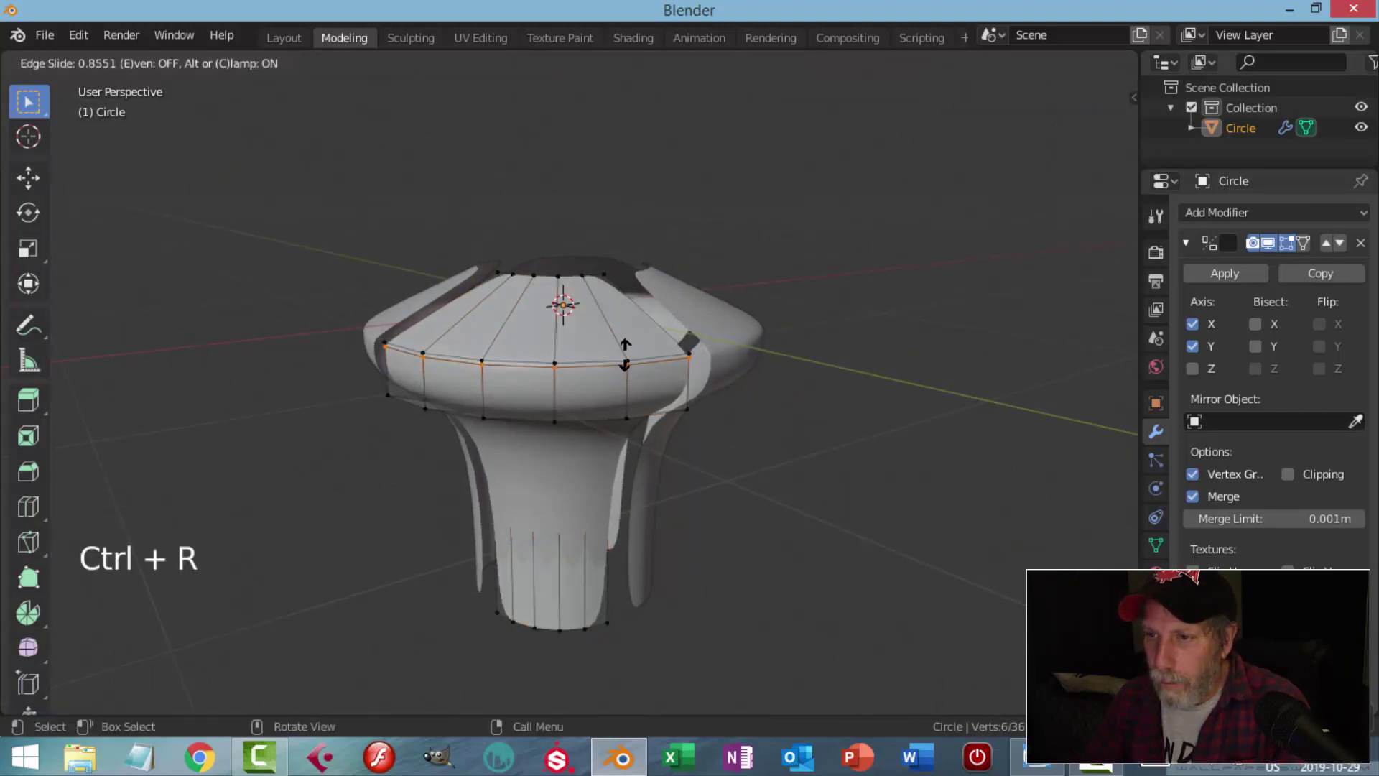
{"action": "left_click", "coordinate": [626, 363]}
{"action": "key", "text": "ctrl+r"}
{"action": "left_click", "coordinate": [627, 382]}
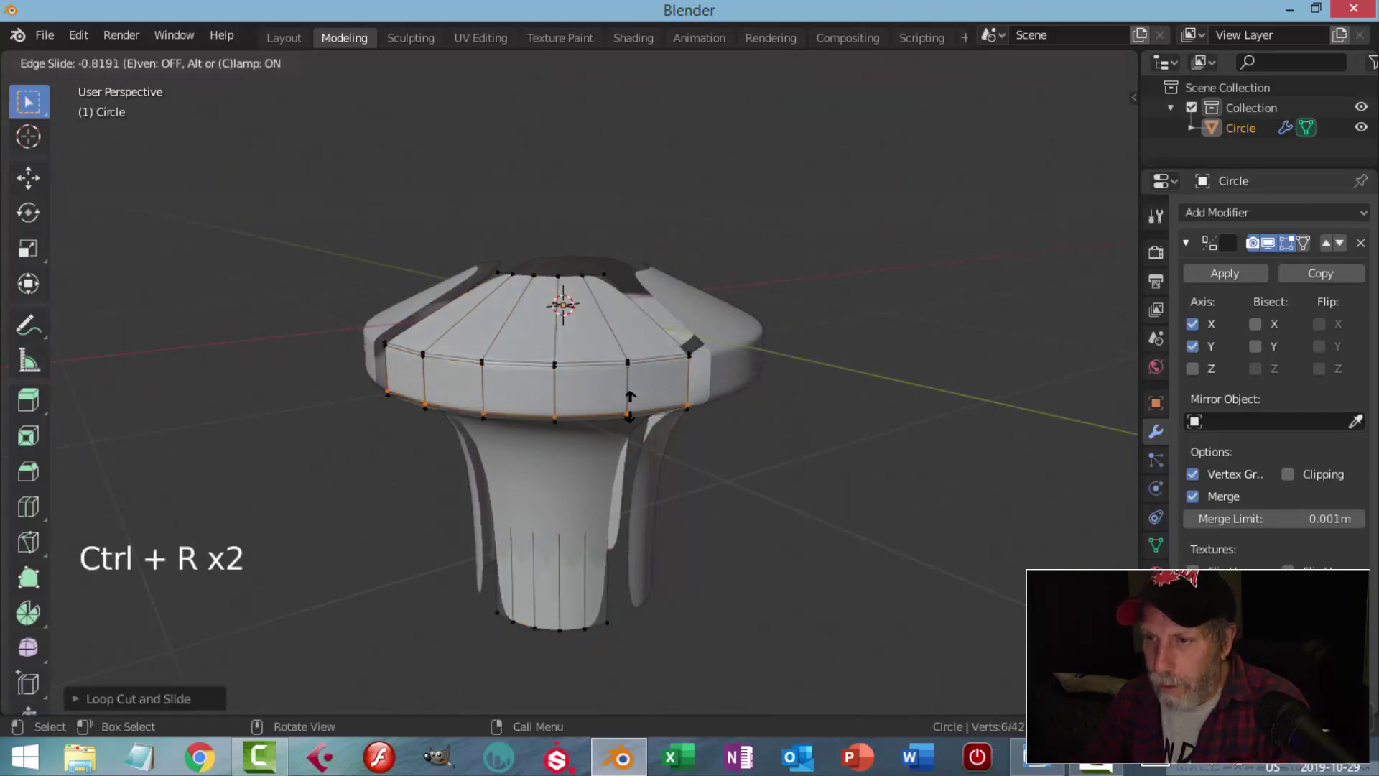
{"action": "left_click", "coordinate": [629, 388]}
- Sharpen the joint between pedestal and underside with one edge loop near the pedestal's top and one on the underside beside it
{"action": "middle_click_drag", "start_coordinate": [628, 389], "coordinate": [594, 385]}
{"action": "key", "text": "ctrl+r"}
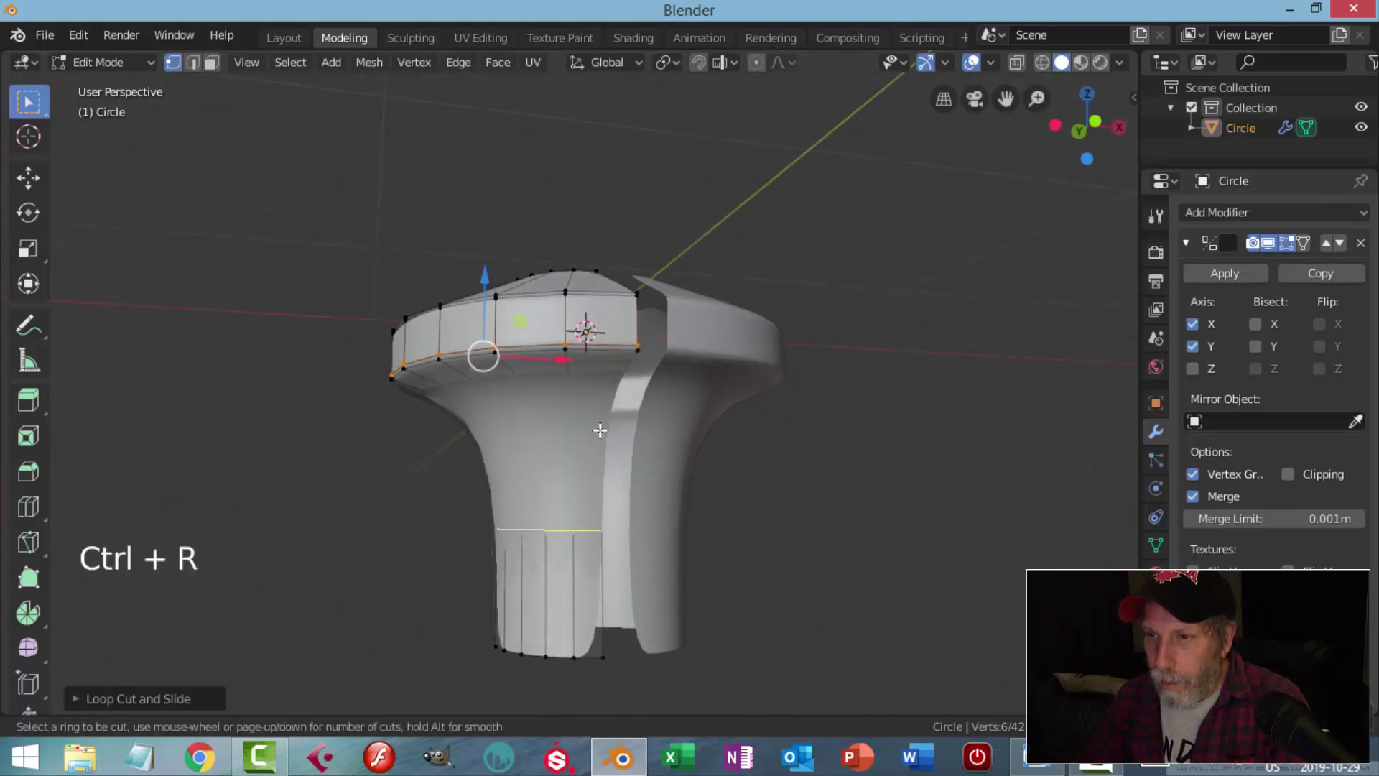
{"action": "left_click", "coordinate": [601, 414]}
{"action": "left_click", "coordinate": [605, 301]}
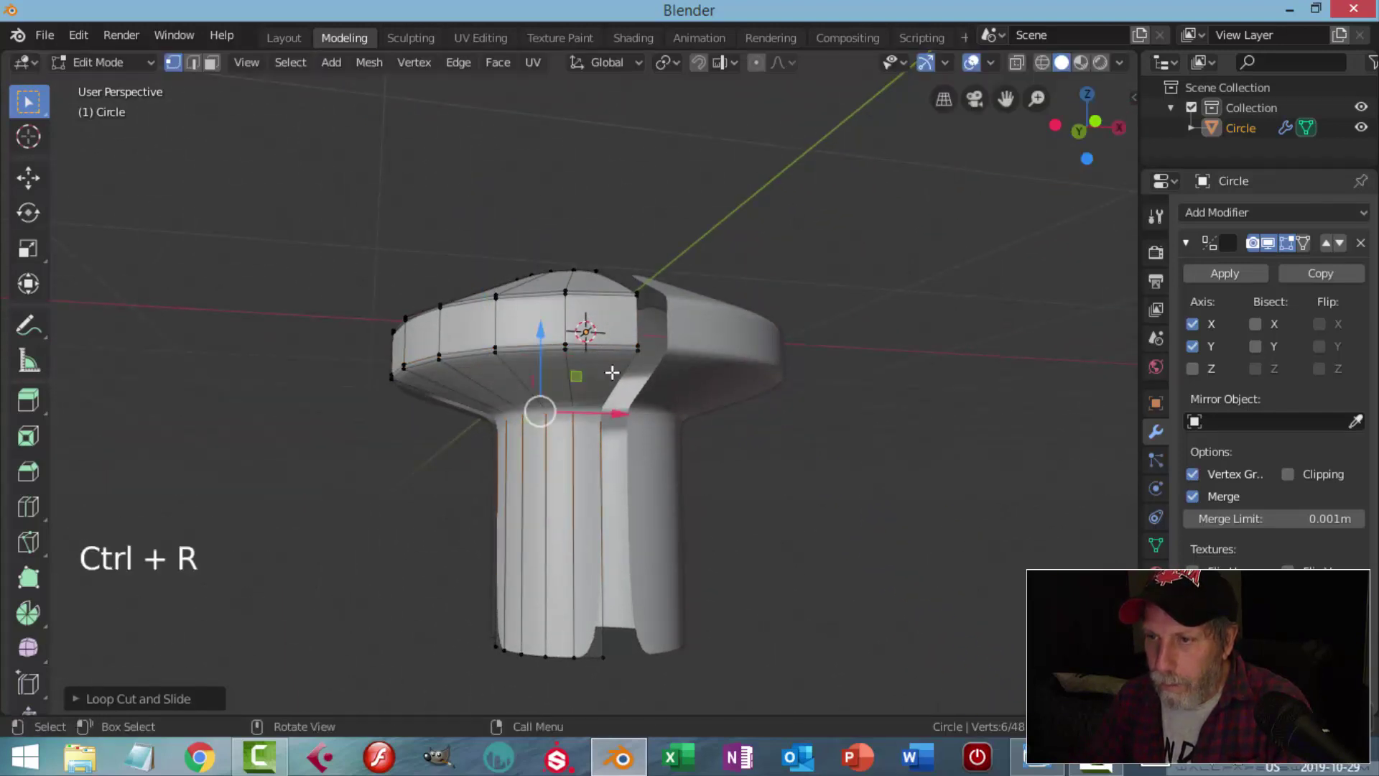
{"action": "key", "text": "ctrl+r"}
{"action": "left_click", "coordinate": [539, 408]}
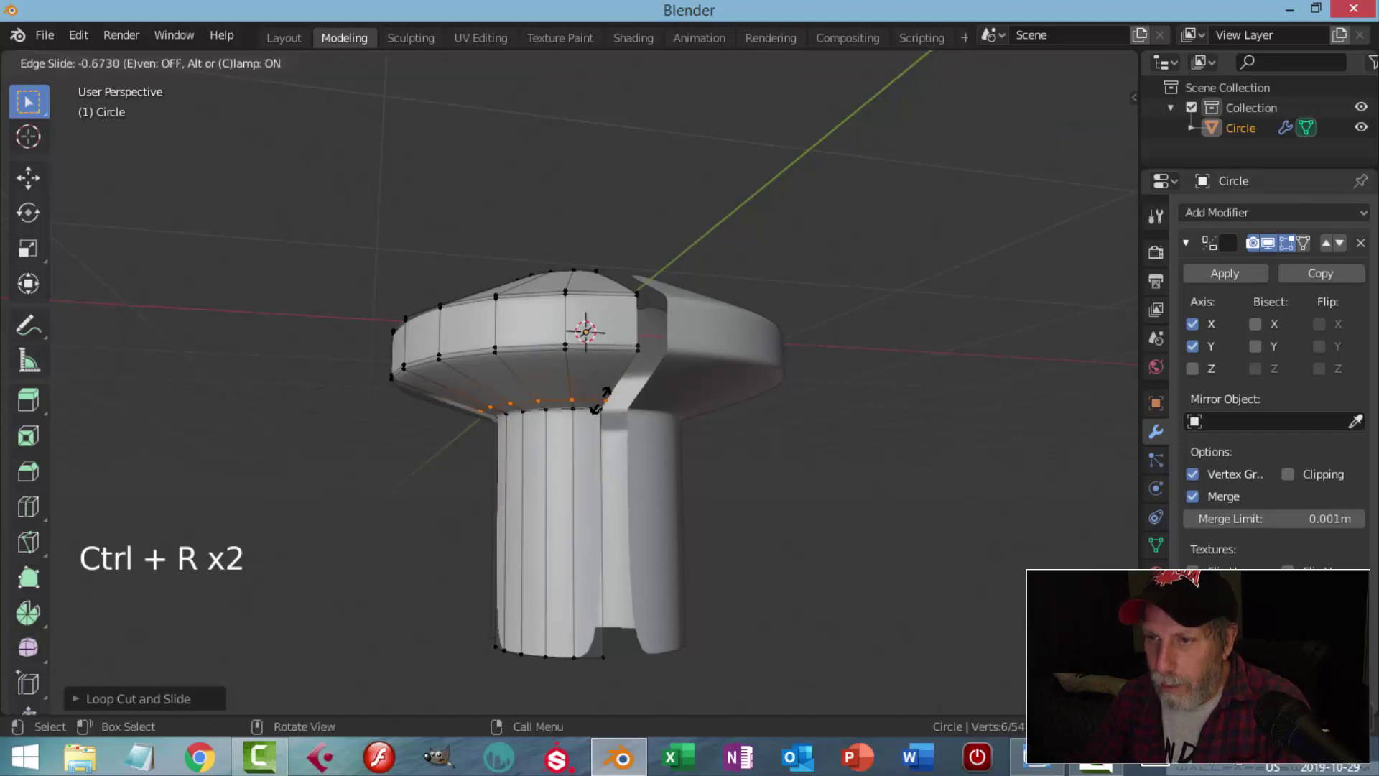
{"action": "left_click", "coordinate": [606, 394]}
- Add a vertical edge loop close to each of the quarter section's two open ends to sharpen them
{"action": "middle_click_drag", "start_coordinate": [606, 394], "coordinate": [604, 373]}
{"action": "key", "text": "ctrl+r"}
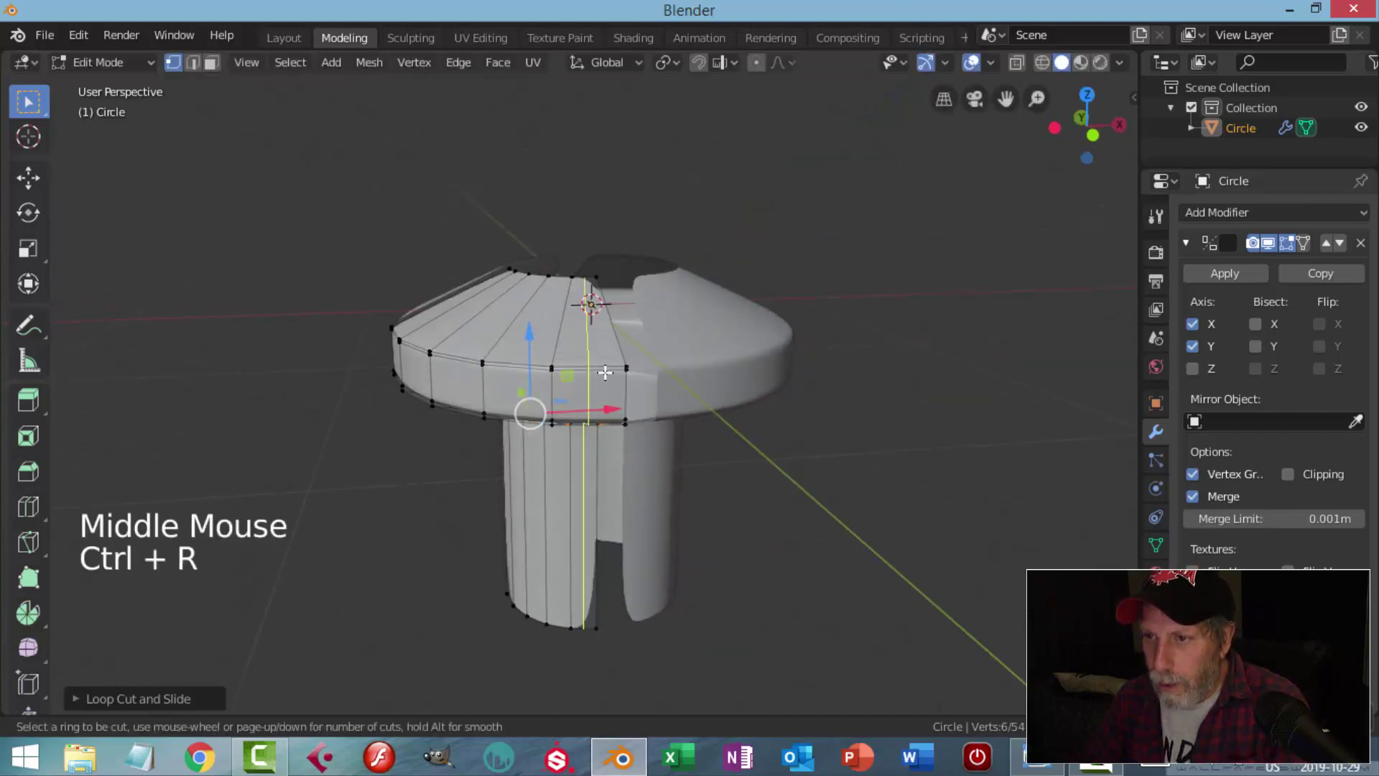
{"action": "left_click", "coordinate": [604, 372]}
{"action": "left_click", "coordinate": [586, 420]}
{"action": "middle_click_drag", "start_coordinate": [586, 419], "coordinate": [471, 399]}
{"action": "key", "text": "ctrl+r"}
{"action": "left_click", "coordinate": [470, 399]}
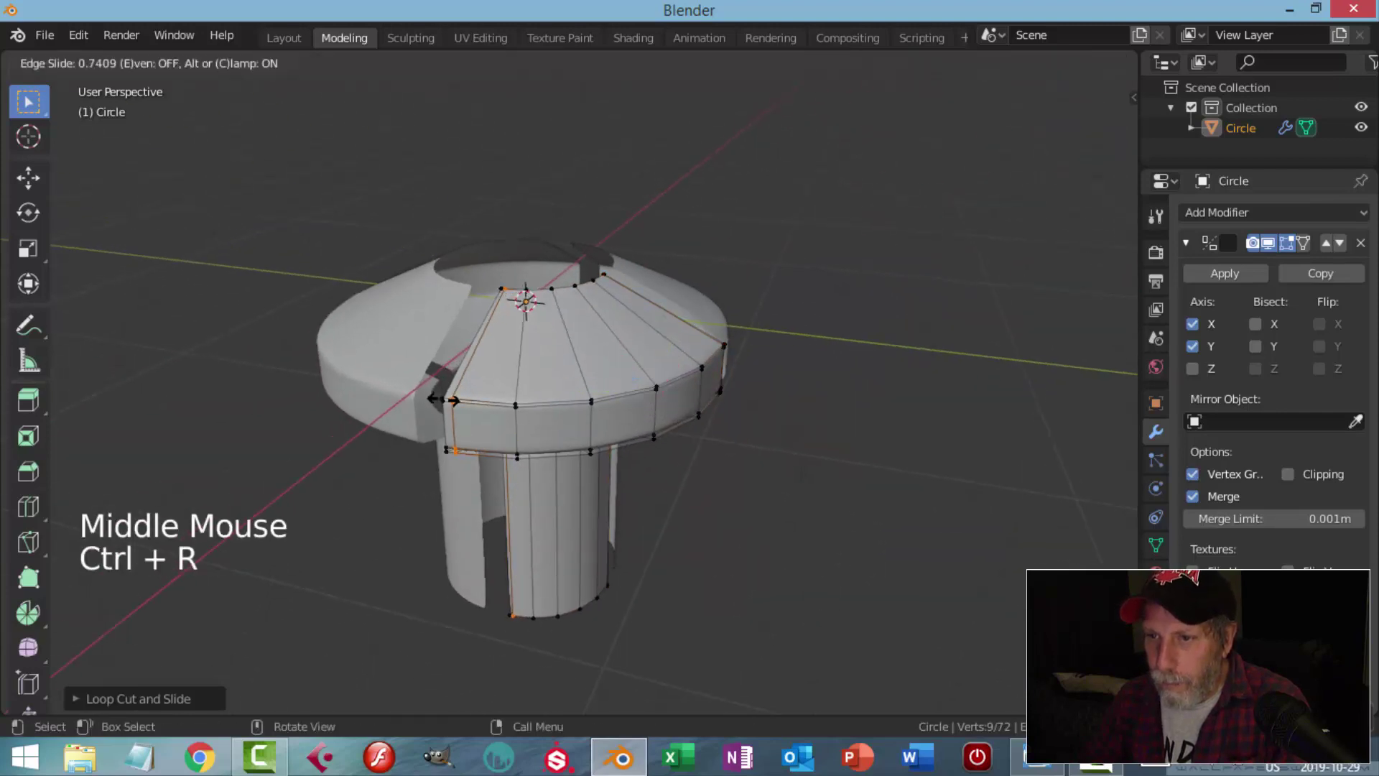
{"action": "left_click", "coordinate": [474, 431]}
- Cut an edge loop around the middle of the rim and bevel it into a narrow band about 0.015 m wide
{"action": "key", "text": "ctrl+r"}
{"action": "left_click", "coordinate": [510, 429]}
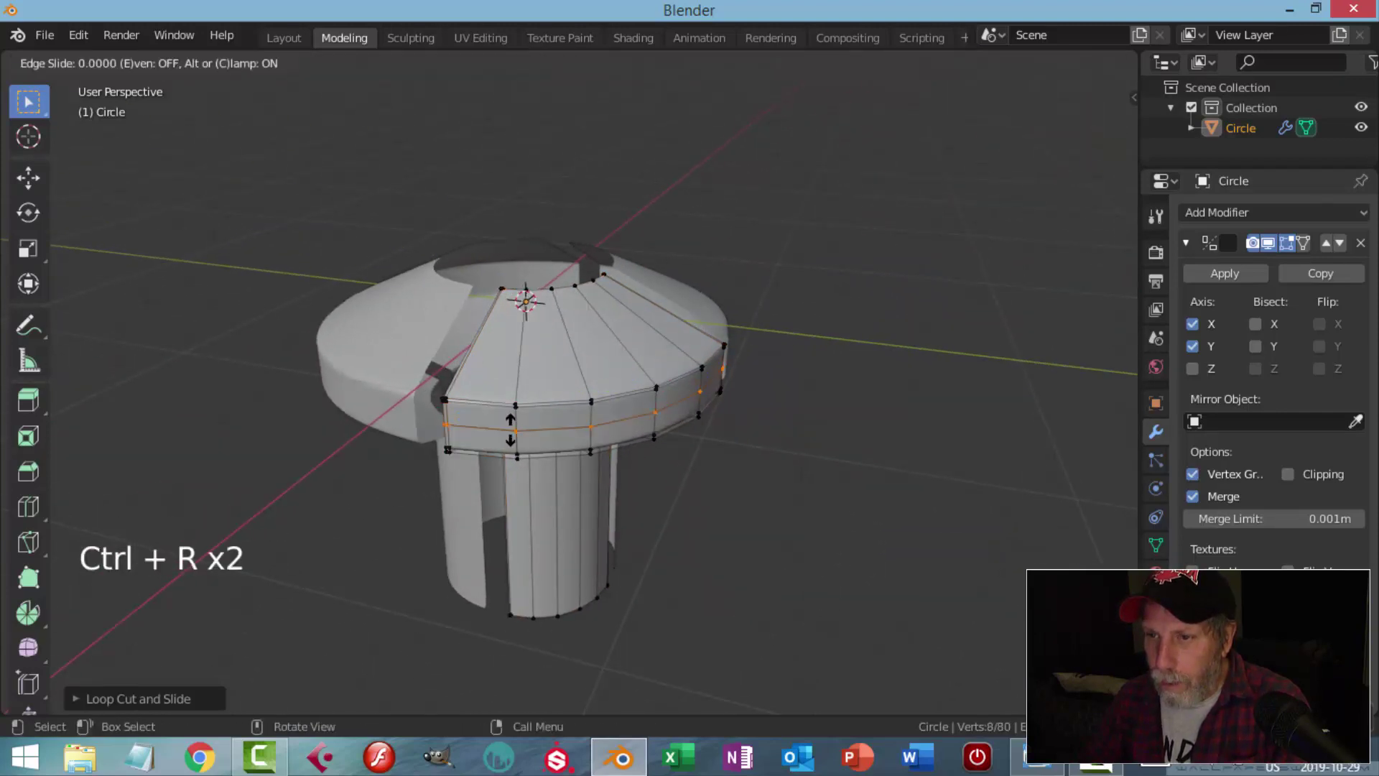
{"action": "left_click", "coordinate": [510, 429]}
{"action": "key", "text": "2"}
{"action": "middle_click_drag", "start_coordinate": [624, 429], "coordinate": [591, 403]}
{"action": "scroll", "coordinate": [618, 431], "scroll_direction": "up", "scroll_amount": 2}
{"action": "key", "text": "ctrl+b"}
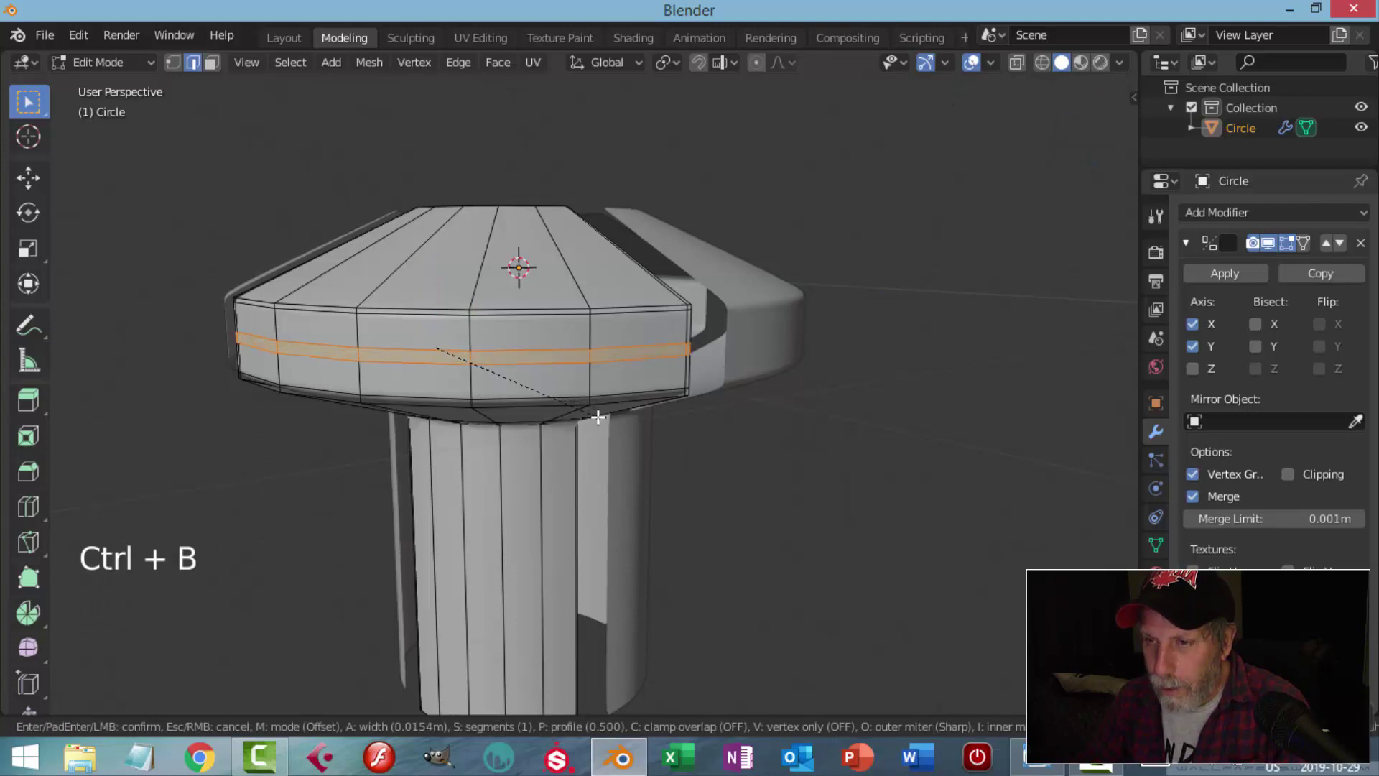
{"action": "left_click", "coordinate": [597, 417]}
- Set the pivot point to 3D Cursor, extrude the rim band and scale it slightly inward without Z to form a groove
{"action": "left_click", "coordinate": [667, 67]}
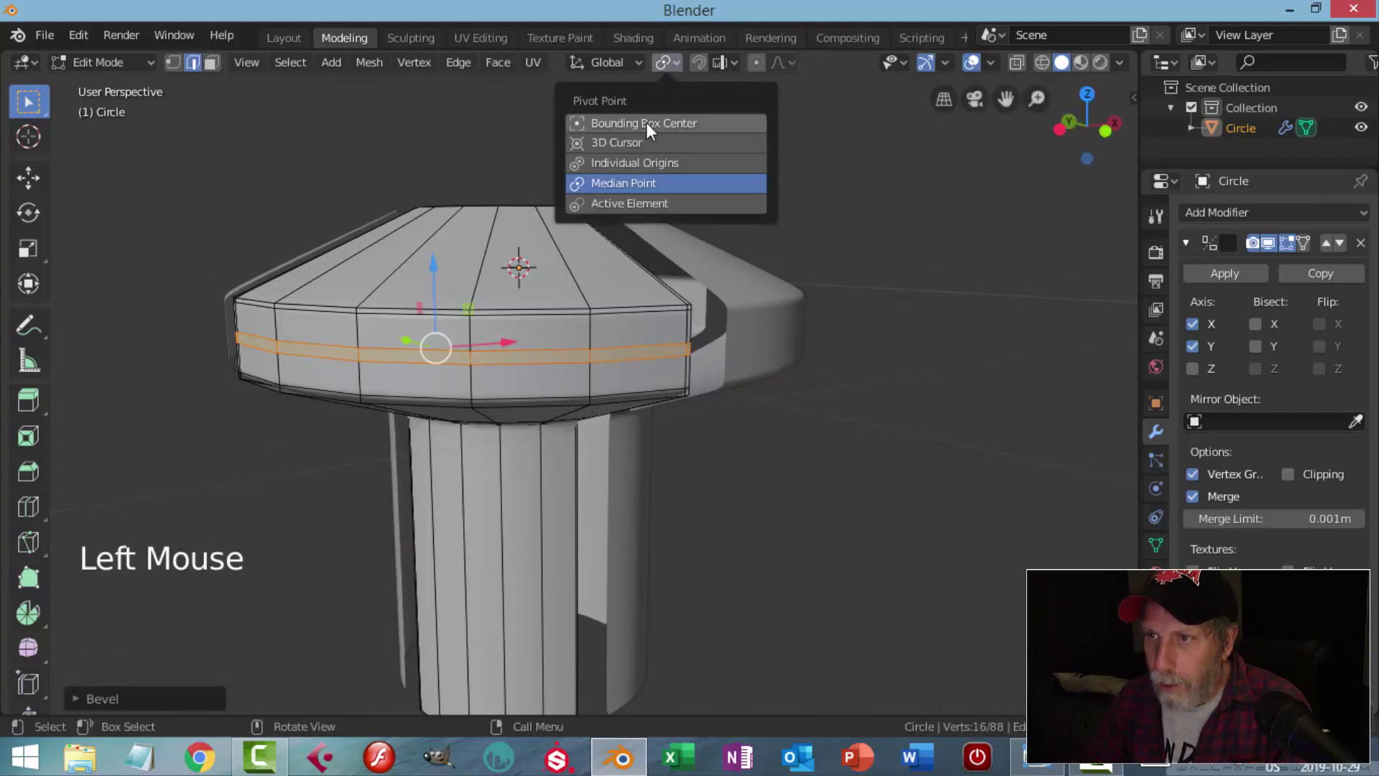
{"action": "left_click", "coordinate": [638, 140]}
{"action": "middle_click_drag", "start_coordinate": [677, 338], "coordinate": [694, 366]}
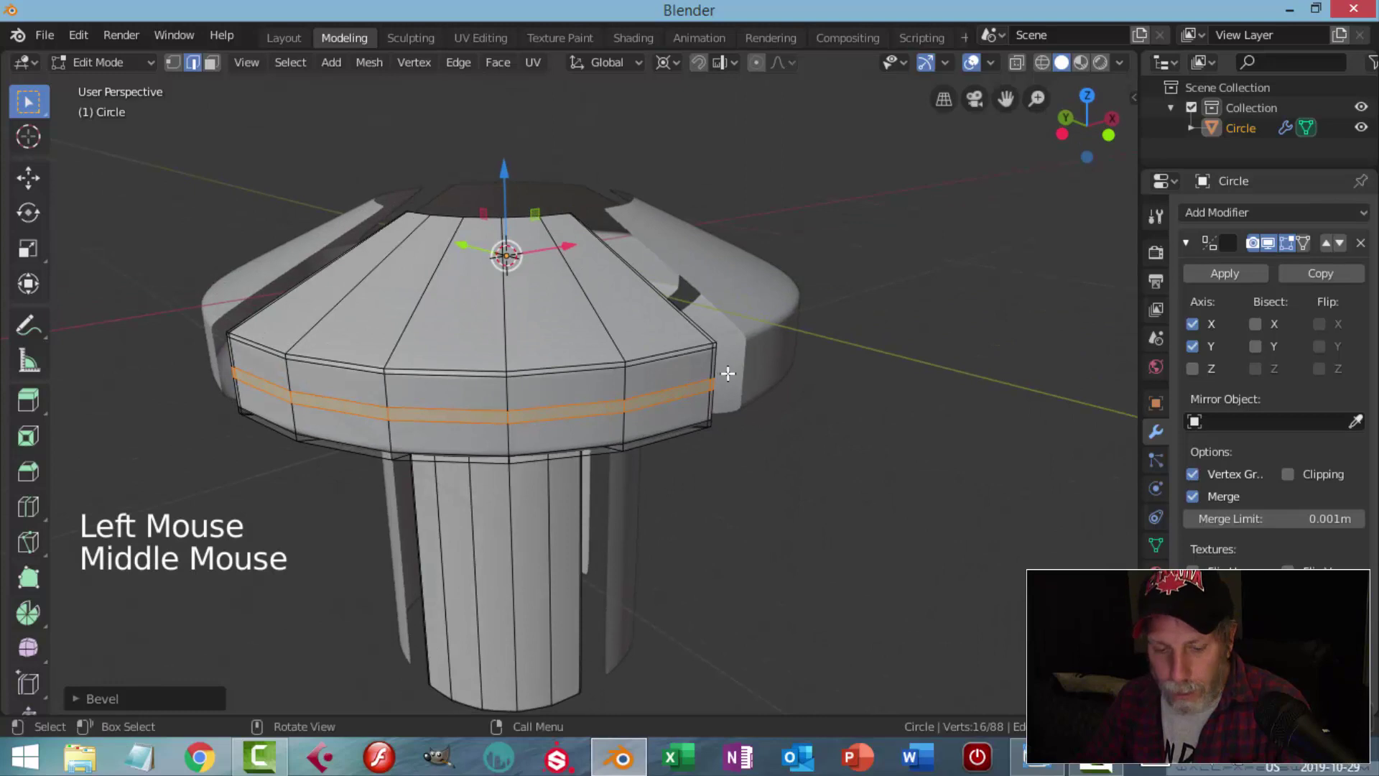
{"action": "key", "text": "e"}
{"action": "key", "text": "s"}
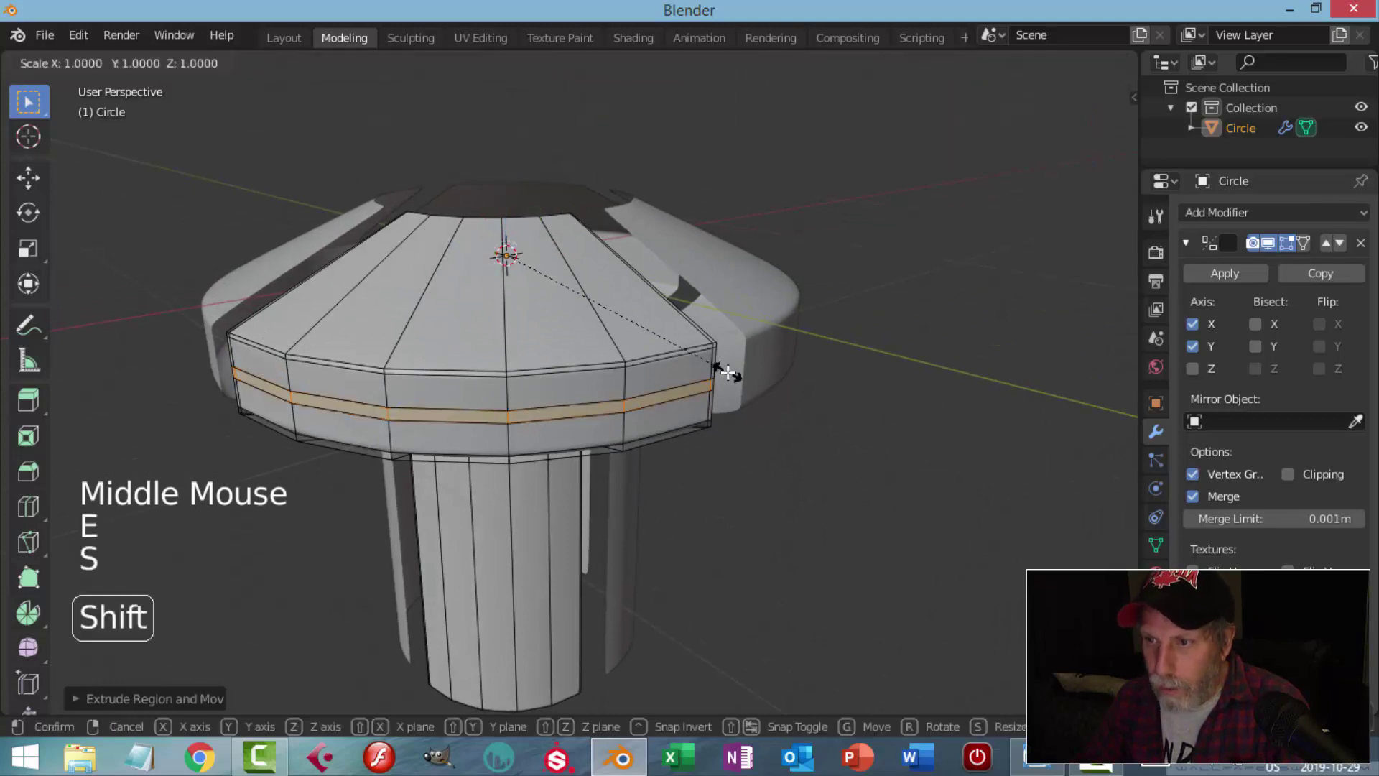
{"action": "key", "text": "shift+z"}
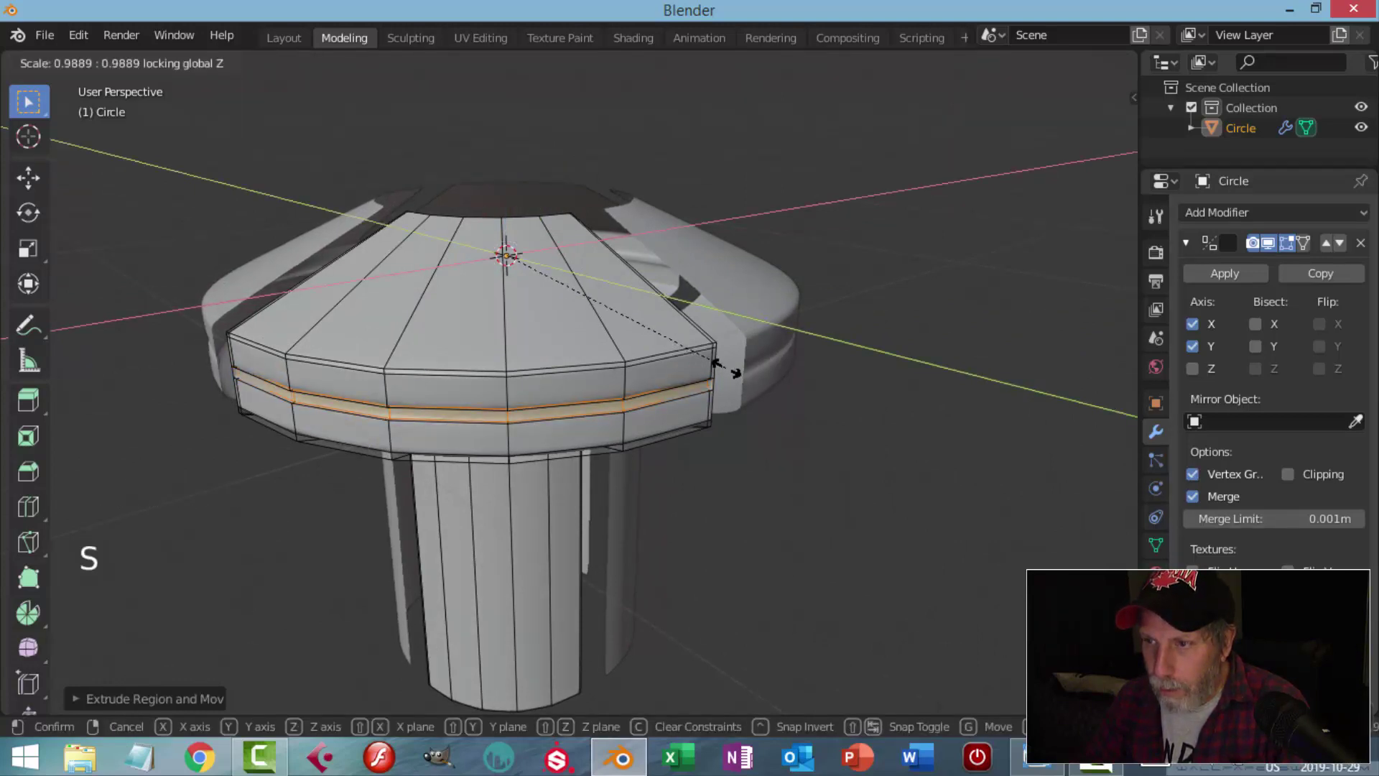
{"action": "left_click", "coordinate": [716, 364]}
- Add supporting edge loops on the rim immediately above and below the groove
{"action": "middle_click_drag", "start_coordinate": [718, 368], "coordinate": [711, 340]}
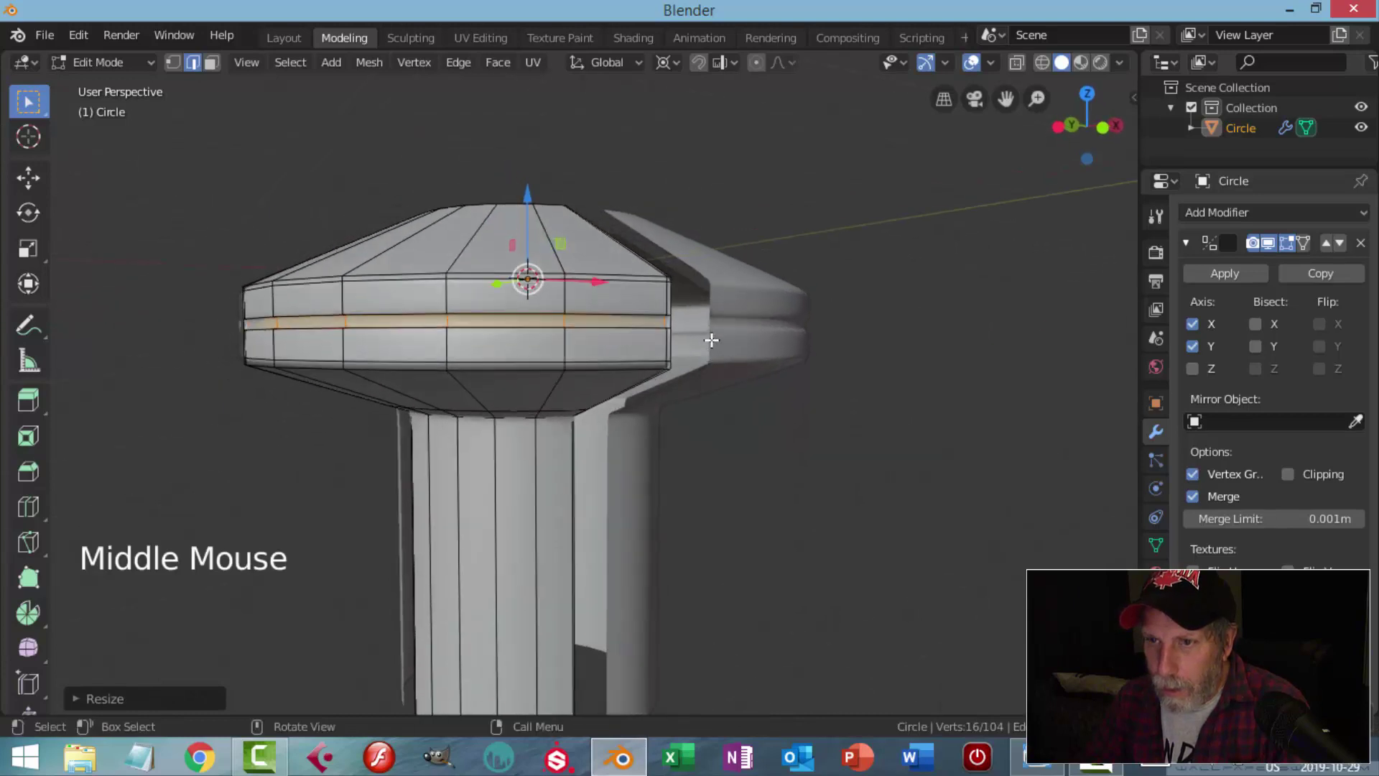
{"action": "key", "text": "ctrl+r"}
{"action": "left_click", "coordinate": [656, 300]}
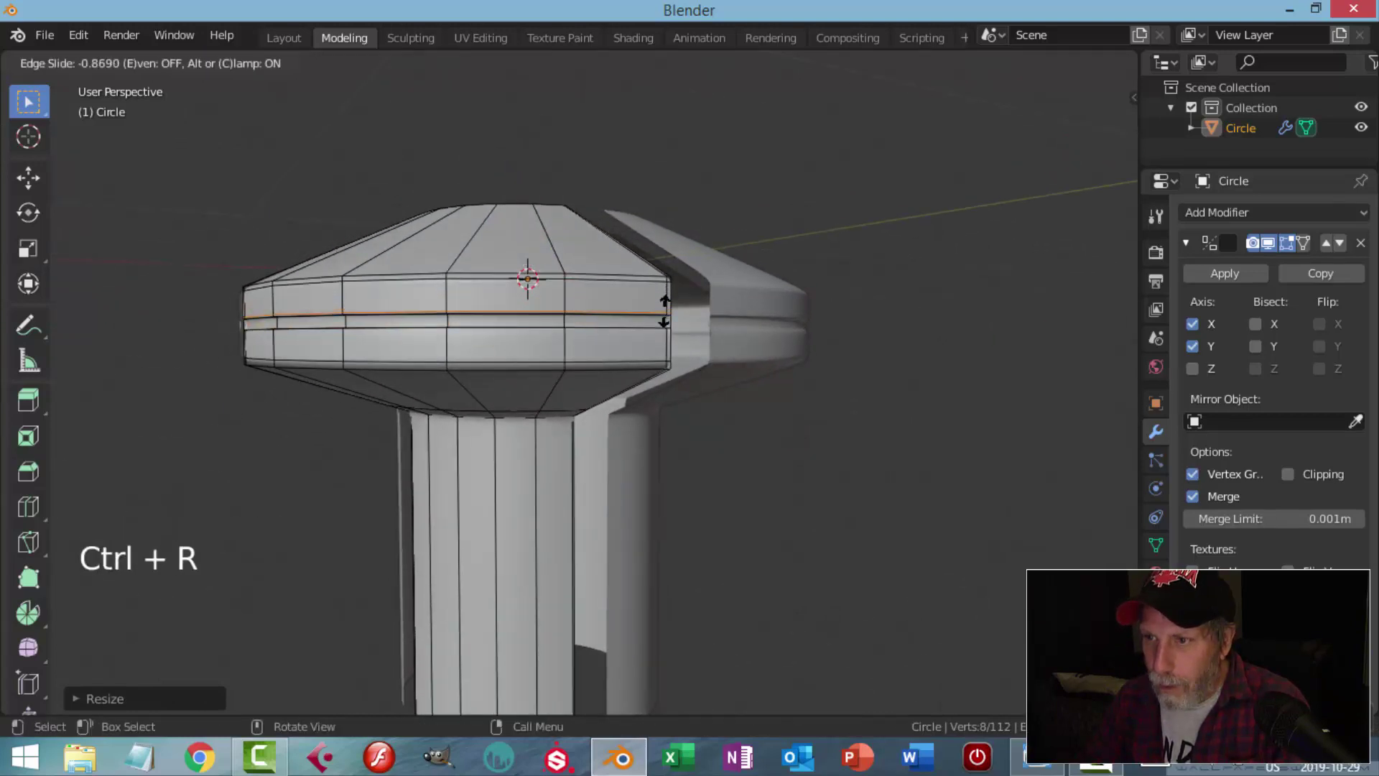
{"action": "left_click", "coordinate": [664, 311]}
{"action": "key", "text": "ctrl+r"}
{"action": "left_click", "coordinate": [666, 322]}
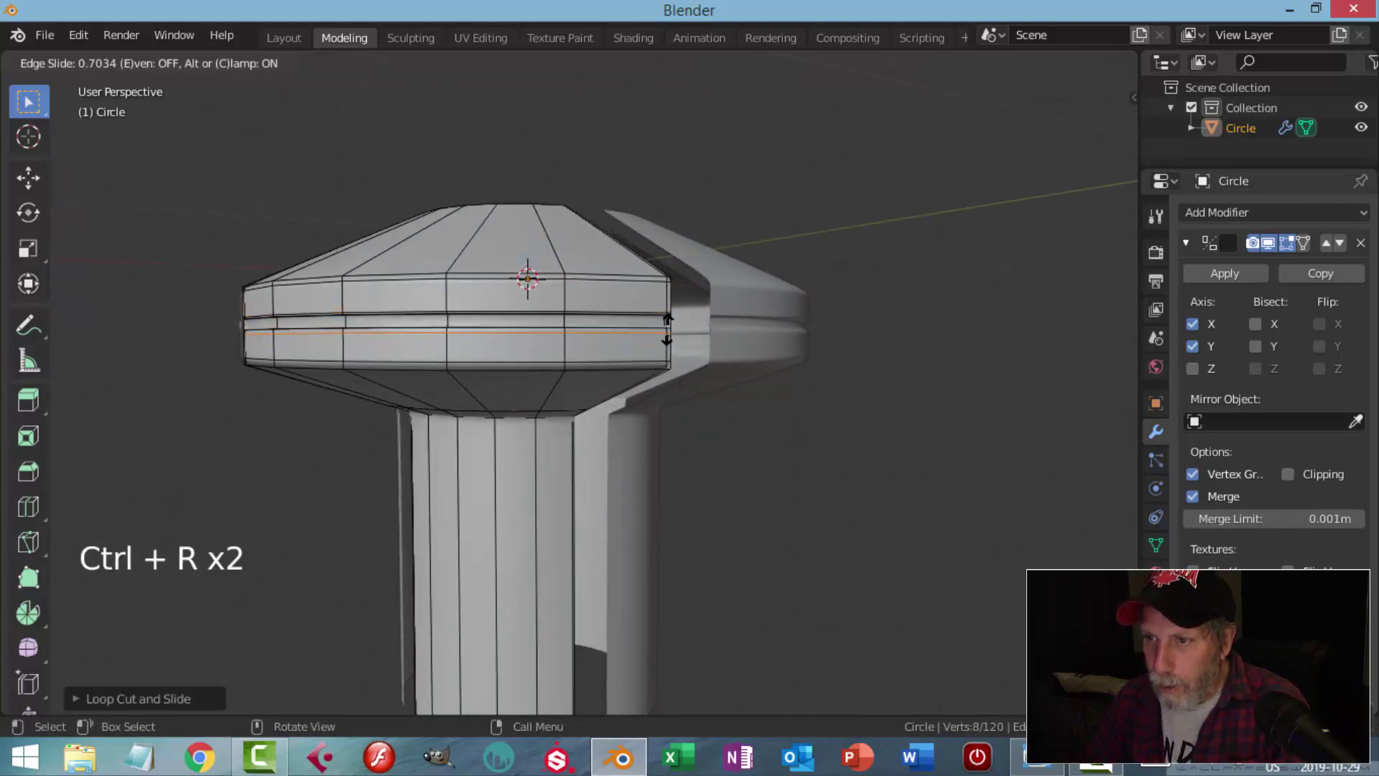
{"action": "left_click", "coordinate": [668, 329]}
- Add two edge loops inside the groove, close to its upper and lower edges
{"action": "scroll", "coordinate": [673, 333], "scroll_direction": "up", "scroll_amount": 3}
{"action": "key", "text": "ctrl+r"}
{"action": "left_click", "coordinate": [785, 252]}
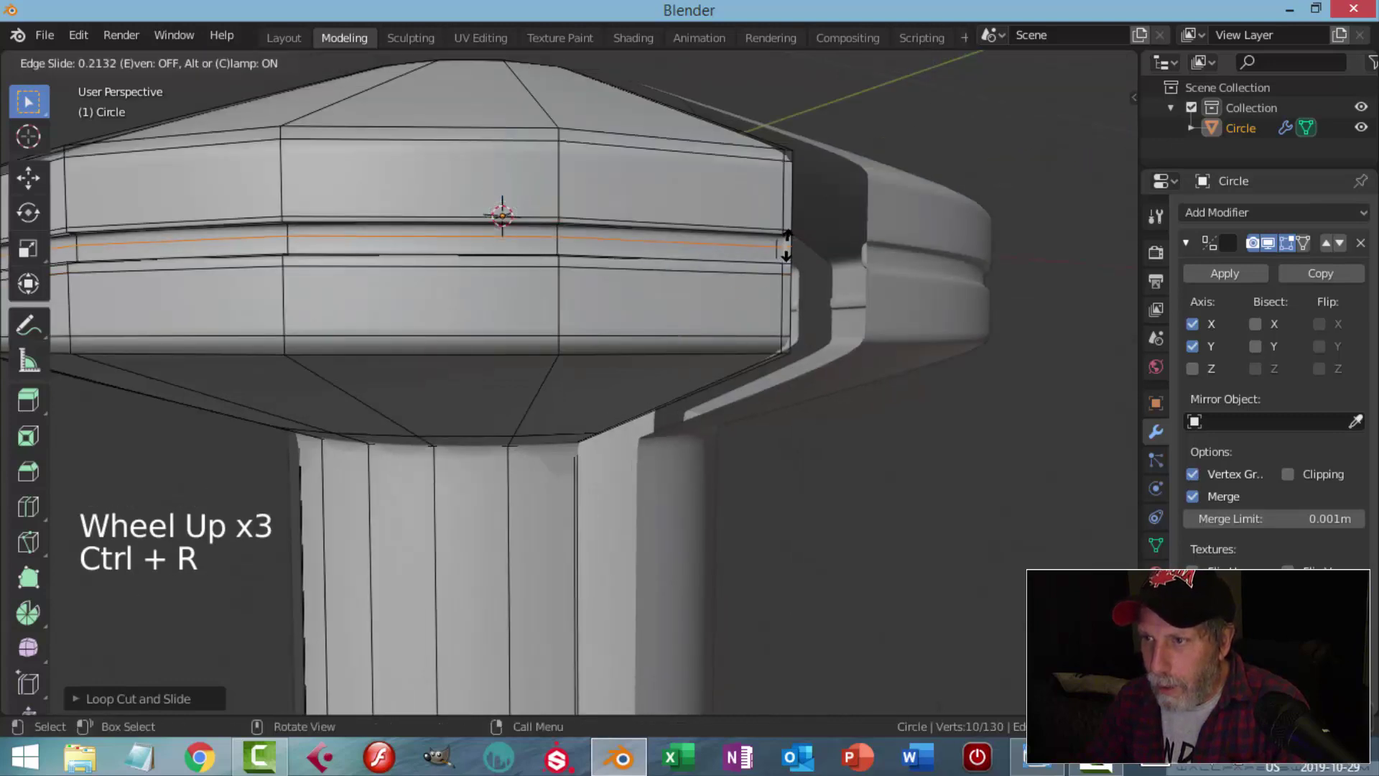
{"action": "left_click", "coordinate": [783, 249]}
{"action": "key", "text": "ctrl+r"}
{"action": "left_click", "coordinate": [783, 250]}
{"action": "left_click", "coordinate": [783, 259]}
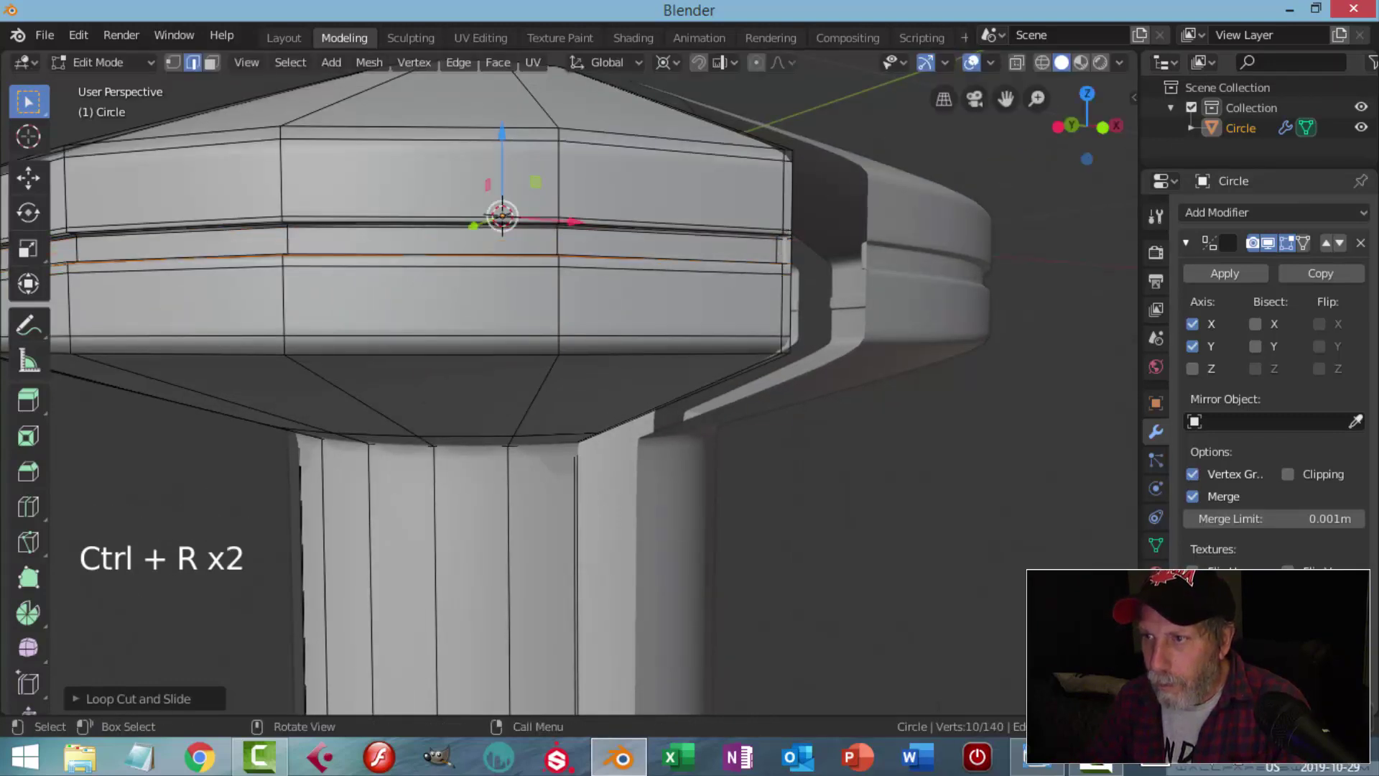
- Return to Object Mode with nothing selected and examine the mirrored four-section console from the side and above
{"action": "key", "text": "Tab"}
{"action": "scroll", "coordinate": [798, 269], "scroll_direction": "down", "scroll_amount": 3}
{"action": "key", "text": "alt+a"}
{"action": "middle_click_drag", "start_coordinate": [791, 271], "coordinate": [726, 330]}
{"action": "scroll", "coordinate": [639, 352], "scroll_direction": "down", "scroll_amount": 1}
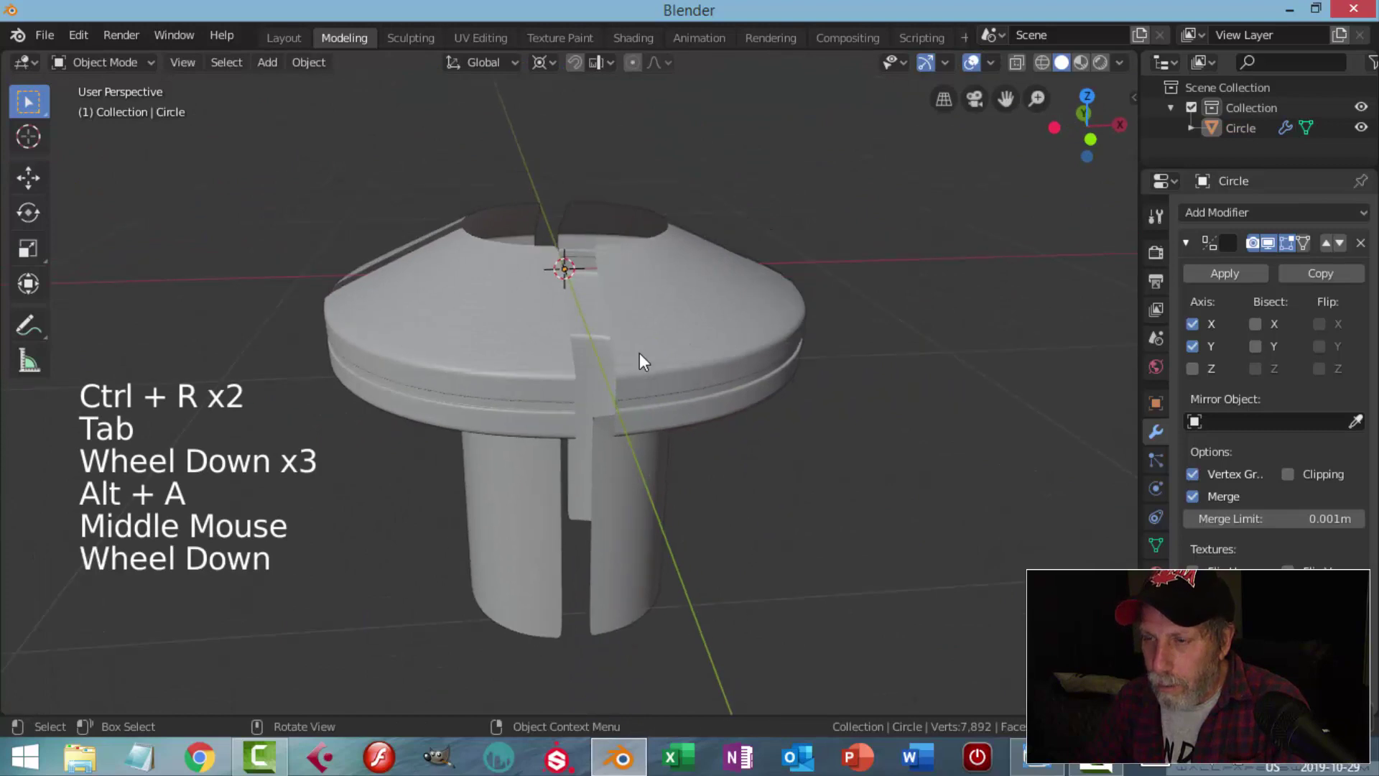
{"action": "middle_click_drag", "start_coordinate": [640, 352], "coordinate": [679, 341], "text": "shift"}
{"action": "middle_click_drag", "start_coordinate": [679, 341], "coordinate": [656, 383]}
{"action": "scroll", "coordinate": [693, 325], "scroll_direction": "down", "scroll_amount": 2}
{"action": "middle_click_drag", "start_coordinate": [658, 339], "coordinate": [674, 381]}
{"action": "middle_click_drag", "start_coordinate": [674, 381], "coordinate": [675, 390]}
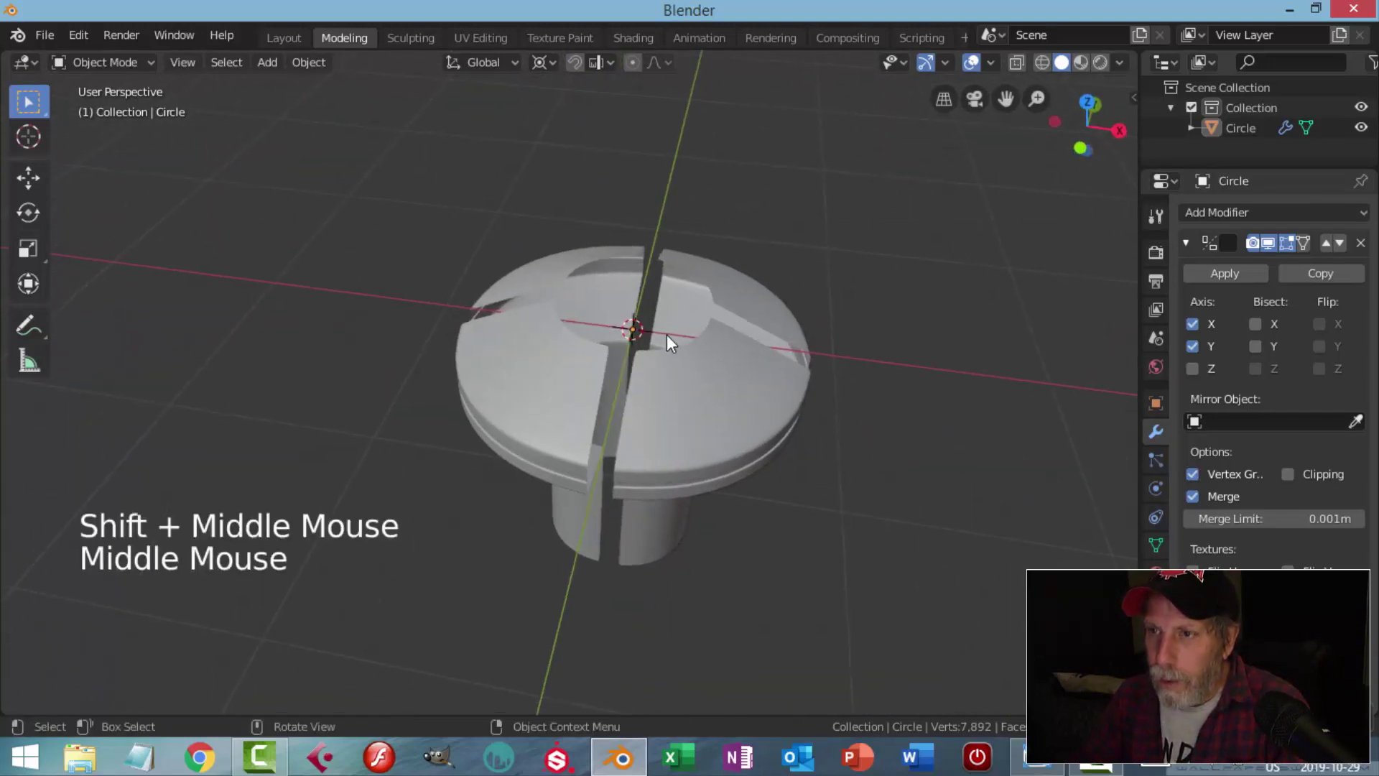
- Add a mesh circle at the console's centre and set the pivot point to Median Point
{"action": "key", "text": "shift+a"}
{"action": "mouse_move", "coordinate": [686, 334]}
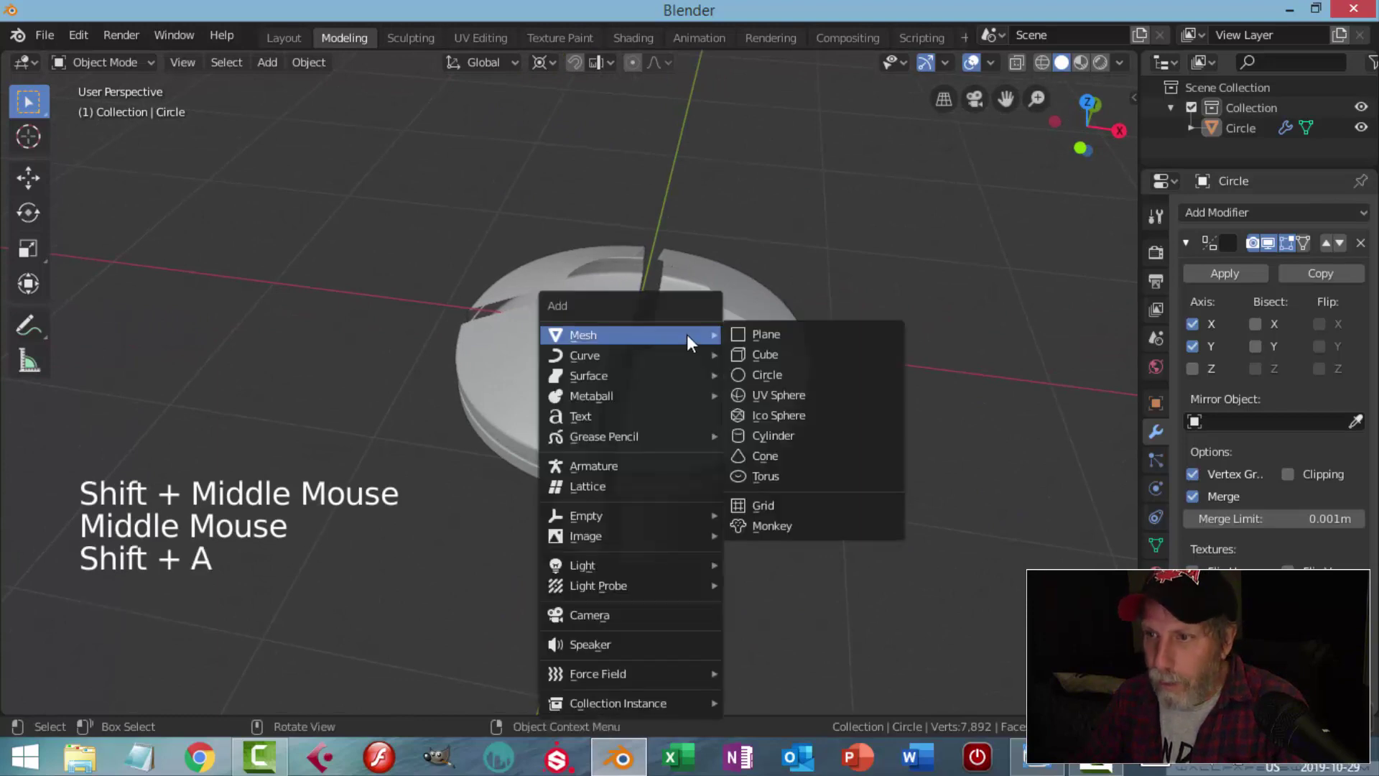
{"action": "left_click", "coordinate": [765, 373]}
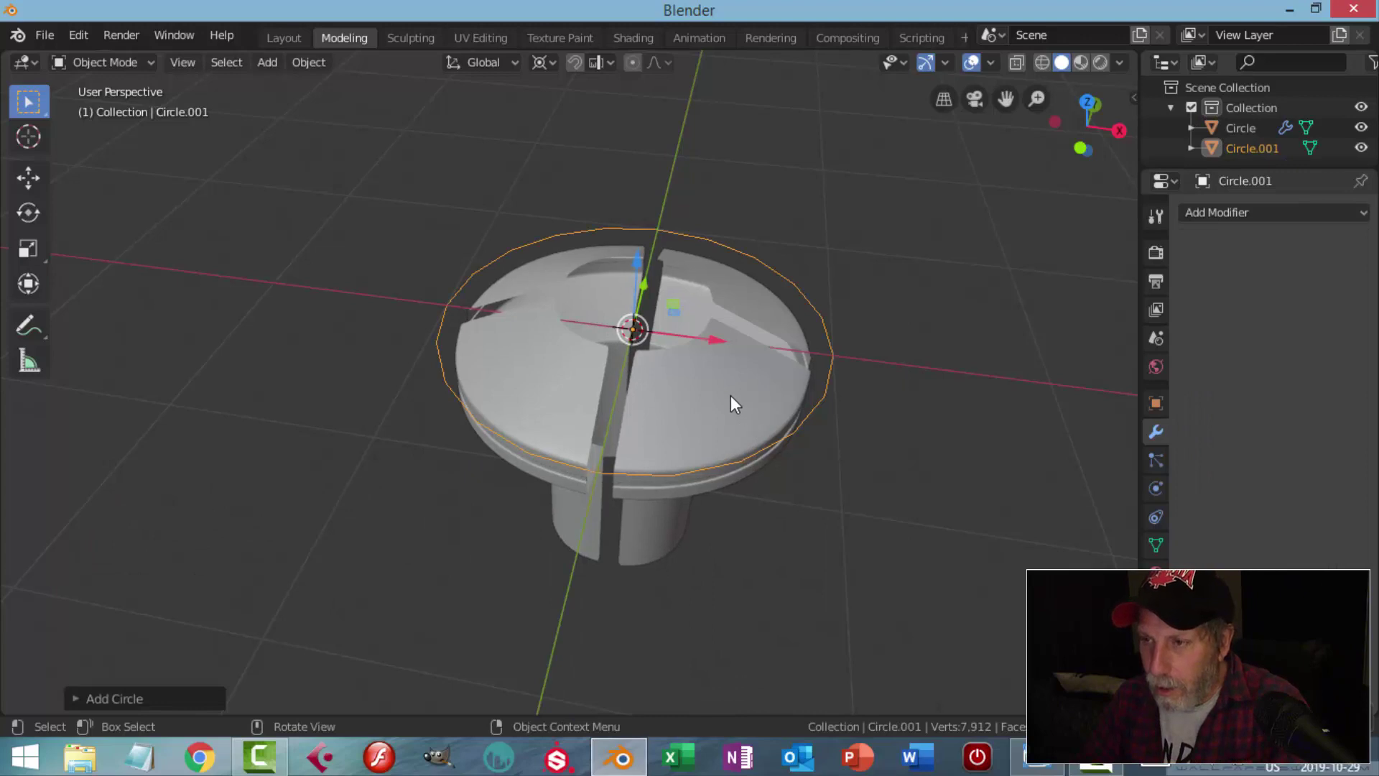
{"action": "scroll", "coordinate": [731, 396], "scroll_direction": "down", "scroll_amount": 2}
{"action": "middle_click_drag", "start_coordinate": [705, 381], "coordinate": [595, 165]}
{"action": "left_click", "coordinate": [541, 63]}
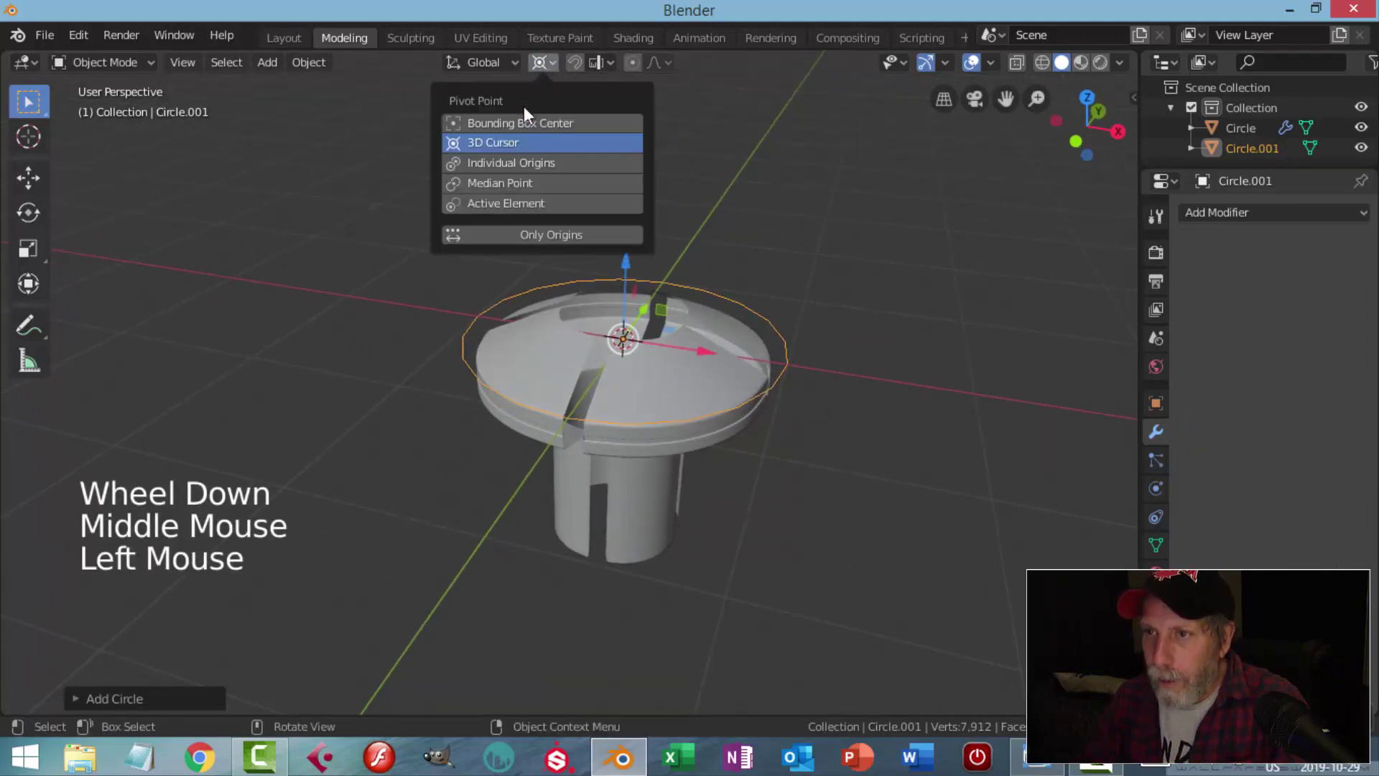
{"action": "left_click", "coordinate": [503, 185]}
- In Edit Mode, scale the circle down and raise it so it fits around the console's central top opening
{"action": "key", "text": "Tab"}
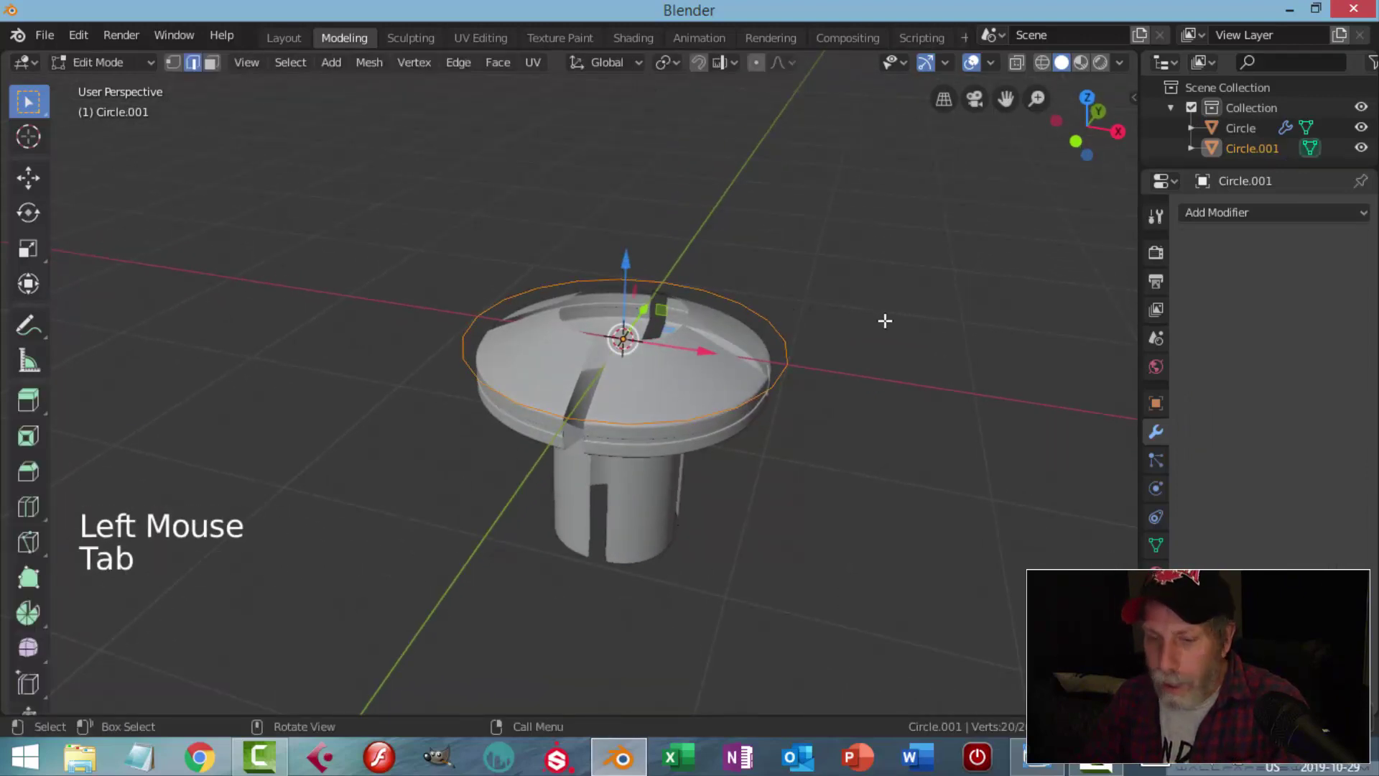
{"action": "key", "text": "s"}
{"action": "left_click", "coordinate": [747, 331]}
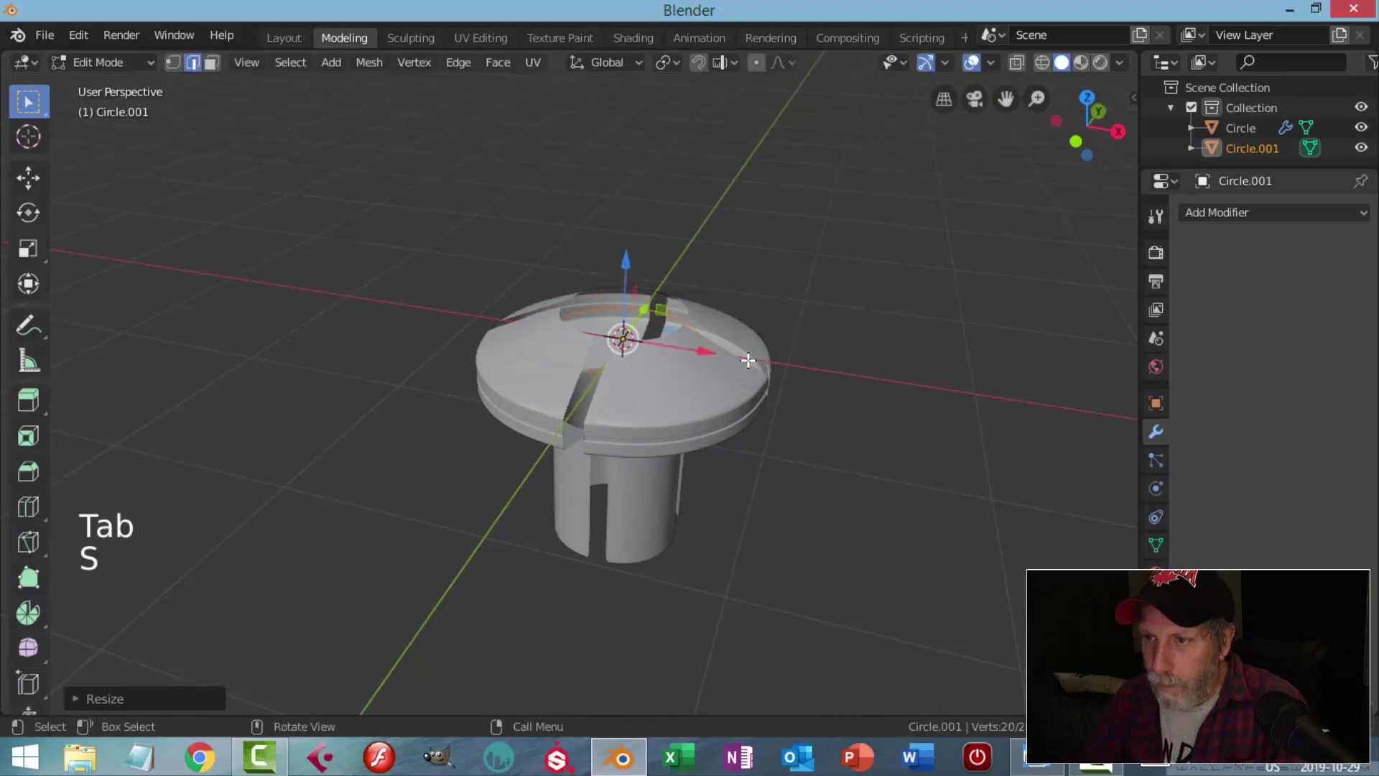
{"action": "middle_click_drag", "start_coordinate": [747, 330], "coordinate": [737, 306]}
{"action": "left_click_drag", "start_coordinate": [612, 260], "coordinate": [625, 237]}
{"action": "middle_click_drag", "start_coordinate": [624, 237], "coordinate": [665, 307]}
{"action": "key", "text": "s"}
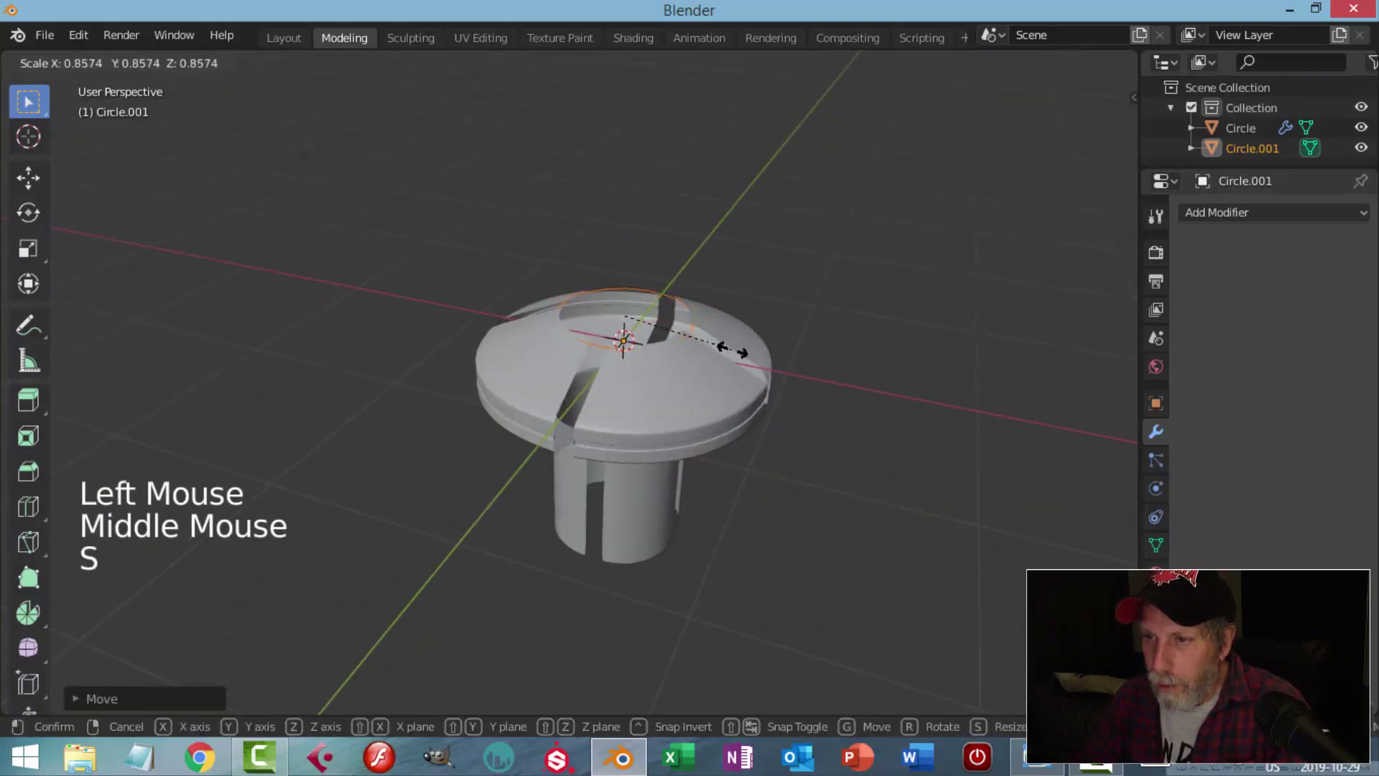
{"action": "left_click", "coordinate": [736, 352]}
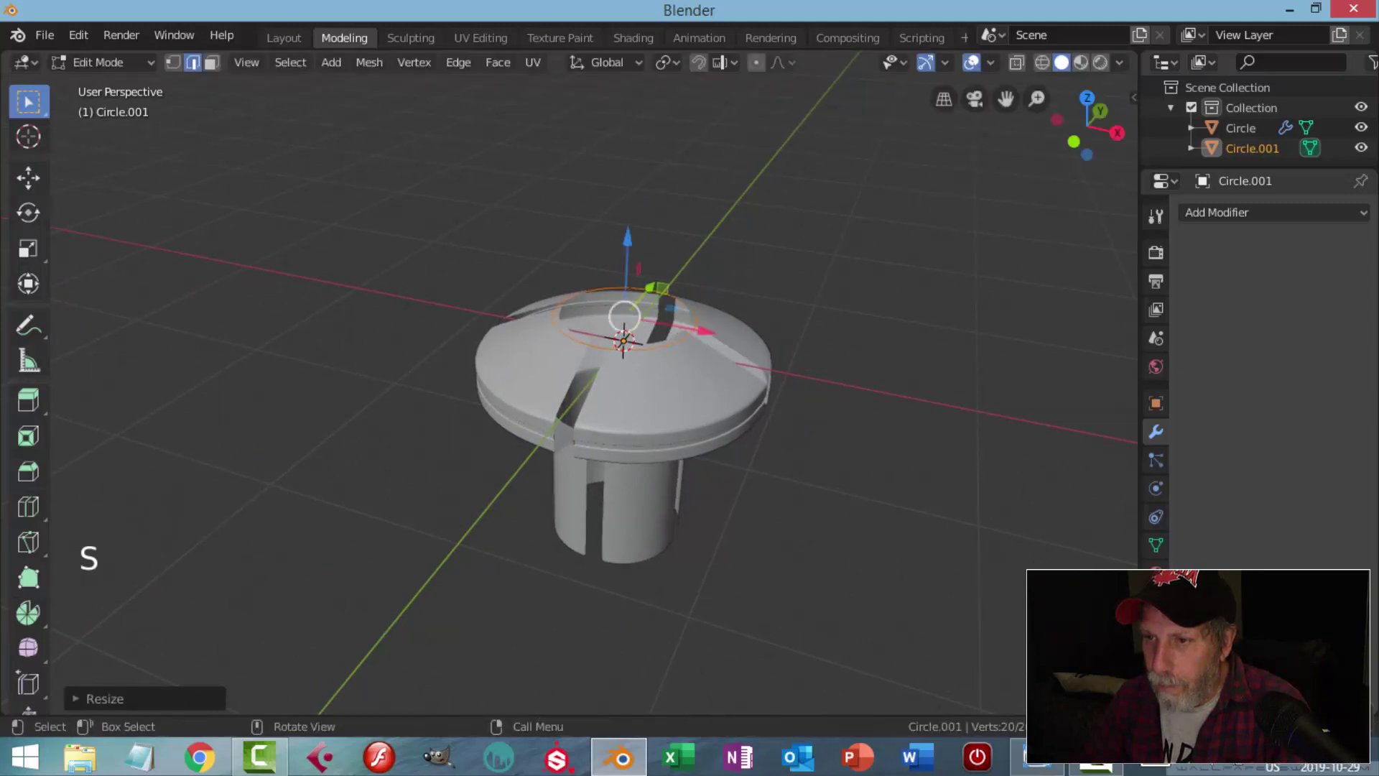
{"action": "mouse_move", "coordinate": [737, 352]}
{"action": "middle_mouse_down"}
{"action": "mouse_move", "coordinate": [719, 352]}
{"action": "mouse_move", "coordinate": [729, 339]}
{"action": "middle_mouse_up"}
{"action": "middle_click_drag", "start_coordinate": [730, 339], "coordinate": [727, 340], "text": "shift"}
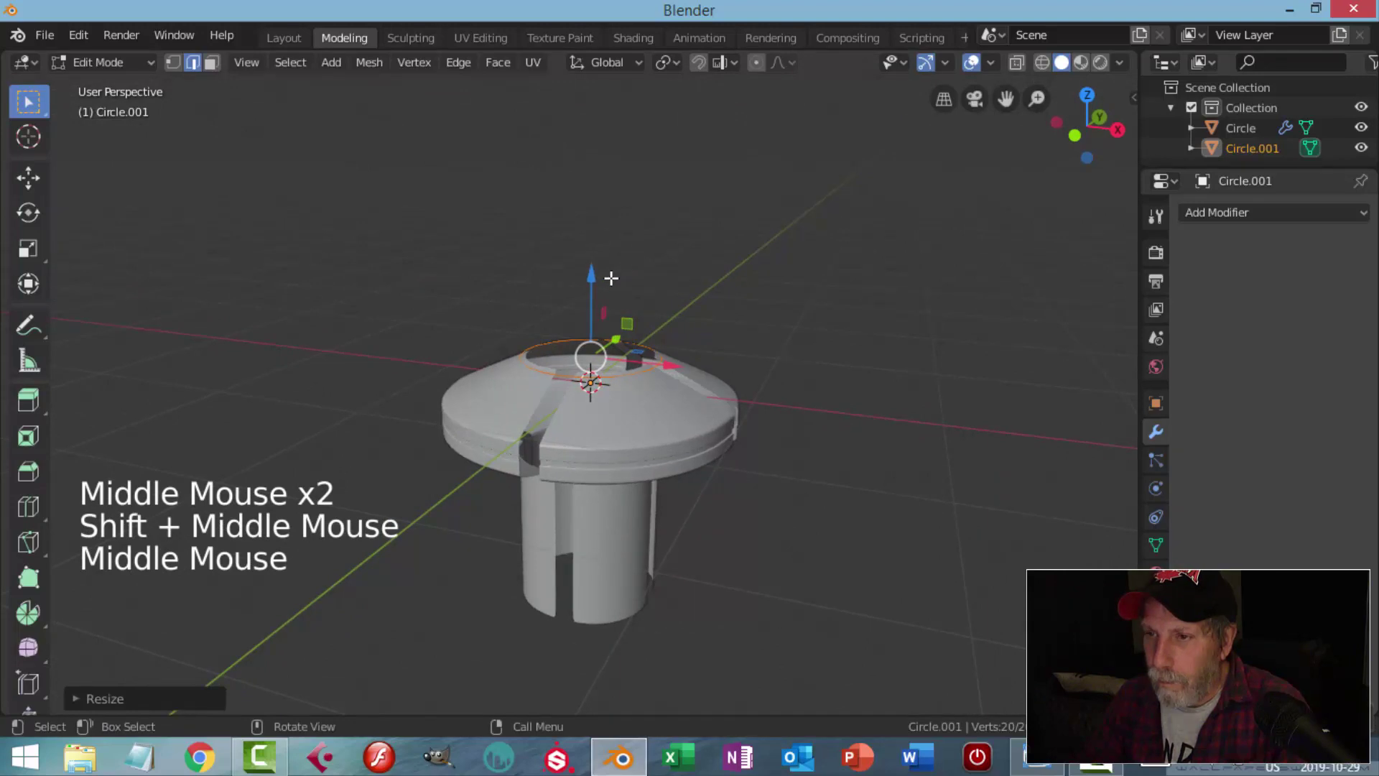
- Extrude the circle straight up about 0.23 m to form the collar's lower wall
{"action": "mouse_move", "coordinate": [601, 278]}
{"action": "left_mouse_down"}
{"action": "mouse_move", "coordinate": [600, 291]}
{"action": "mouse_move", "coordinate": [602, 253]}
{"action": "left_mouse_up"}
{"action": "key", "text": "e"}
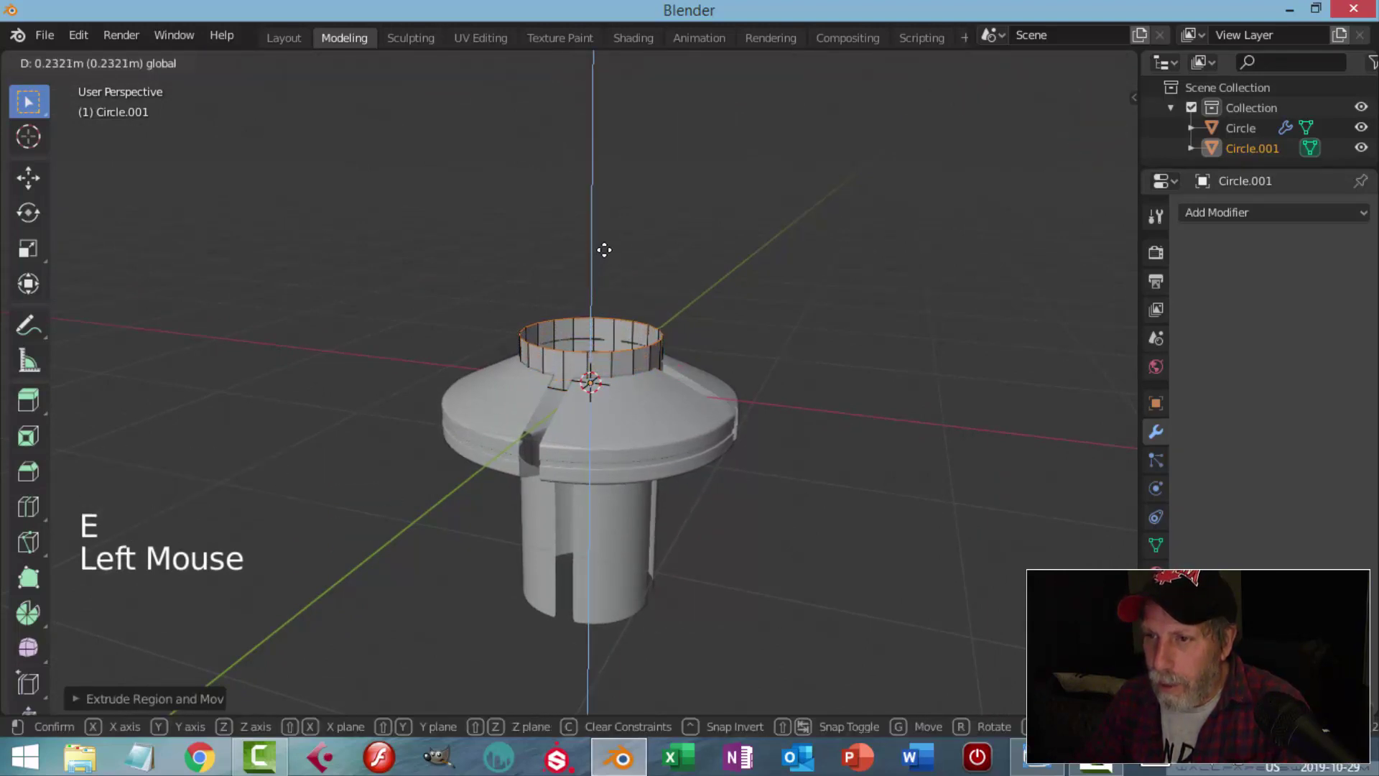
{"action": "left_click", "coordinate": [606, 247]}
{"action": "scroll", "coordinate": [778, 330], "scroll_direction": "up", "scroll_amount": 2}
{"action": "middle_click_drag", "start_coordinate": [779, 330], "coordinate": [822, 326]}
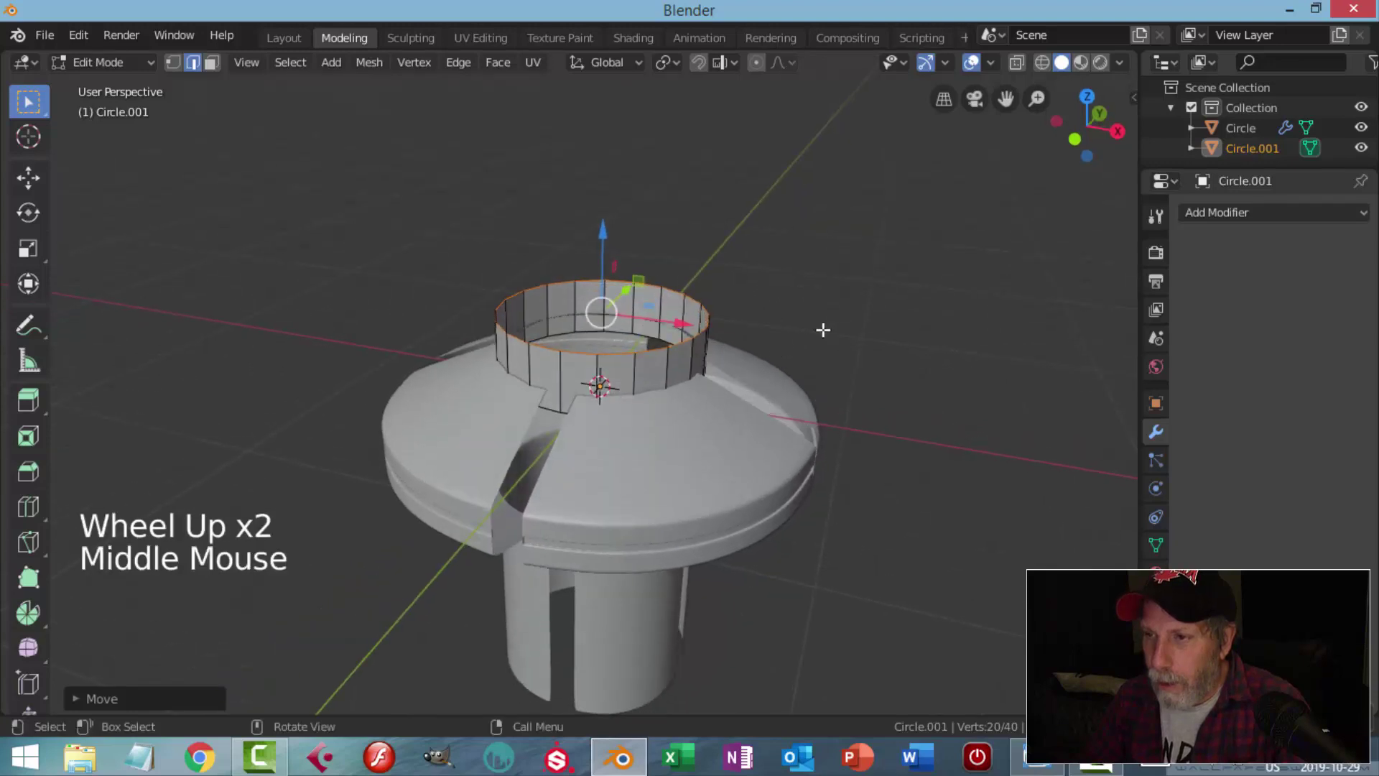
- Extrude the collar's top edge inward to about 0.67 scale and extrude it up about 0.12 m as a narrower second tier
{"action": "key", "text": "e"}
{"action": "key", "text": "s"}
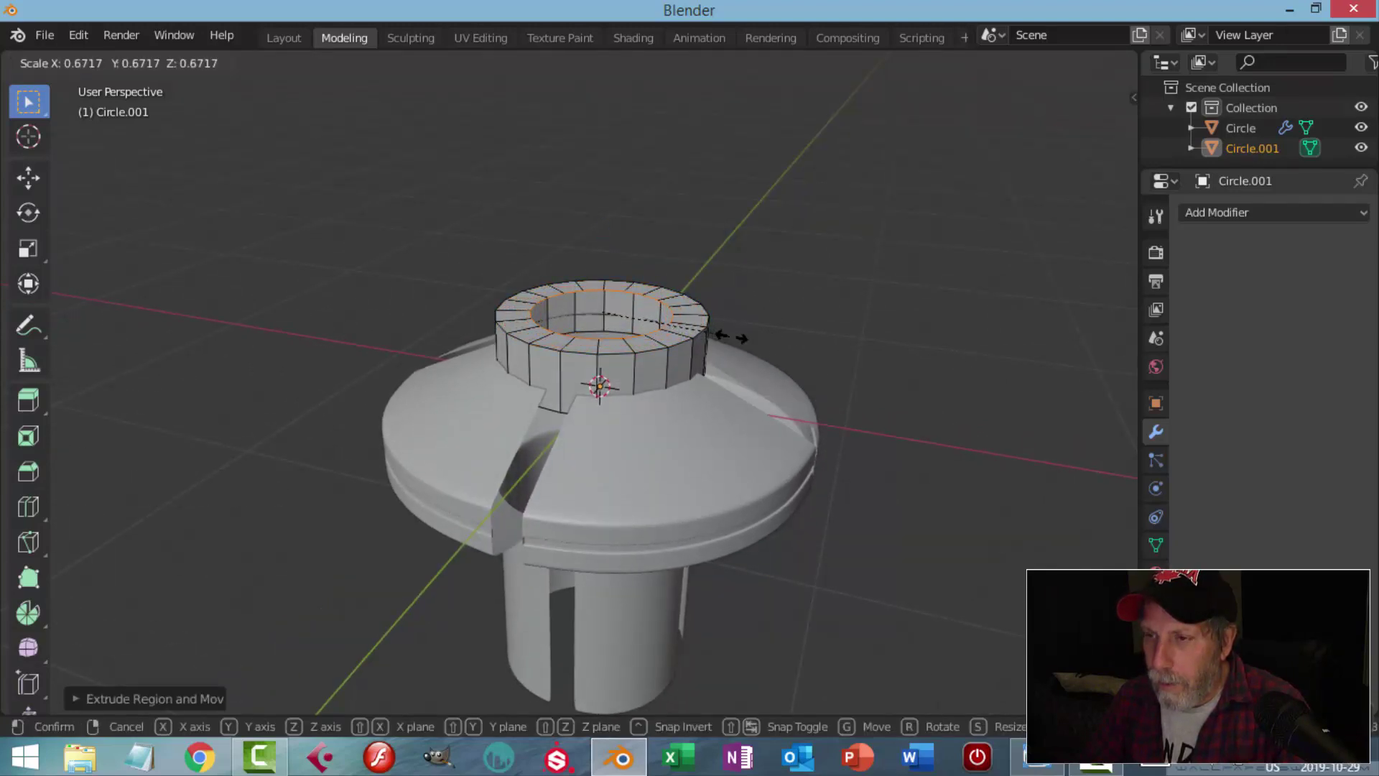
{"action": "left_click", "coordinate": [731, 338]}
{"action": "middle_click_drag", "start_coordinate": [731, 337], "coordinate": [730, 333]}
{"action": "key", "text": "e"}
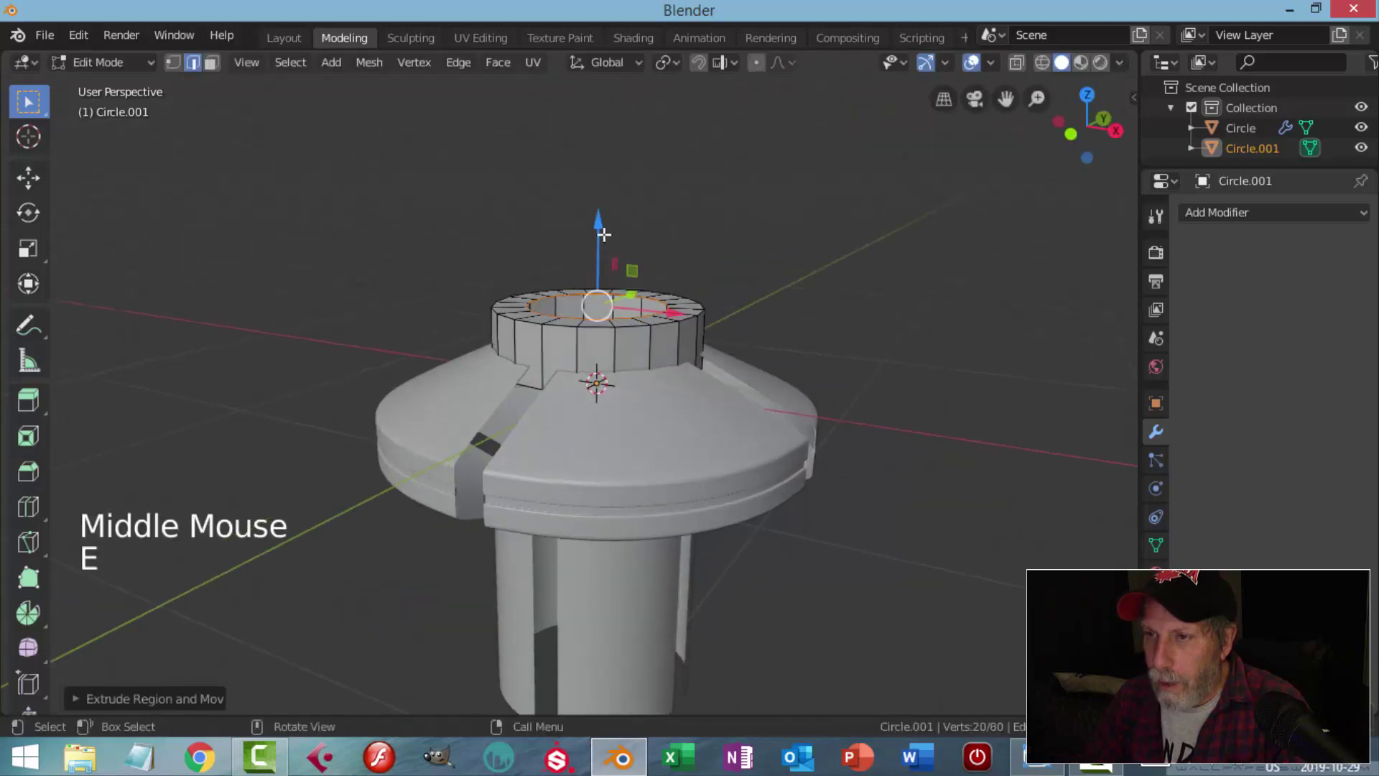
{"action": "left_click_drag", "start_coordinate": [600, 230], "coordinate": [602, 226]}
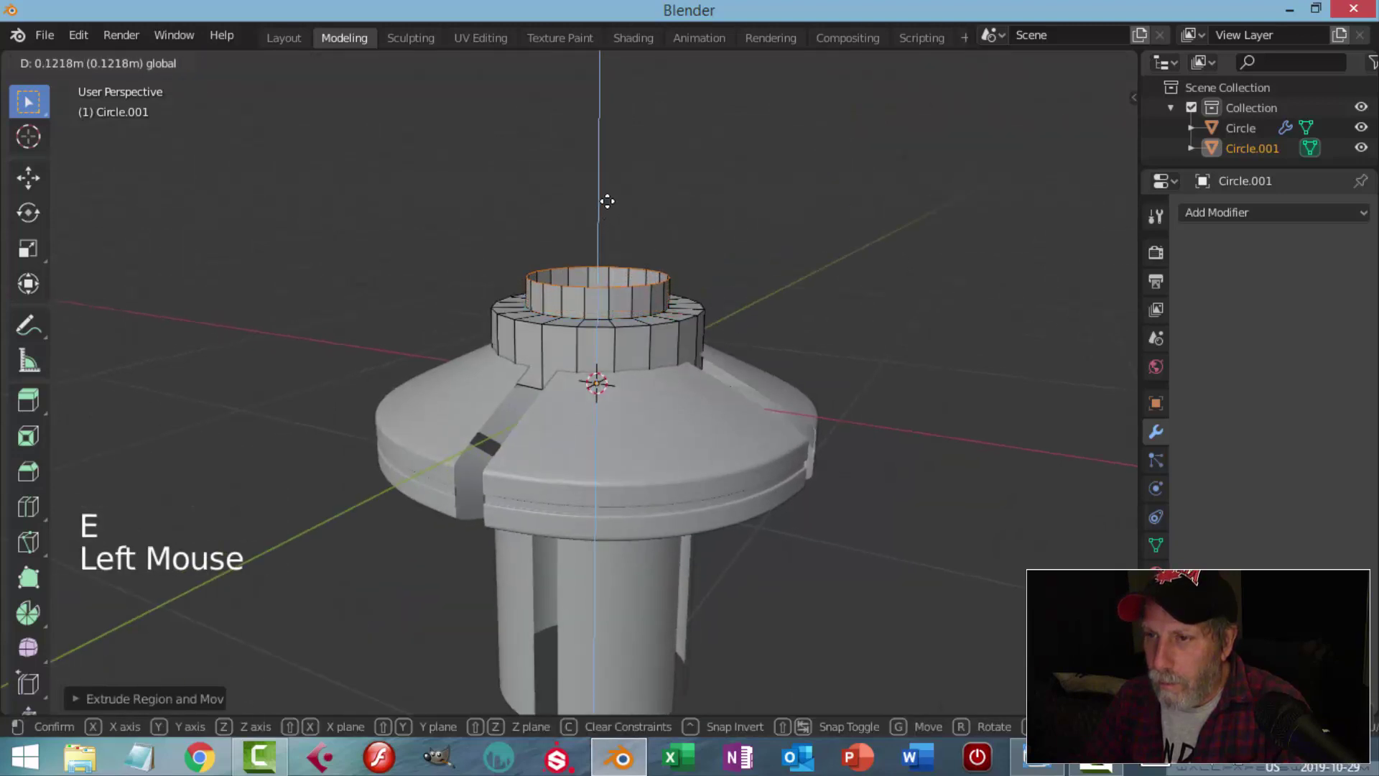
{"action": "left_click", "coordinate": [607, 200]}
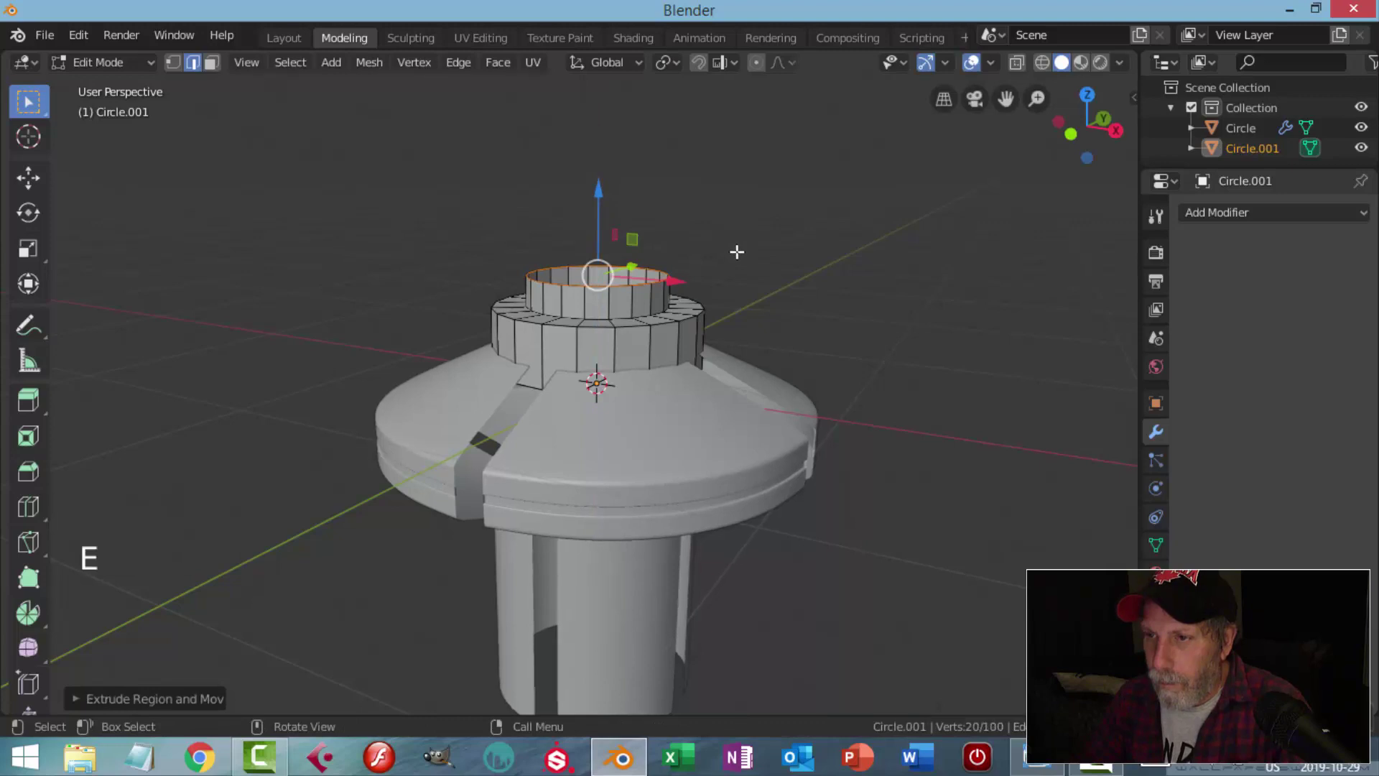
- Extrude the second tier's top edge inward and adjust its scale to leave a narrow flat rim
{"action": "key", "text": "s"}
{"action": "left_click", "coordinate": [684, 266]}
{"action": "middle_click_drag", "start_coordinate": [713, 270], "coordinate": [689, 329]}
{"action": "scroll", "coordinate": [702, 311], "scroll_direction": "up", "scroll_amount": 2}
{"action": "middle_click_drag", "start_coordinate": [689, 329], "coordinate": [685, 343]}
{"action": "key", "text": "s"}
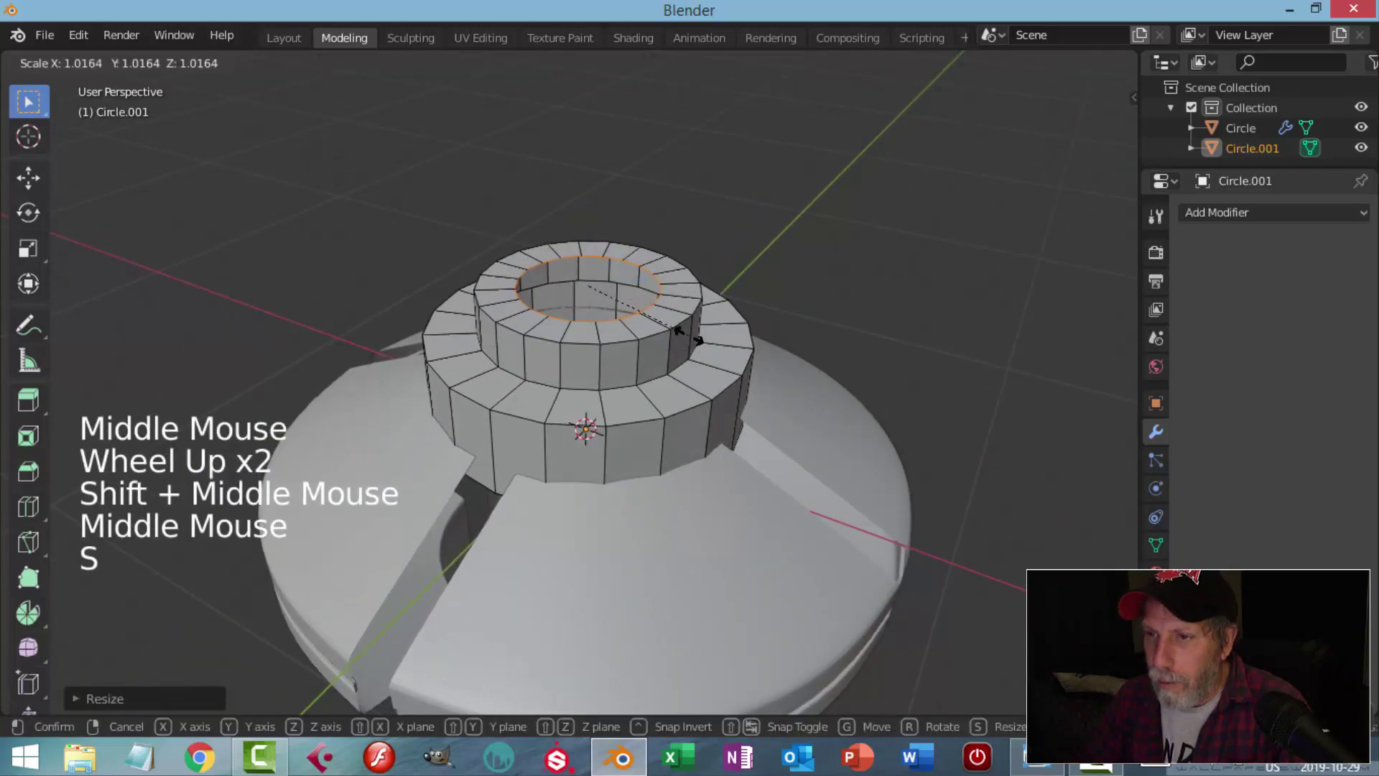
{"action": "left_click", "coordinate": [727, 327]}
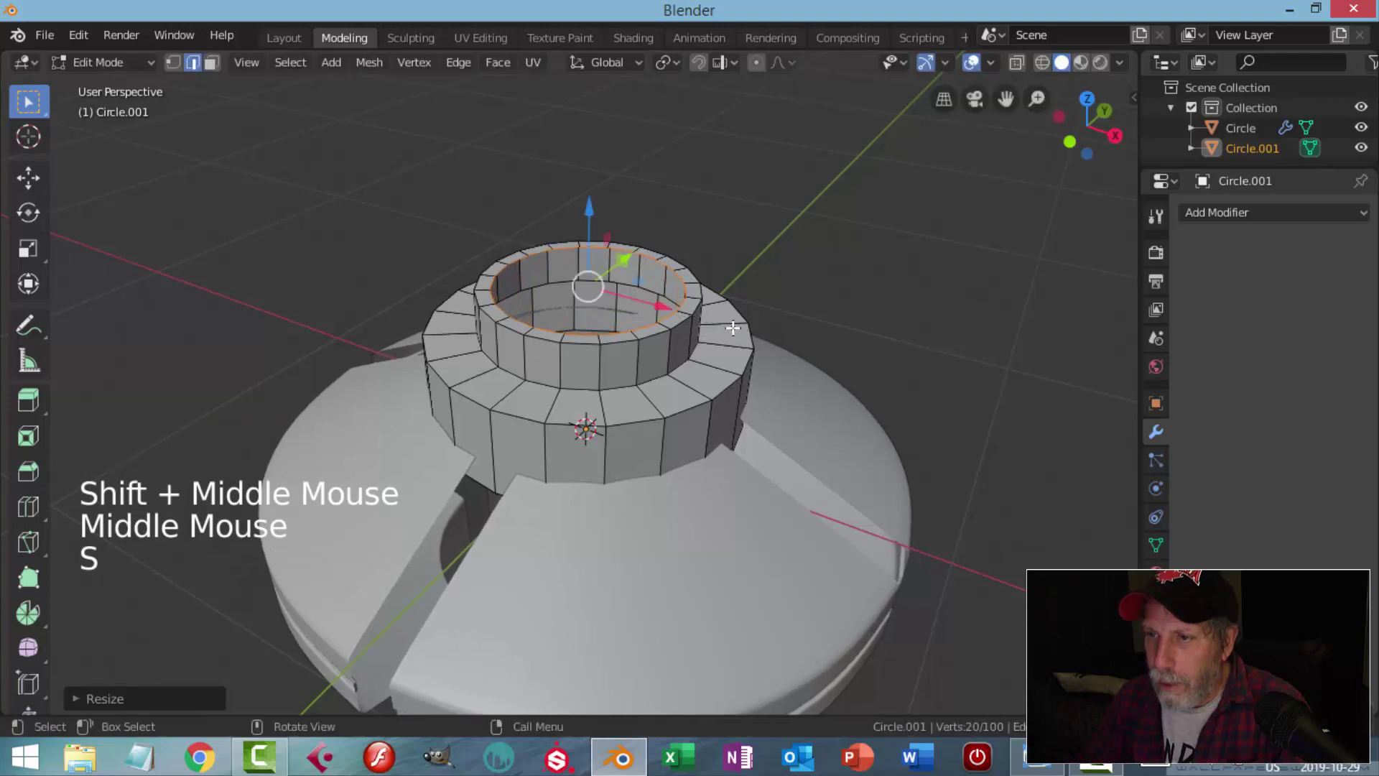
{"action": "middle_click_drag", "start_coordinate": [727, 327], "coordinate": [702, 326]}
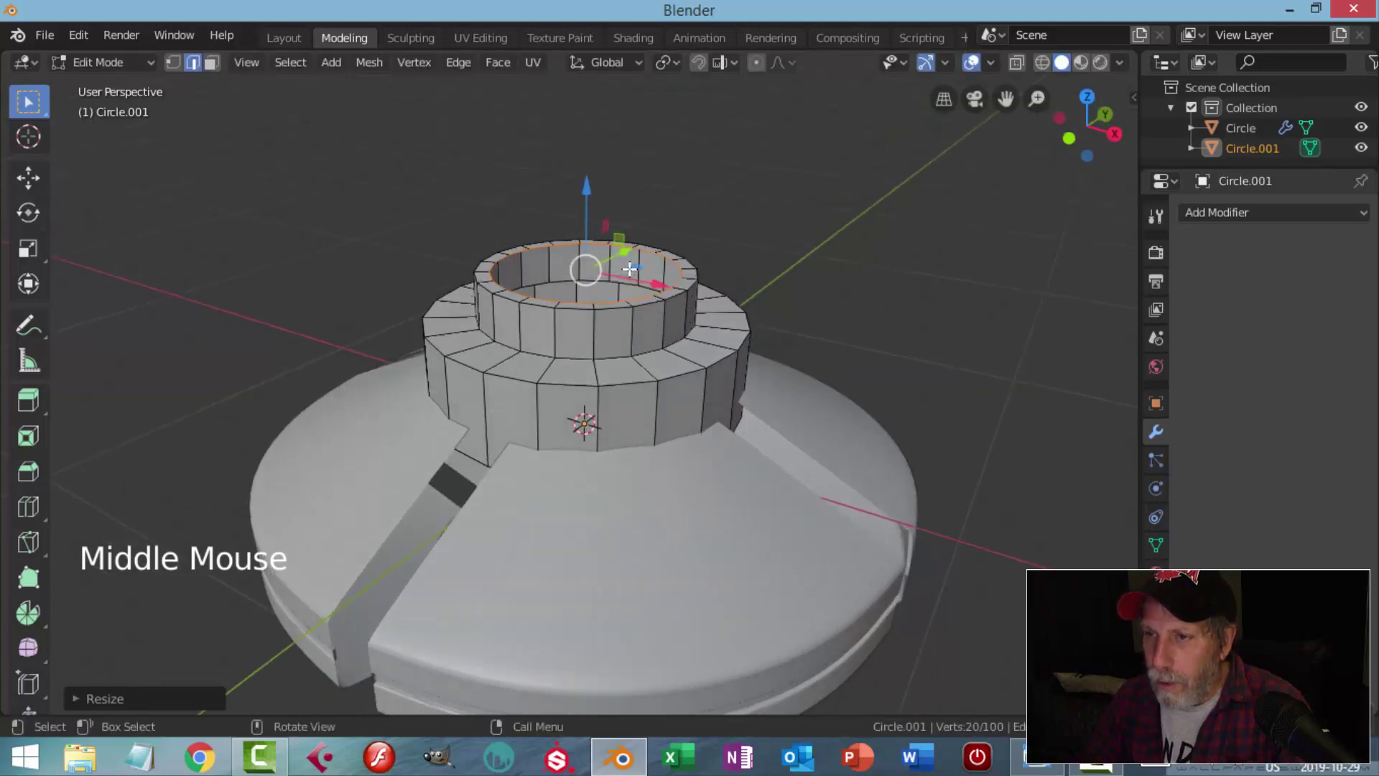
- Extrude the rim's inner edge slightly downward and again inward to form a recessed ledge
{"action": "key", "text": "e"}
{"action": "left_click_drag", "start_coordinate": [593, 215], "coordinate": [594, 212]}
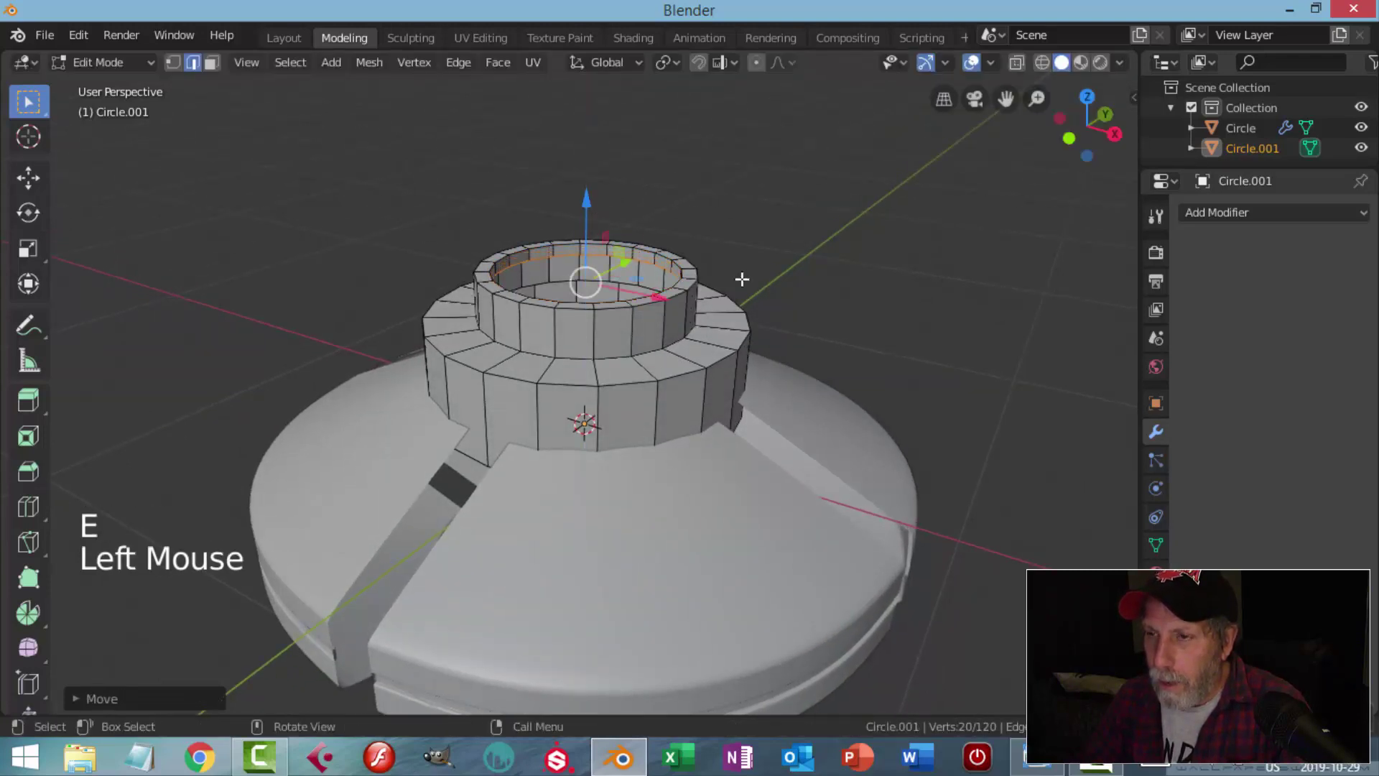
{"action": "key", "text": "e"}
{"action": "key", "text": "s"}
{"action": "left_click", "coordinate": [703, 299]}
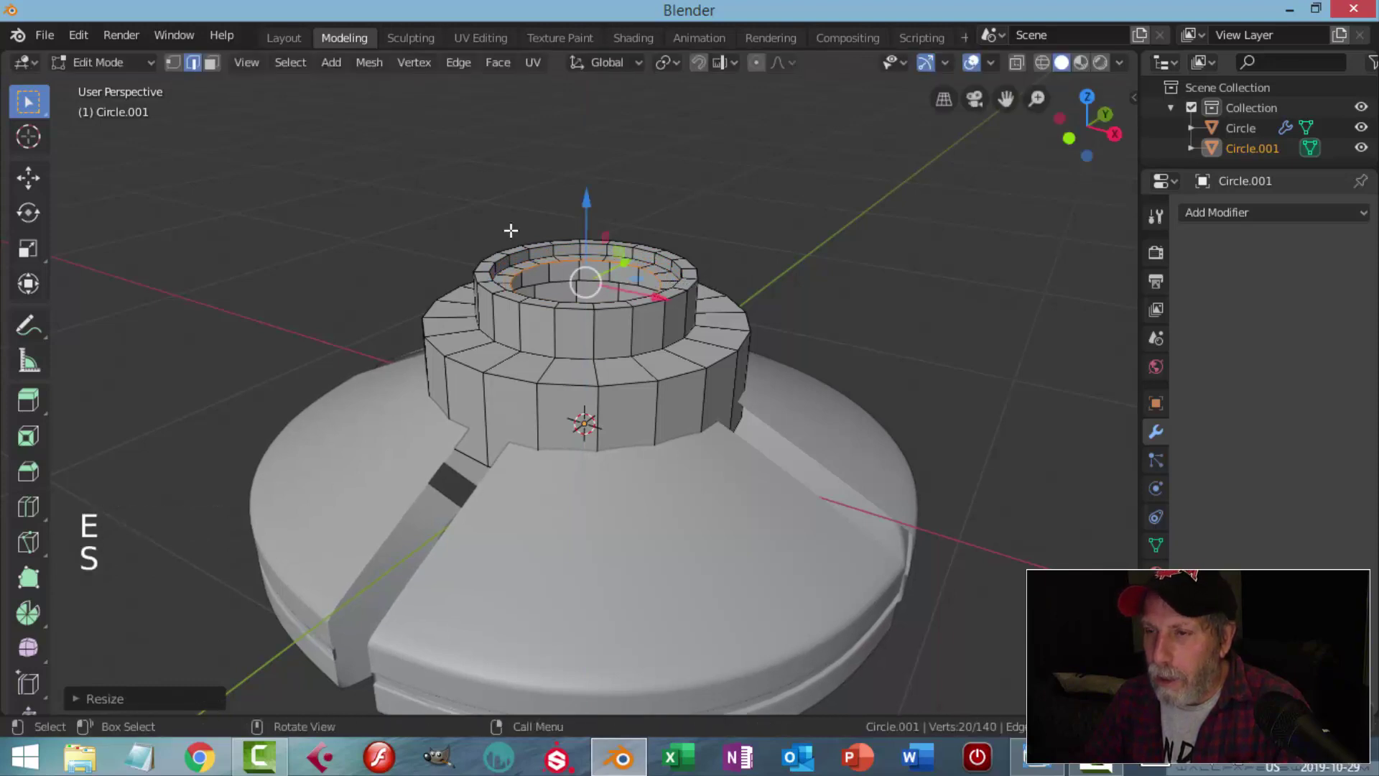
- Return to Object Mode and give the collar a Subdivision Surface modifier at level 2
{"action": "key", "text": "Tab"}
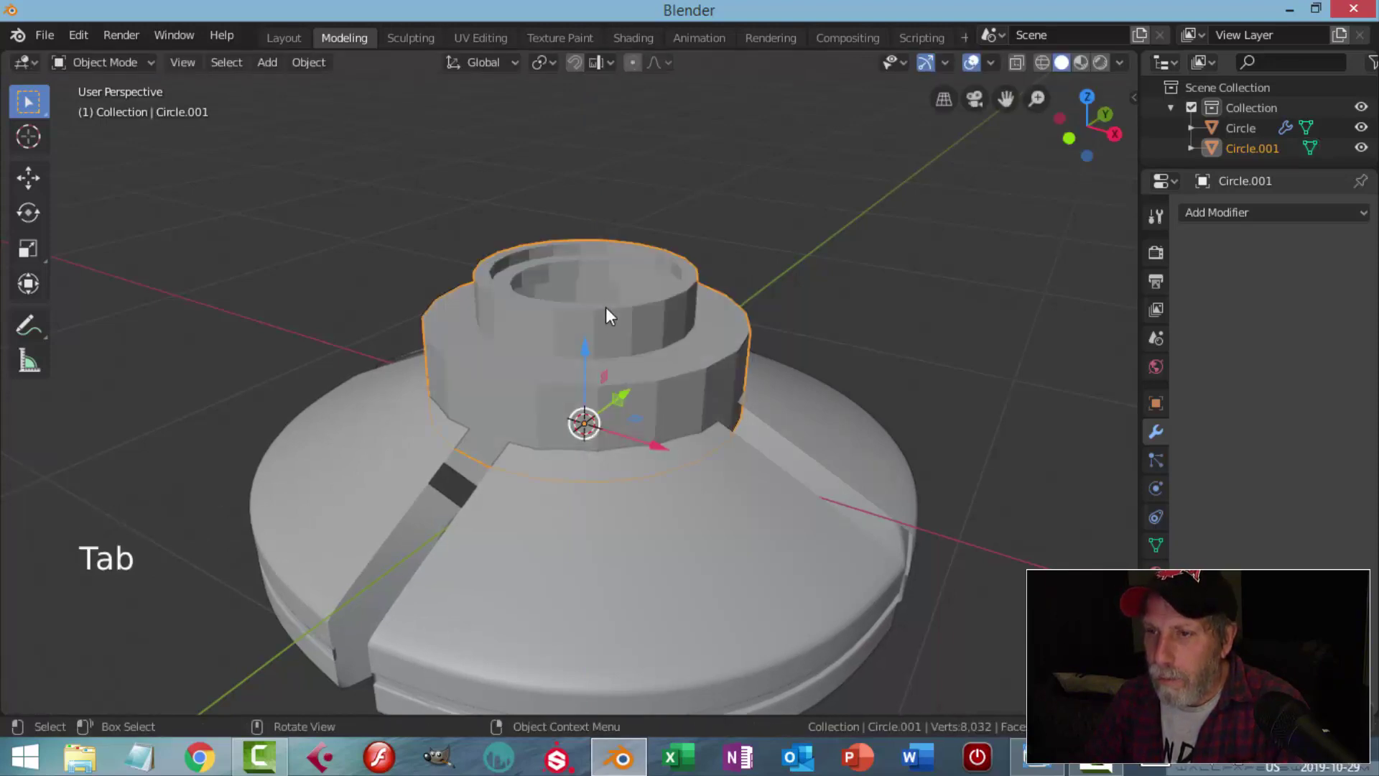
{"action": "scroll", "coordinate": [605, 310], "scroll_direction": "down", "scroll_amount": 2}
{"action": "key", "text": "ctrl+2"}
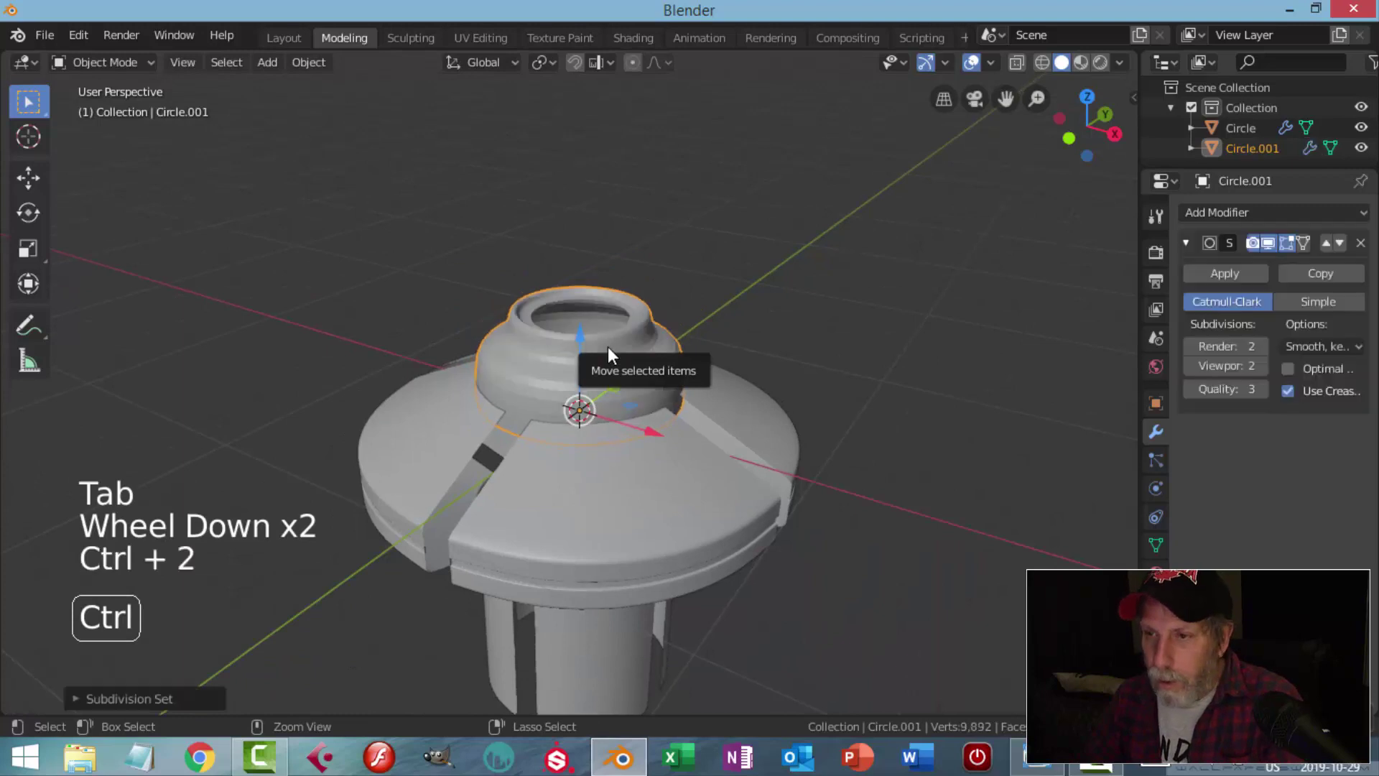
{"action": "scroll", "coordinate": [622, 363], "scroll_direction": "up", "scroll_amount": 2}
- Bevel the outer top edge loops of both collar tiers about 0.011 m wide with two segments
{"action": "key", "text": "Tab"}
{"action": "key", "text": "alt+a"}
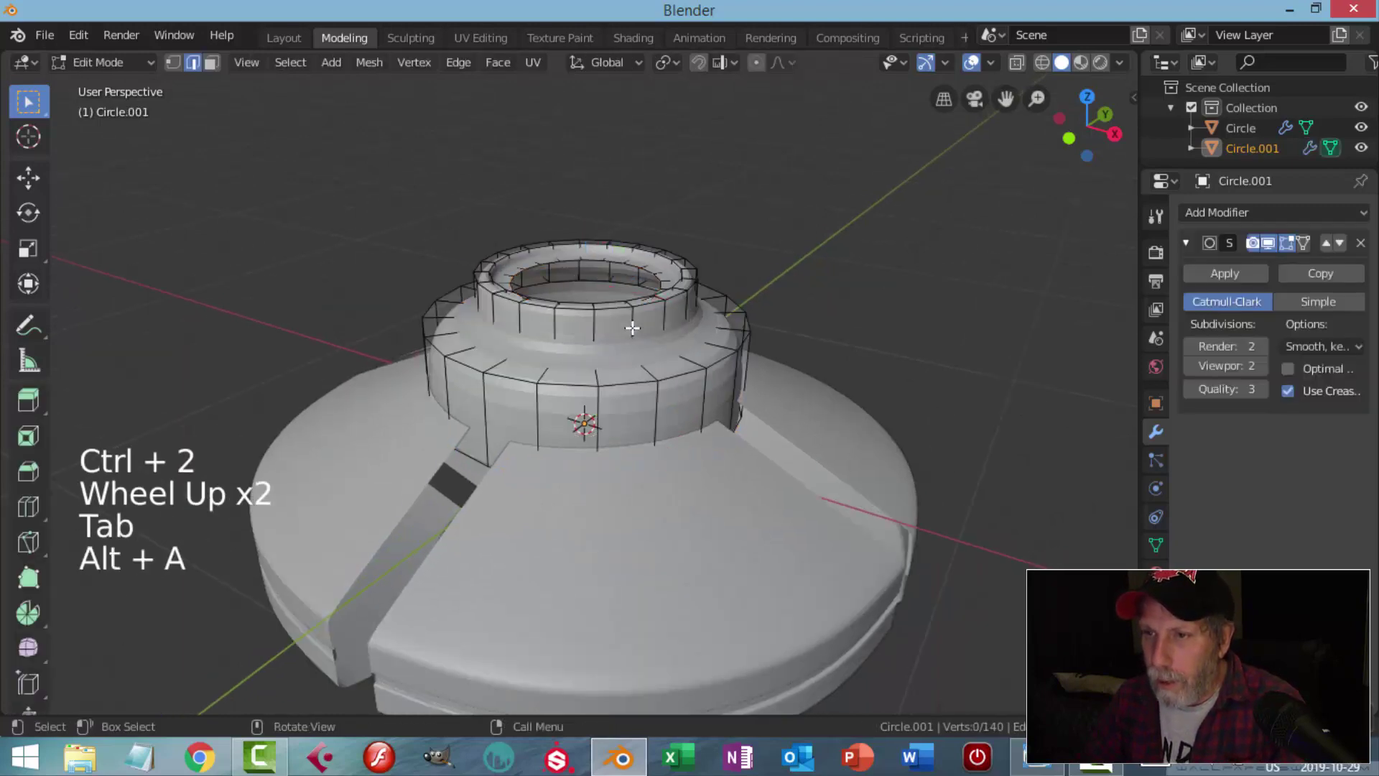
{"action": "middle_click_drag", "start_coordinate": [623, 329], "coordinate": [626, 335]}
{"action": "scroll", "coordinate": [626, 335], "scroll_direction": "up", "scroll_amount": 1}
{"action": "left_click", "coordinate": [627, 309], "text": "alt+shift"}
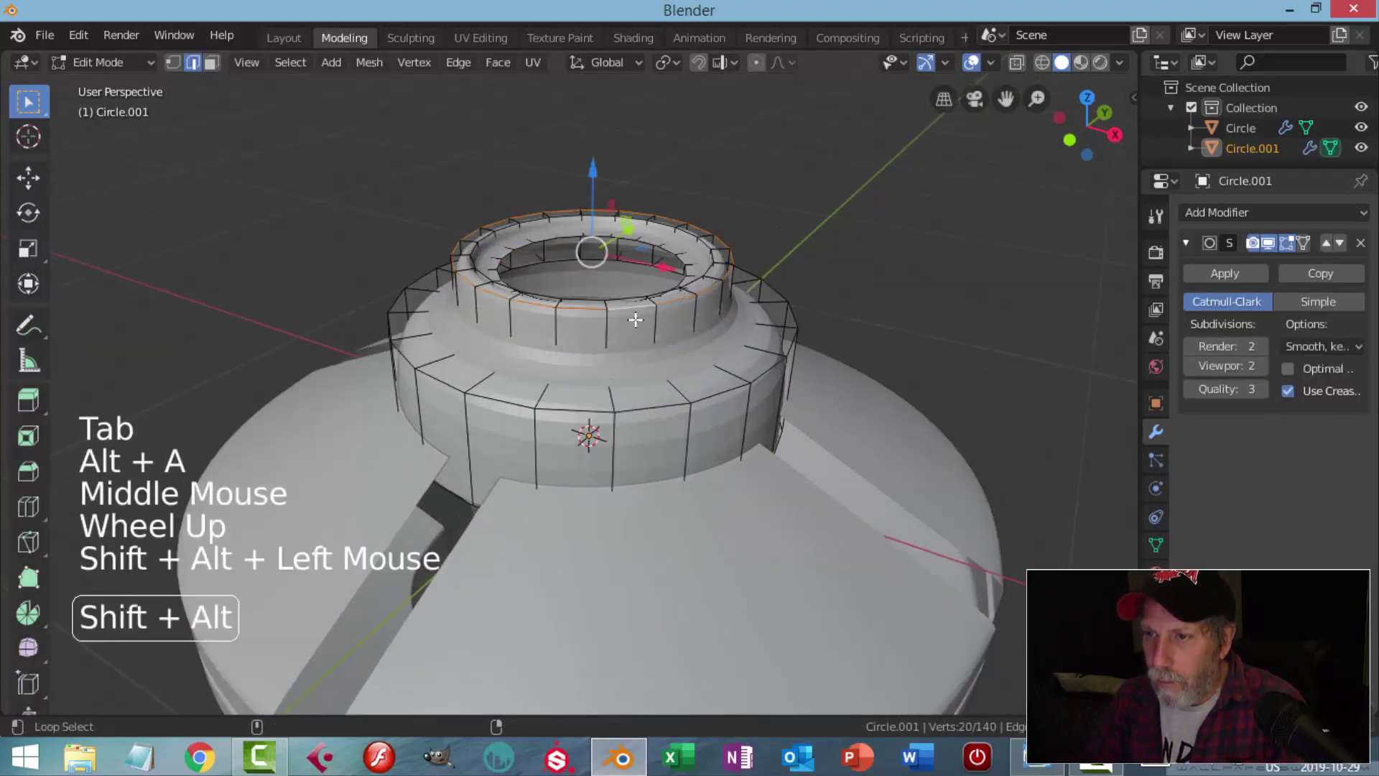
{"action": "left_click", "coordinate": [639, 415], "text": "alt+shift"}
{"action": "key", "text": "ctrl+b"}
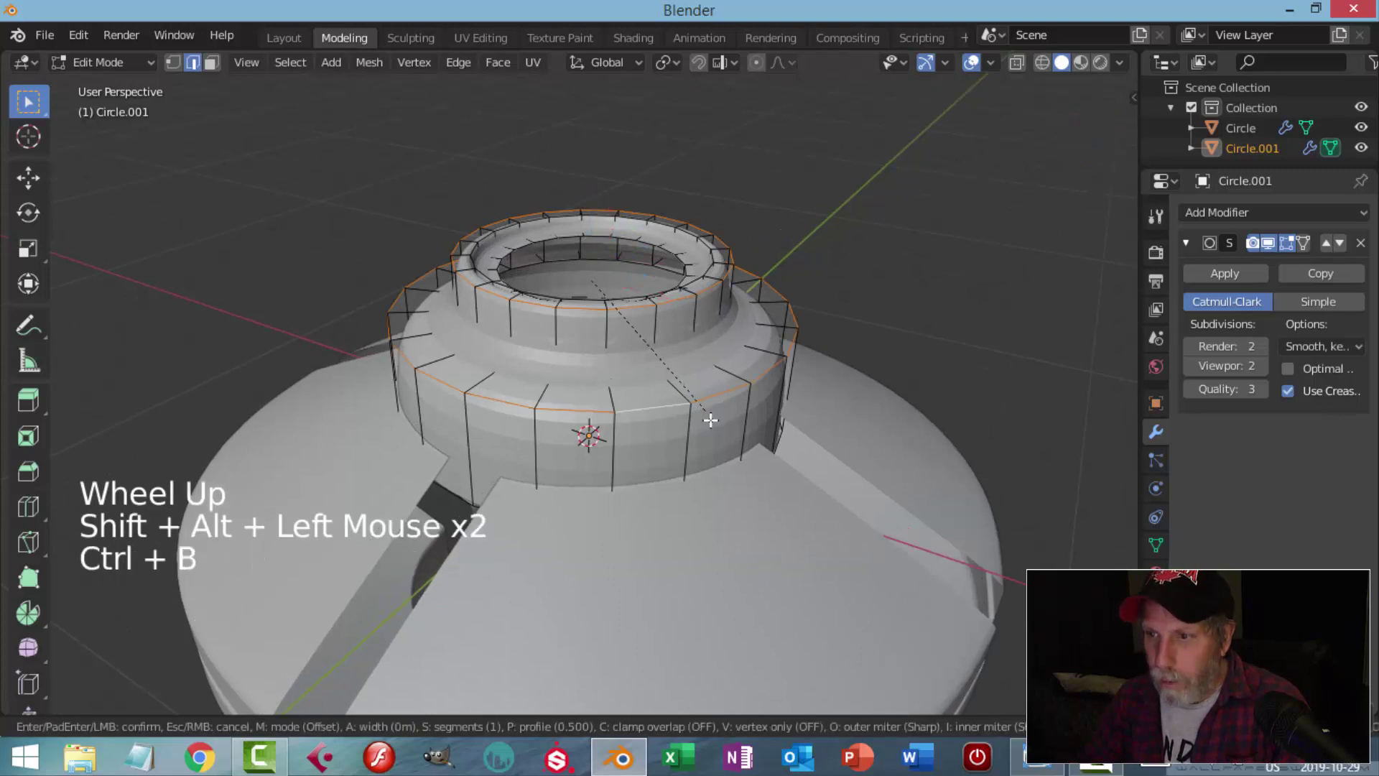
{"action": "scroll", "coordinate": [711, 417], "scroll_direction": "up", "scroll_amount": 1}
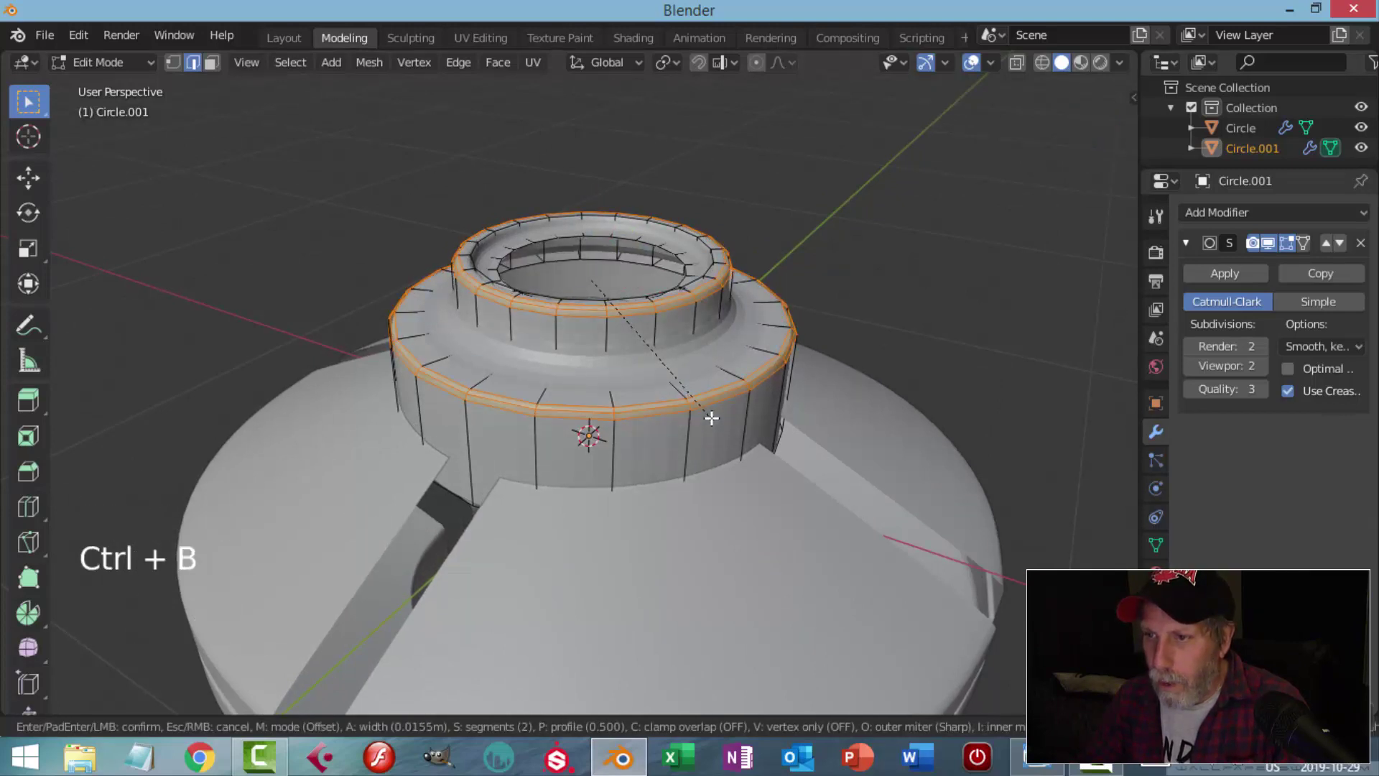
{"action": "left_click", "coordinate": [710, 416]}
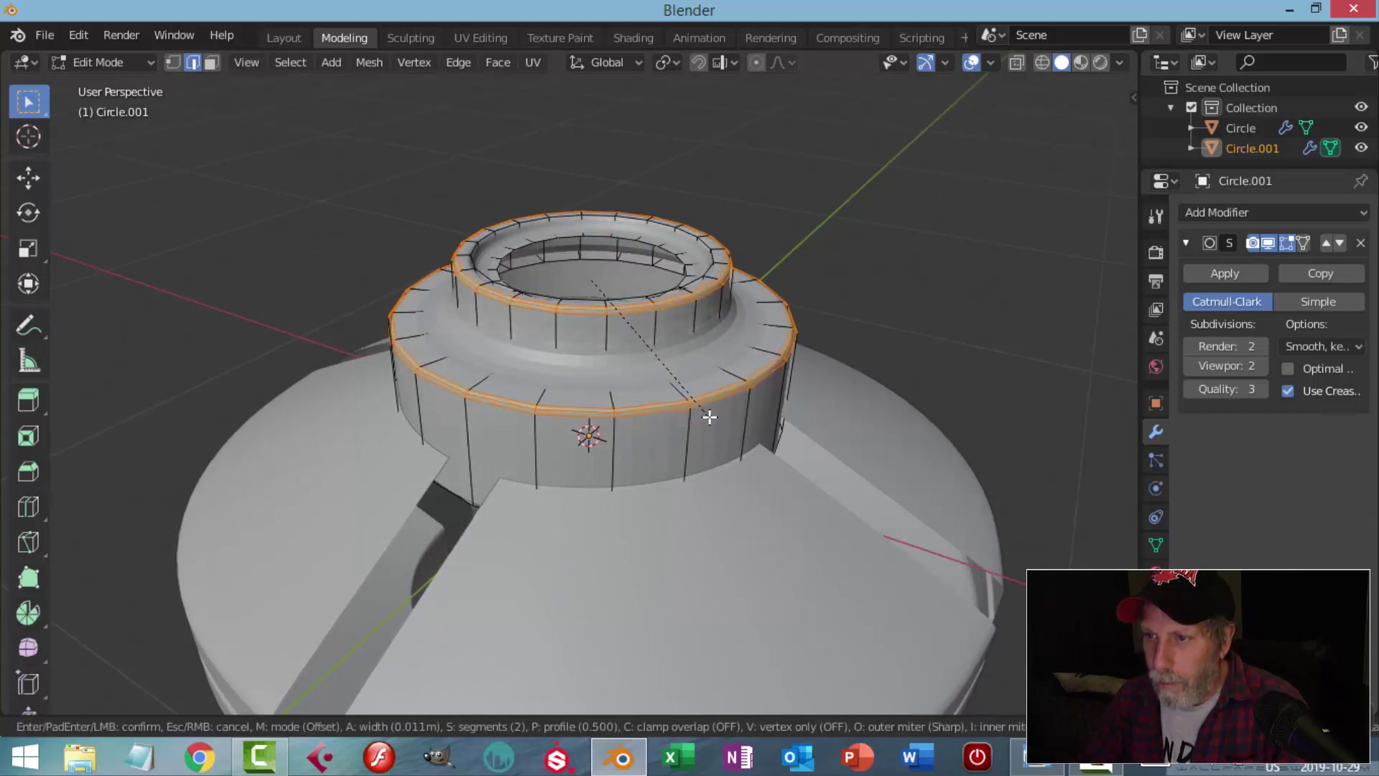
- Add supporting edge loops on both sides of the corner where the upper tier meets the lower tier's top face
{"action": "key", "text": "ctrl+r"}
{"action": "left_click", "coordinate": [686, 334]}
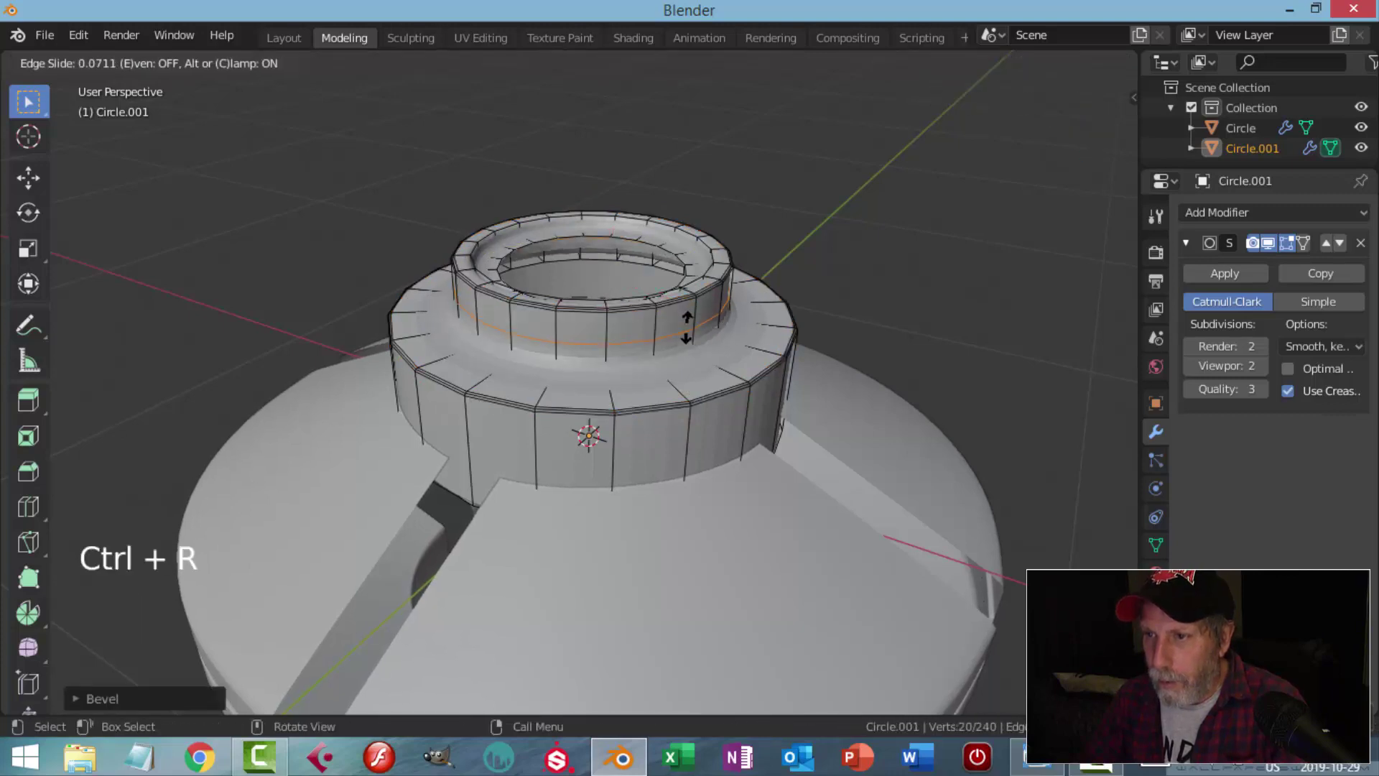
{"action": "left_click", "coordinate": [671, 371]}
{"action": "key", "text": "ctrl+r"}
{"action": "left_click", "coordinate": [666, 374]}
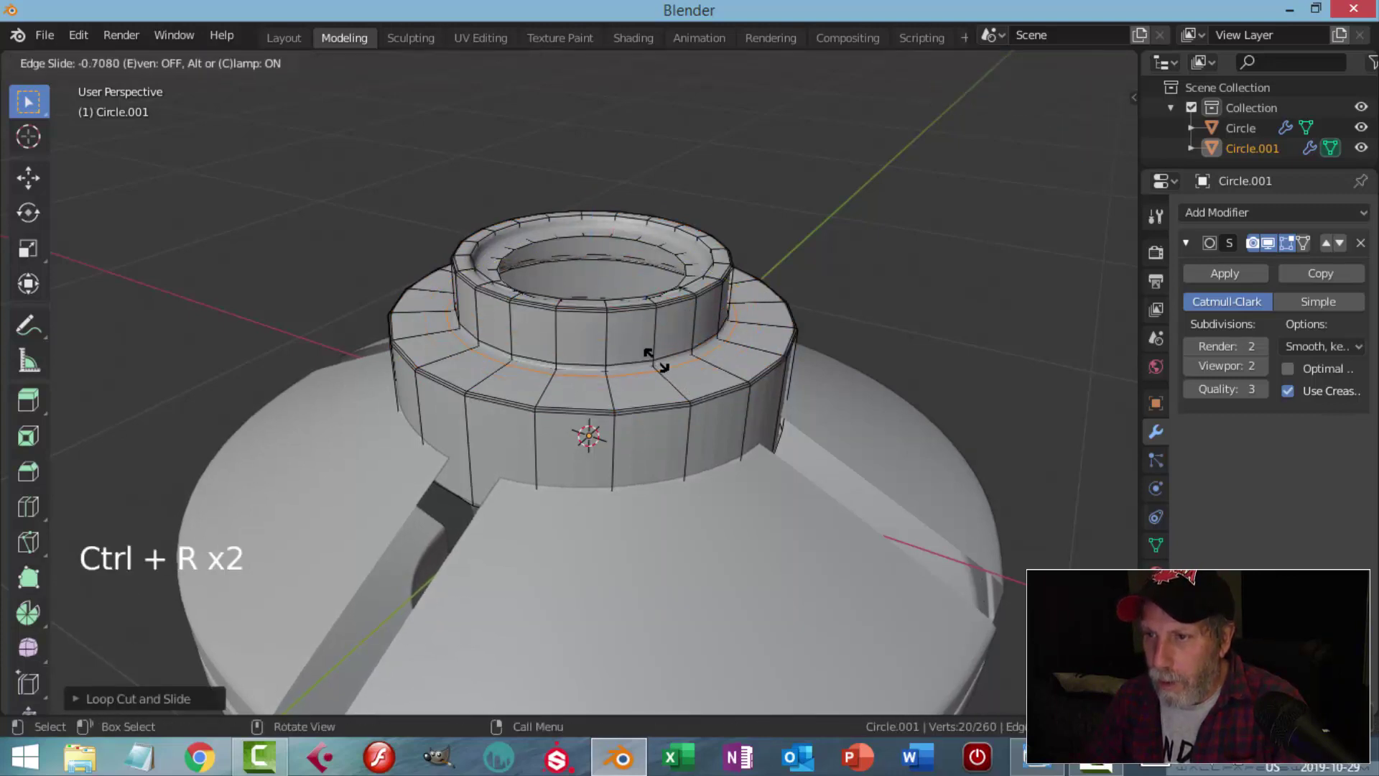
{"action": "left_click", "coordinate": [654, 357]}
- Return to Object Mode, shade the collar smooth and deselect it
{"action": "key", "text": "Tab"}
{"action": "right_click", "coordinate": [632, 374]}
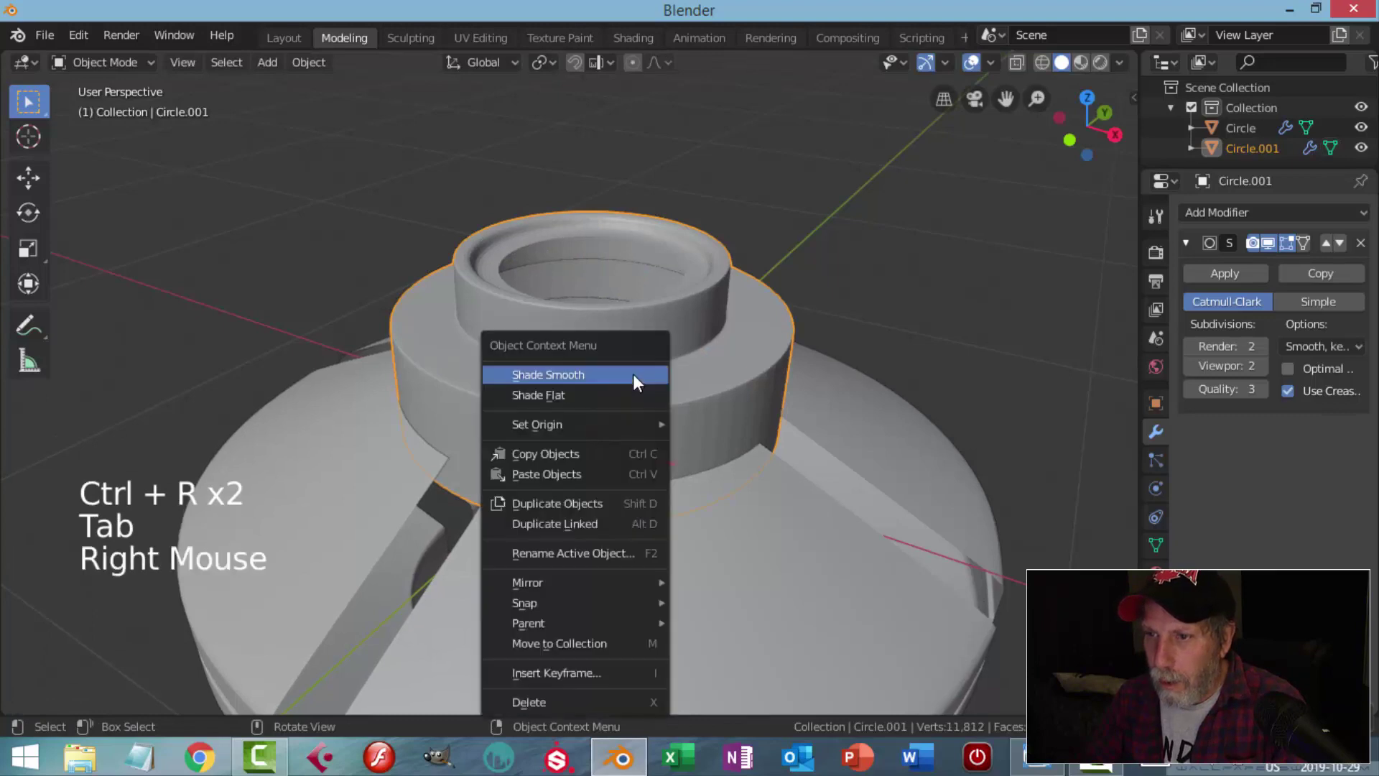
{"action": "left_click", "coordinate": [632, 375]}
{"action": "key", "text": "alt+a"}
- Reopen the collar in Edit Mode and add an edge loop on the recessed ledge, close to its outer edge
{"action": "scroll", "coordinate": [677, 388], "scroll_direction": "down", "scroll_amount": 2}
{"action": "middle_click_drag", "start_coordinate": [675, 394], "coordinate": [593, 407]}
{"action": "scroll", "coordinate": [507, 296], "scroll_direction": "up", "scroll_amount": 2}
{"action": "middle_click_drag", "start_coordinate": [501, 296], "coordinate": [511, 366], "text": "shift"}
{"action": "key", "text": "Tab"}
{"action": "scroll", "coordinate": [457, 308], "scroll_direction": "up", "scroll_amount": 2}
{"action": "key", "text": "ctrl+r"}
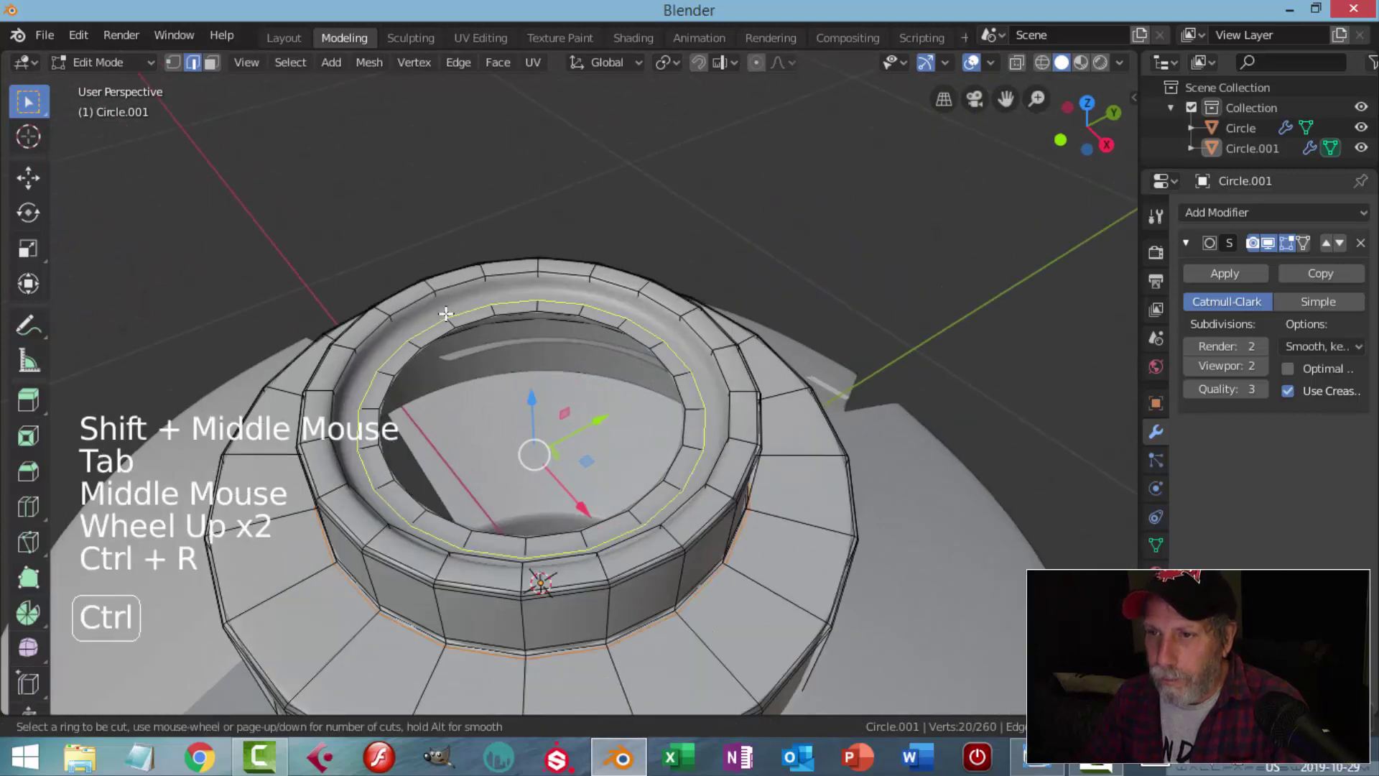
{"action": "left_click", "coordinate": [442, 303]}
{"action": "left_click", "coordinate": [435, 300]}
- Add two more supporting edge loops on the short wall and rim surrounding the recessed ledge
{"action": "key", "text": "ctrl+r"}
{"action": "left_click", "coordinate": [434, 301]}
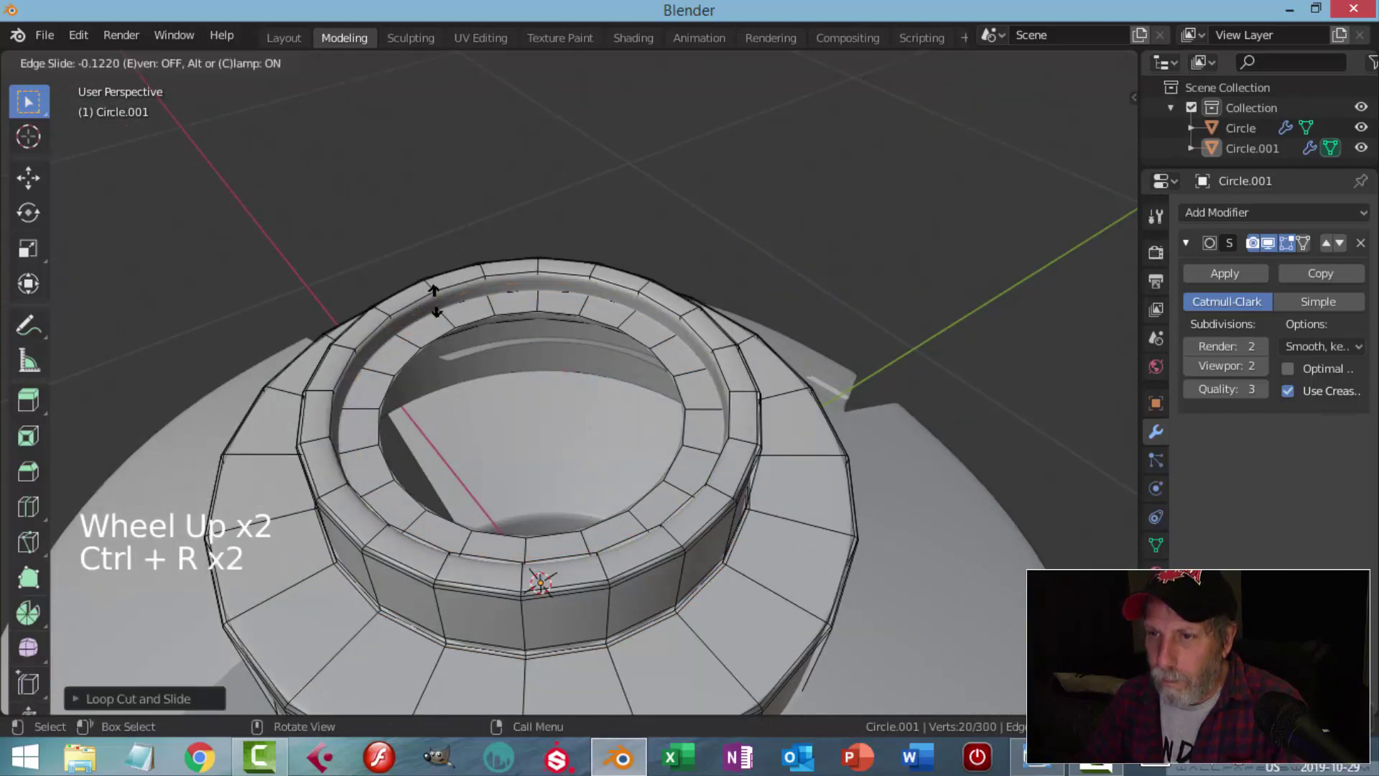
{"action": "left_click", "coordinate": [436, 300]}
{"action": "key", "text": "ctrl+r"}
{"action": "left_click", "coordinate": [438, 300]}
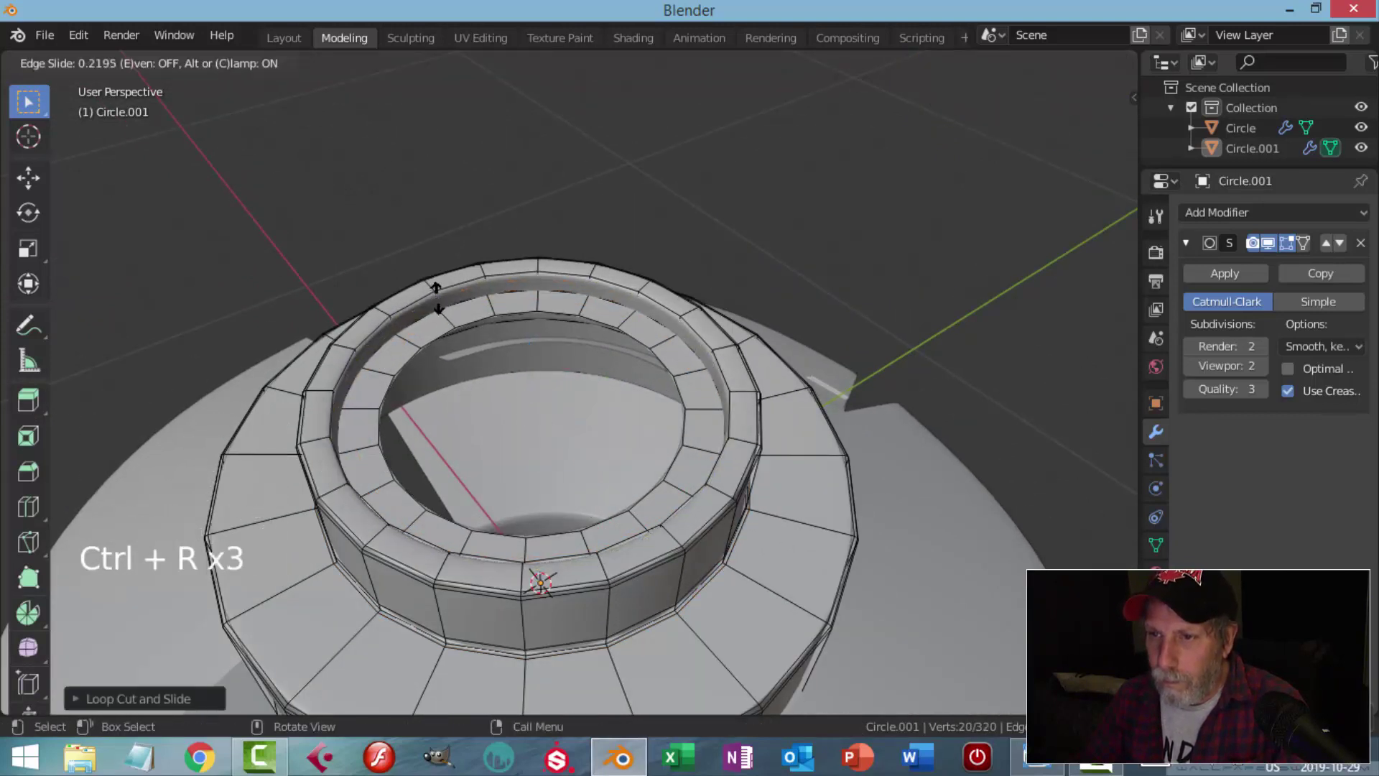
{"action": "left_click", "coordinate": [436, 296]}
- Leave the collar's Edit Mode, deselect it, add a mesh plane at the centre and open the plane in Edit Mode
{"action": "key", "text": "Tab"}
{"action": "scroll", "coordinate": [474, 331], "scroll_direction": "down", "scroll_amount": 3}
{"action": "key", "text": "alt+a"}
{"action": "middle_click_drag", "start_coordinate": [504, 387], "coordinate": [700, 343]}
{"action": "scroll", "coordinate": [601, 351], "scroll_direction": "down", "scroll_amount": 2}
{"action": "key", "text": "shift+a"}
{"action": "mouse_move", "coordinate": [632, 342]}
{"action": "left_click", "coordinate": [709, 339]}
{"action": "scroll", "coordinate": [679, 346], "scroll_direction": "down", "scroll_amount": 1}
{"action": "key", "text": "Tab"}
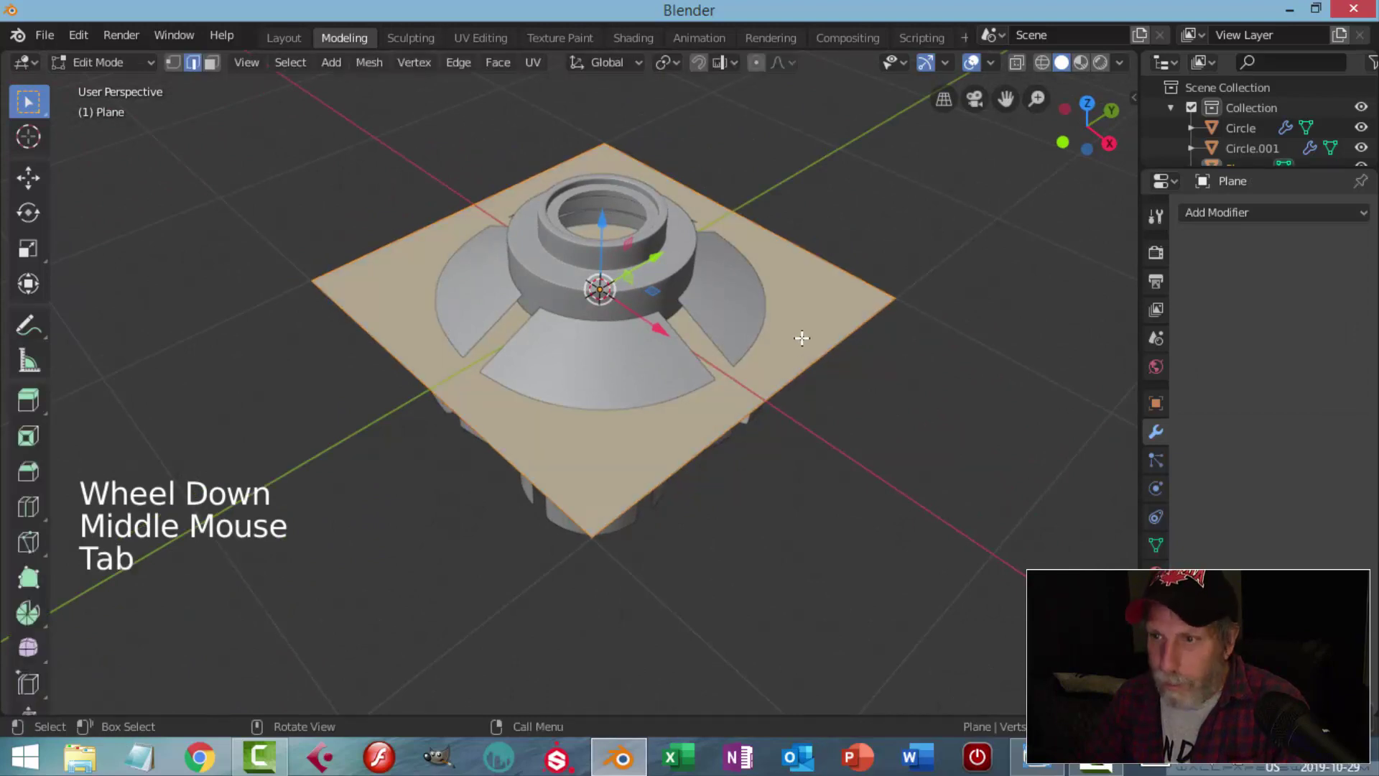
- Scale the plane down to a small square, move it outward from the centre and lower it to the pedestal's base
{"action": "key", "text": "s"}
{"action": "left_click", "coordinate": [661, 314]}
{"action": "left_click_drag", "start_coordinate": [600, 302], "coordinate": [559, 361]}
{"action": "middle_click_drag", "start_coordinate": [560, 361], "coordinate": [585, 284]}
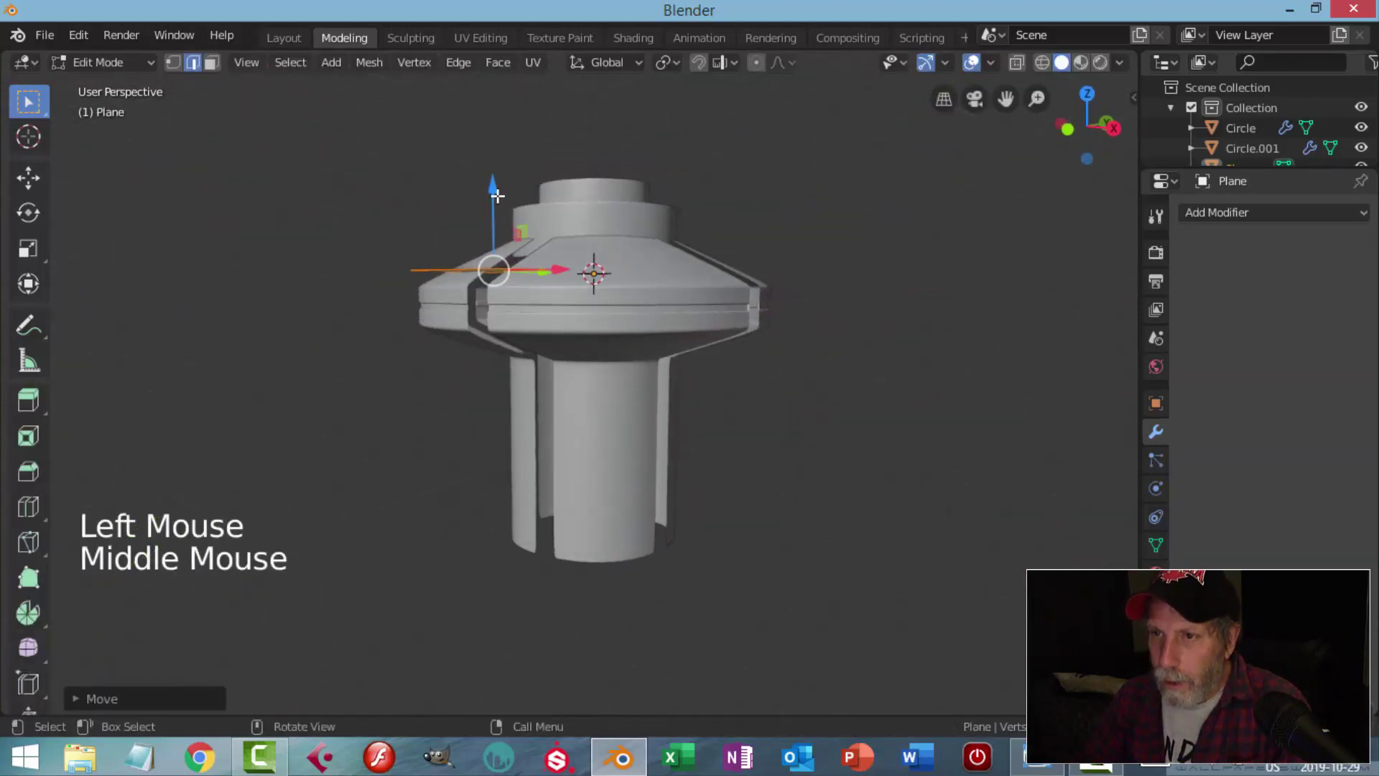
{"action": "left_click_drag", "start_coordinate": [497, 196], "coordinate": [543, 468]}
{"action": "middle_click_drag", "start_coordinate": [542, 468], "coordinate": [544, 509]}
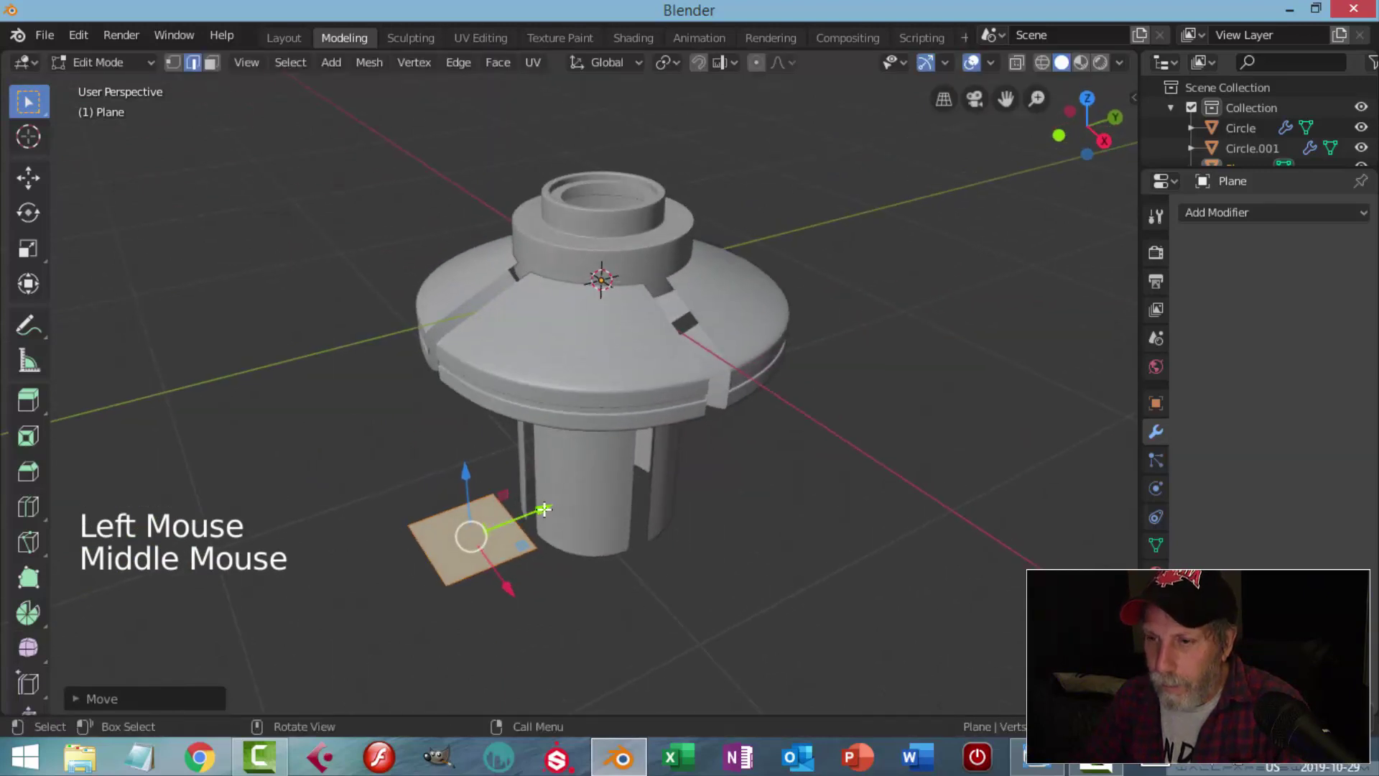
- Position the small plane beneath the gap between two pedestal quarters at the pedestal's foot and fine-tune its size
{"action": "left_click_drag", "start_coordinate": [544, 509], "coordinate": [567, 546]}
{"action": "middle_click_drag", "start_coordinate": [567, 545], "coordinate": [602, 515]}
{"action": "left_click_drag", "start_coordinate": [602, 515], "coordinate": [622, 515]}
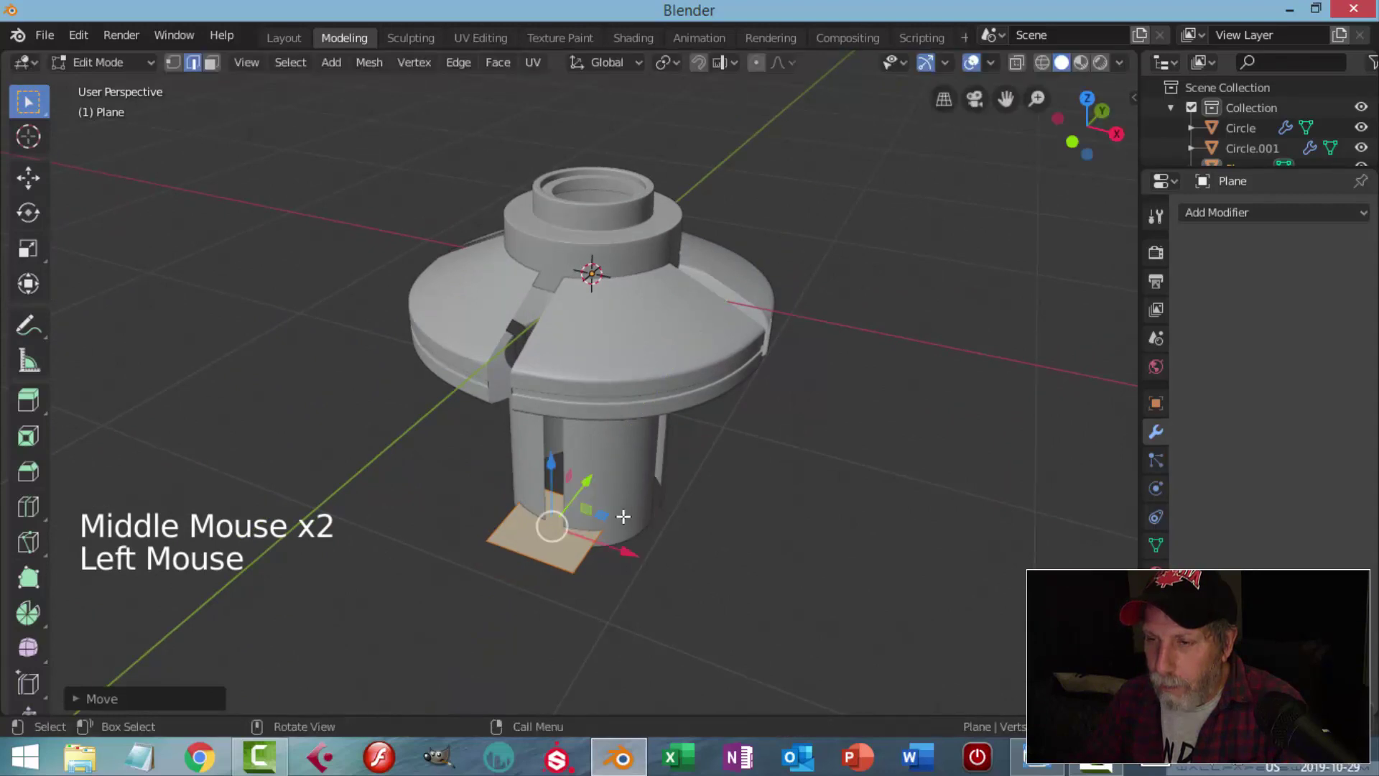
{"action": "middle_click_drag", "start_coordinate": [623, 515], "coordinate": [564, 456]}
{"action": "left_click_drag", "start_coordinate": [563, 456], "coordinate": [609, 486]}
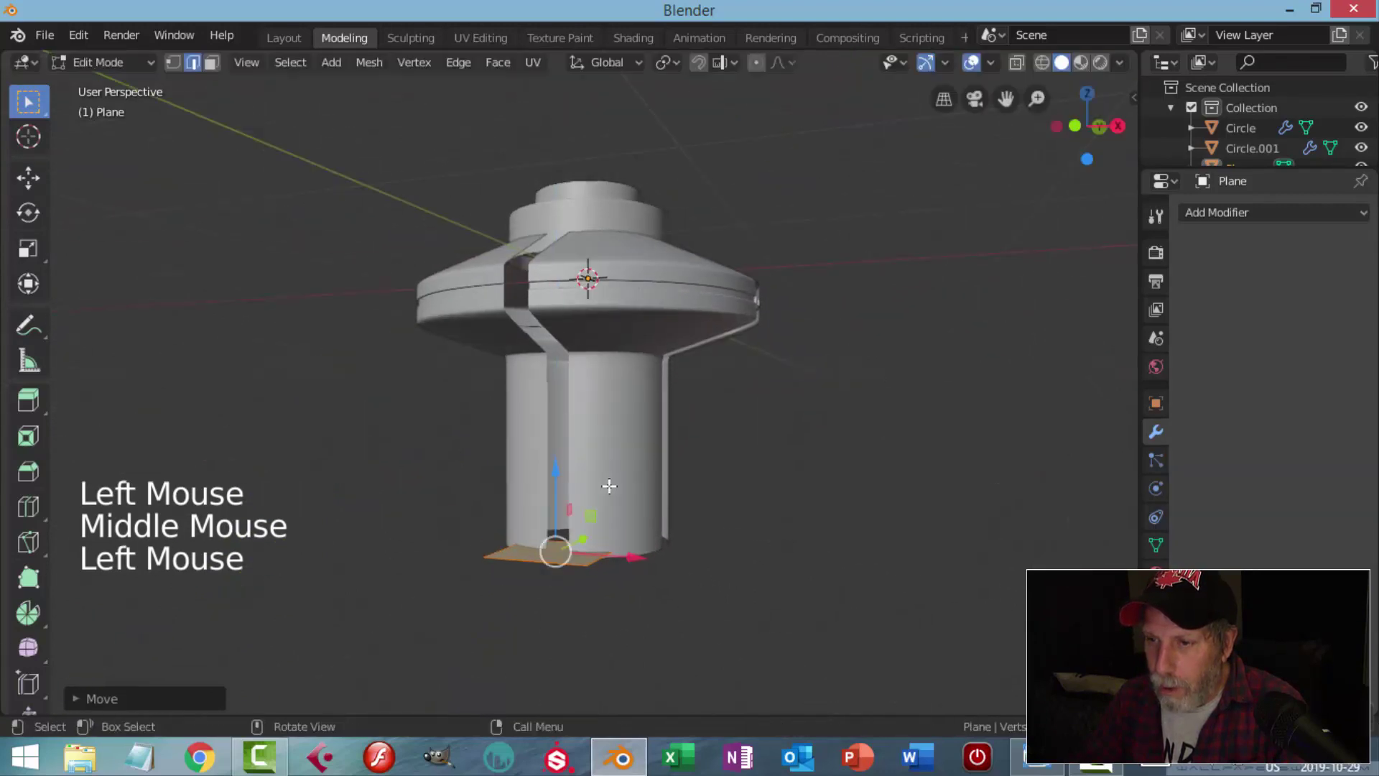
{"action": "middle_click_drag", "start_coordinate": [609, 487], "coordinate": [656, 477], "text": "shift"}
{"action": "key", "text": "s"}
{"action": "left_click", "coordinate": [735, 502]}
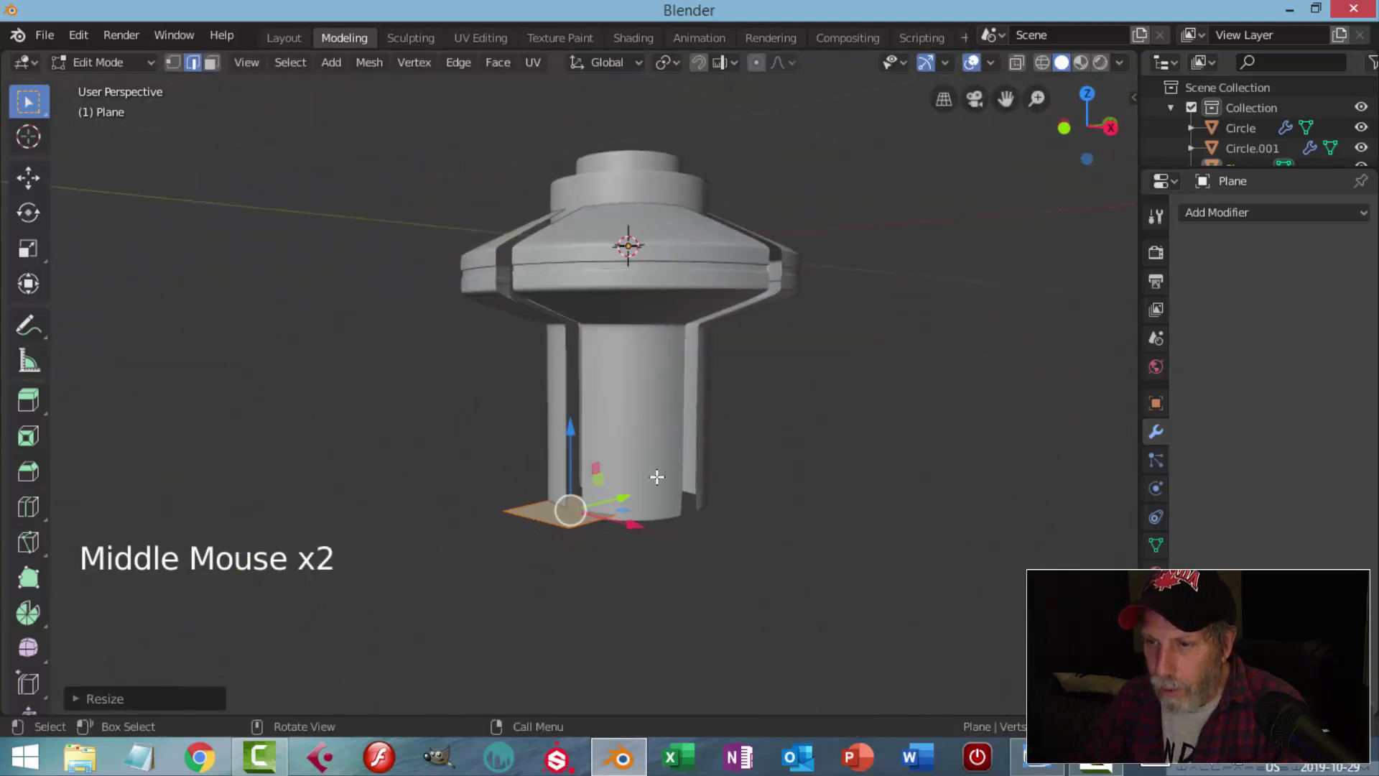
- Extrude the plane upward into a thin block and lower the whole block slightly below the pedestal's base
{"action": "key", "text": "e"}
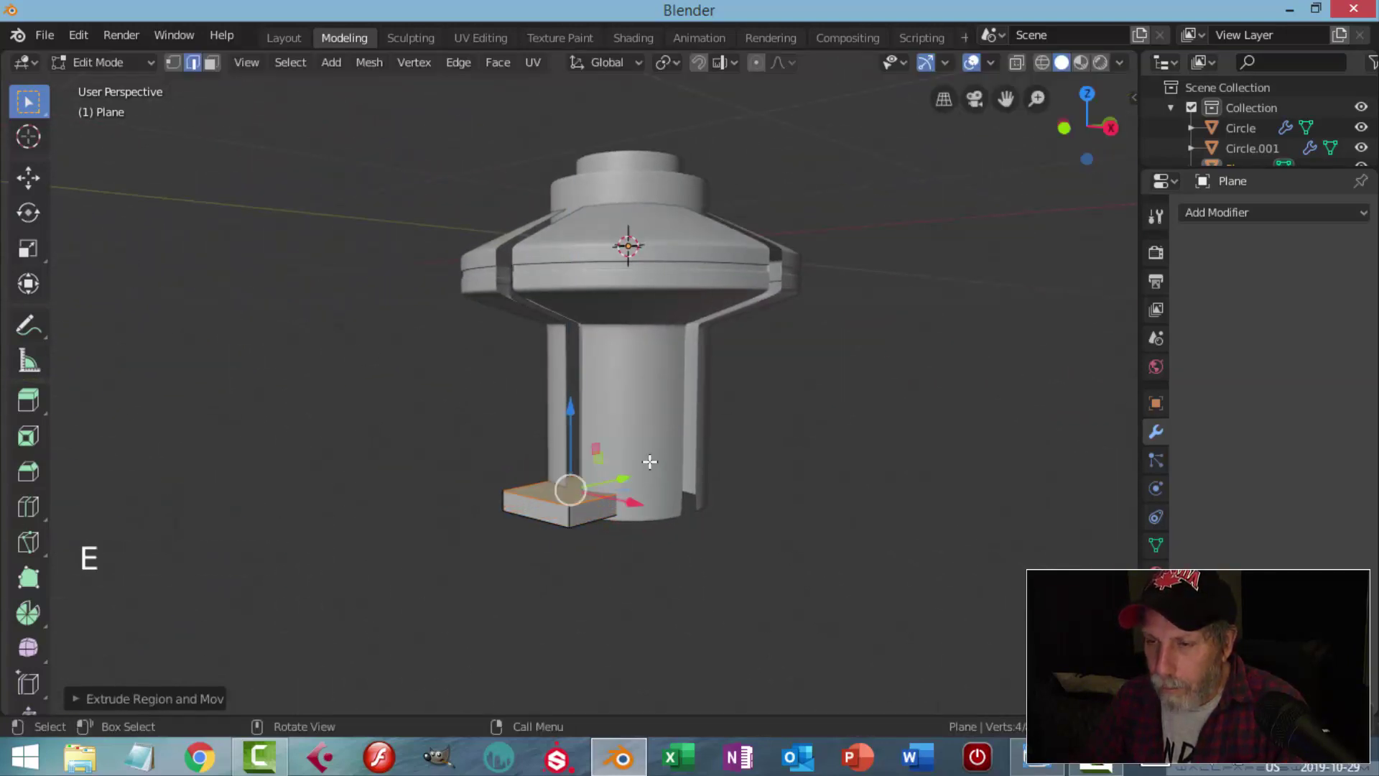
{"action": "key", "text": "a"}
{"action": "left_click_drag", "start_coordinate": [569, 499], "coordinate": [570, 450]}
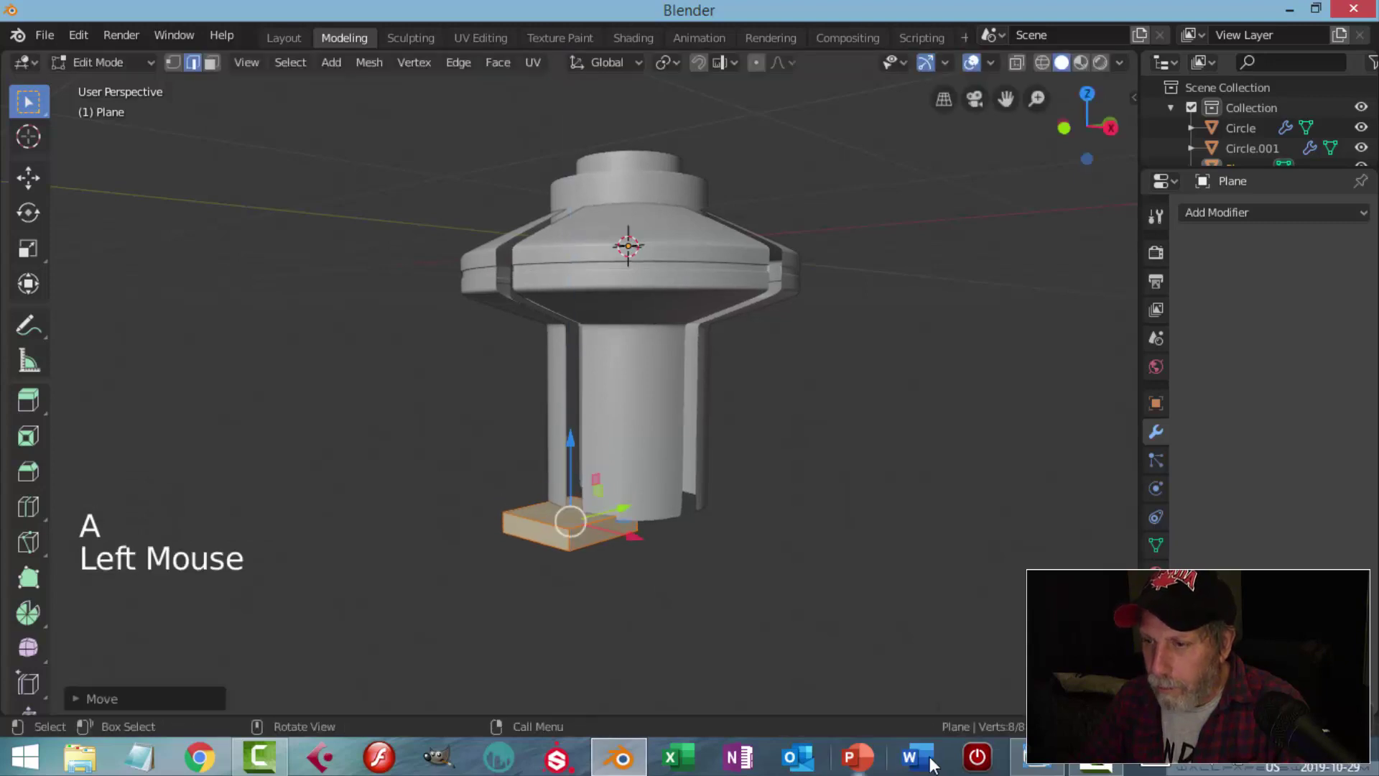
- Check the console's foot in the reference image in Windows Photo Viewer, return to Blender and scale the block along X
{"action": "left_click", "coordinate": [1035, 758]}
{"action": "scroll", "coordinate": [1049, 531], "scroll_direction": "up", "scroll_amount": 3}
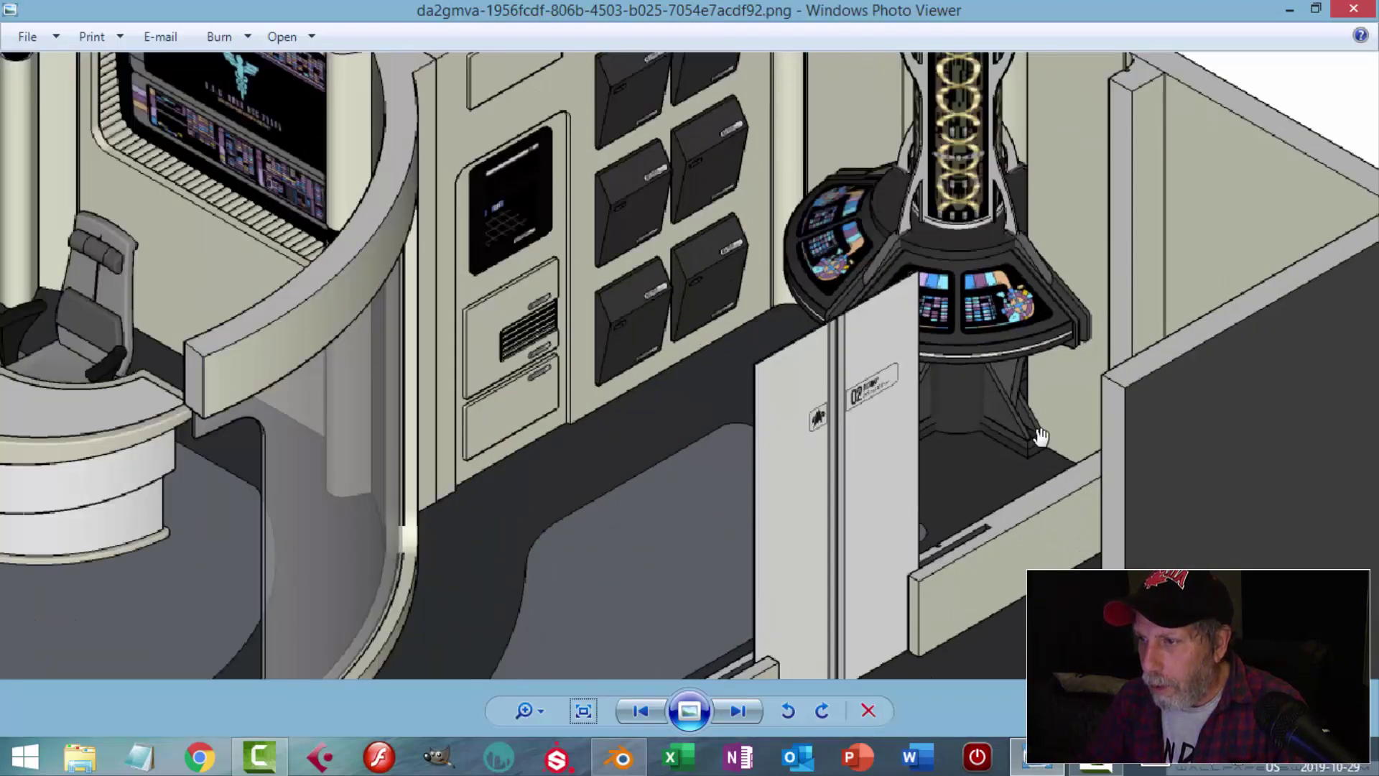
{"action": "left_click", "coordinate": [621, 757]}
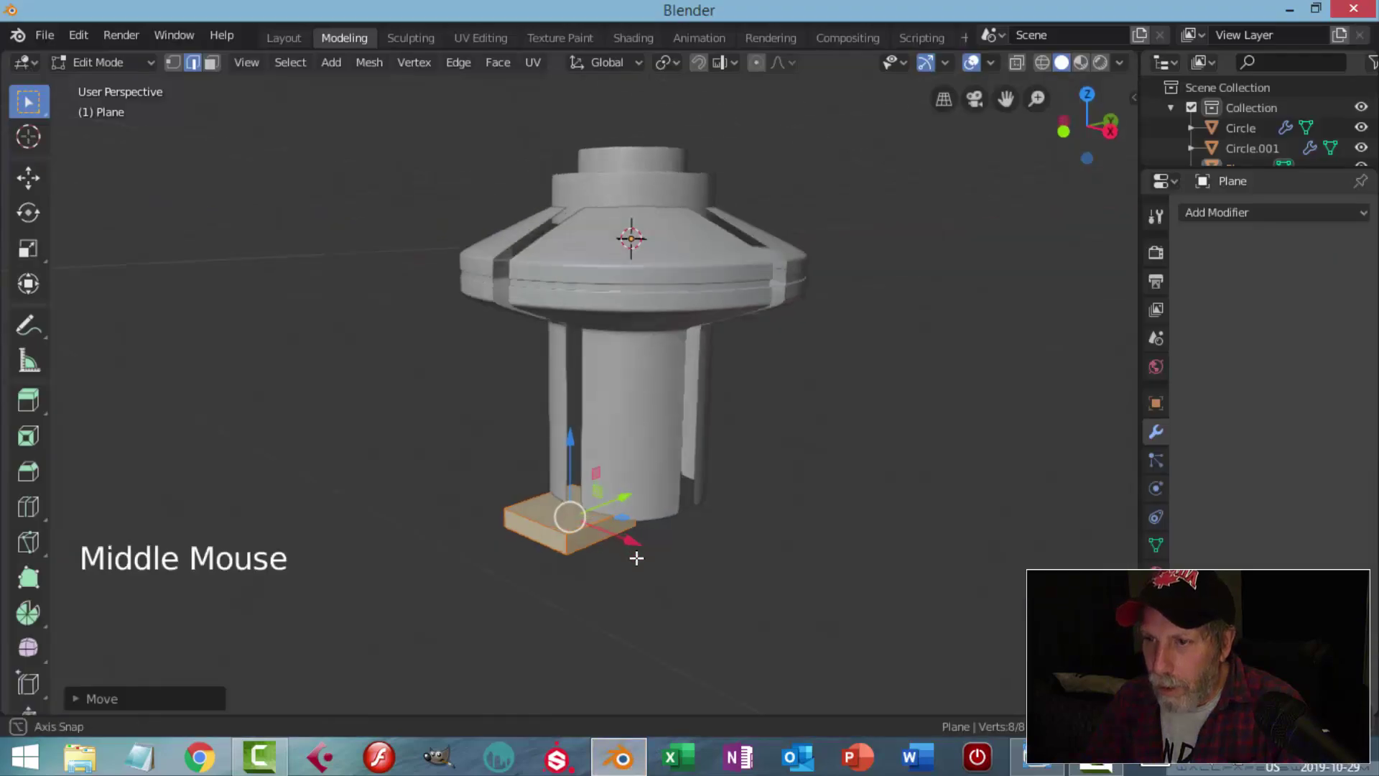
{"action": "middle_click_drag", "start_coordinate": [632, 554], "coordinate": [762, 596]}
{"action": "key", "text": "s"}
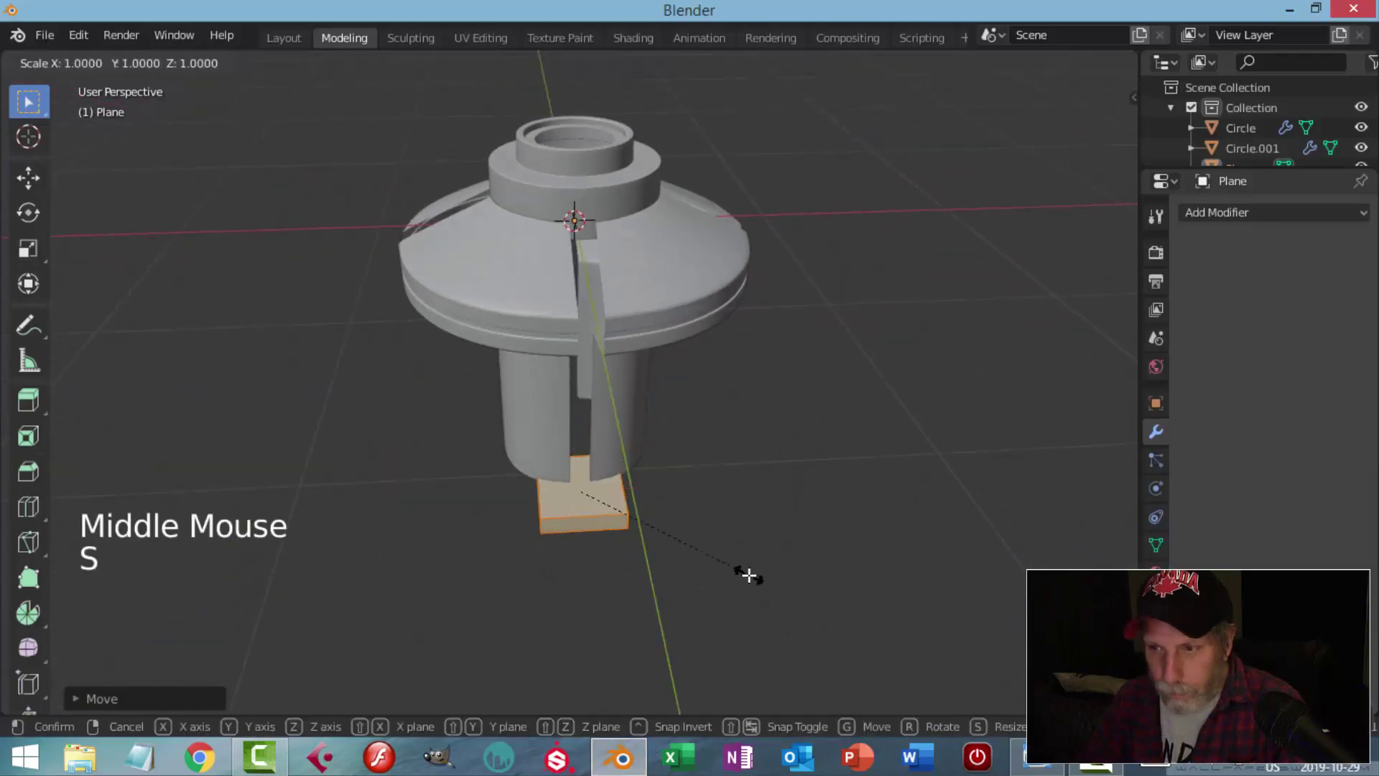
{"action": "key", "text": "x"}
{"action": "left_click", "coordinate": [716, 573]}
- Inset the top face of the foot block, extrude it into a small raised step and return to Object Mode
{"action": "middle_click_drag", "start_coordinate": [718, 546], "coordinate": [690, 533]}
{"action": "key", "text": "alt+a"}
{"action": "key", "text": "3"}
{"action": "left_click", "coordinate": [568, 507]}
{"action": "scroll", "coordinate": [690, 532], "scroll_direction": "up", "scroll_amount": 1}
{"action": "key", "text": "i"}
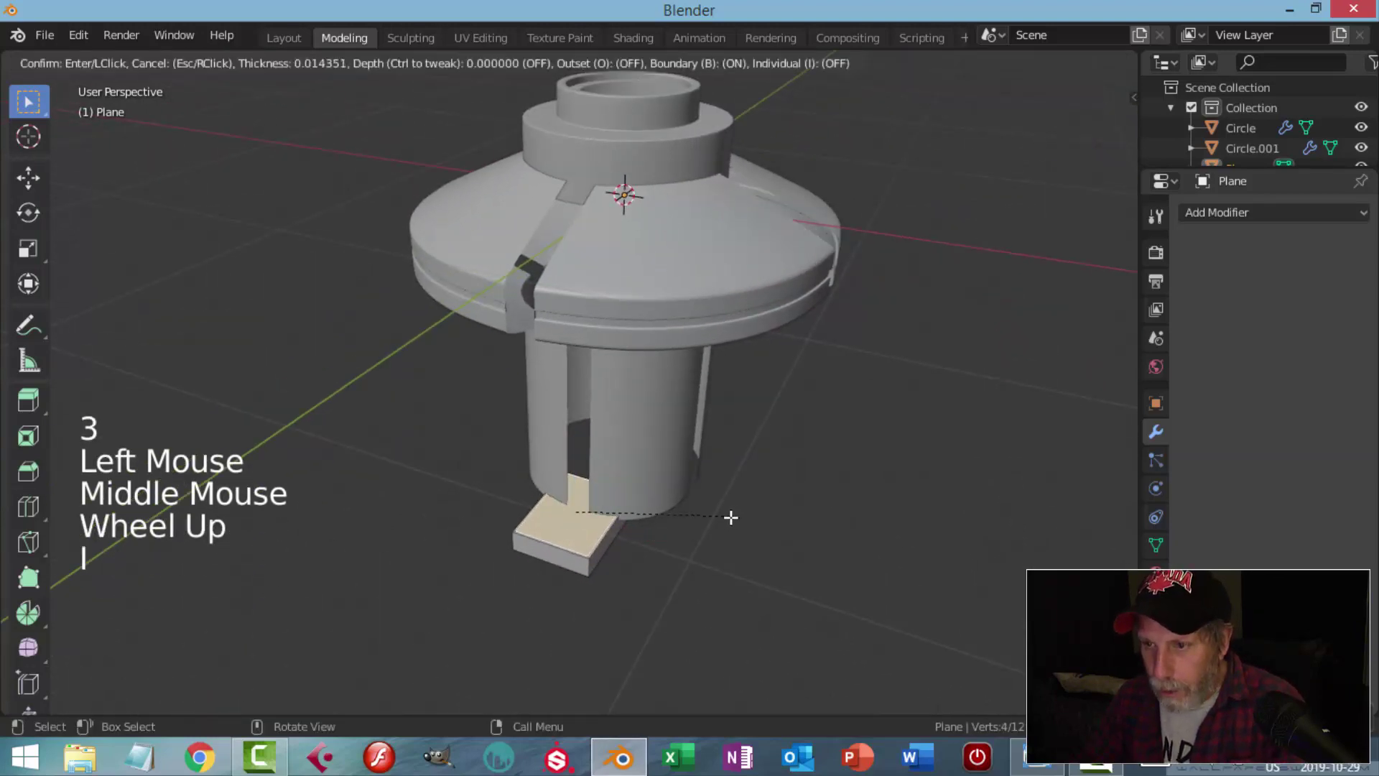
{"action": "left_click", "coordinate": [729, 519]}
{"action": "middle_click_drag", "start_coordinate": [705, 561], "coordinate": [765, 546]}
{"action": "key", "text": "e"}
{"action": "left_click", "coordinate": [708, 532]}
{"action": "key", "text": "Tab"}
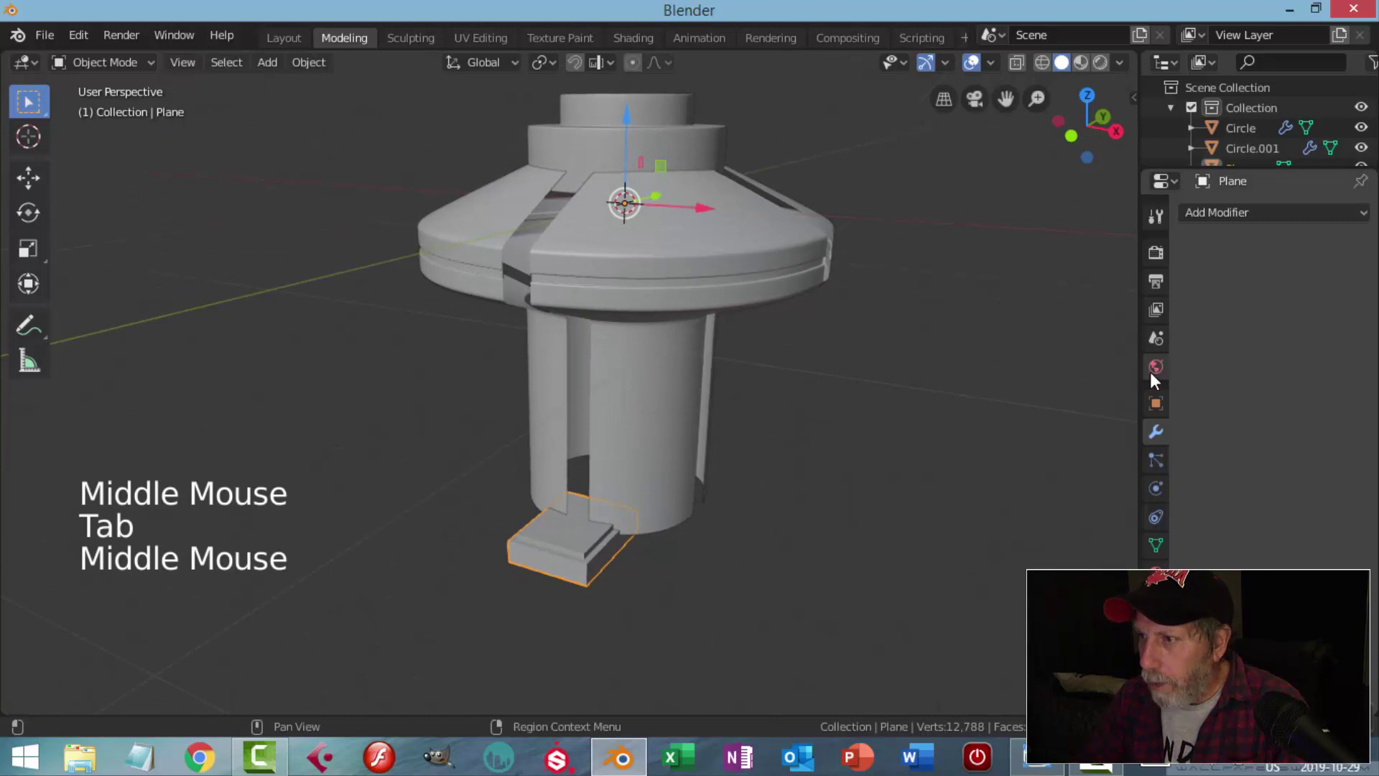
- Add a Bevel modifier to the foot block with 3 segments and a width of 0.02 m, and deselect the block
{"action": "left_click", "coordinate": [1213, 216]}
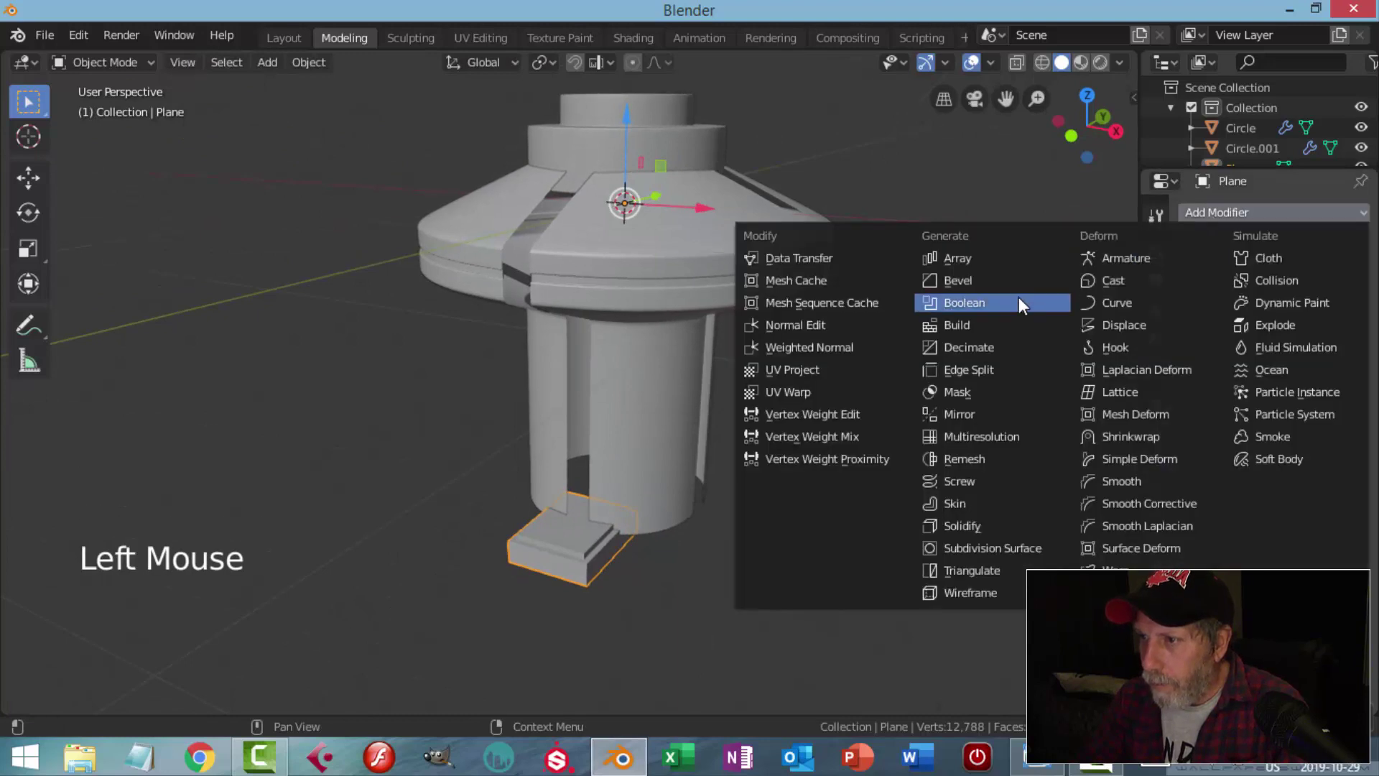
{"action": "left_click", "coordinate": [1006, 283]}
{"action": "scroll", "coordinate": [1258, 322], "scroll_direction": "up", "scroll_amount": 1}
{"action": "left_click", "coordinate": [1259, 324]}
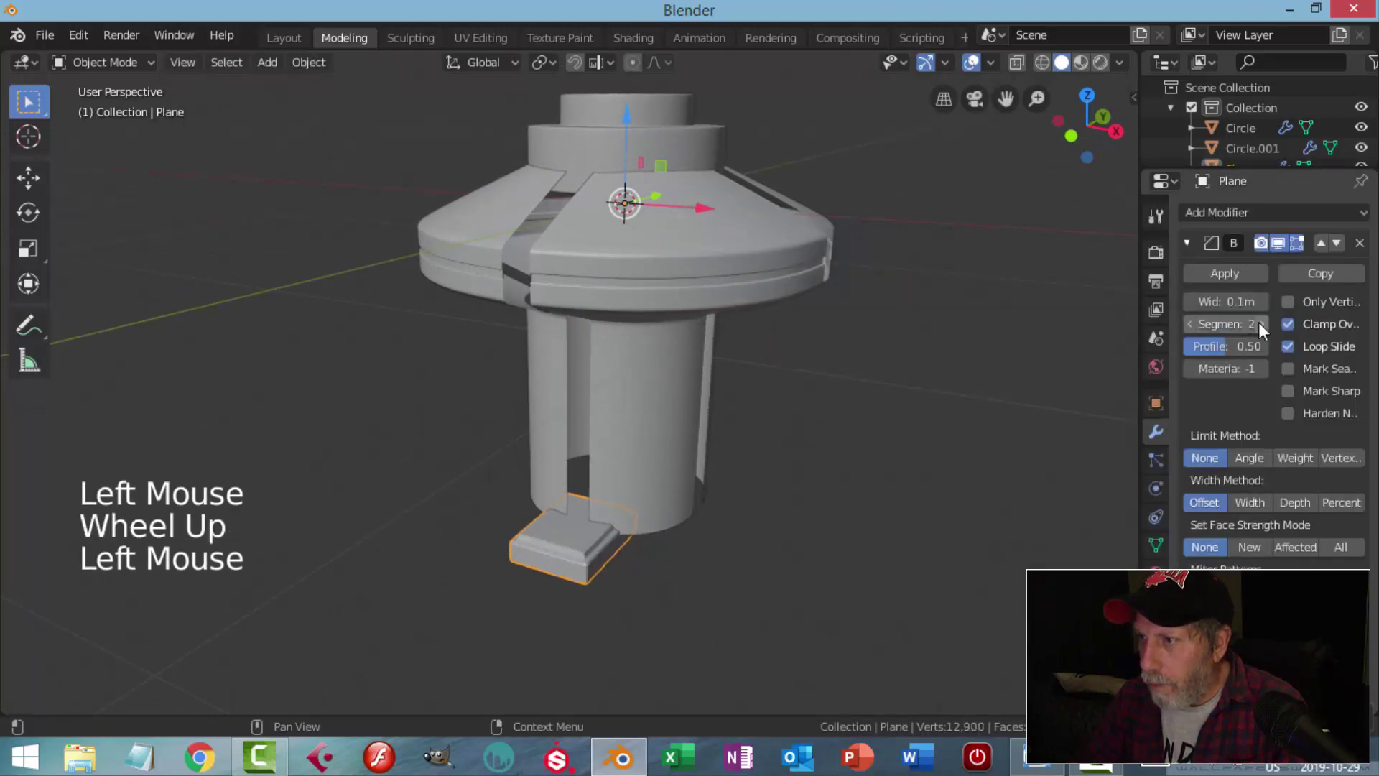
{"action": "left_click", "coordinate": [1259, 324]}
{"action": "left_click", "coordinate": [1257, 300]}
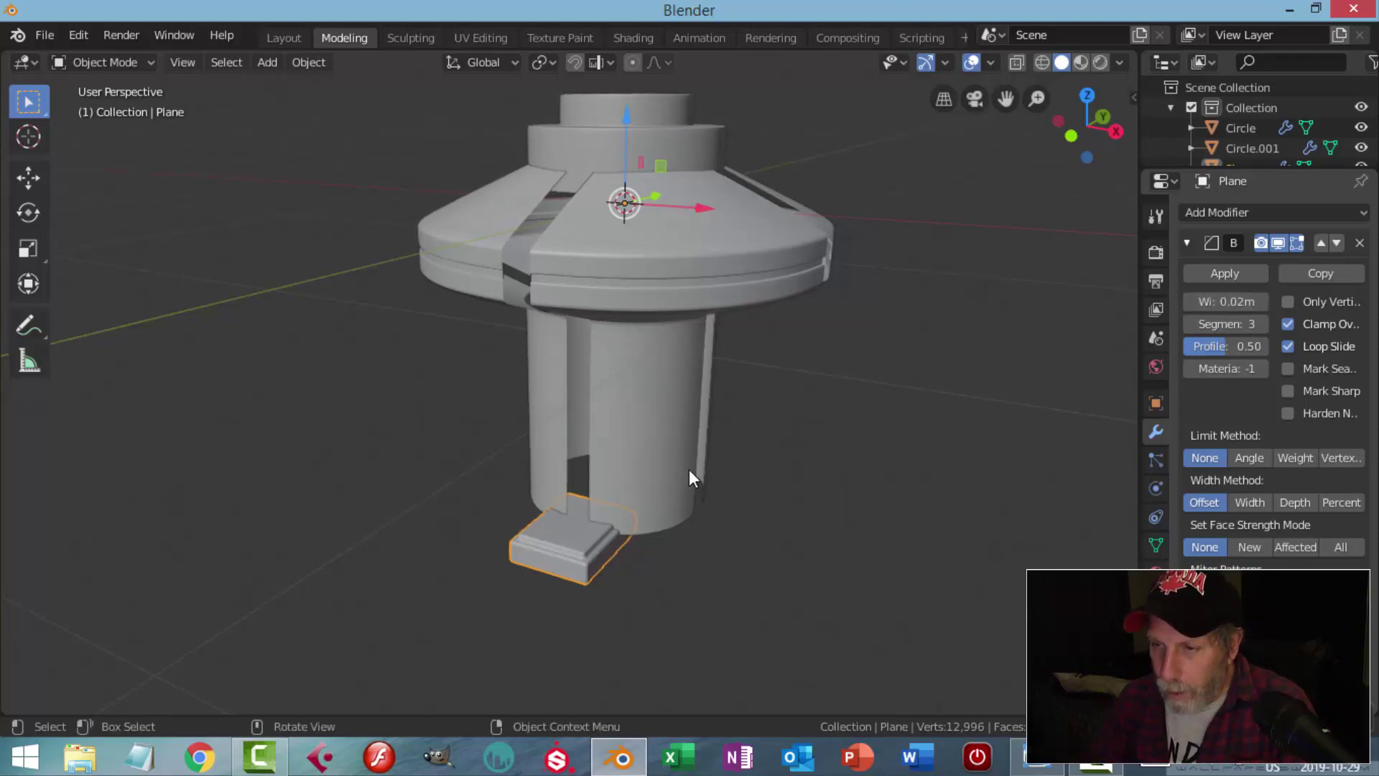
{"action": "key", "text": "alt+a"}
- Reopen the foot block in Edit Mode and scale its whole mesh down slightly
{"action": "middle_click_drag", "start_coordinate": [689, 470], "coordinate": [740, 551]}
{"action": "scroll", "coordinate": [640, 533], "scroll_direction": "up", "scroll_amount": 2}
{"action": "left_click", "coordinate": [575, 564]}
{"action": "key", "text": "Tab"}
{"action": "key", "text": "a"}
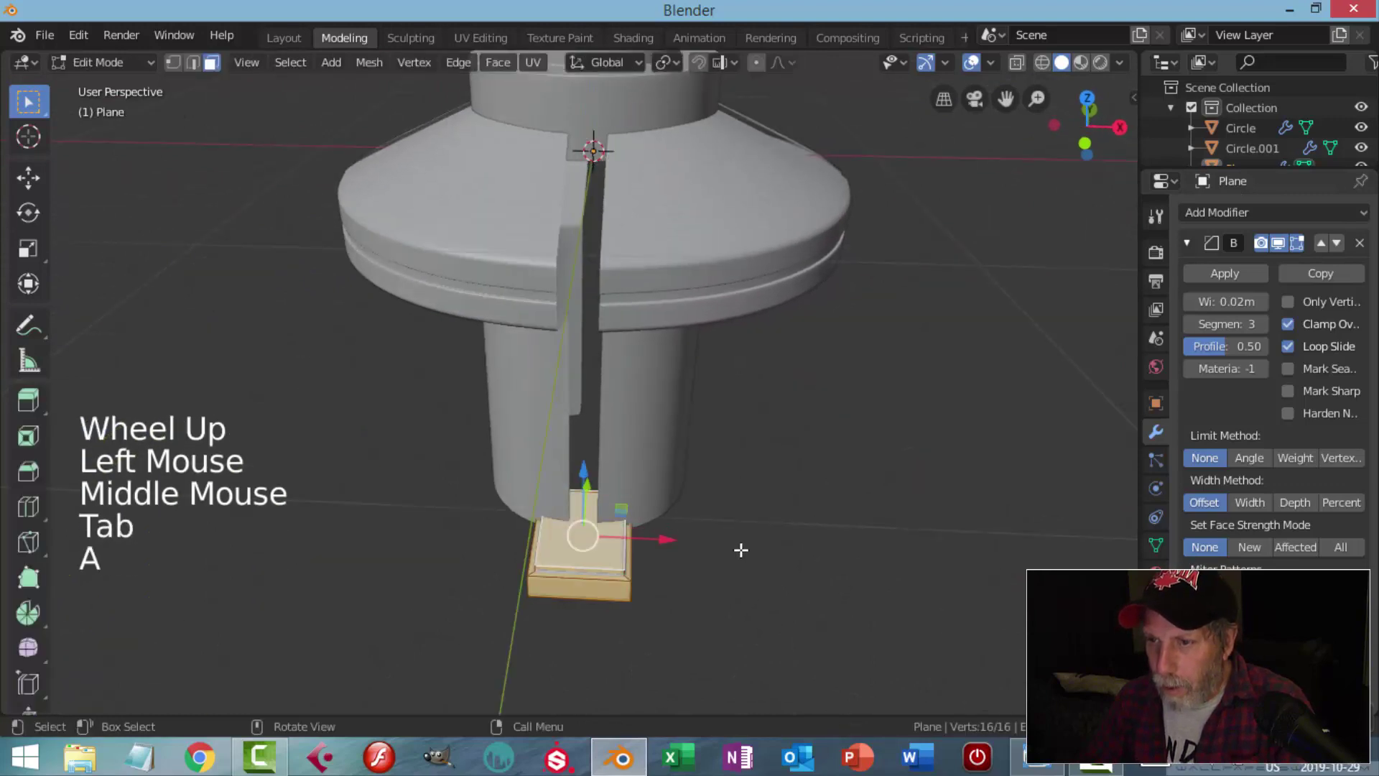
{"action": "key", "text": "s"}
{"action": "left_click", "coordinate": [764, 546]}
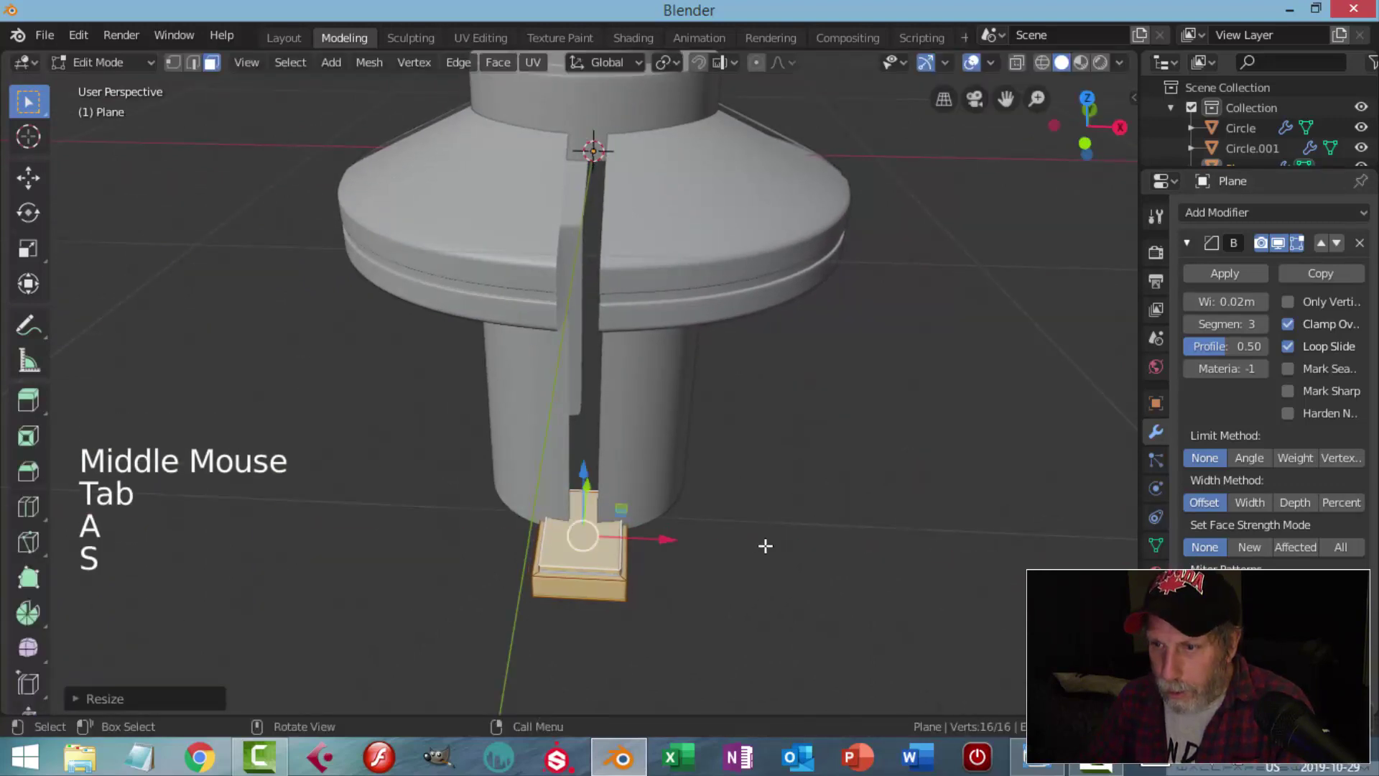
{"action": "key", "text": "alt+a"}
- Duplicate the block's top face, raise the copy above the console, separate it into its own object and select it
{"action": "middle_click_drag", "start_coordinate": [765, 545], "coordinate": [726, 524]}
{"action": "left_click", "coordinate": [597, 540]}
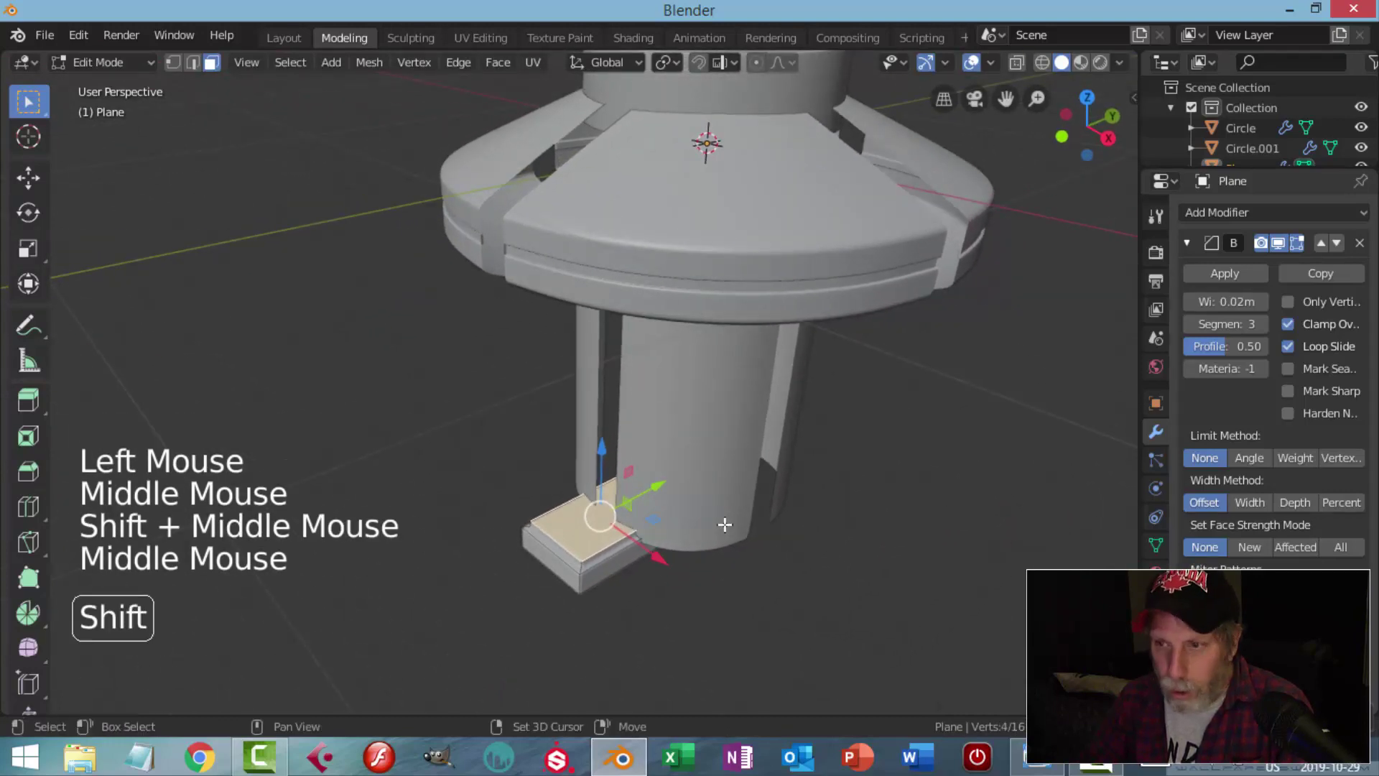
{"action": "key", "text": "shift+d"}
{"action": "left_click_drag", "start_coordinate": [601, 452], "coordinate": [600, 700]}
{"action": "scroll", "coordinate": [730, 357], "scroll_direction": "down", "scroll_amount": 2}
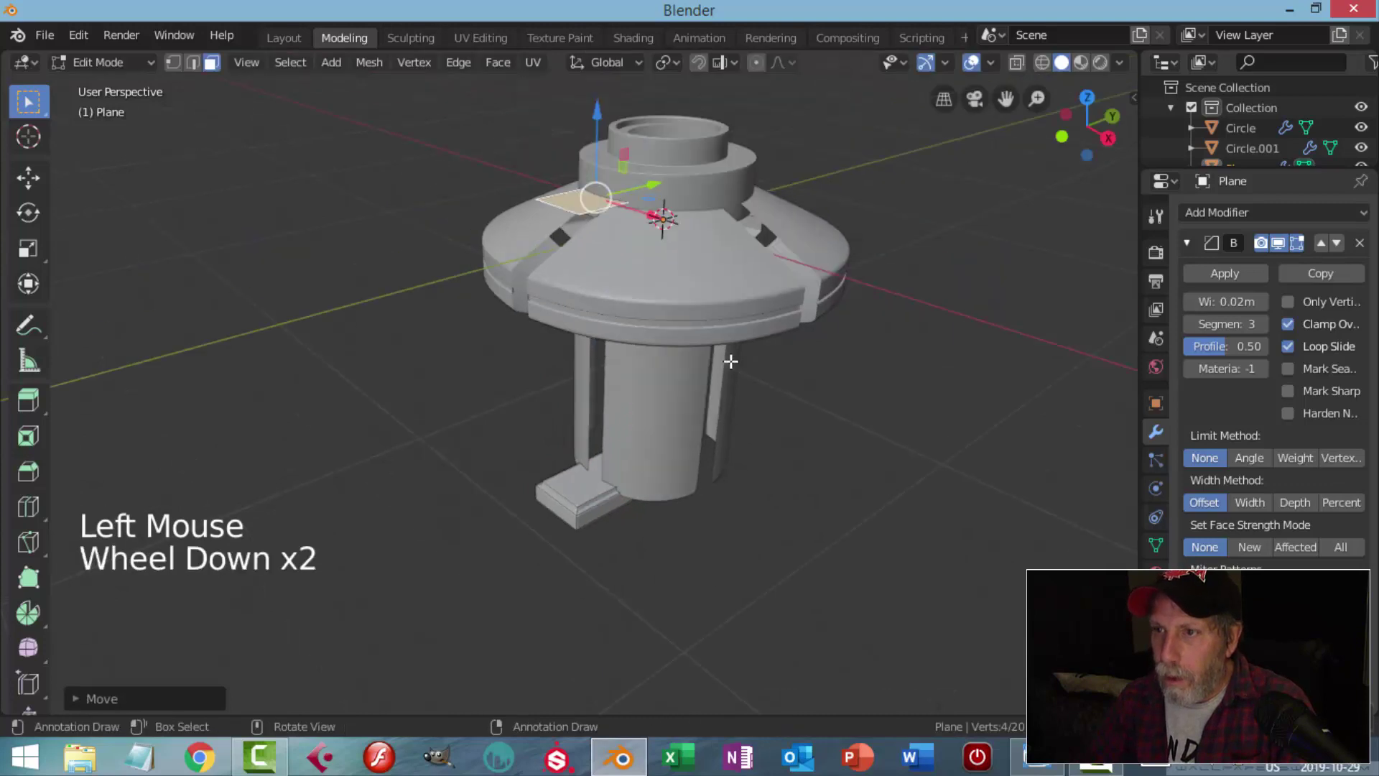
{"action": "middle_click_drag", "start_coordinate": [730, 357], "coordinate": [739, 436]}
{"action": "key", "text": "p"}
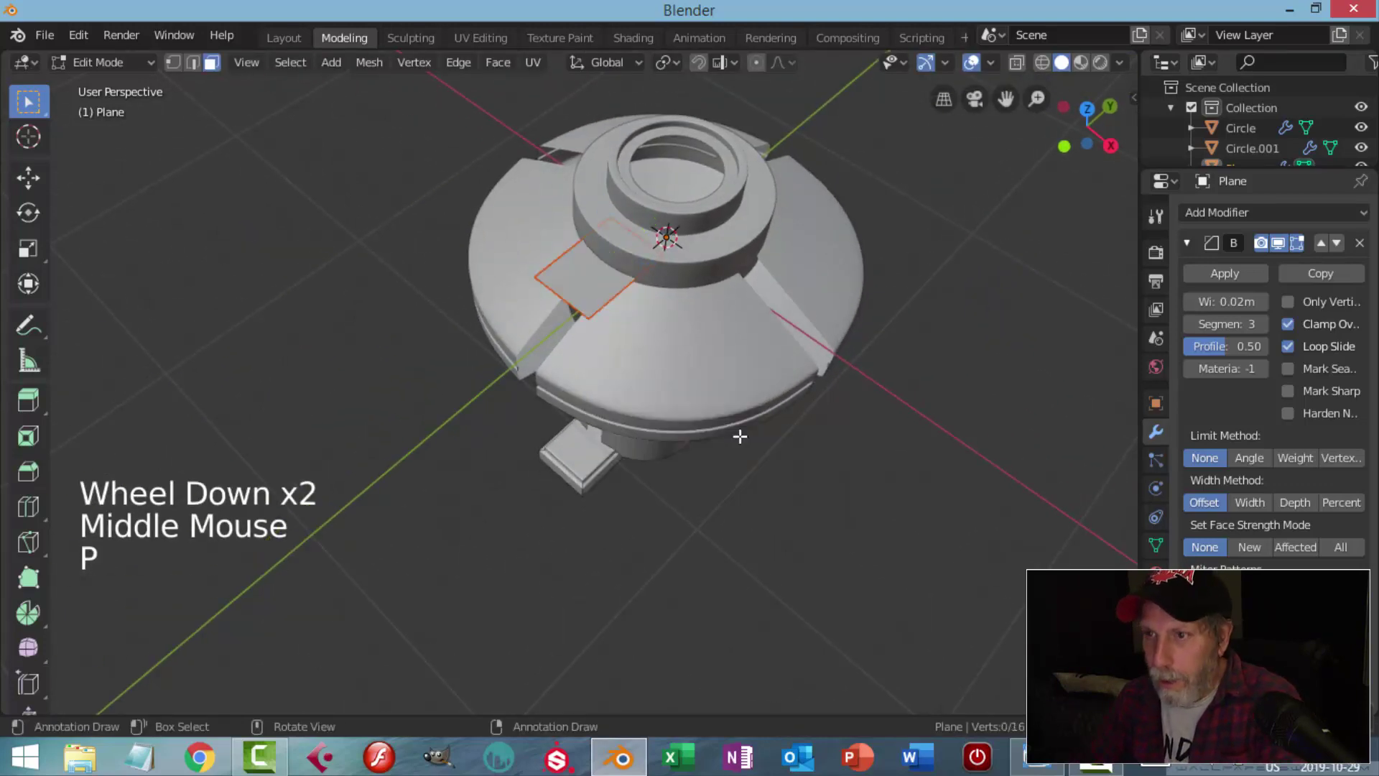
{"action": "key", "text": "Tab"}
{"action": "left_click", "coordinate": [604, 284]}
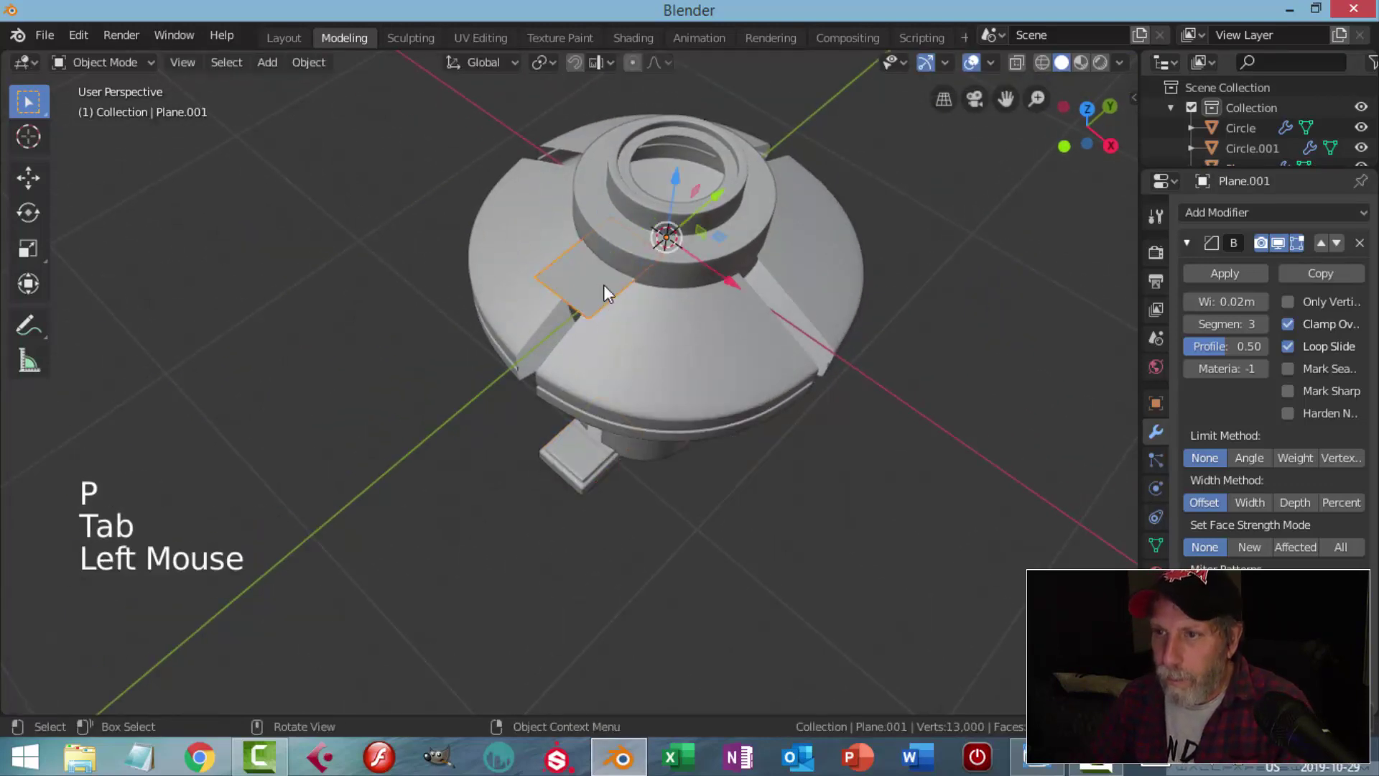
- Set the separated plane's origin to its geometry and move the plane outward along the Y axis
{"action": "left_click", "coordinate": [308, 69]}
{"action": "mouse_move", "coordinate": [324, 105]}
{"action": "left_click", "coordinate": [526, 126]}
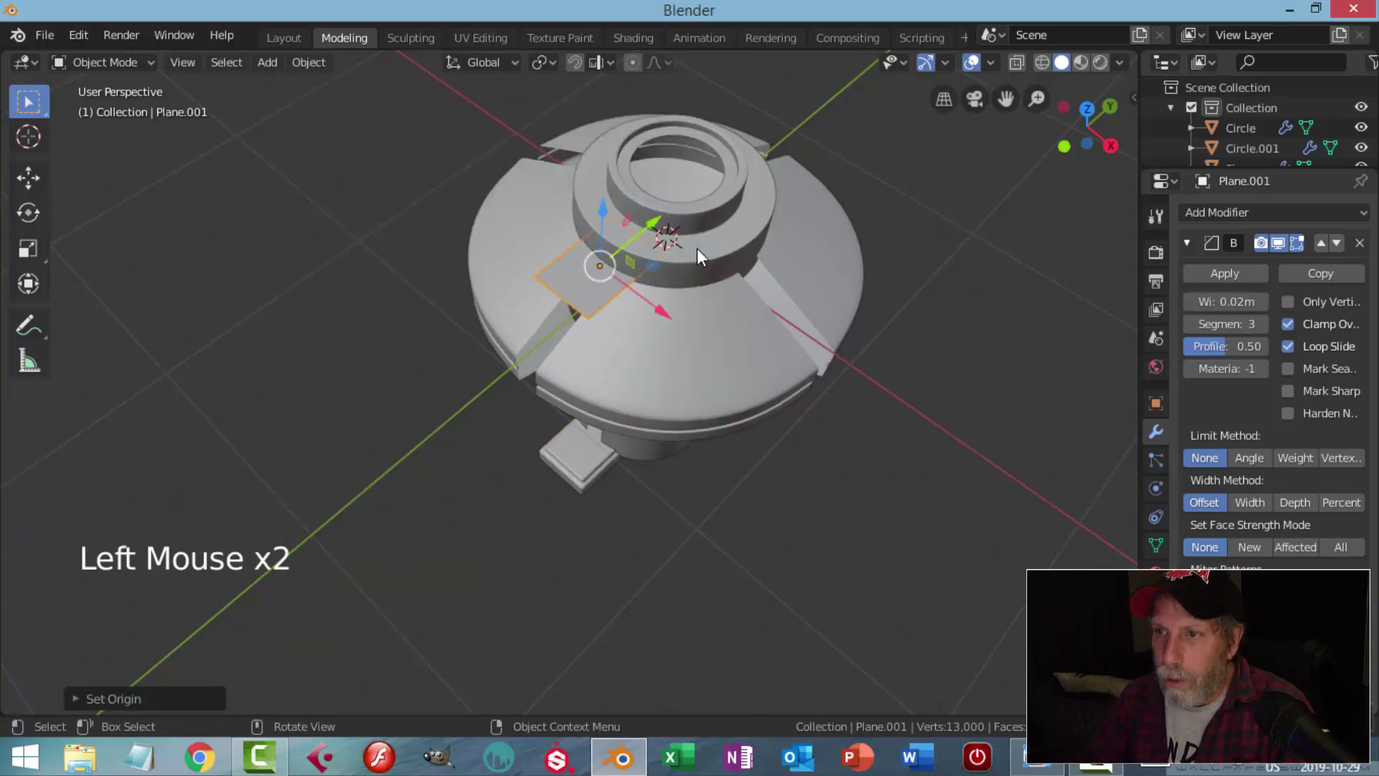
{"action": "middle_click_drag", "start_coordinate": [697, 248], "coordinate": [650, 222]}
{"action": "mouse_move", "coordinate": [654, 222]}
{"action": "left_mouse_down"}
{"action": "mouse_move", "coordinate": [603, 244]}
{"action": "mouse_move", "coordinate": [637, 228]}
{"action": "left_mouse_up"}
{"action": "middle_click_drag", "start_coordinate": [653, 289], "coordinate": [721, 335]}
- Scale the separated plane along X into a narrow strip matching the console gap and shift the mesh outward from the collar
{"action": "key", "text": "Tab"}
{"action": "key", "text": "a"}
{"action": "key", "text": "s"}
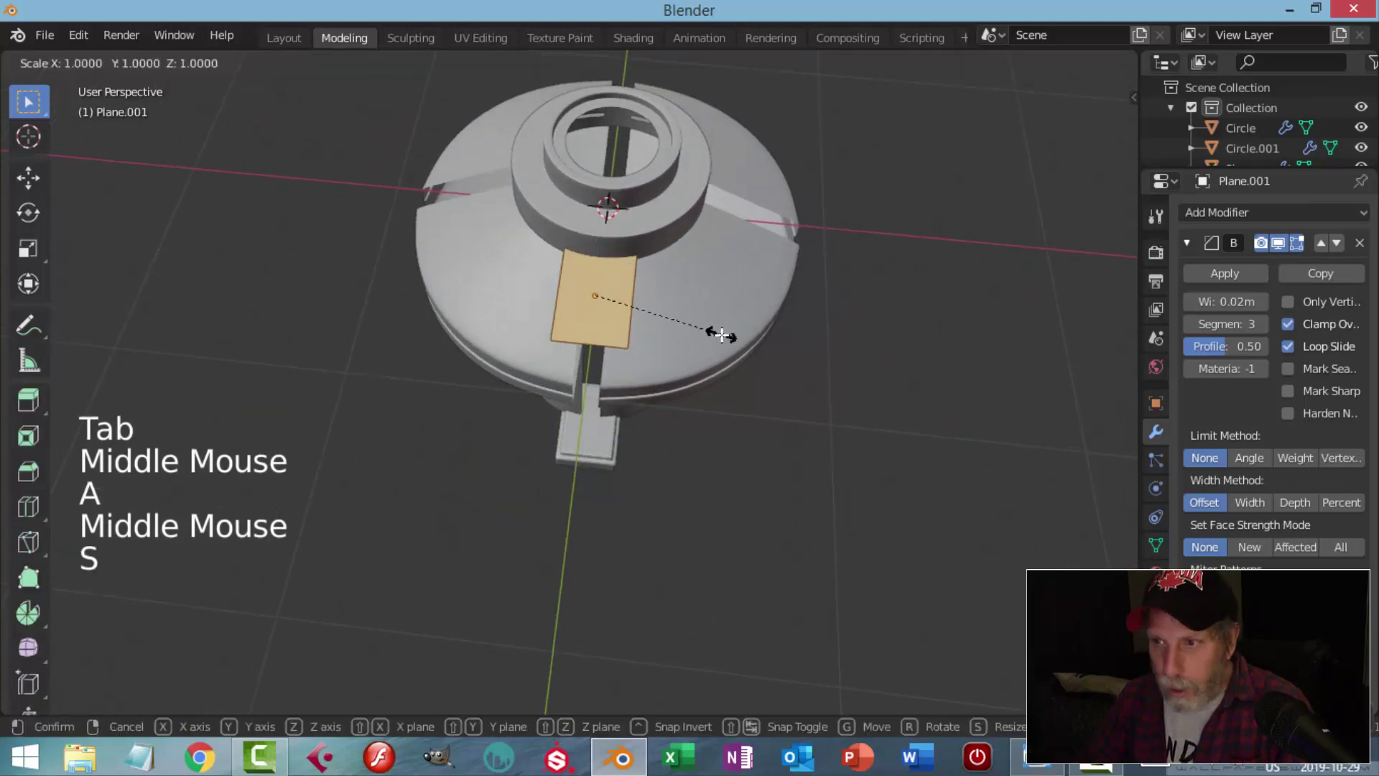
{"action": "key", "text": "x"}
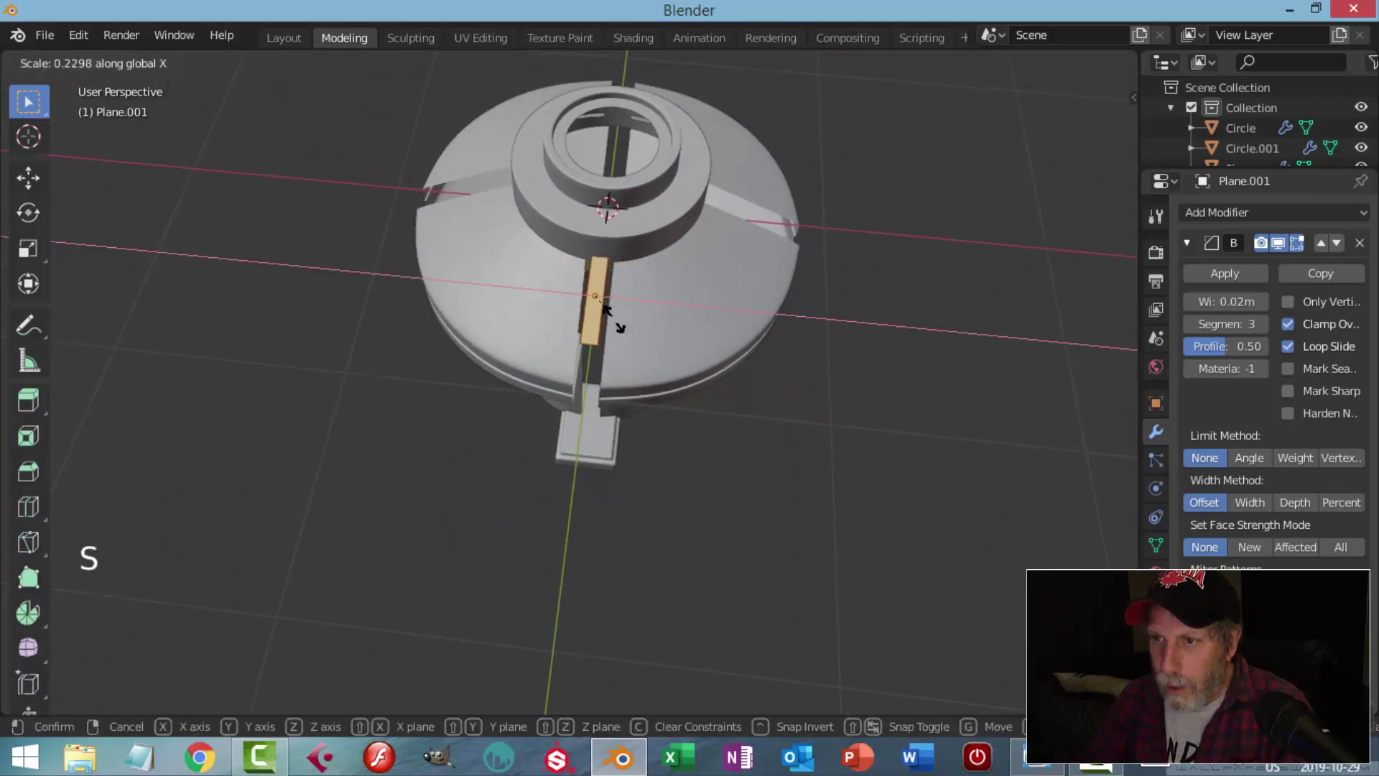
{"action": "left_click", "coordinate": [616, 321]}
{"action": "middle_click_drag", "start_coordinate": [646, 338], "coordinate": [622, 216]}
{"action": "mouse_move", "coordinate": [622, 215]}
{"action": "left_mouse_down"}
{"action": "mouse_move", "coordinate": [684, 234]}
{"action": "mouse_move", "coordinate": [646, 223]}
{"action": "left_mouse_up"}
{"action": "key", "text": "alt+a"}
- In the right side view, raise the strip's inner edge and move it against the upper side wall of the collar
{"action": "middle_click_drag", "start_coordinate": [646, 223], "coordinate": [601, 310]}
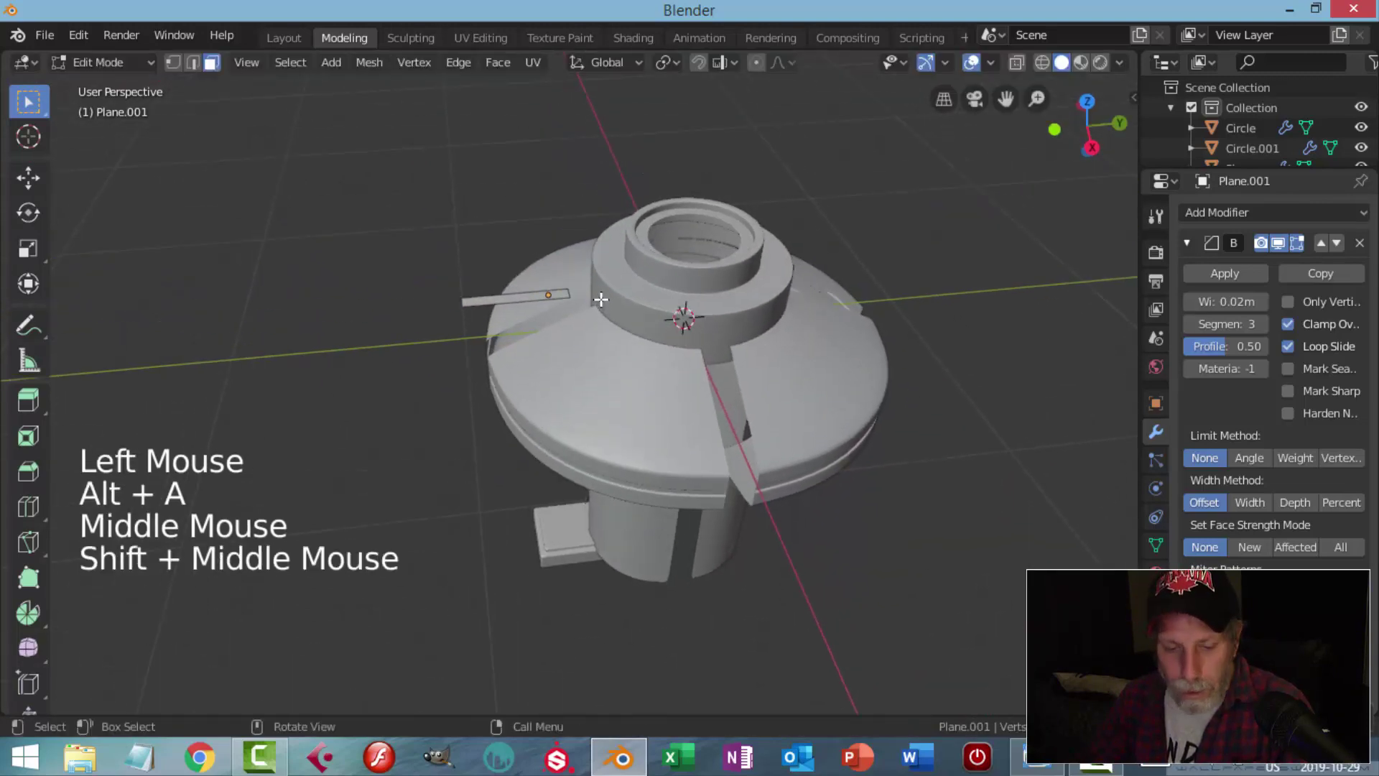
{"action": "scroll", "coordinate": [600, 299], "scroll_direction": "up", "scroll_amount": 2}
{"action": "key", "text": "2"}
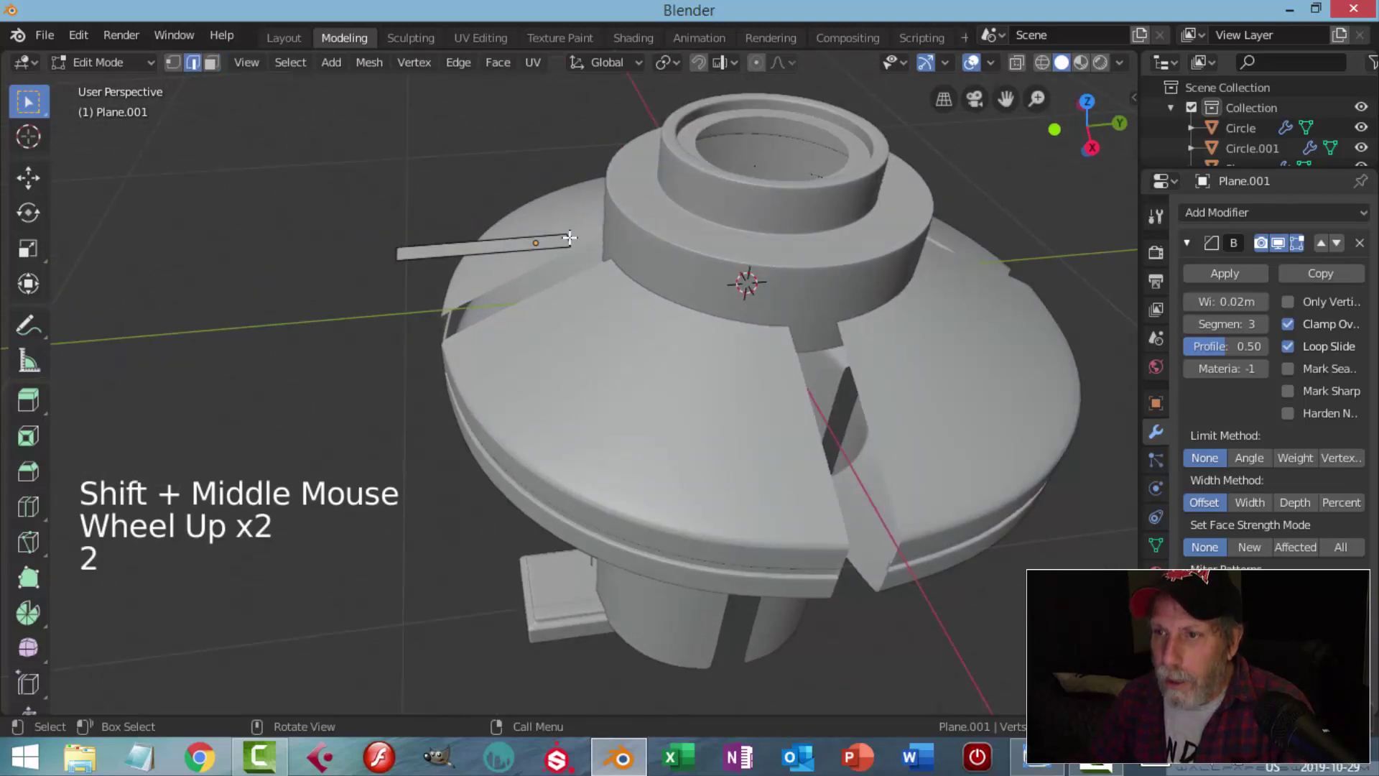
{"action": "left_click", "coordinate": [579, 265]}
{"action": "key", "text": "KP_3"}
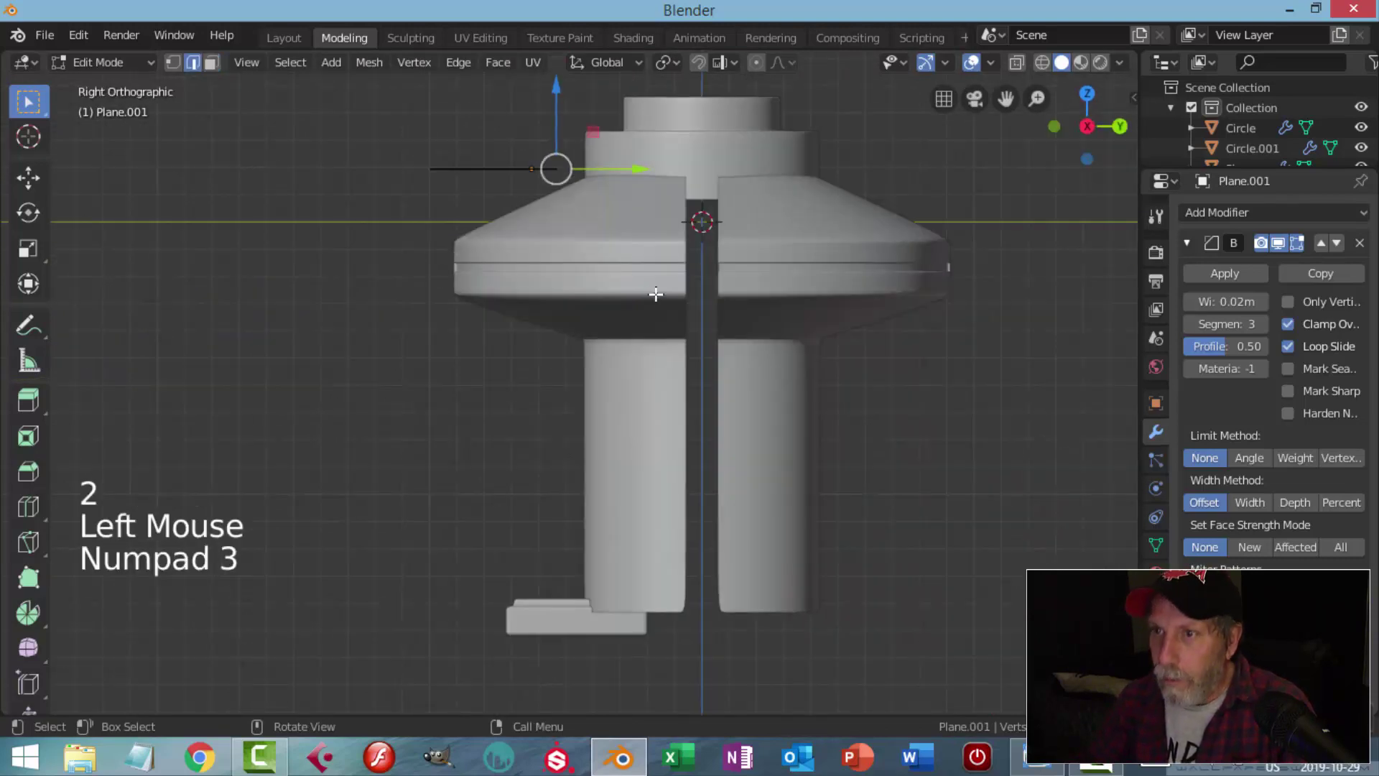
{"action": "middle_click_drag", "start_coordinate": [651, 297], "coordinate": [625, 388], "text": "shift"}
{"action": "scroll", "coordinate": [622, 374], "scroll_direction": "up", "scroll_amount": 3}
{"action": "key", "text": "g"}
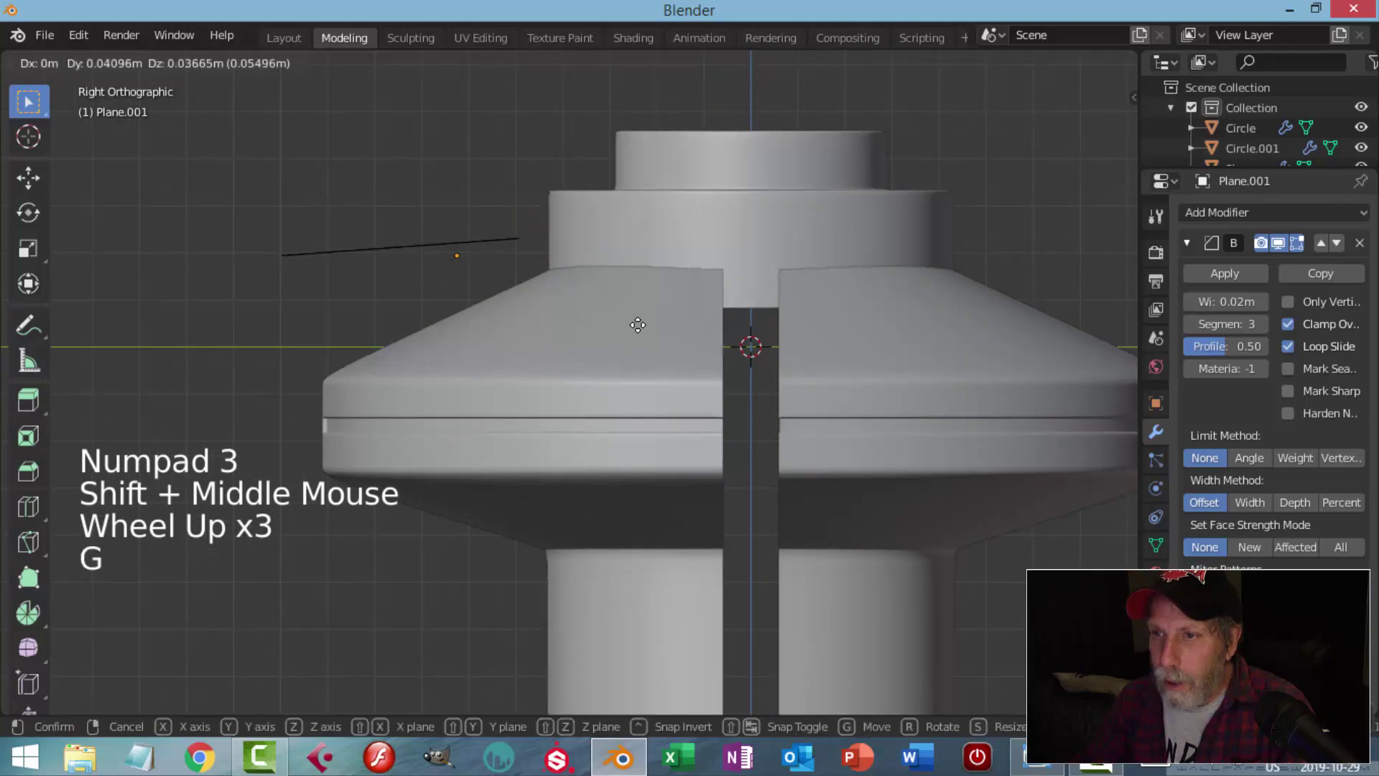
{"action": "left_click", "coordinate": [679, 288]}
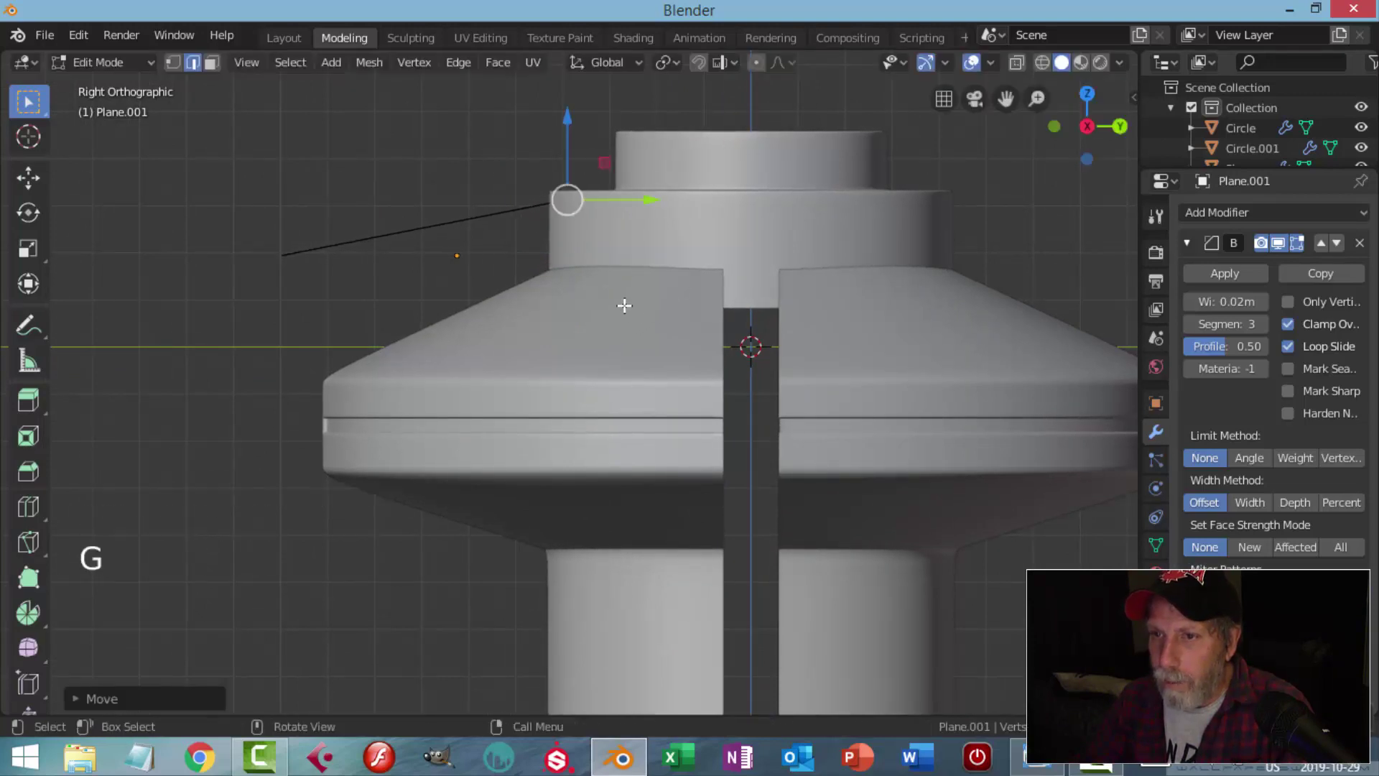
{"action": "key", "text": "alt+a"}
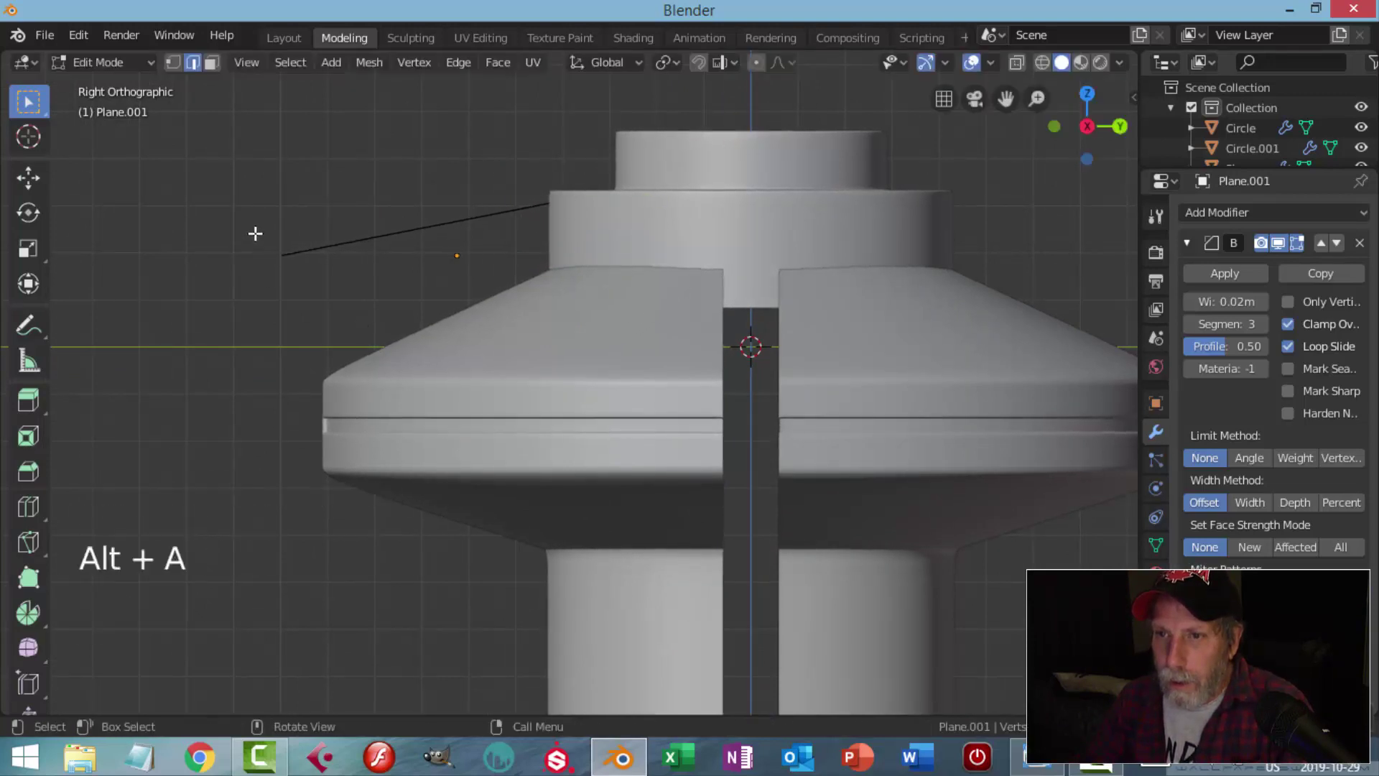
- Select the strip's outer edge and lower it in the right side view so the strip slopes down over the console's top
{"action": "key", "text": "b"}
{"action": "left_click_drag", "start_coordinate": [277, 247], "coordinate": [352, 305]}
{"action": "key", "text": "alt+a"}
{"action": "middle_click_drag", "start_coordinate": [358, 309], "coordinate": [427, 409]}
{"action": "left_click", "coordinate": [288, 439]}
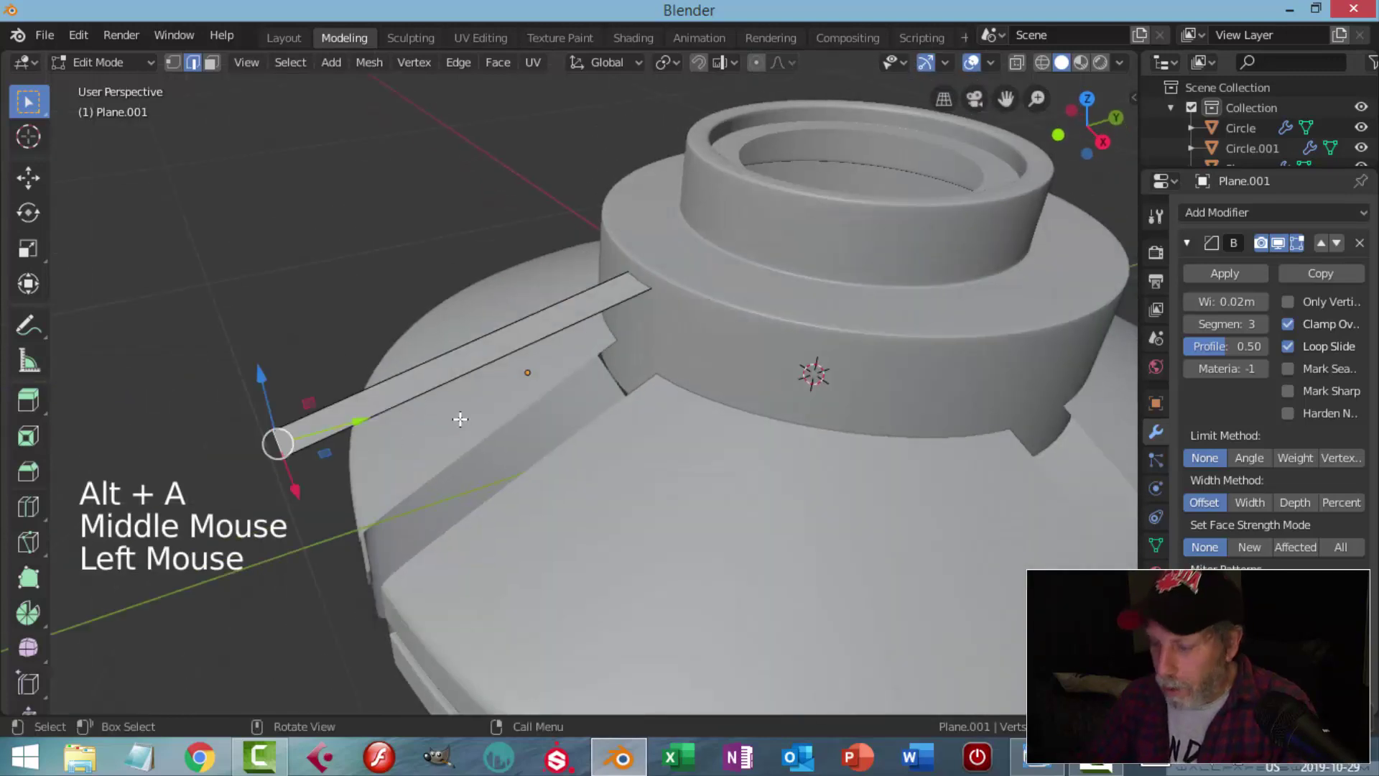
{"action": "key", "text": "KP_3"}
{"action": "middle_click_drag", "start_coordinate": [419, 361], "coordinate": [455, 398], "text": "shift"}
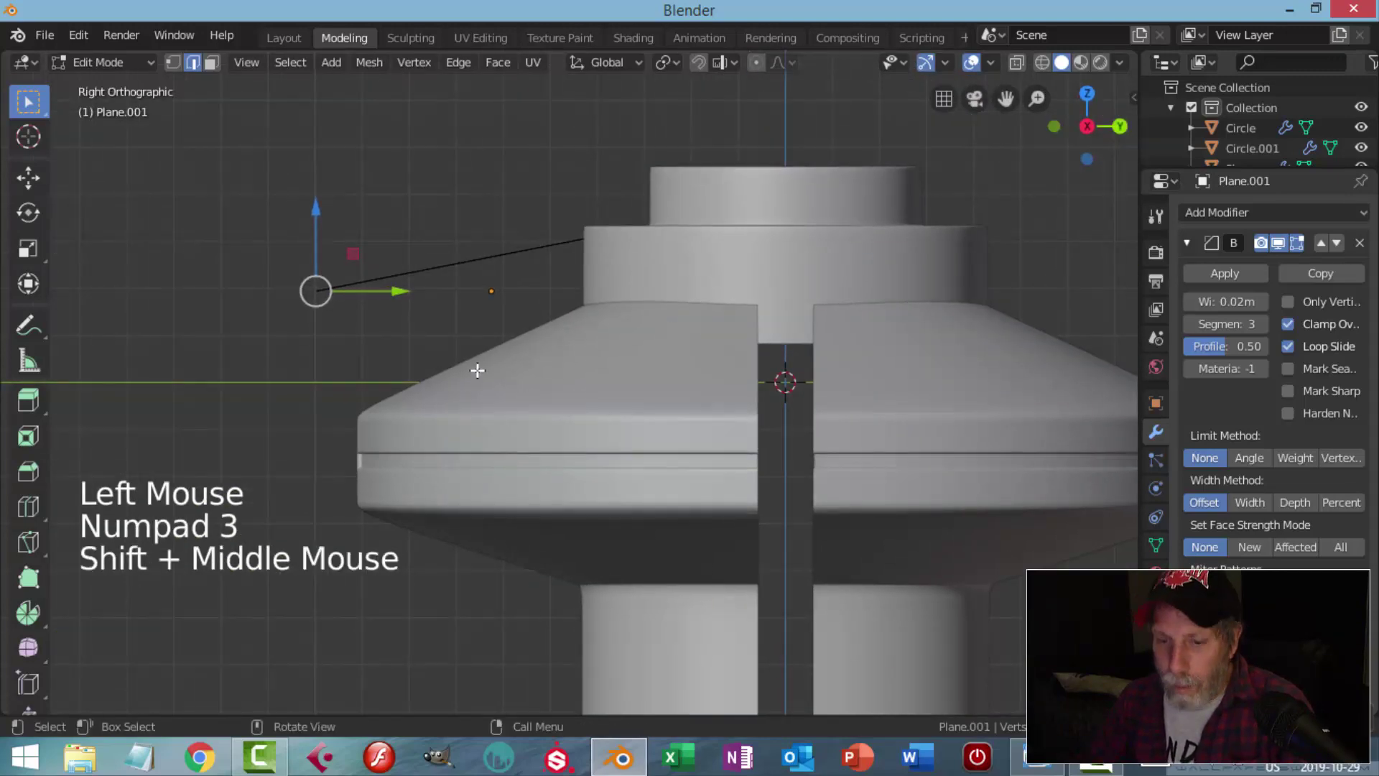
{"action": "key", "text": "g"}
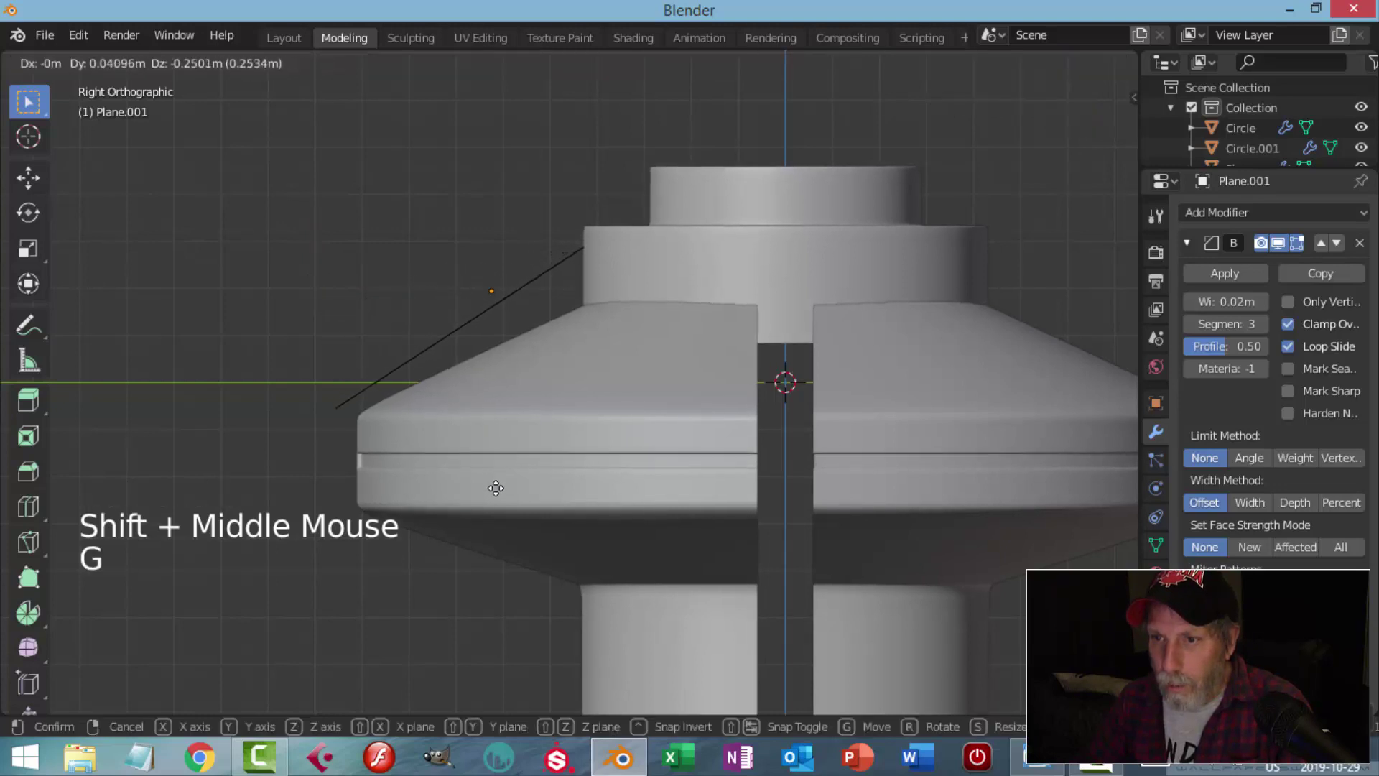
{"action": "left_click", "coordinate": [619, 445]}
- Select the whole sloped strip and extrude it straight down through the console to beside the pedestal column
{"action": "middle_click_drag", "start_coordinate": [656, 422], "coordinate": [588, 465]}
{"action": "key", "text": "a"}
{"action": "scroll", "coordinate": [669, 472], "scroll_direction": "down", "scroll_amount": 2}
{"action": "scroll", "coordinate": [594, 458], "scroll_direction": "down", "scroll_amount": 2}
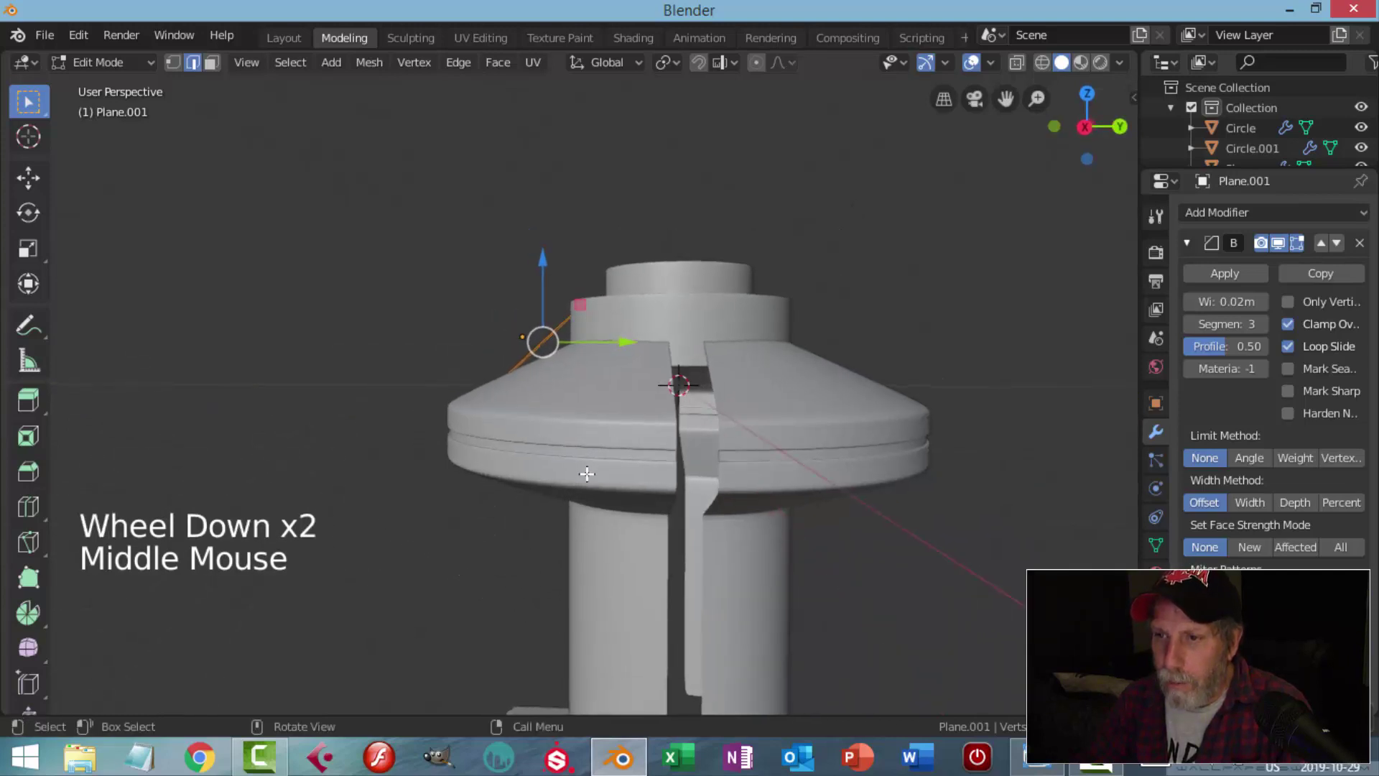
{"action": "key", "text": "e"}
{"action": "right_click", "coordinate": [586, 472]}
{"action": "left_click_drag", "start_coordinate": [541, 308], "coordinate": [556, 549]}
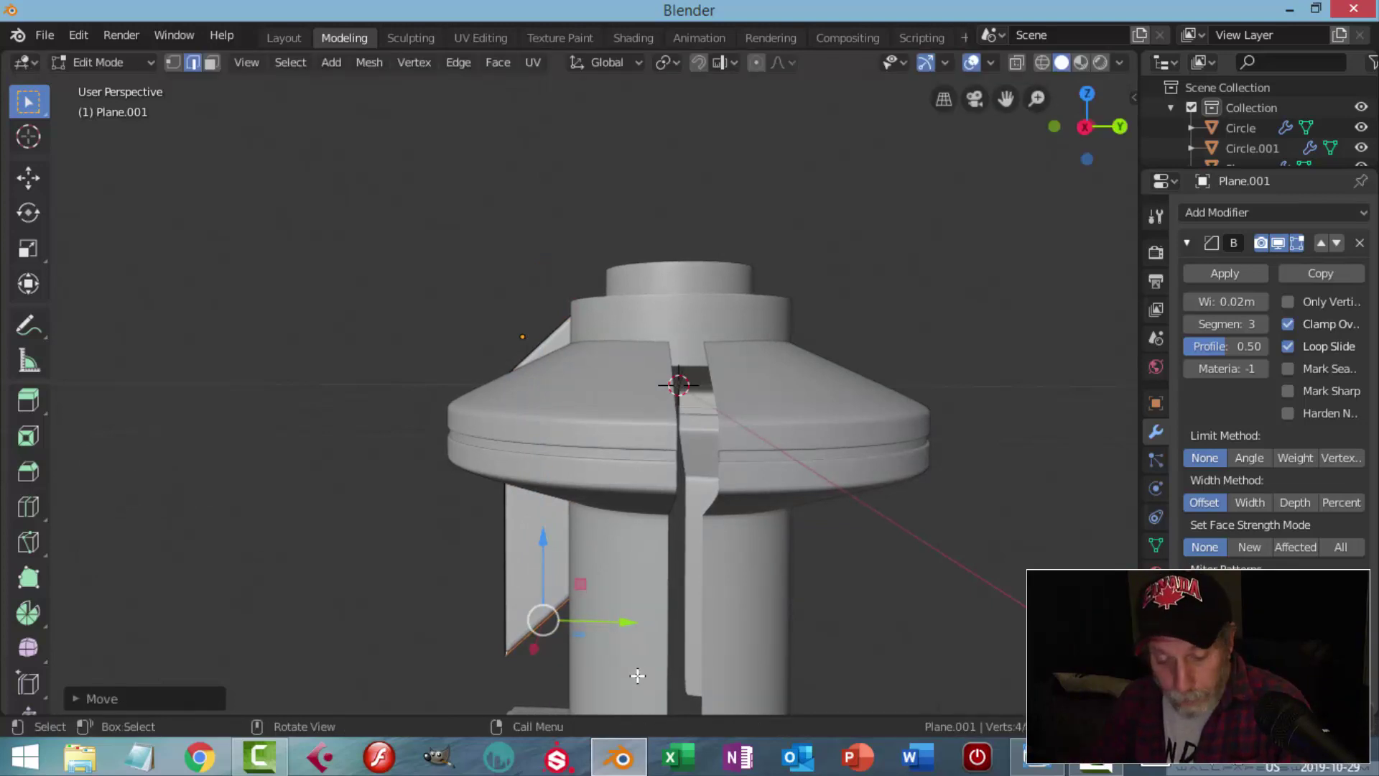
- Flatten the rib's slanted bottom end by scaling it to 0 along Z
{"action": "key", "text": "s"}
{"action": "key", "text": "z"}
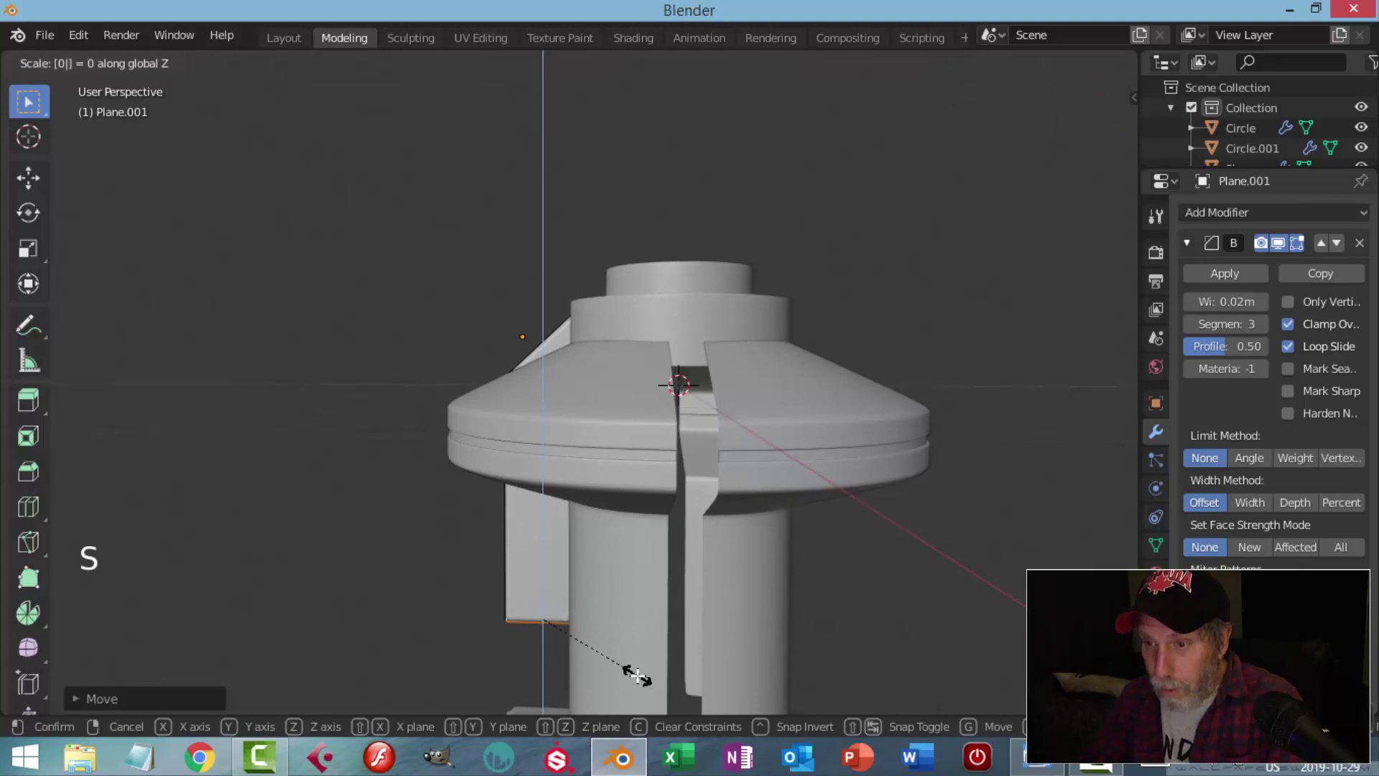
{"action": "key", "text": "Return"}
{"action": "middle_click_drag", "start_coordinate": [539, 616], "coordinate": [499, 661]}
{"action": "key", "text": "alt+a"}
- Move the rib's lower outer edge inward along Y so the leg tapers toward the pedestal column
{"action": "scroll", "coordinate": [597, 674], "scroll_direction": "up", "scroll_amount": 1}
{"action": "left_click", "coordinate": [573, 678]}
{"action": "left_click_drag", "start_coordinate": [498, 661], "coordinate": [548, 661]}
{"action": "key", "text": "alt+a"}
- Lower the rib's bottom face to reach the foot block and return to Object Mode
{"action": "middle_click_drag", "start_coordinate": [548, 661], "coordinate": [648, 623]}
{"action": "key", "text": "3"}
{"action": "left_click", "coordinate": [558, 495]}
{"action": "scroll", "coordinate": [557, 494], "scroll_direction": "down", "scroll_amount": 2}
{"action": "left_click_drag", "start_coordinate": [575, 489], "coordinate": [615, 632]}
{"action": "key", "text": "alt+a"}
{"action": "middle_click_drag", "start_coordinate": [615, 631], "coordinate": [611, 546]}
{"action": "key", "text": "Tab"}
{"action": "key", "text": "alt+a"}
{"action": "scroll", "coordinate": [647, 471], "scroll_direction": "up", "scroll_amount": 2}
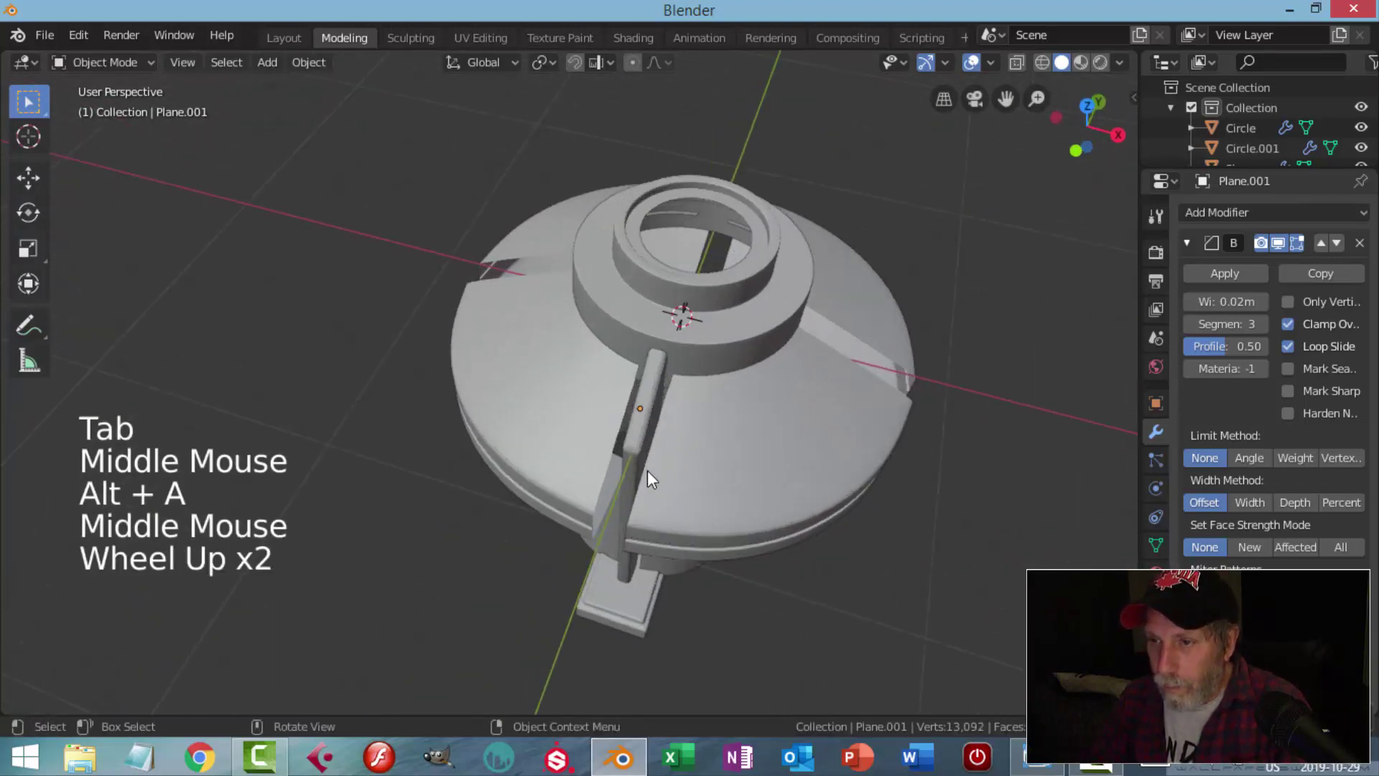
- Set the rib's bevel width to 0.01 m
{"action": "left_click", "coordinate": [639, 406]}
{"action": "middle_click_drag", "start_coordinate": [639, 405], "coordinate": [726, 452]}
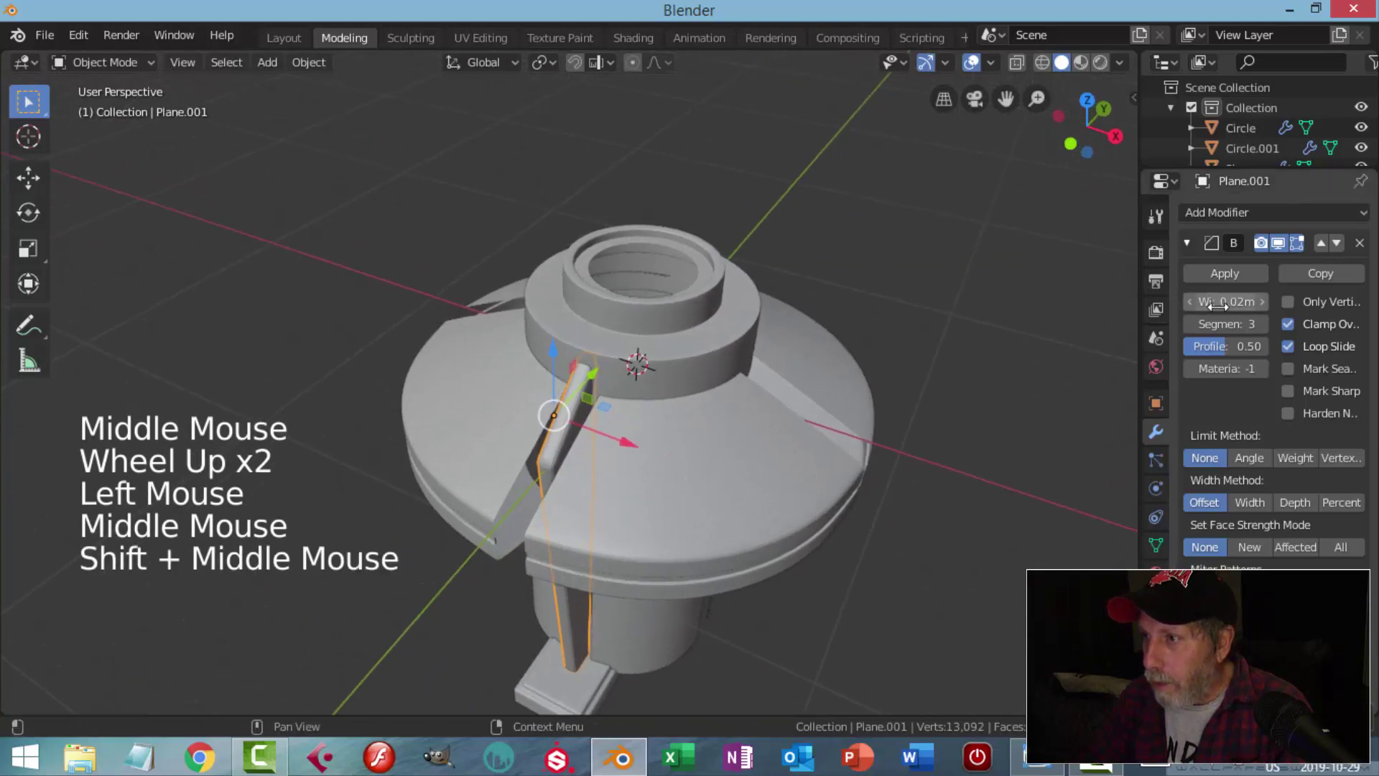
{"action": "left_click", "coordinate": [1242, 302]}
{"action": "type", "text": "0.0"}
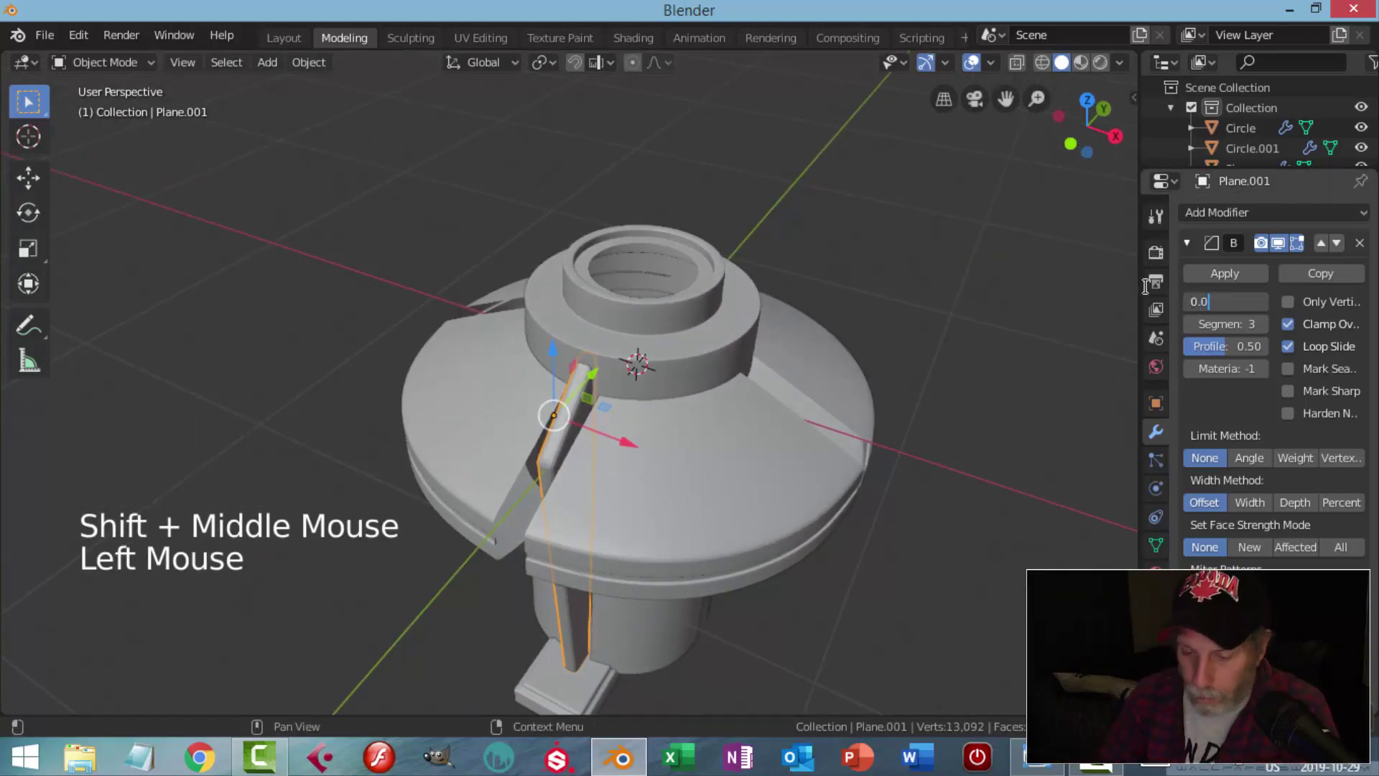
{"action": "type", "text": "1"}
{"action": "left_click", "coordinate": [838, 327]}
{"action": "key", "text": "alt+a"}
{"action": "scroll", "coordinate": [580, 446], "scroll_direction": "down", "scroll_amount": 2}
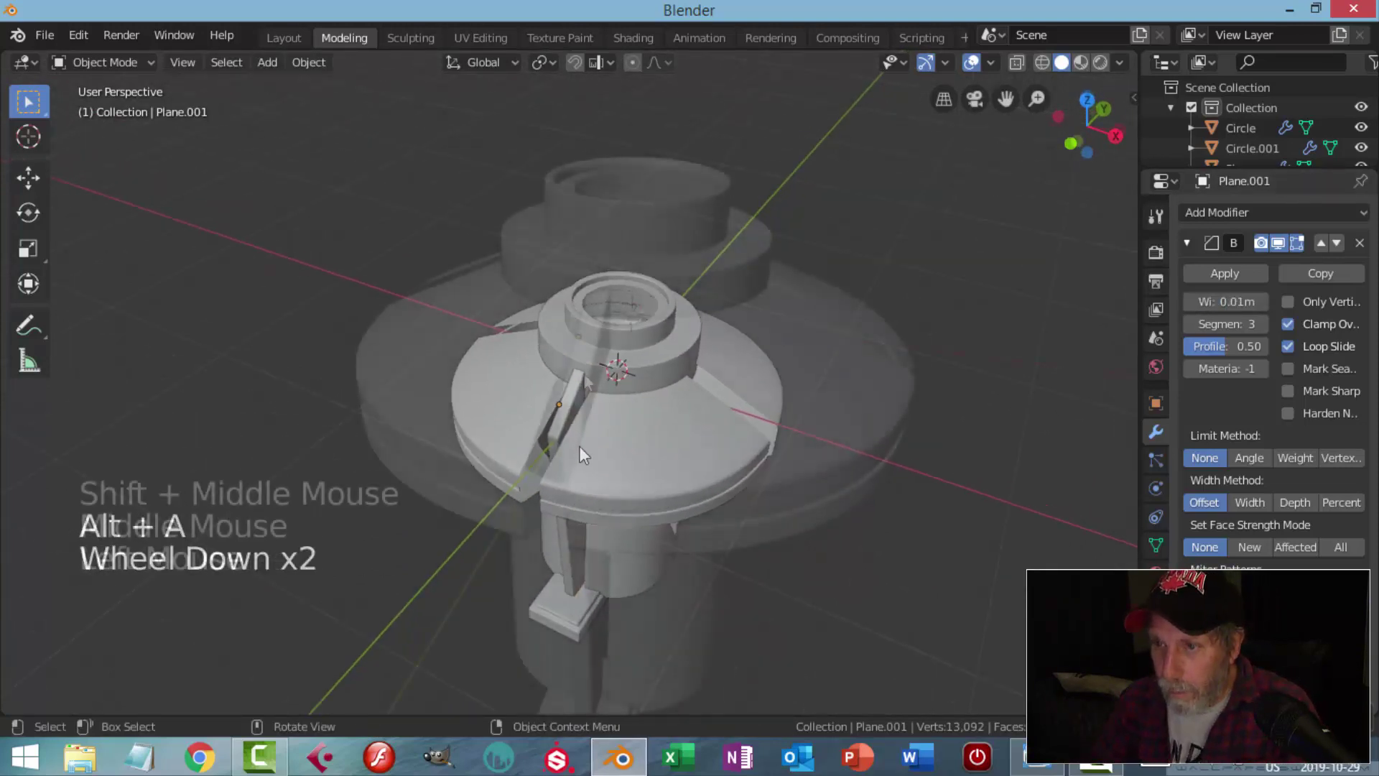
- Duplicate the rib's sloped top face and shift the copy sideways along X, clear of the rib
{"action": "middle_click_drag", "start_coordinate": [579, 446], "coordinate": [617, 453]}
{"action": "left_click", "coordinate": [626, 454]}
{"action": "key", "text": "Tab"}
{"action": "scroll", "coordinate": [628, 455], "scroll_direction": "up", "scroll_amount": 2}
{"action": "key", "text": "3"}
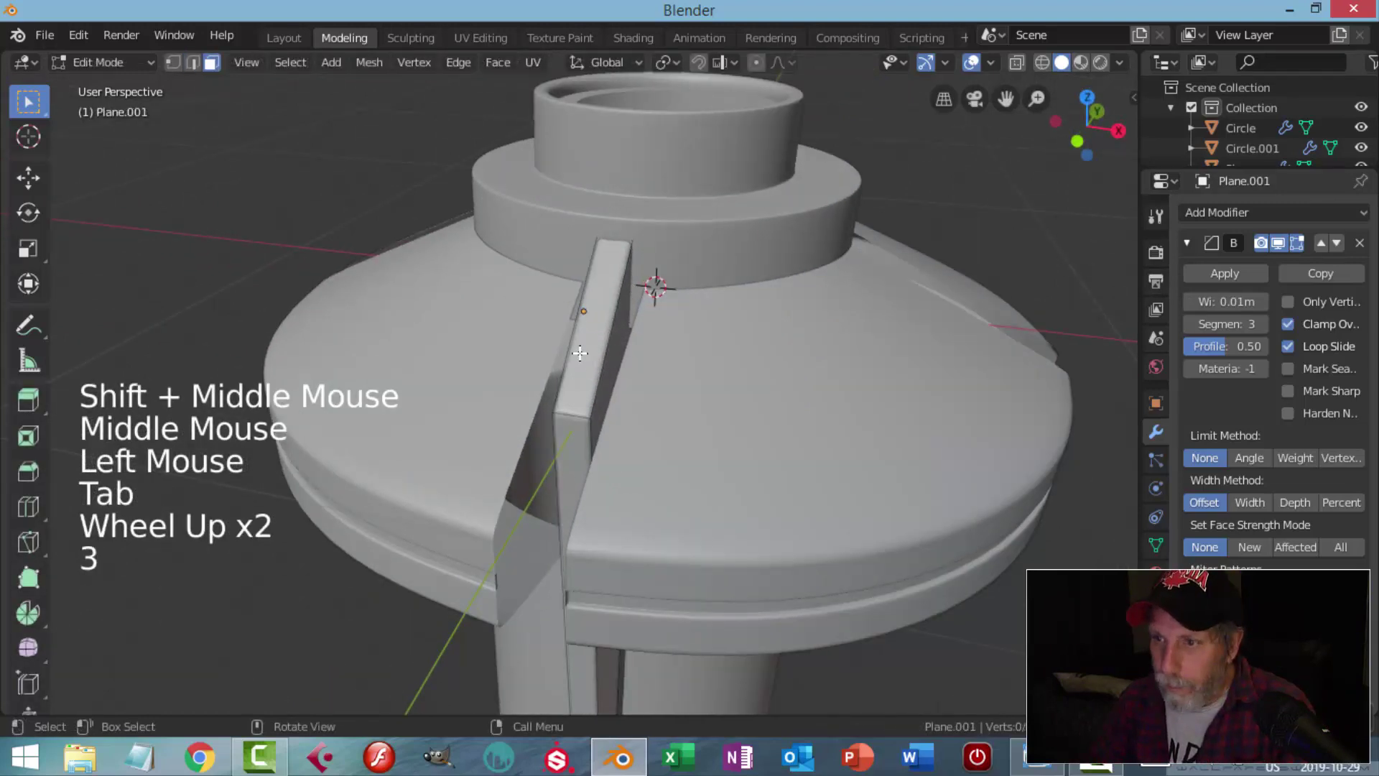
{"action": "left_click", "coordinate": [593, 368]}
{"action": "middle_click_drag", "start_coordinate": [593, 368], "coordinate": [661, 379]}
{"action": "key", "text": "shift+d"}
{"action": "left_click", "coordinate": [665, 380]}
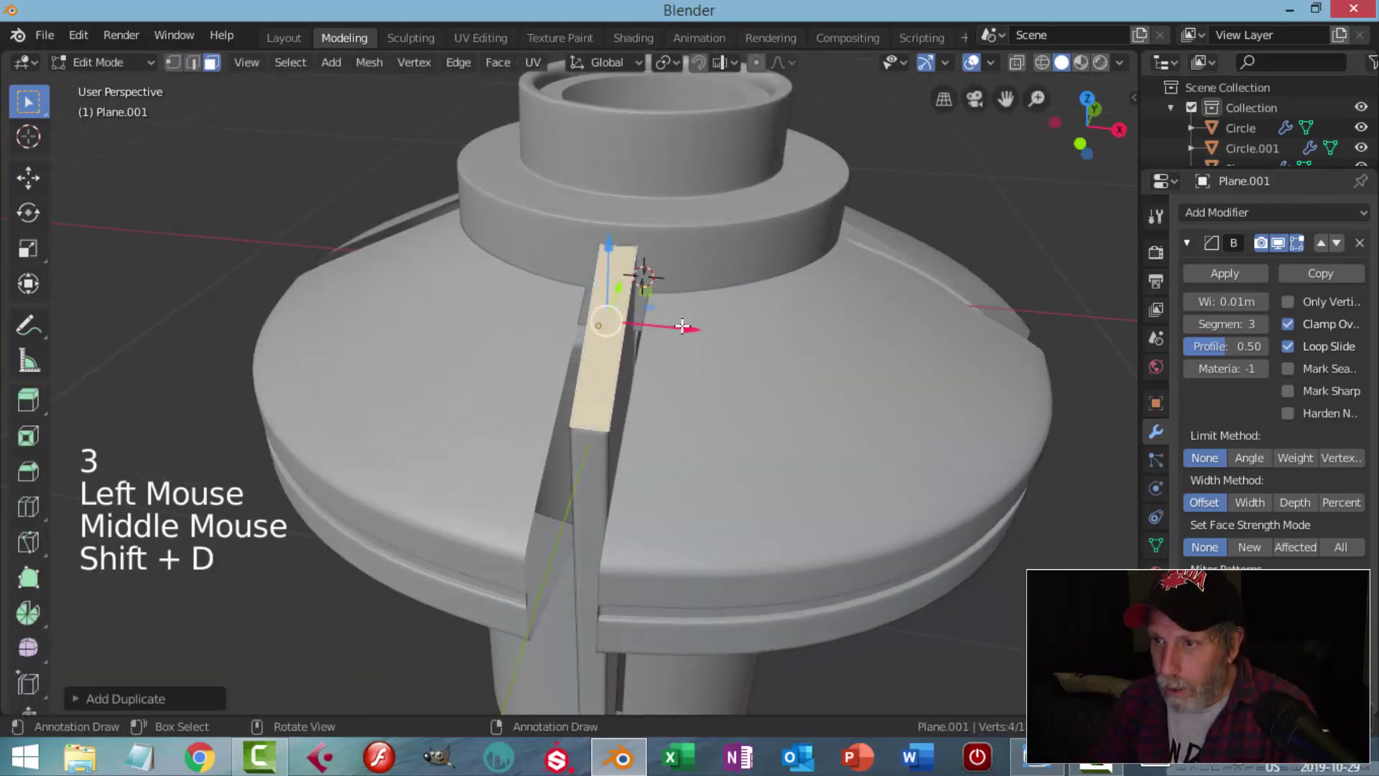
{"action": "key", "text": "g"}
{"action": "key", "text": "x"}
{"action": "middle_click_drag", "start_coordinate": [635, 334], "coordinate": [662, 308]}
- Separate the duplicated sloped face into its own object and return to Object Mode
{"action": "key", "text": "Tab"}
{"action": "key", "text": "Tab"}
{"action": "key", "text": "p"}
{"action": "left_click", "coordinate": [587, 340]}
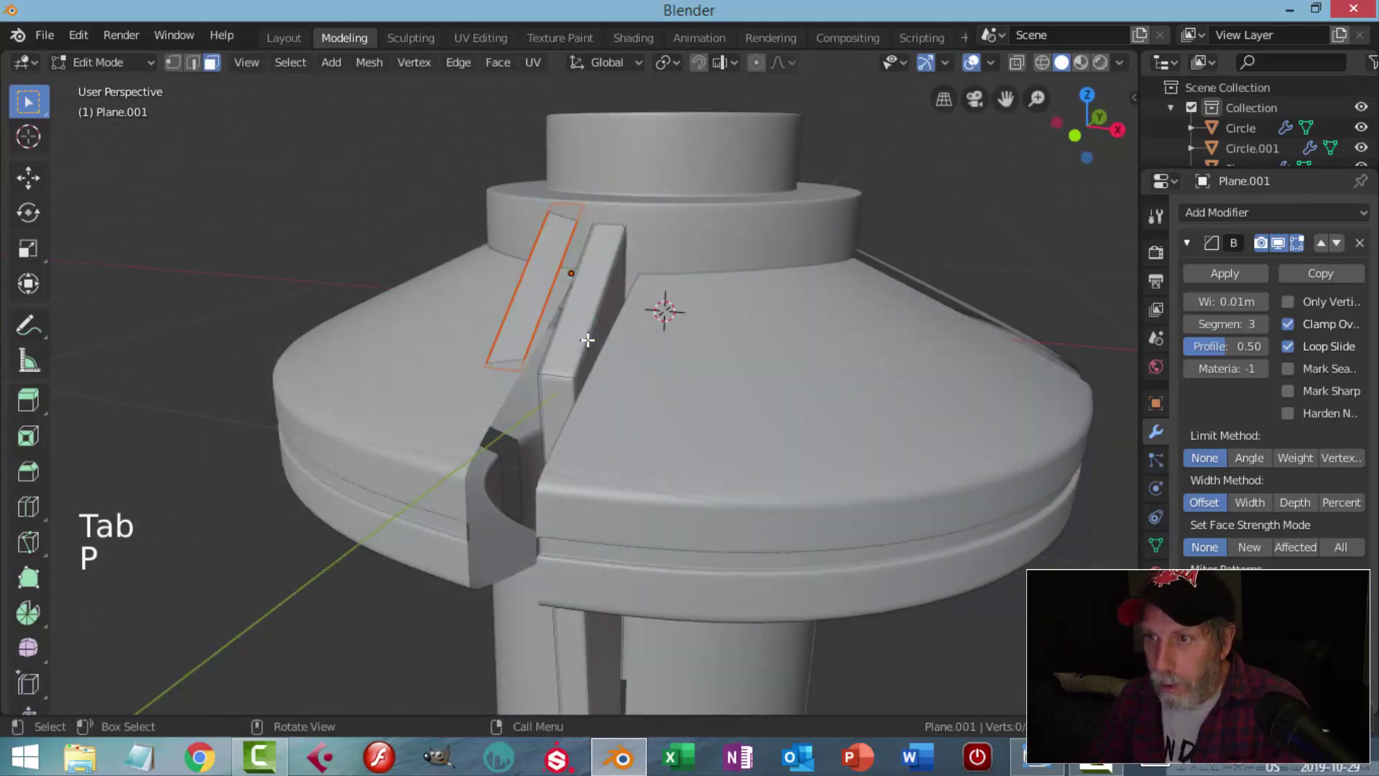
{"action": "key", "text": "Tab"}
{"action": "middle_click_drag", "start_coordinate": [567, 338], "coordinate": [628, 319]}
{"action": "key", "text": "alt+a"}
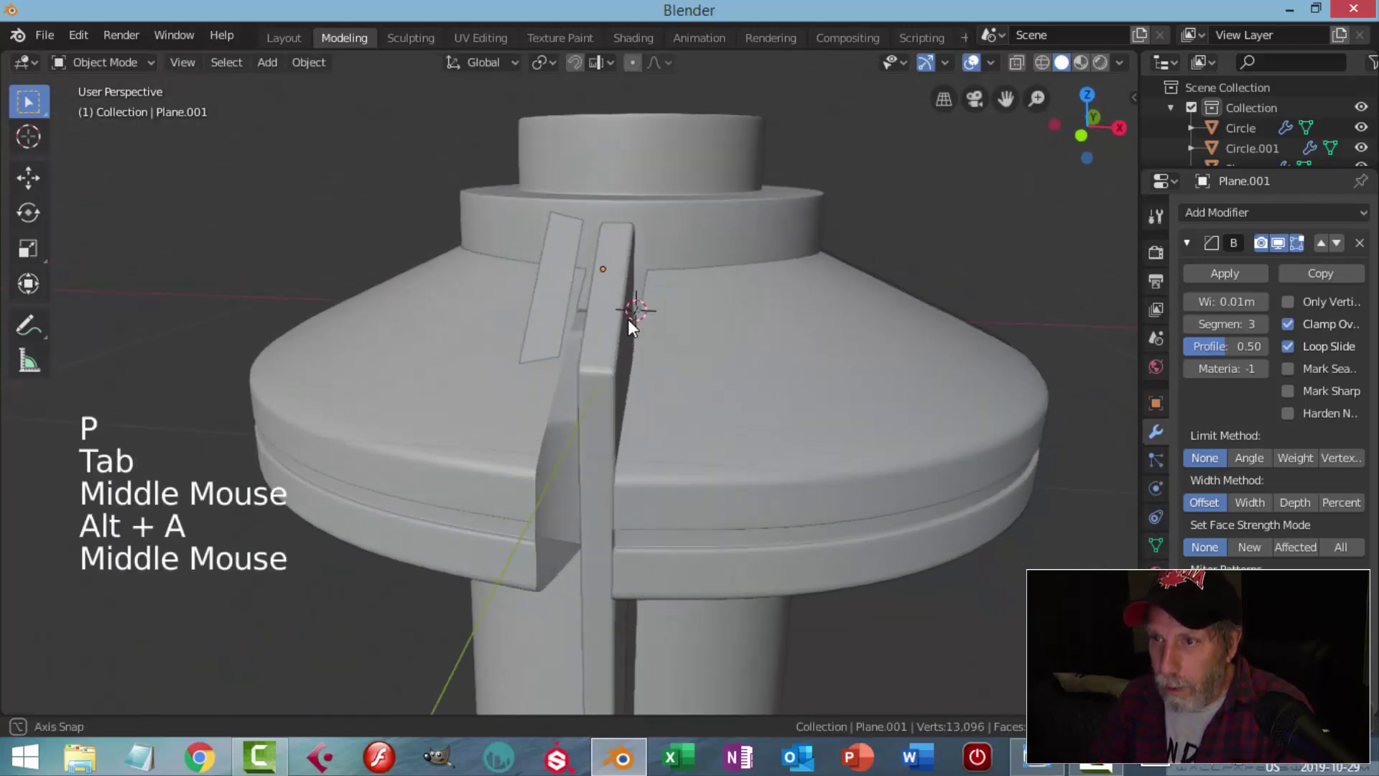
- Select the separated strip, nudge its position, and set its origin to its geometry
{"action": "left_click", "coordinate": [566, 255]}
{"action": "middle_click_drag", "start_coordinate": [566, 255], "coordinate": [521, 318]}
{"action": "left_click_drag", "start_coordinate": [534, 282], "coordinate": [560, 338]}
{"action": "middle_click_drag", "start_coordinate": [560, 338], "coordinate": [625, 280]}
{"action": "left_click", "coordinate": [308, 63]}
{"action": "mouse_move", "coordinate": [359, 107]}
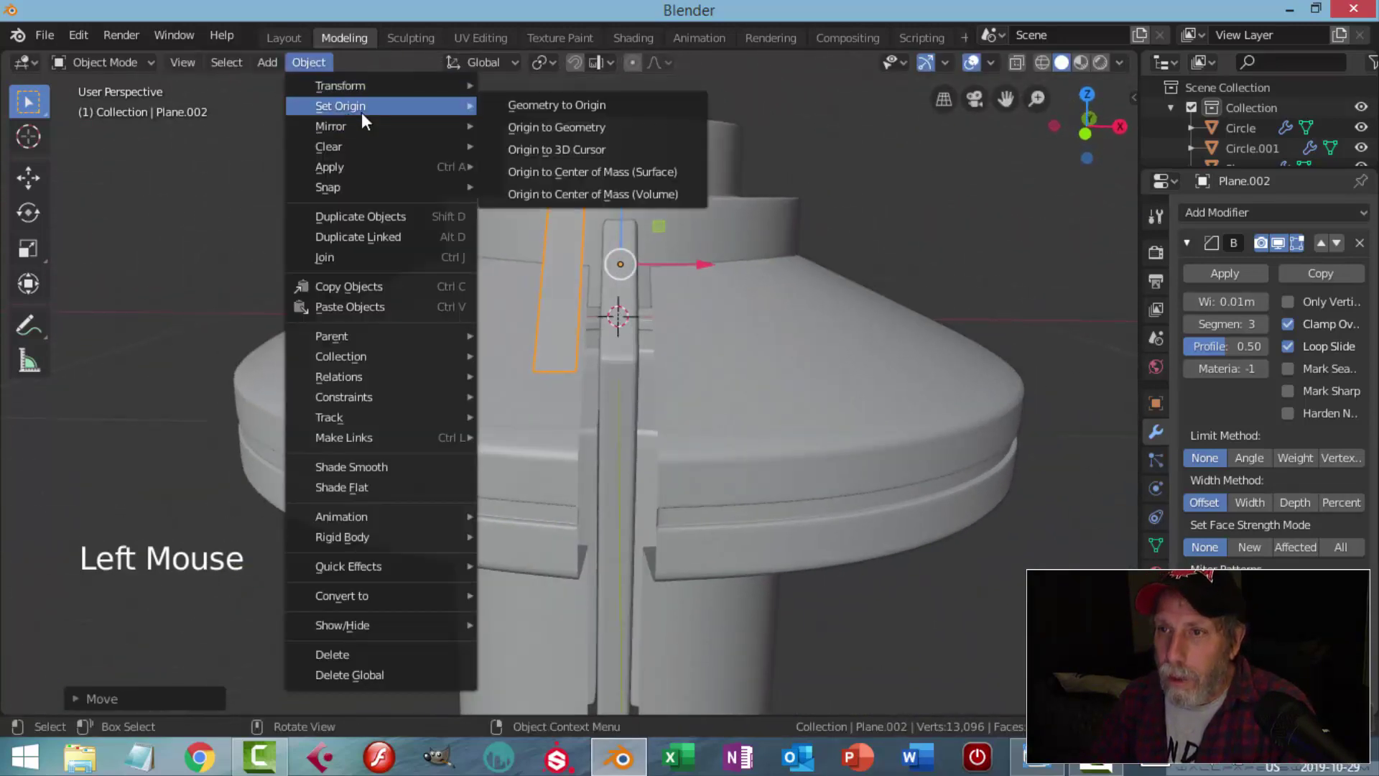
{"action": "left_click", "coordinate": [546, 126]}
{"action": "middle_click_drag", "start_coordinate": [546, 127], "coordinate": [506, 251]}
- Move the whole strip mesh down toward the console slope and shift it along X over the gap
{"action": "key", "text": "Tab"}
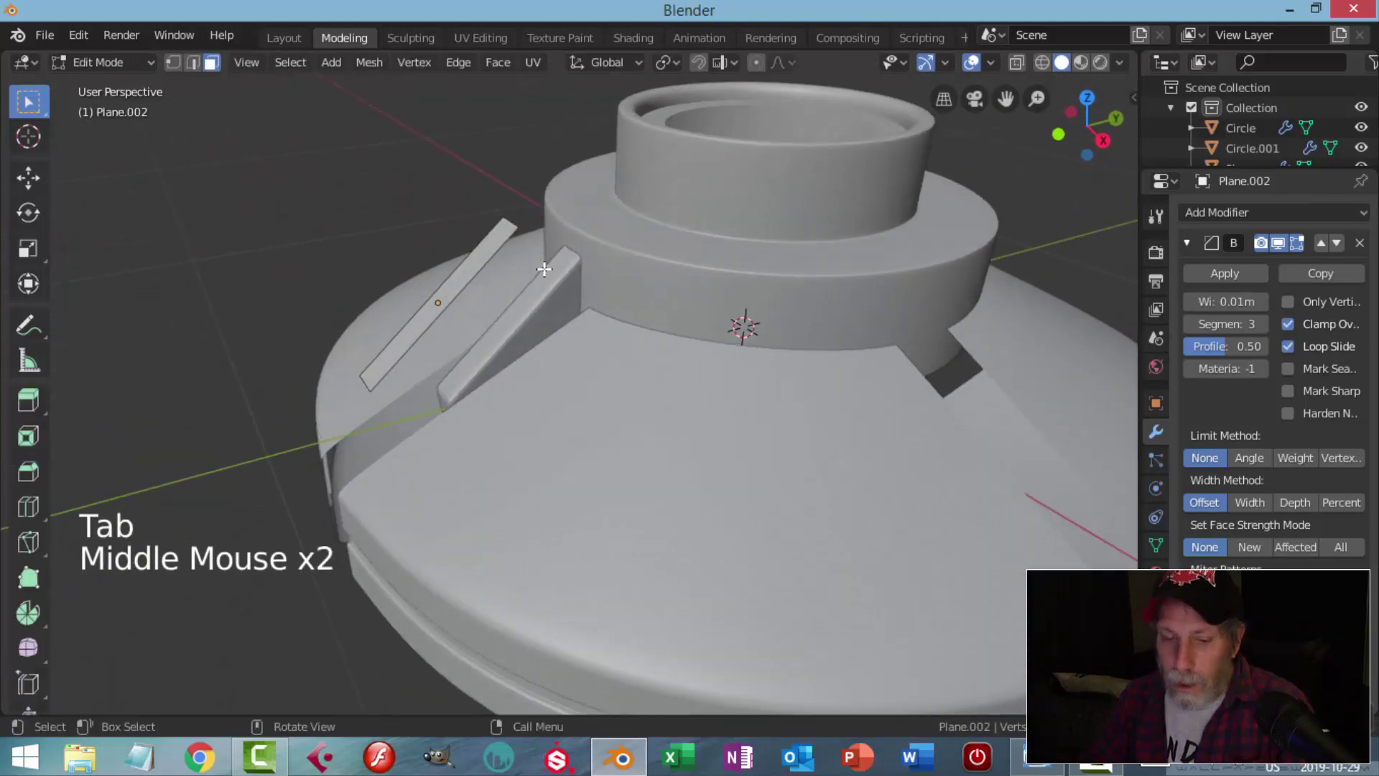
{"action": "key", "text": "2"}
{"action": "left_click", "coordinate": [510, 220]}
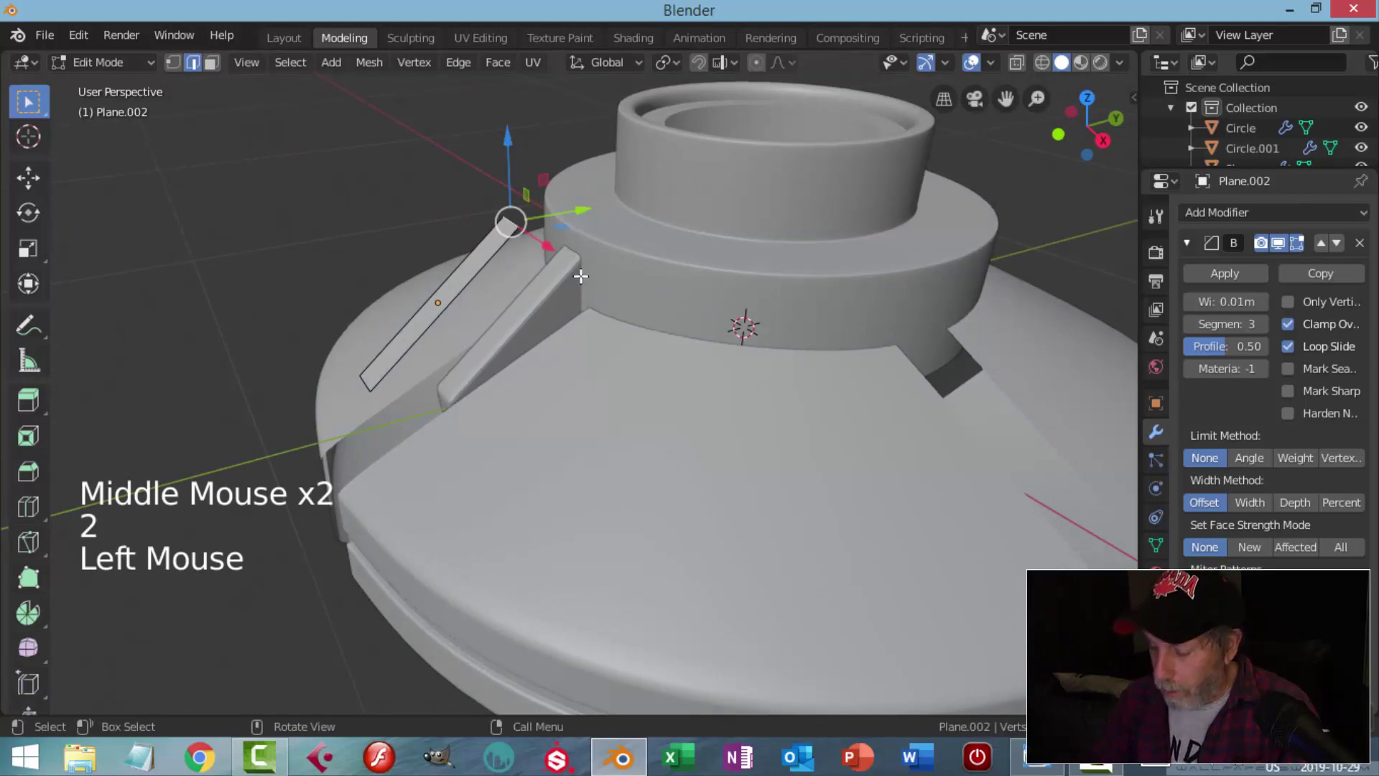
{"action": "key", "text": "KP_3"}
{"action": "scroll", "coordinate": [571, 276], "scroll_direction": "up", "scroll_amount": 2}
{"action": "middle_click_drag", "start_coordinate": [571, 276], "coordinate": [599, 421], "text": "shift"}
{"action": "key", "text": "a"}
{"action": "key", "text": "g"}
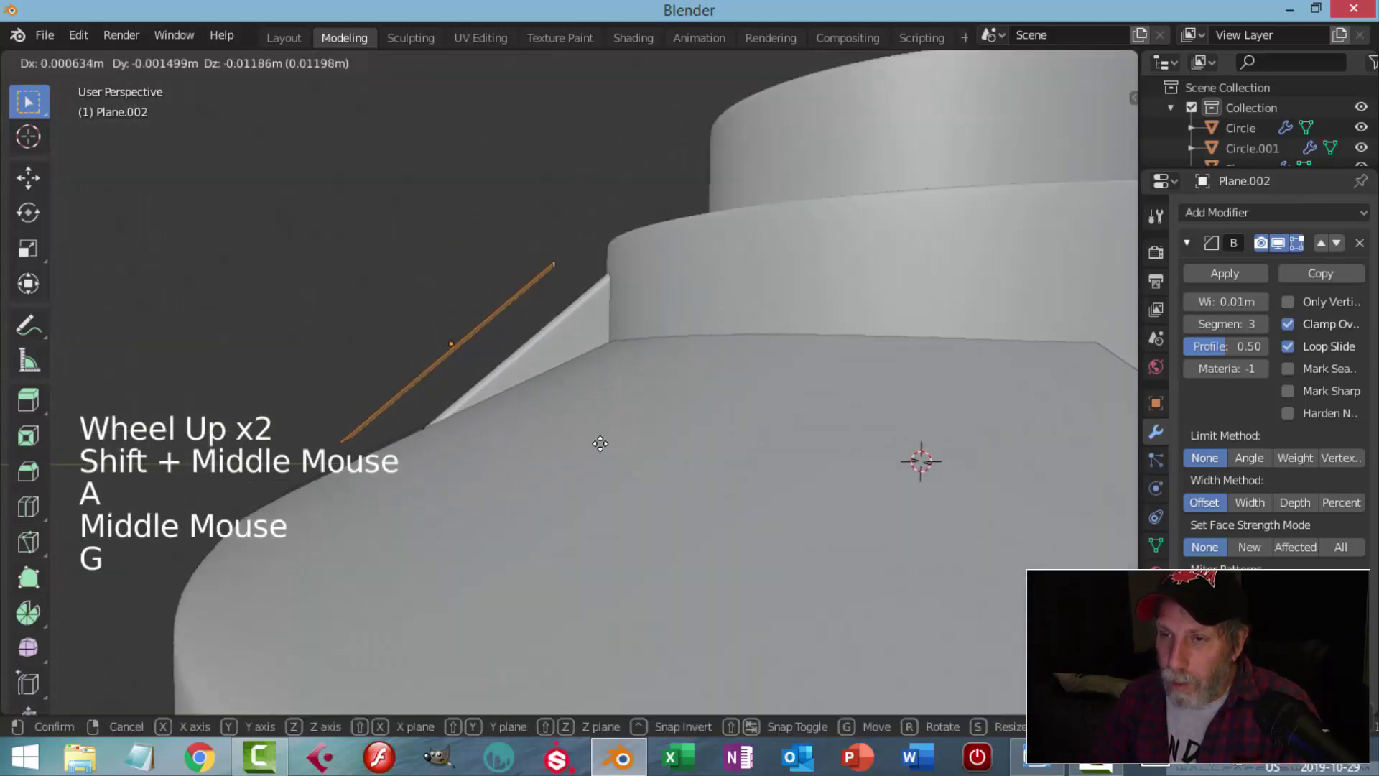
{"action": "left_click", "coordinate": [600, 470]}
{"action": "middle_click_drag", "start_coordinate": [600, 470], "coordinate": [702, 455]}
{"action": "left_click_drag", "start_coordinate": [629, 433], "coordinate": [653, 434]}
{"action": "key", "text": "alt+a"}
{"action": "middle_click_drag", "start_coordinate": [654, 434], "coordinate": [607, 394]}
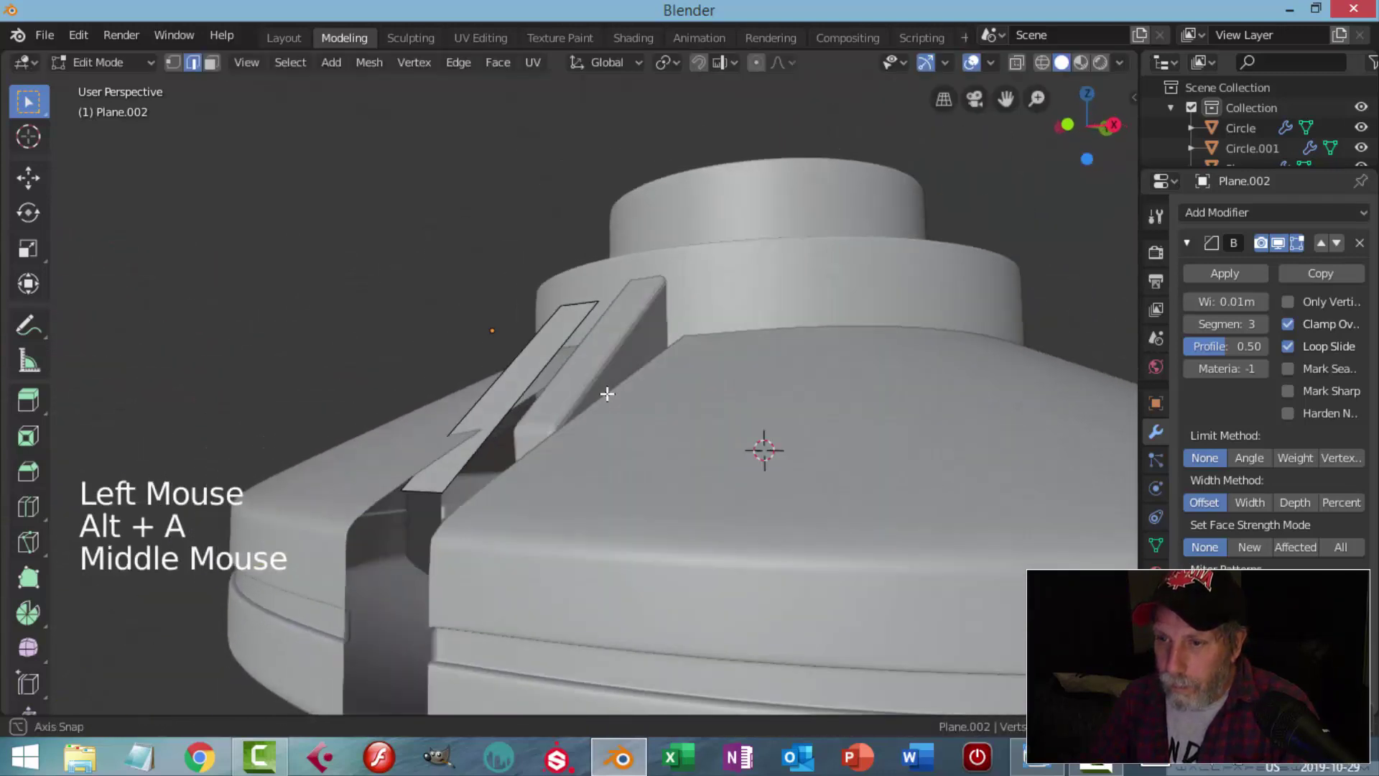
- Raise the strip's outer edge slightly and lower its inner edge so it follows the console's slope
{"action": "left_click", "coordinate": [436, 485]}
{"action": "middle_click_drag", "start_coordinate": [510, 481], "coordinate": [505, 488]}
{"action": "left_click_drag", "start_coordinate": [351, 417], "coordinate": [332, 381]}
{"action": "key", "text": "alt+a"}
{"action": "left_click", "coordinate": [563, 296]}
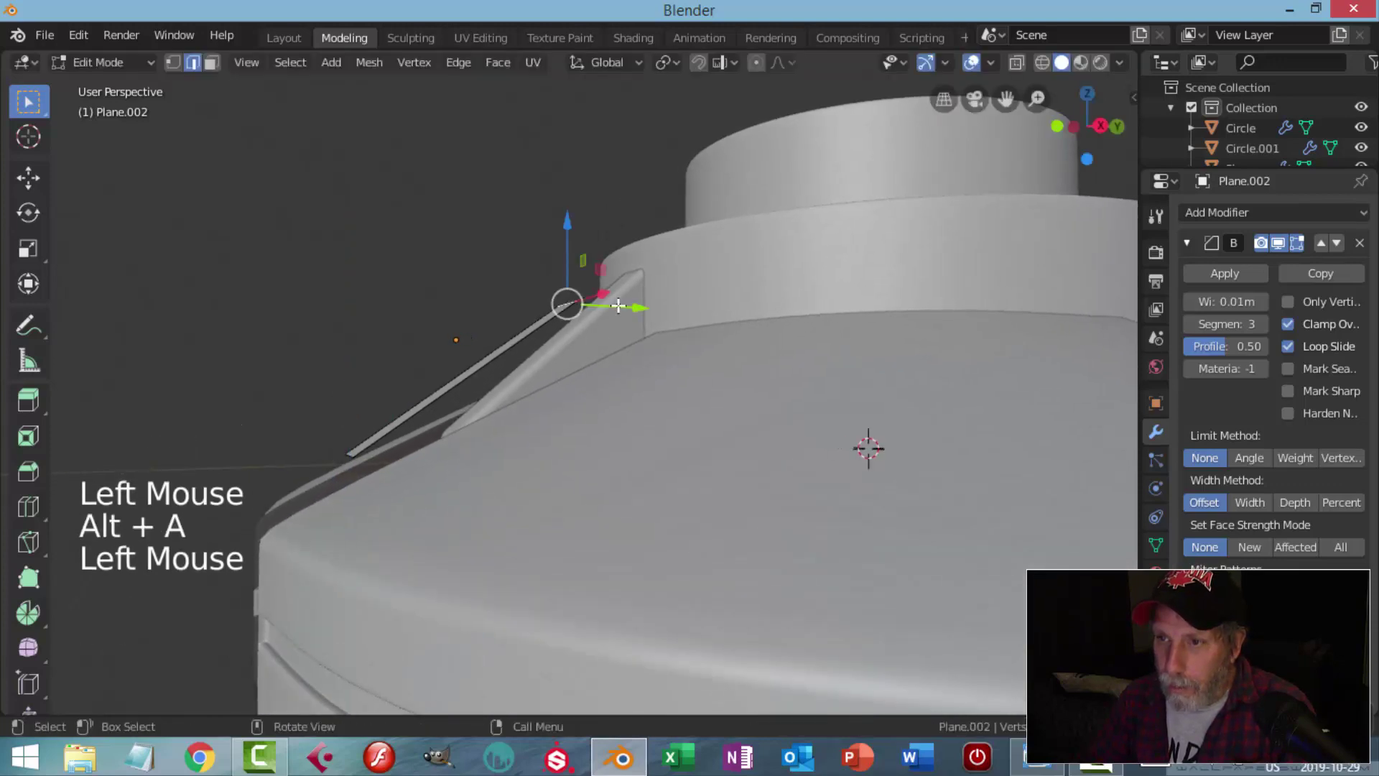
{"action": "middle_click_drag", "start_coordinate": [563, 296], "coordinate": [649, 293]}
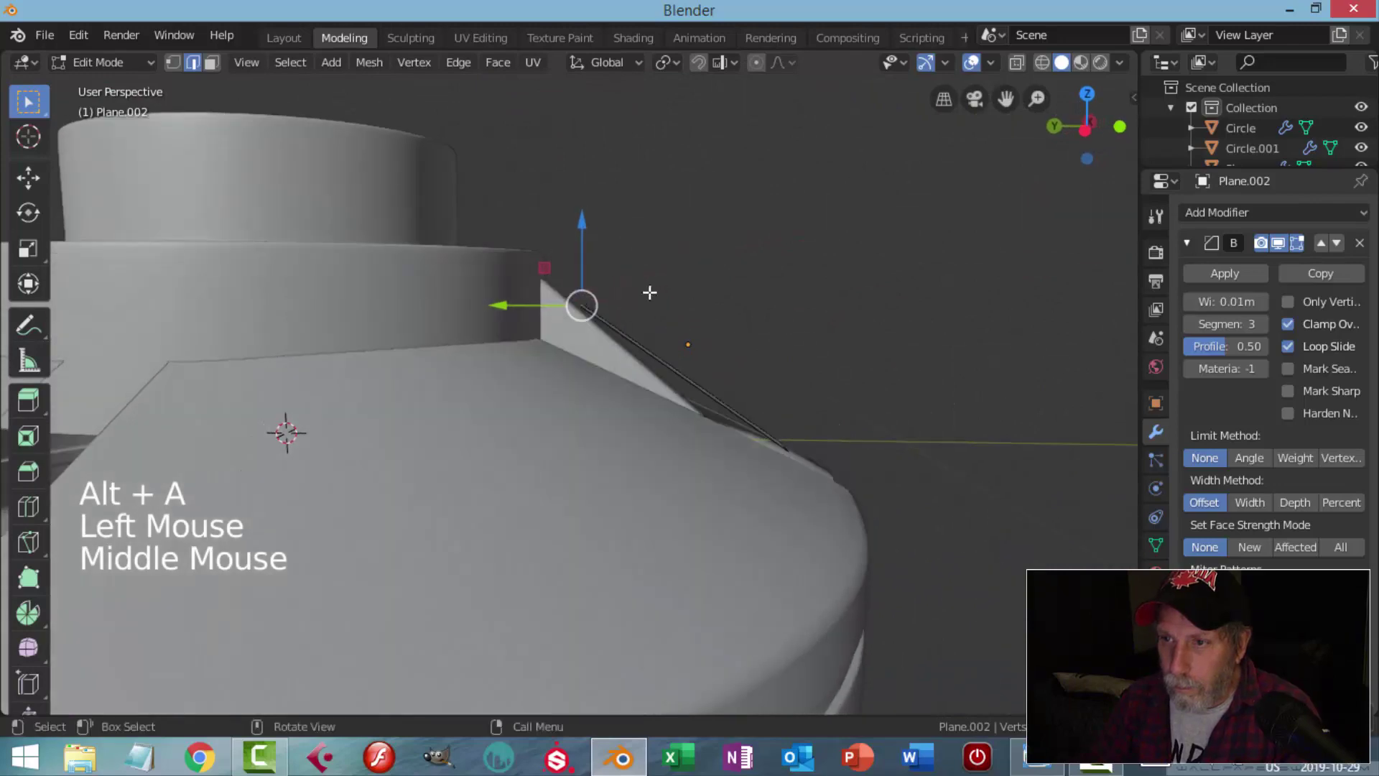
{"action": "left_click_drag", "start_coordinate": [580, 236], "coordinate": [564, 287]}
{"action": "middle_click_drag", "start_coordinate": [564, 287], "coordinate": [992, 406]}
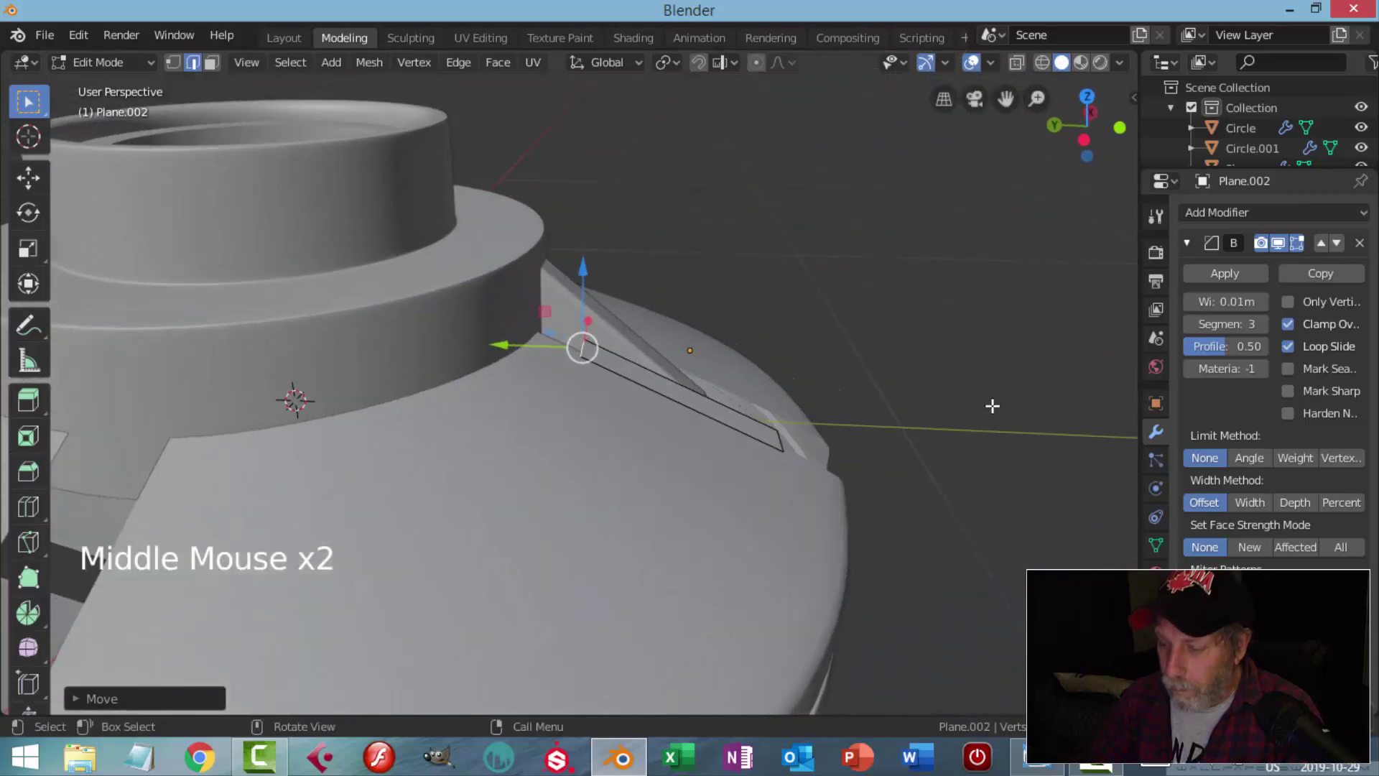
- In the wireframe right side view, move the strip's inner edge about 0.08 m inward and 0.03 m up to meet the collar
{"action": "key", "text": "KP_3"}
{"action": "key", "text": "z"}
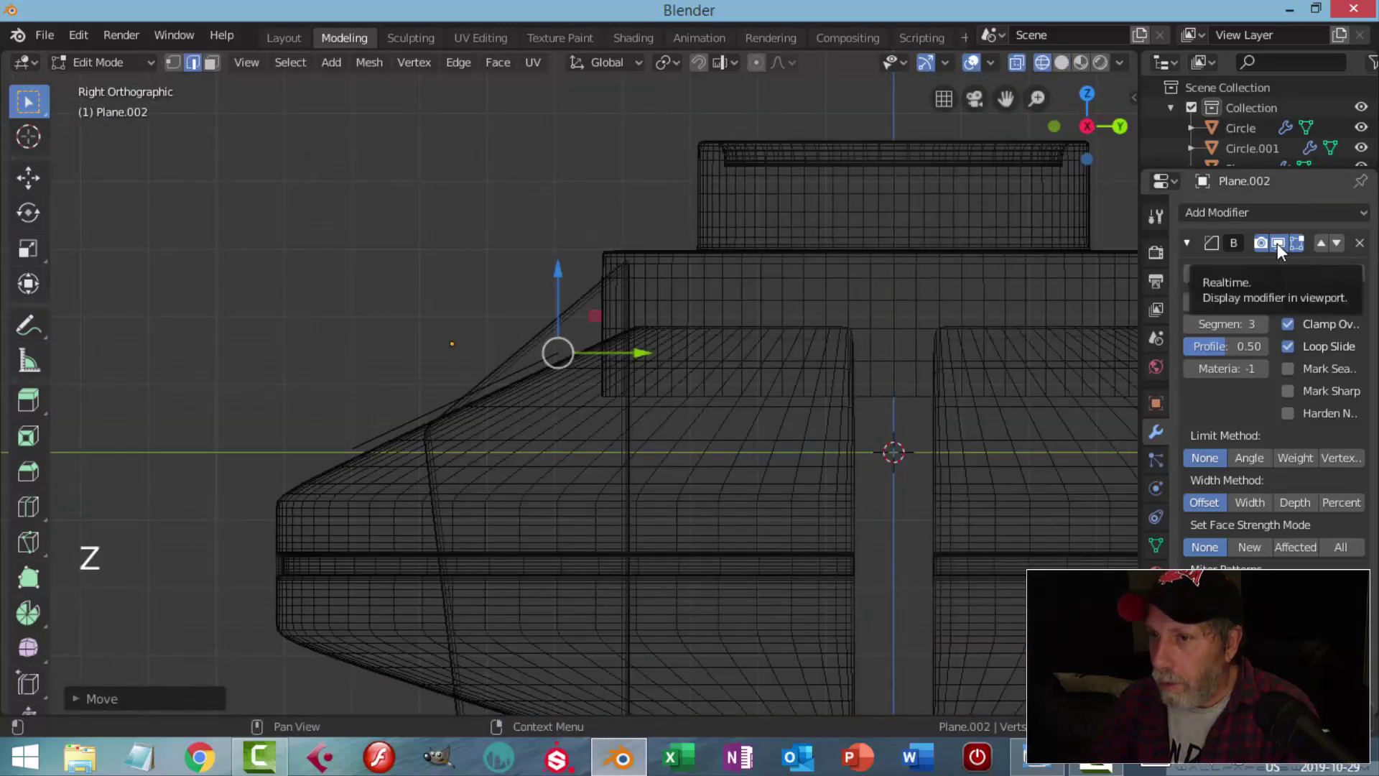
{"action": "middle_click_drag", "start_coordinate": [533, 386], "coordinate": [551, 398]}
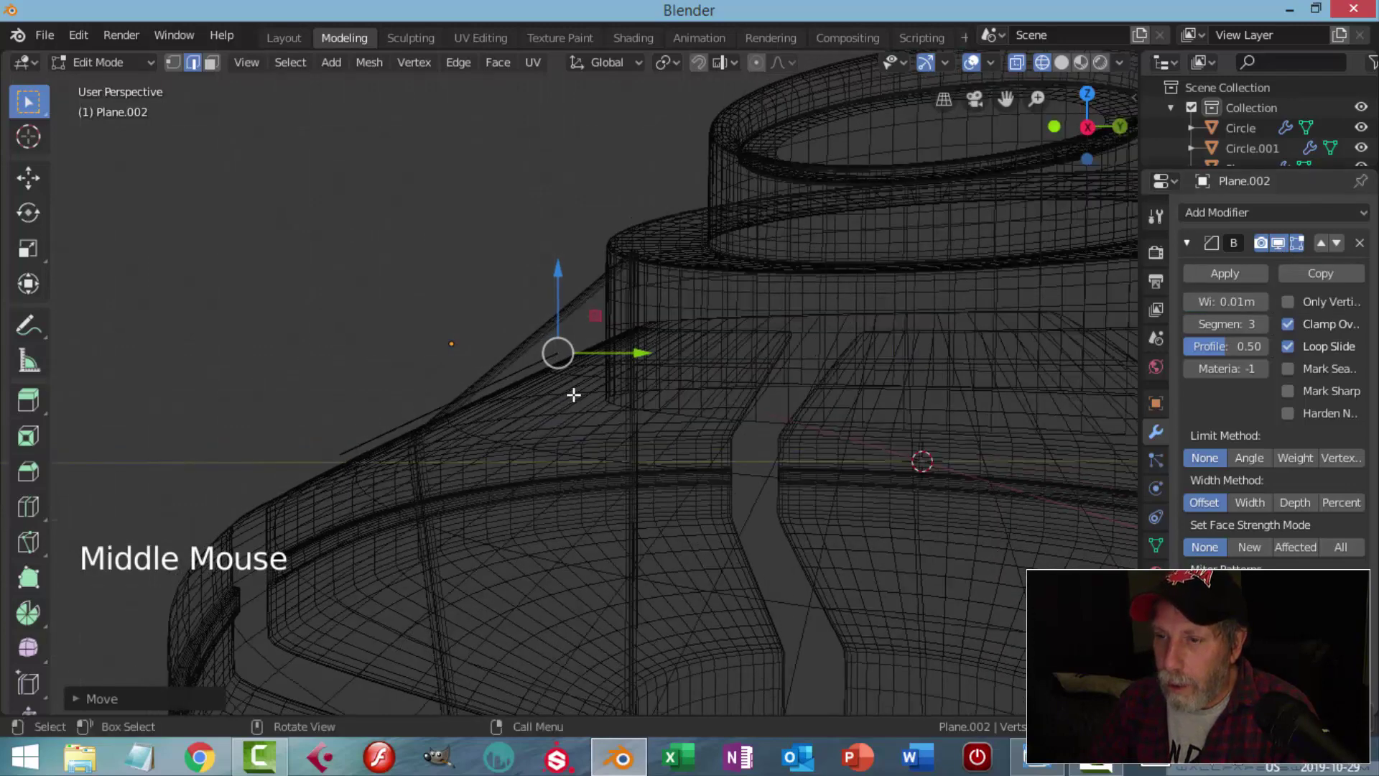
{"action": "key", "text": "KP_3"}
{"action": "key", "text": "g"}
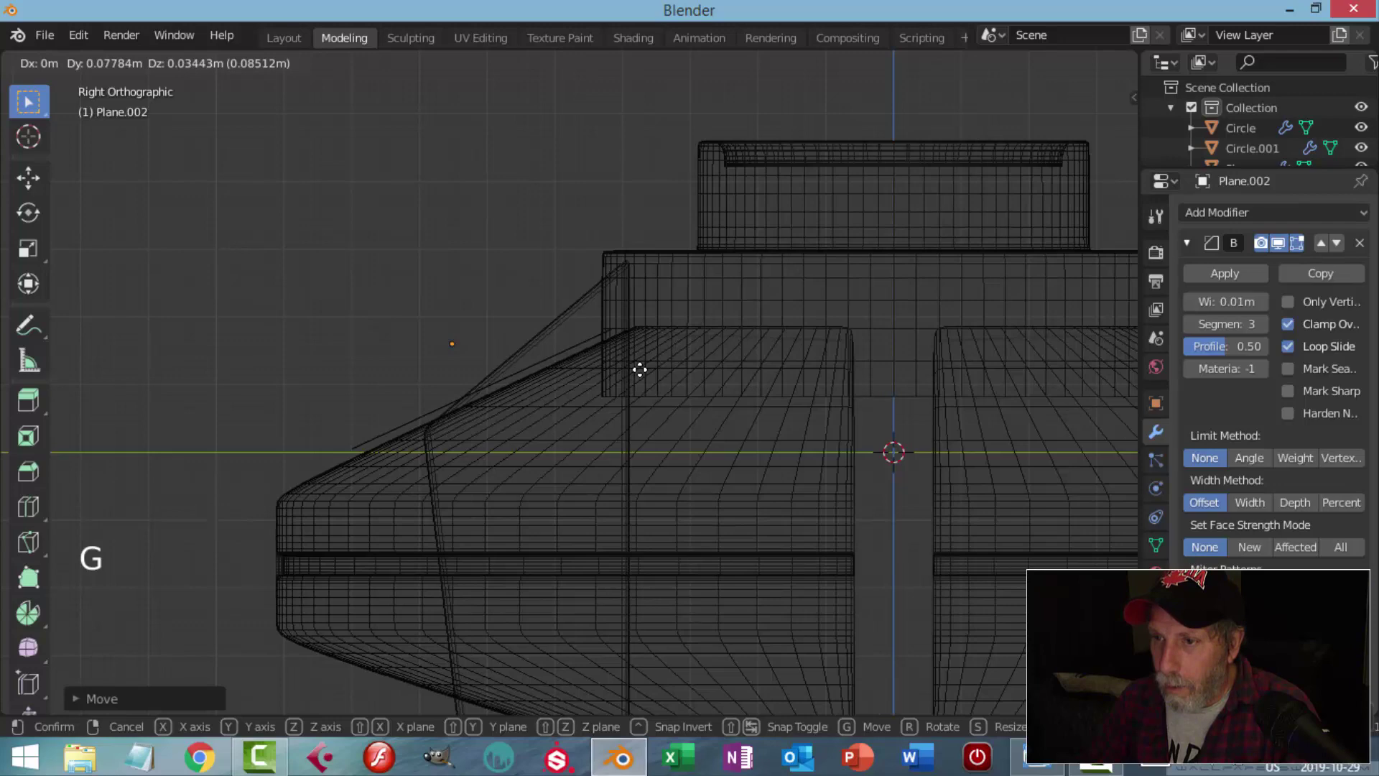
{"action": "right_click", "coordinate": [640, 369]}
{"action": "key", "text": "alt+a"}
- Move the strip's outer edge about 0.13 m outward and 0.07 m down, just past the console's rim
{"action": "mouse_move", "coordinate": [342, 443]}
{"action": "middle_mouse_down"}
{"action": "mouse_move", "coordinate": [372, 508]}
{"action": "mouse_move", "coordinate": [344, 464]}
{"action": "middle_mouse_up"}
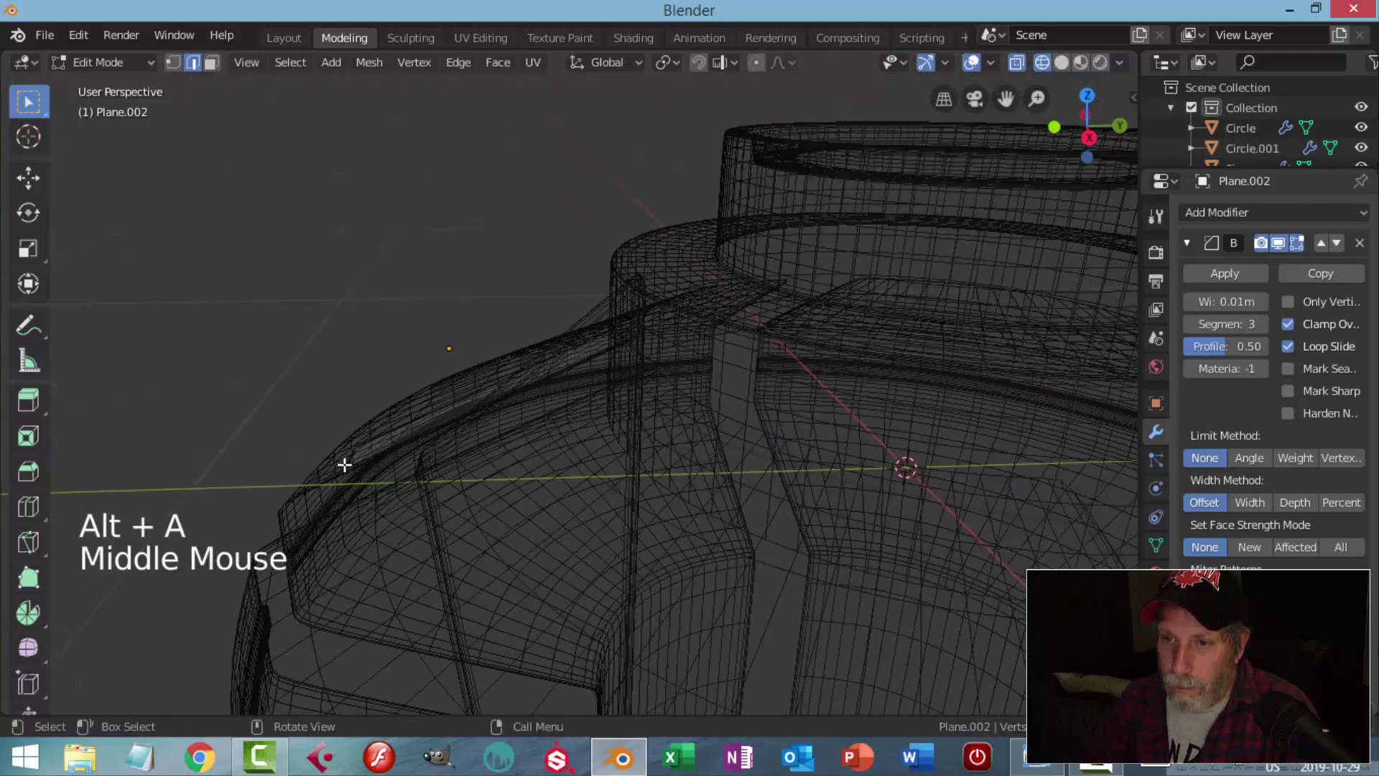
{"action": "left_click", "coordinate": [351, 458]}
{"action": "key", "text": "KP_3"}
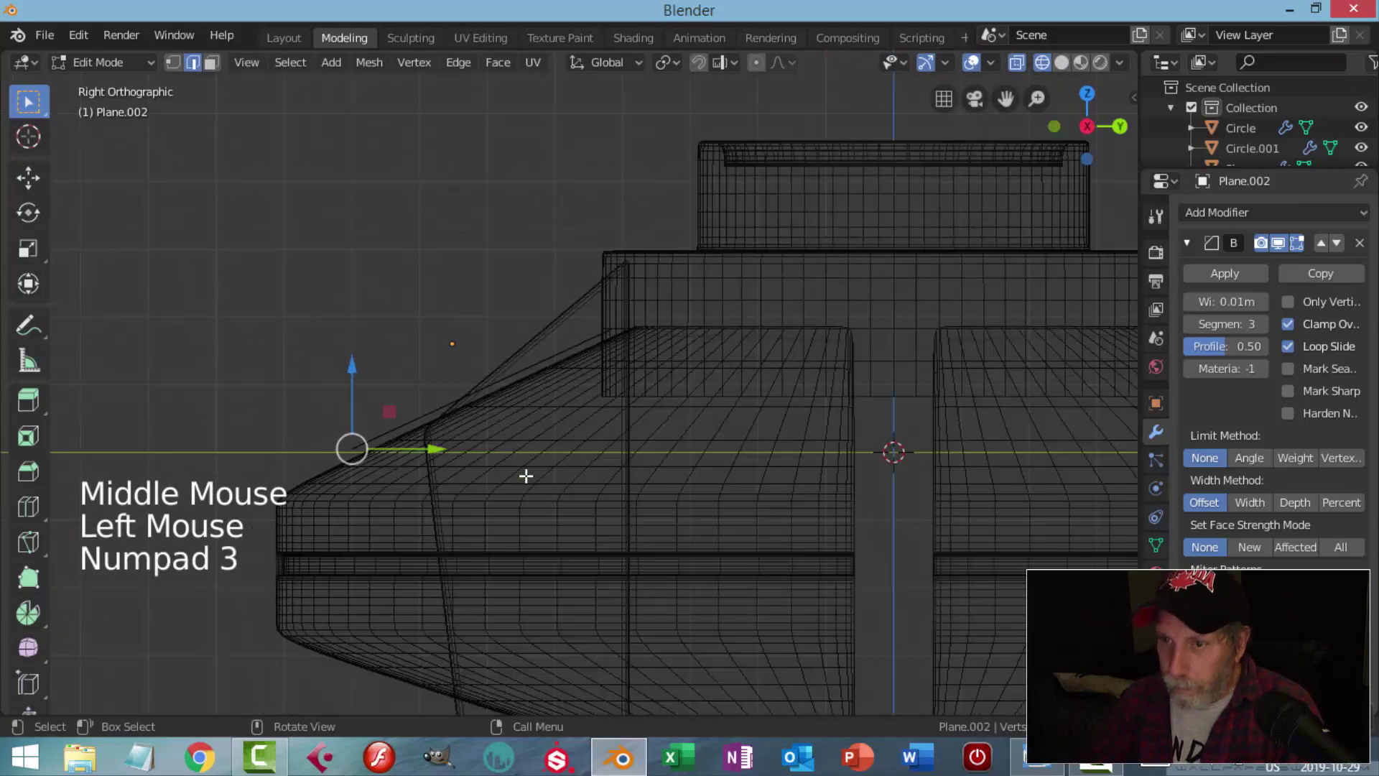
{"action": "key", "text": "g"}
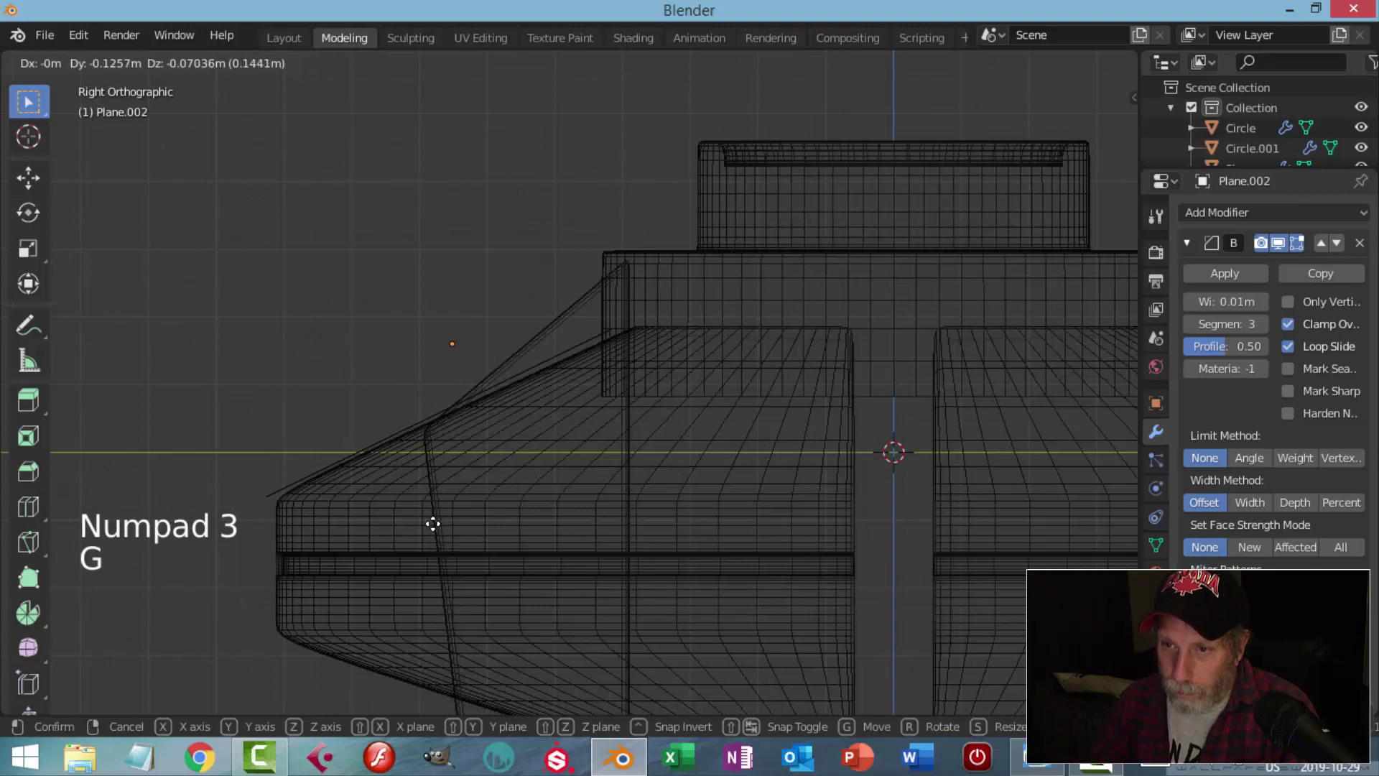
{"action": "left_click", "coordinate": [434, 523]}
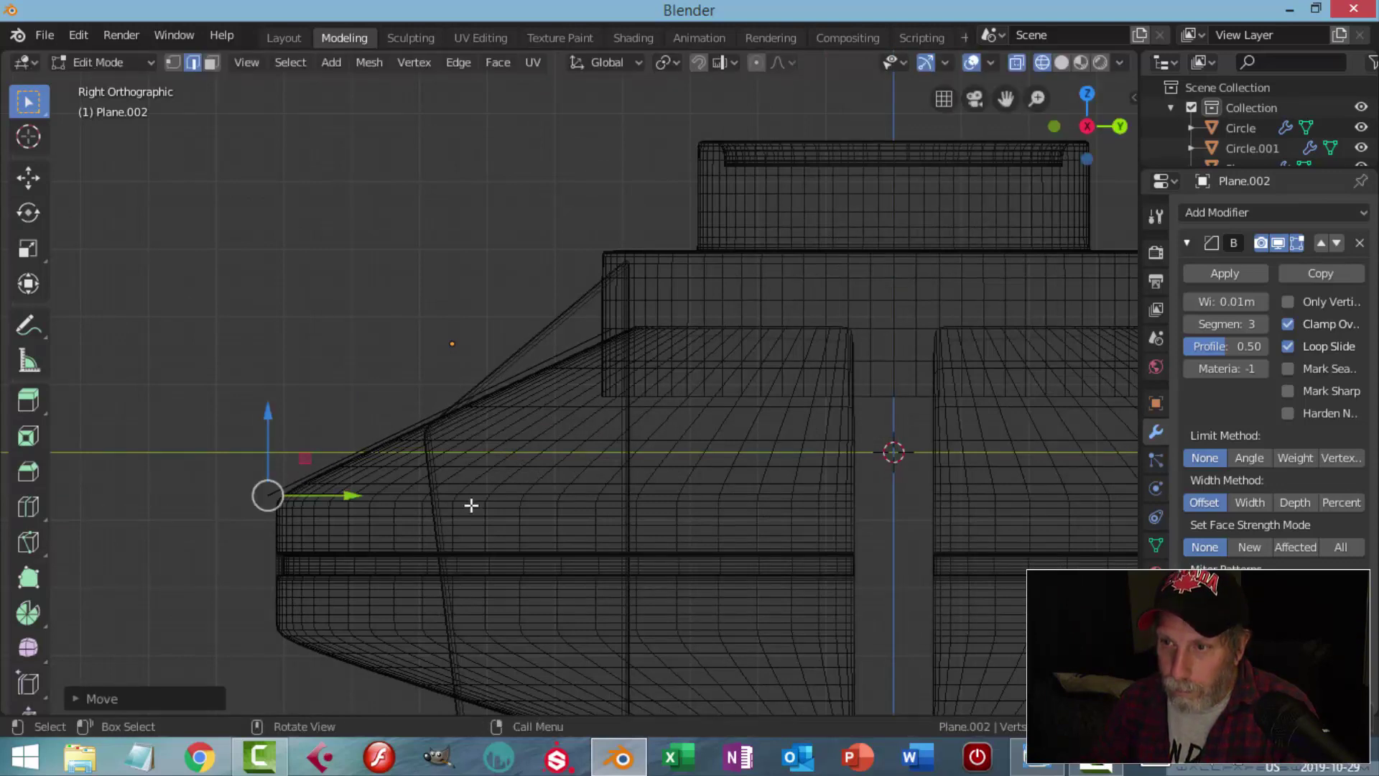
- Select the whole strip and extrude it straight down to the lower corner of the console's rim
{"action": "scroll", "coordinate": [472, 505], "scroll_direction": "down", "scroll_amount": 1}
{"action": "key", "text": "a"}
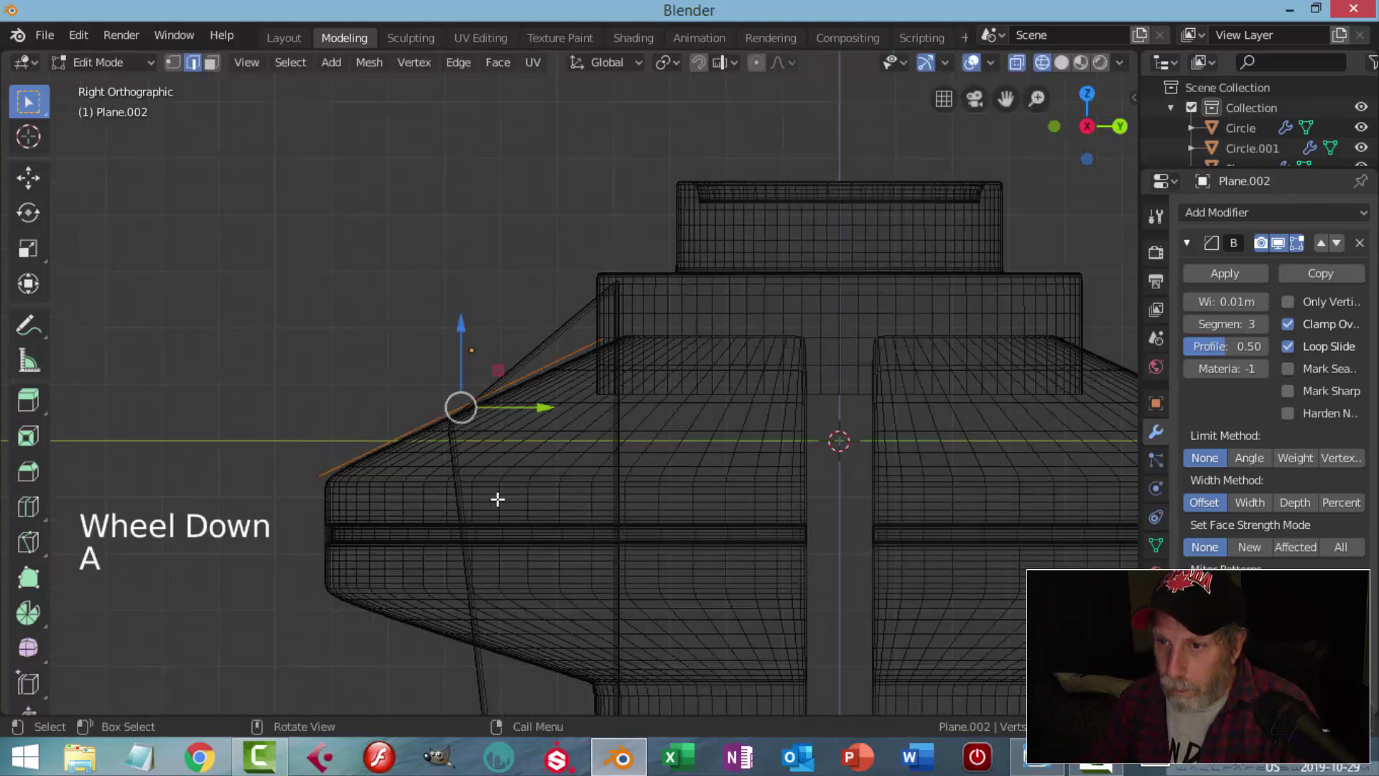
{"action": "key", "text": "e"}
{"action": "left_click_drag", "start_coordinate": [462, 338], "coordinate": [456, 478]}
{"action": "key", "text": "alt+a"}
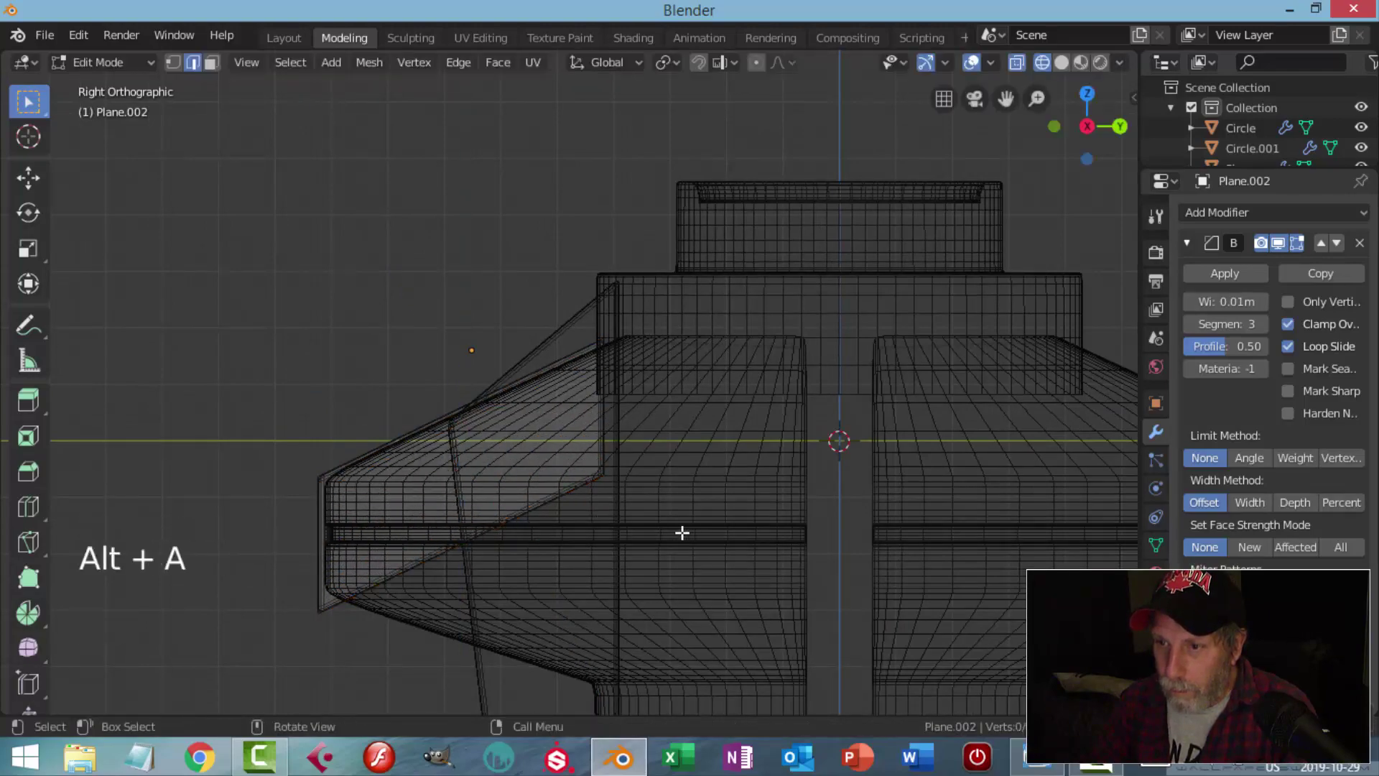
- Lower the extrusion's bottom inner edge along Z to just below where the console's underside meets the pedestal column
{"action": "middle_click_drag", "start_coordinate": [680, 532], "coordinate": [579, 509]}
{"action": "left_click", "coordinate": [572, 477]}
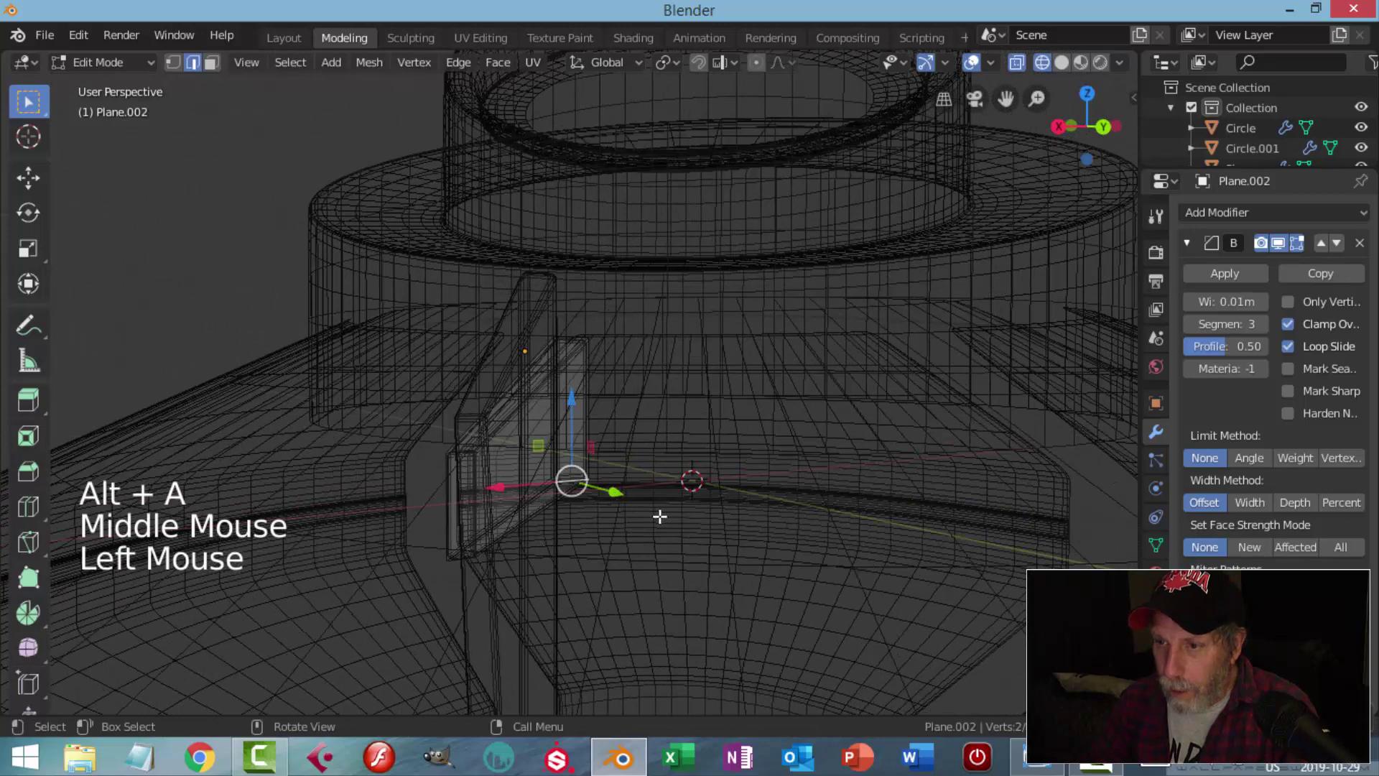
{"action": "key", "text": "KP_3"}
{"action": "scroll", "coordinate": [657, 544], "scroll_direction": "down", "scroll_amount": 2}
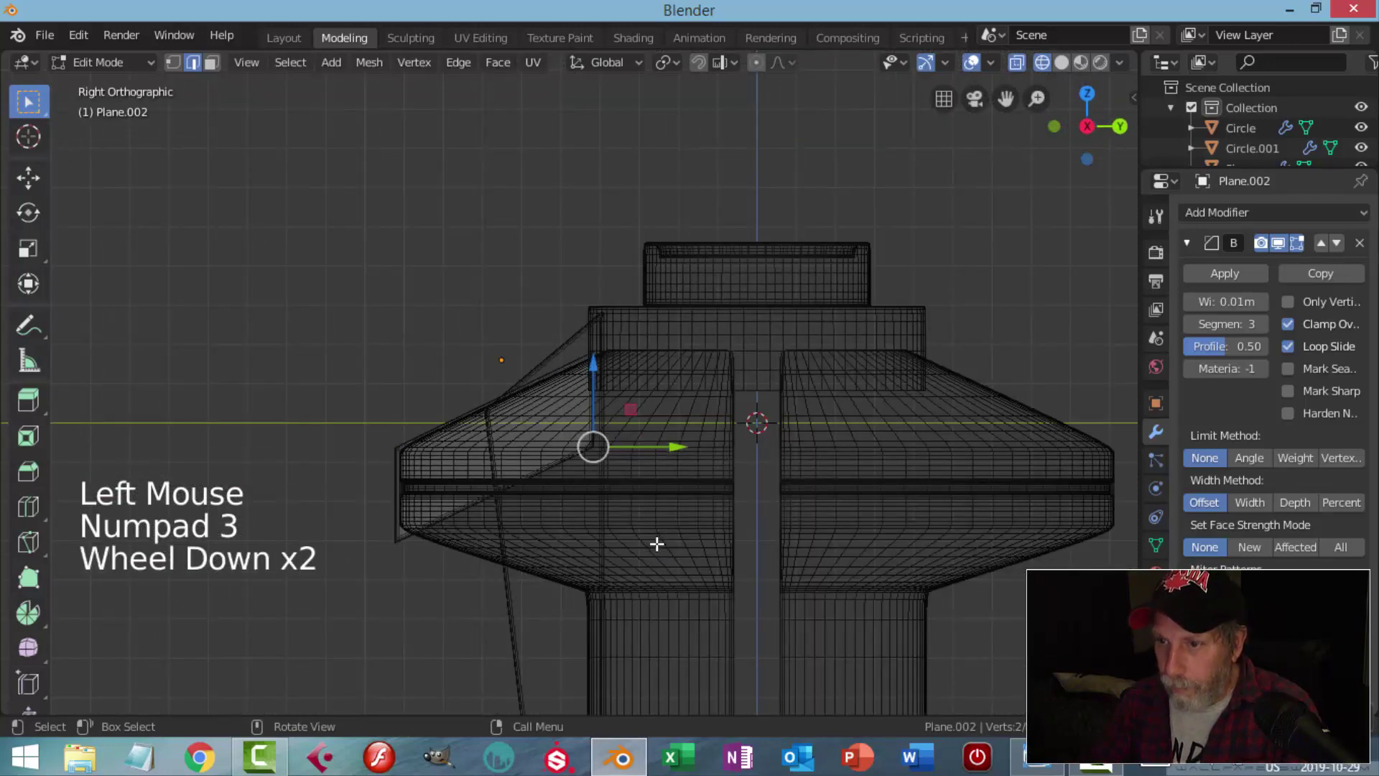
{"action": "left_click_drag", "start_coordinate": [603, 377], "coordinate": [564, 532]}
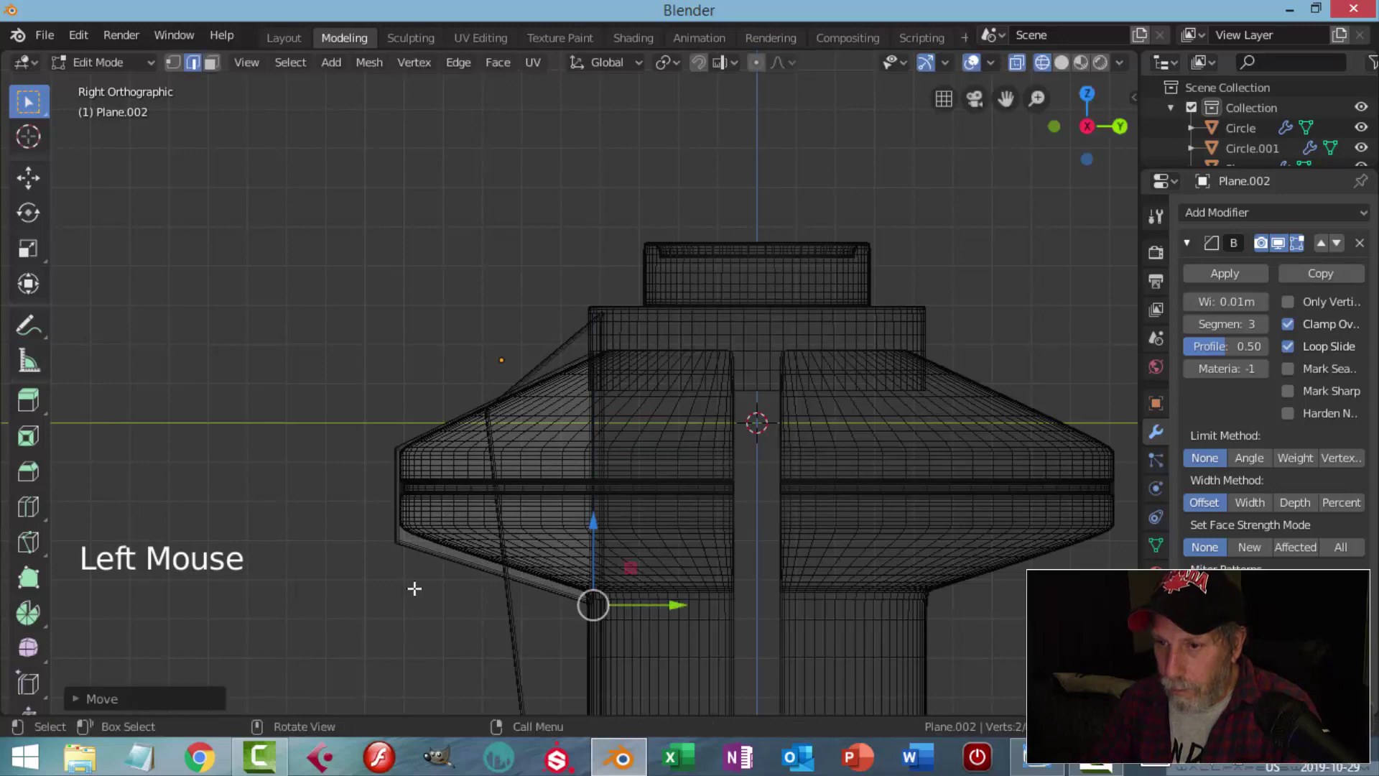
- Raise the extrusion's bottom outer edge slightly so its lower side runs parallel to the console's underside
{"action": "middle_click_drag", "start_coordinate": [412, 591], "coordinate": [477, 623]}
{"action": "key", "text": "alt+a"}
{"action": "left_click", "coordinate": [432, 574]}
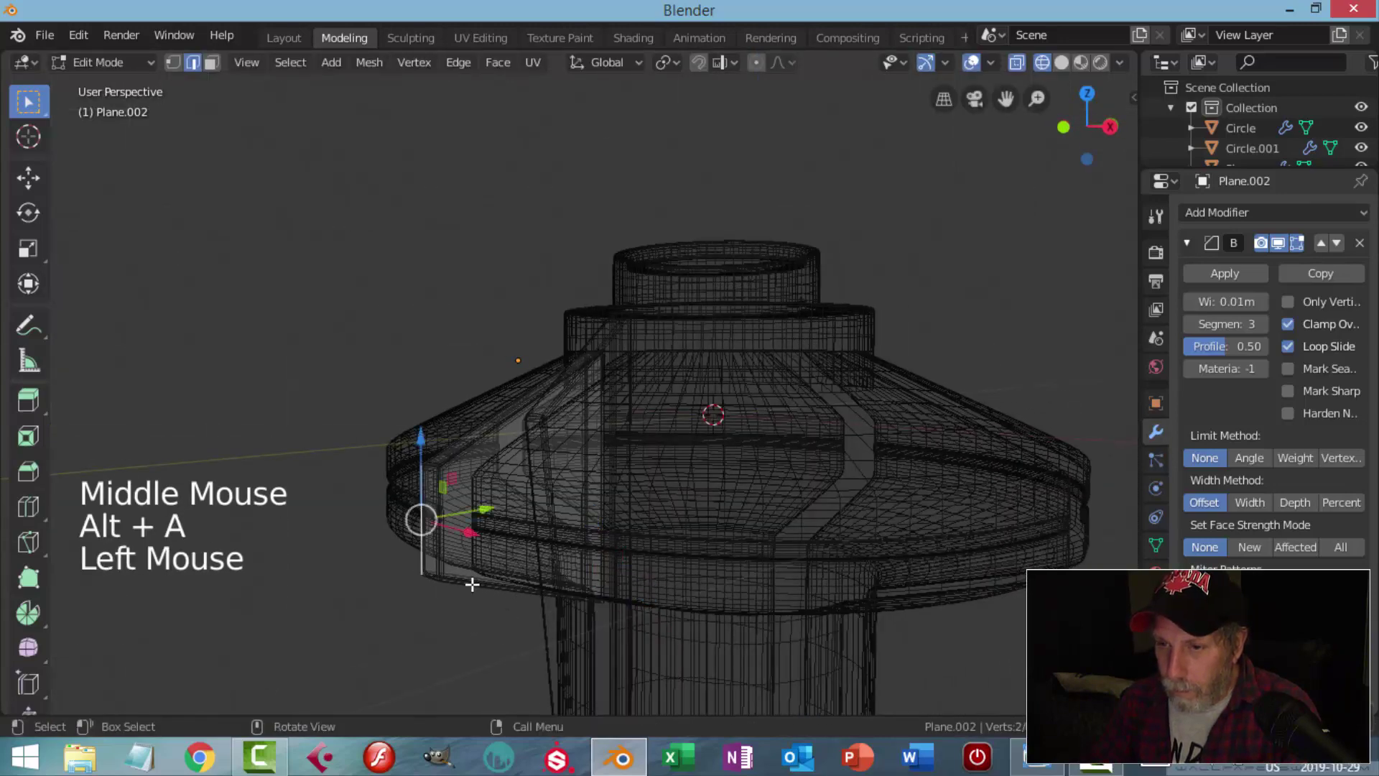
{"action": "key", "text": "alt+a"}
{"action": "left_click", "coordinate": [431, 575]}
{"action": "key", "text": "KP_3"}
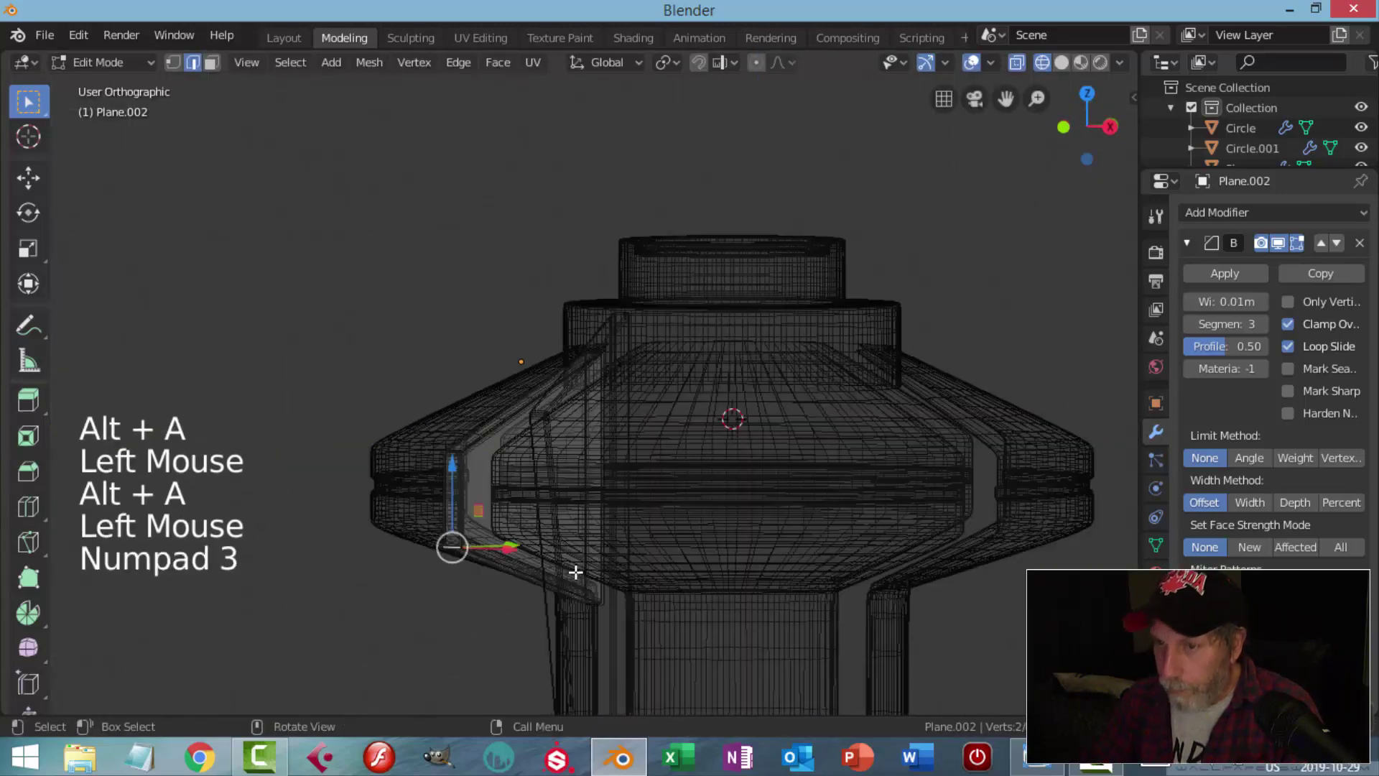
{"action": "left_click_drag", "start_coordinate": [400, 463], "coordinate": [401, 459]}
{"action": "key", "text": "alt+a"}
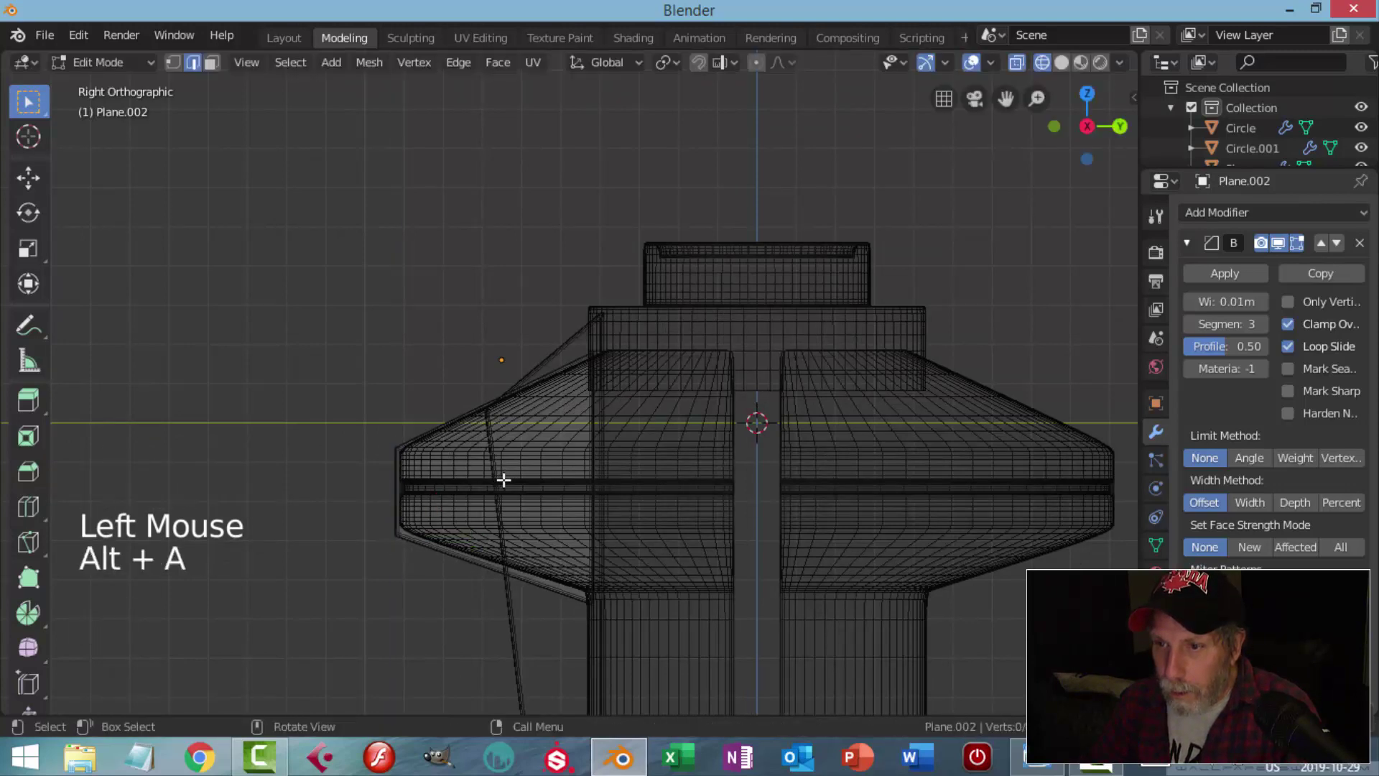
- Select the extrusion's outer end face and move it slightly outward along Y beyond the console's rim
{"action": "middle_click_drag", "start_coordinate": [502, 455], "coordinate": [691, 534]}
{"action": "key", "text": "3"}
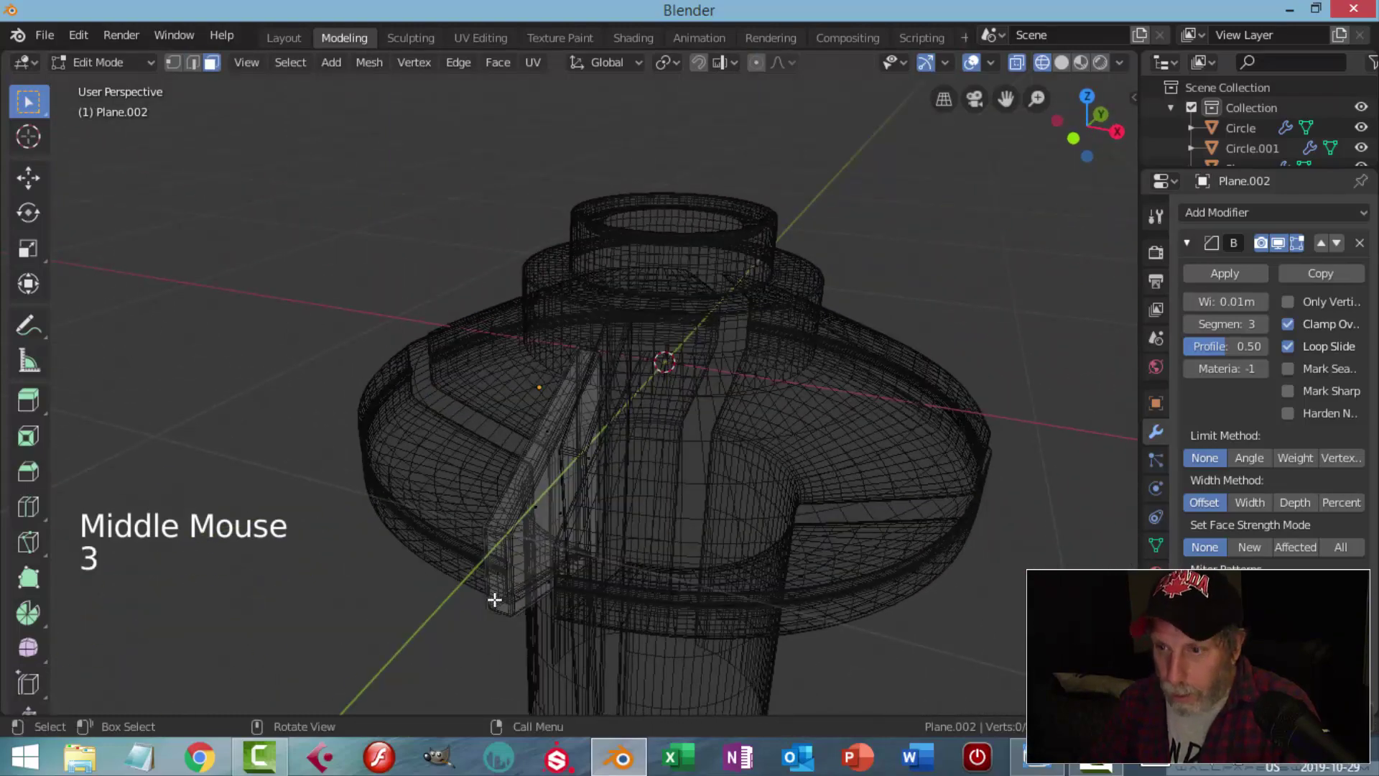
{"action": "left_click", "coordinate": [501, 592]}
{"action": "key", "text": "KP_3"}
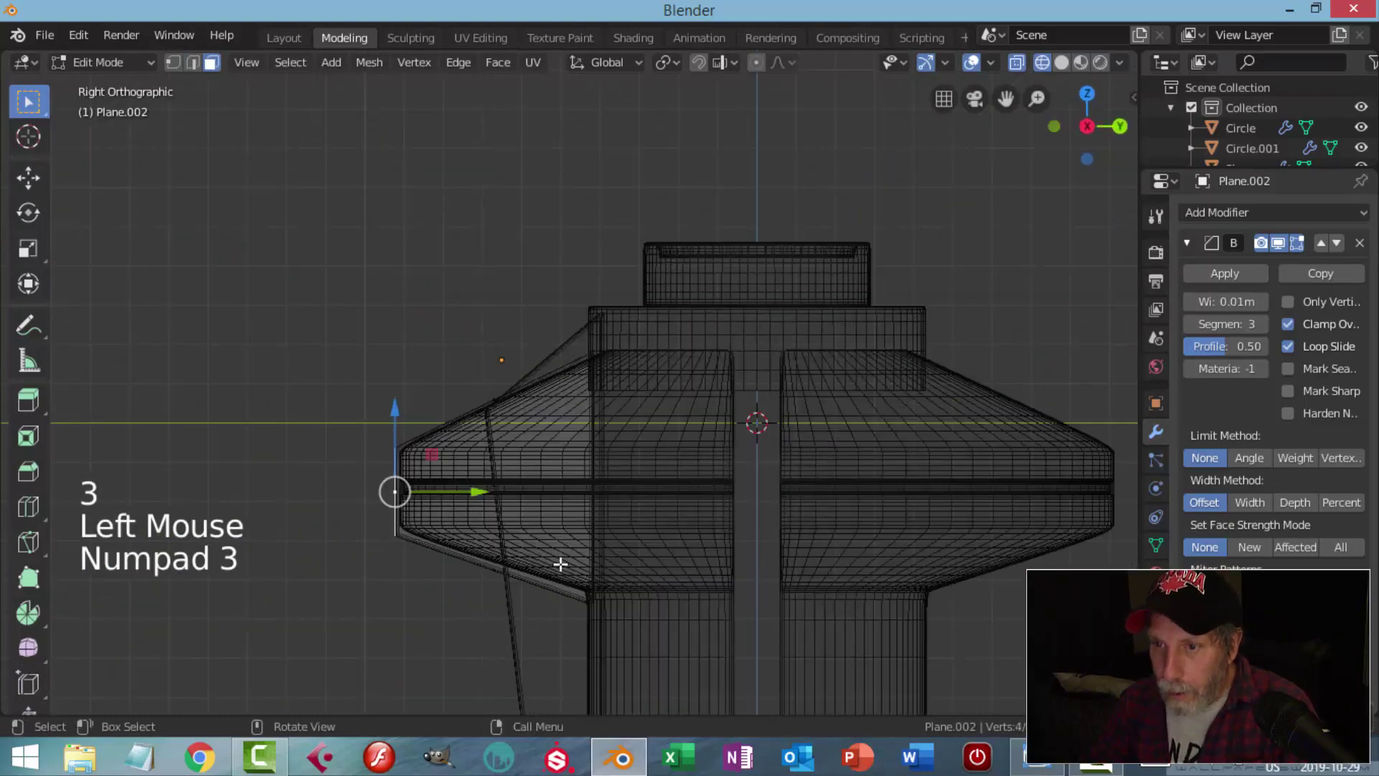
{"action": "left_click_drag", "start_coordinate": [468, 502], "coordinate": [476, 495]}
{"action": "key", "text": "alt+a"}
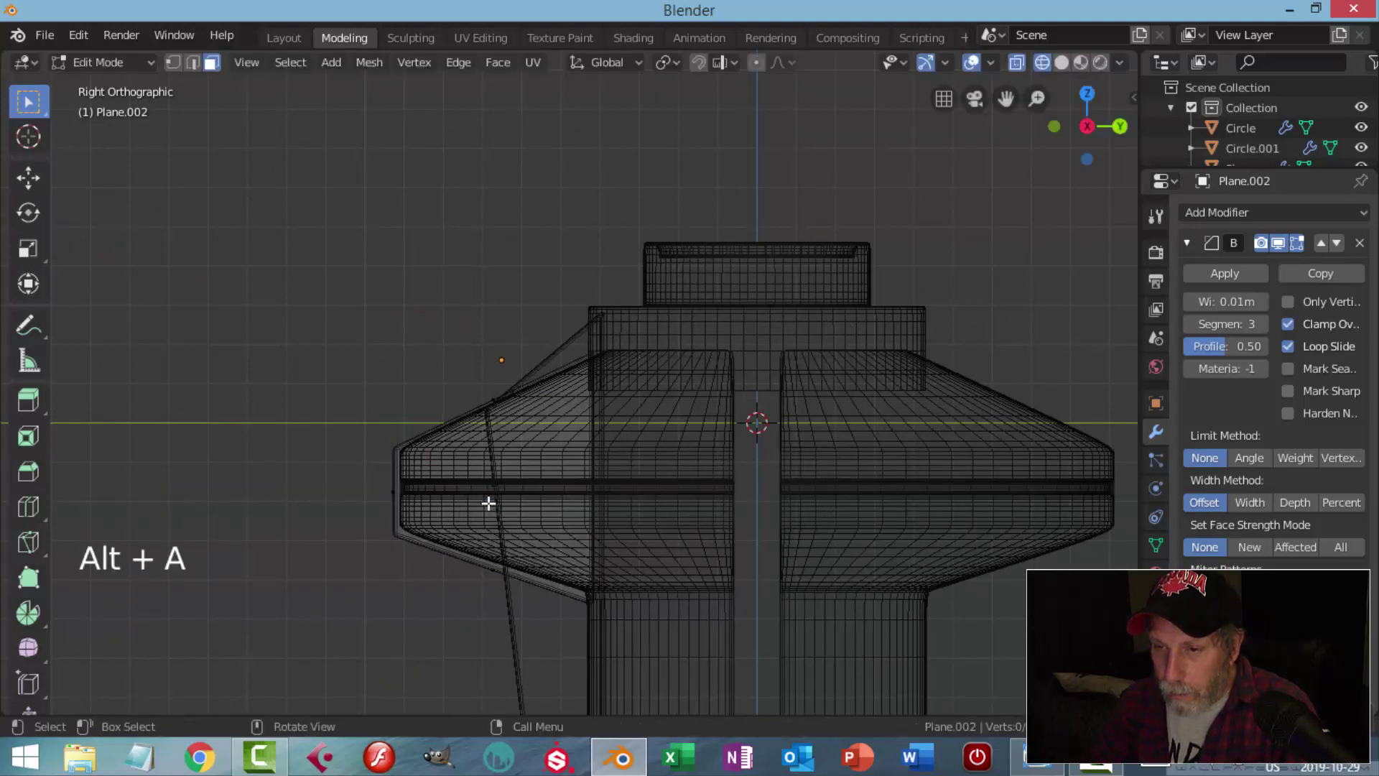
- Return to solid shading, select the whole rim-following strip and narrow it along X
{"action": "key", "text": "z"}
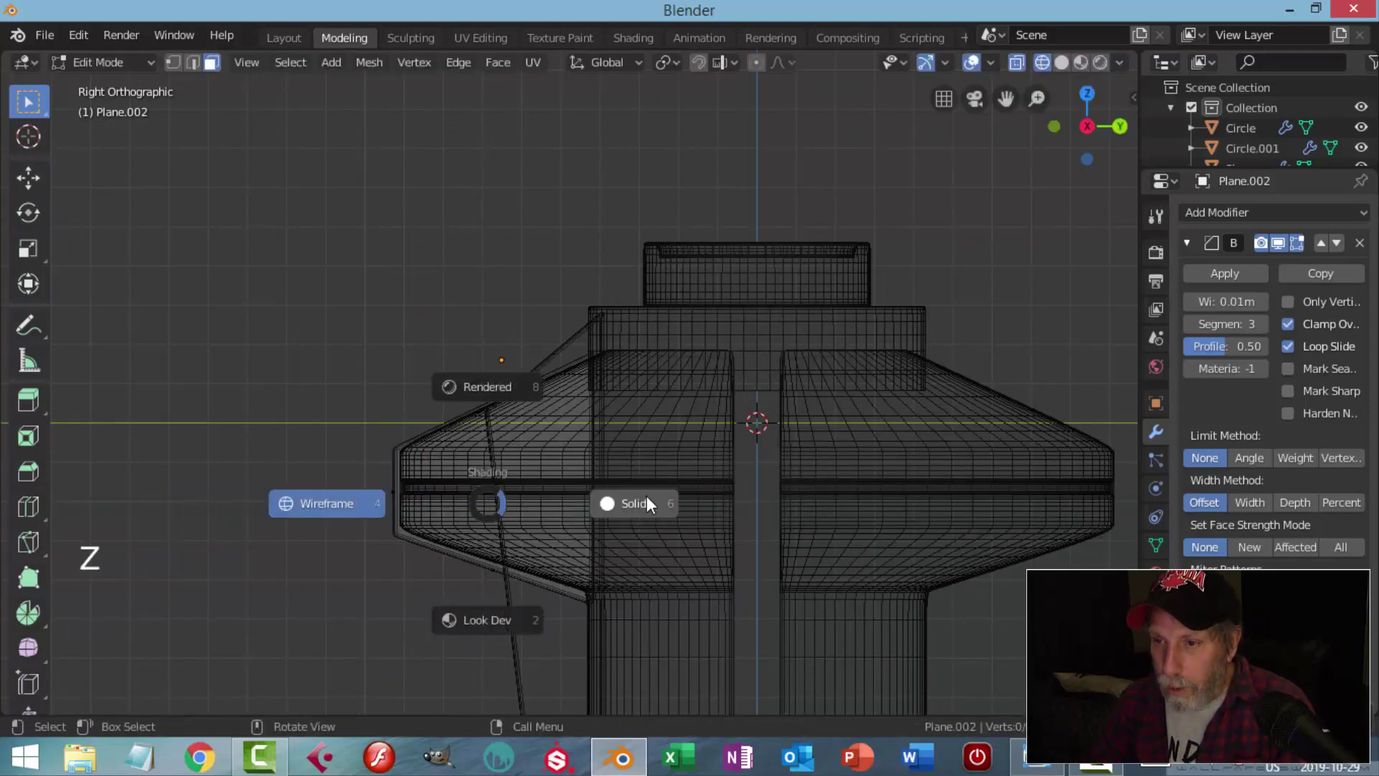
{"action": "mouse_move", "coordinate": [646, 502]}
{"action": "middle_mouse_down"}
{"action": "mouse_move", "coordinate": [616, 483]}
{"action": "mouse_move", "coordinate": [653, 330]}
{"action": "mouse_move", "coordinate": [637, 326]}
{"action": "mouse_move", "coordinate": [777, 547]}
{"action": "mouse_move", "coordinate": [646, 515]}
{"action": "mouse_move", "coordinate": [699, 537]}
{"action": "middle_mouse_up"}
{"action": "key", "text": "Tab"}
{"action": "key", "text": "Tab"}
{"action": "key", "text": "a"}
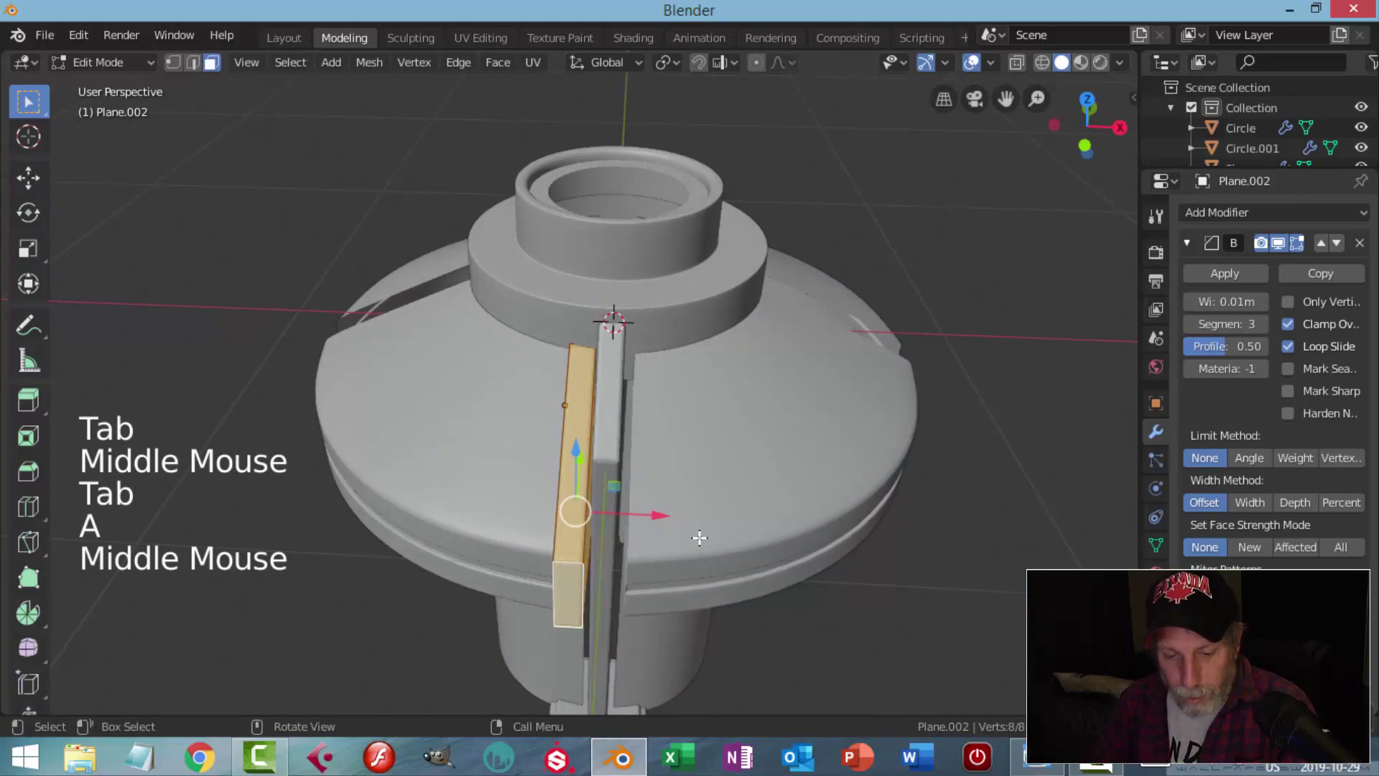
{"action": "key", "text": "s"}
{"action": "key", "text": "x"}
{"action": "left_click", "coordinate": [665, 532]}
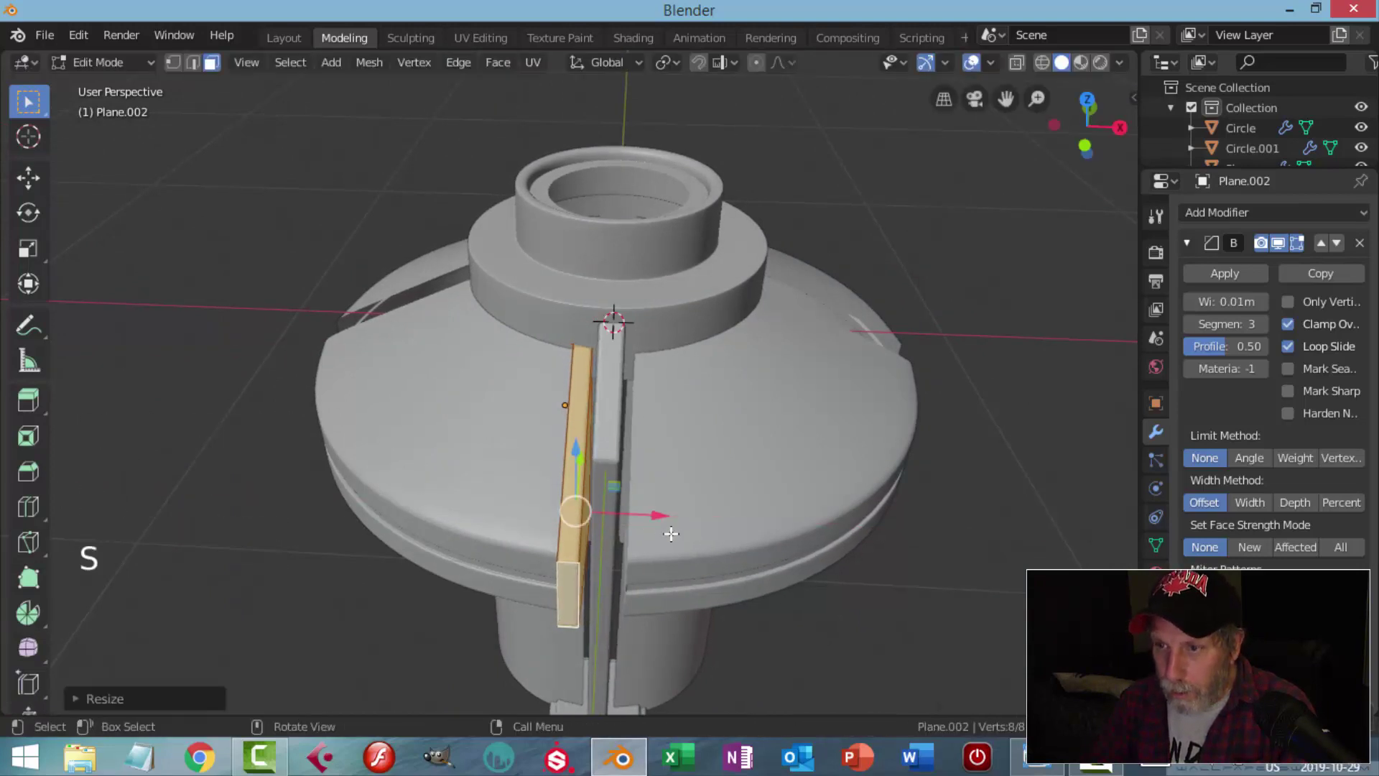
{"action": "key", "text": "Tab"}
{"action": "key", "text": "alt+a"}
- Duplicate the rim strip and move the copy about 0.12 m along X to the other side of the central rib
{"action": "mouse_move", "coordinate": [645, 531]}
{"action": "middle_mouse_down"}
{"action": "mouse_move", "coordinate": [701, 463]}
{"action": "mouse_move", "coordinate": [706, 404]}
{"action": "mouse_move", "coordinate": [826, 401]}
{"action": "mouse_move", "coordinate": [845, 415]}
{"action": "mouse_move", "coordinate": [796, 464]}
{"action": "mouse_move", "coordinate": [616, 436]}
{"action": "mouse_move", "coordinate": [571, 405]}
{"action": "mouse_move", "coordinate": [593, 555]}
{"action": "mouse_move", "coordinate": [671, 528]}
{"action": "middle_mouse_up"}
{"action": "left_click", "coordinate": [593, 554]}
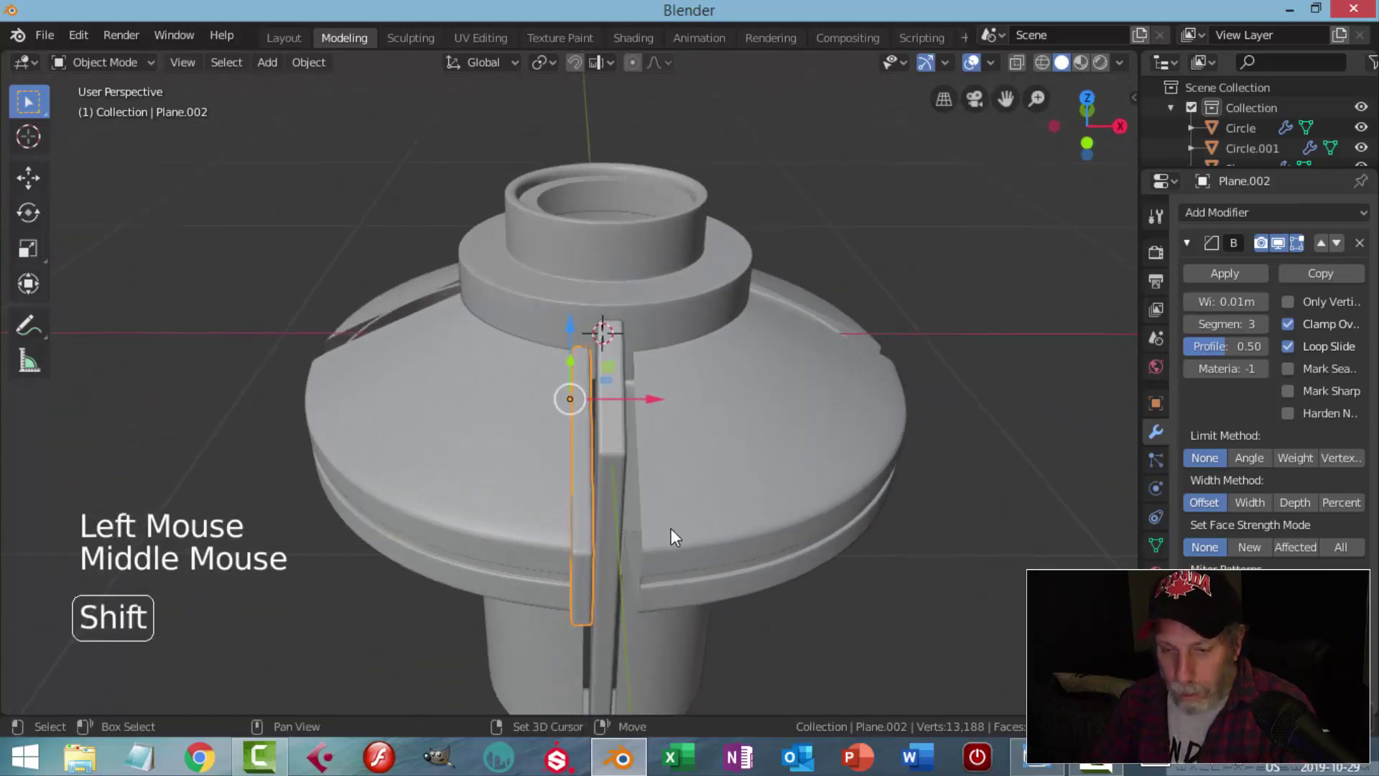
{"action": "key", "text": "shift+d"}
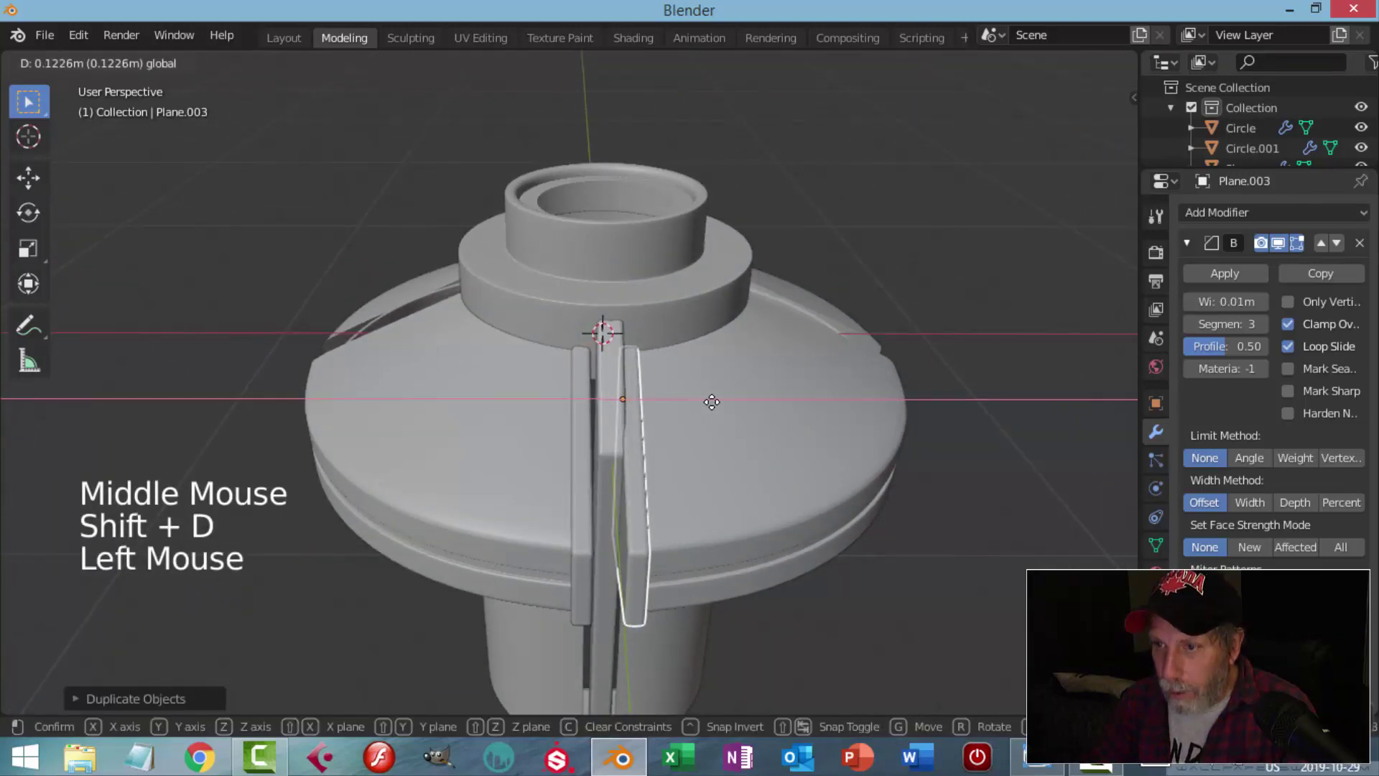
{"action": "left_click", "coordinate": [708, 421]}
{"action": "key", "text": "alt+a"}
- Select the central rib and, in front view, nudge it along X to centre it between the two rim strips
{"action": "middle_click_drag", "start_coordinate": [692, 451], "coordinate": [674, 494]}
{"action": "left_click", "coordinate": [608, 450]}
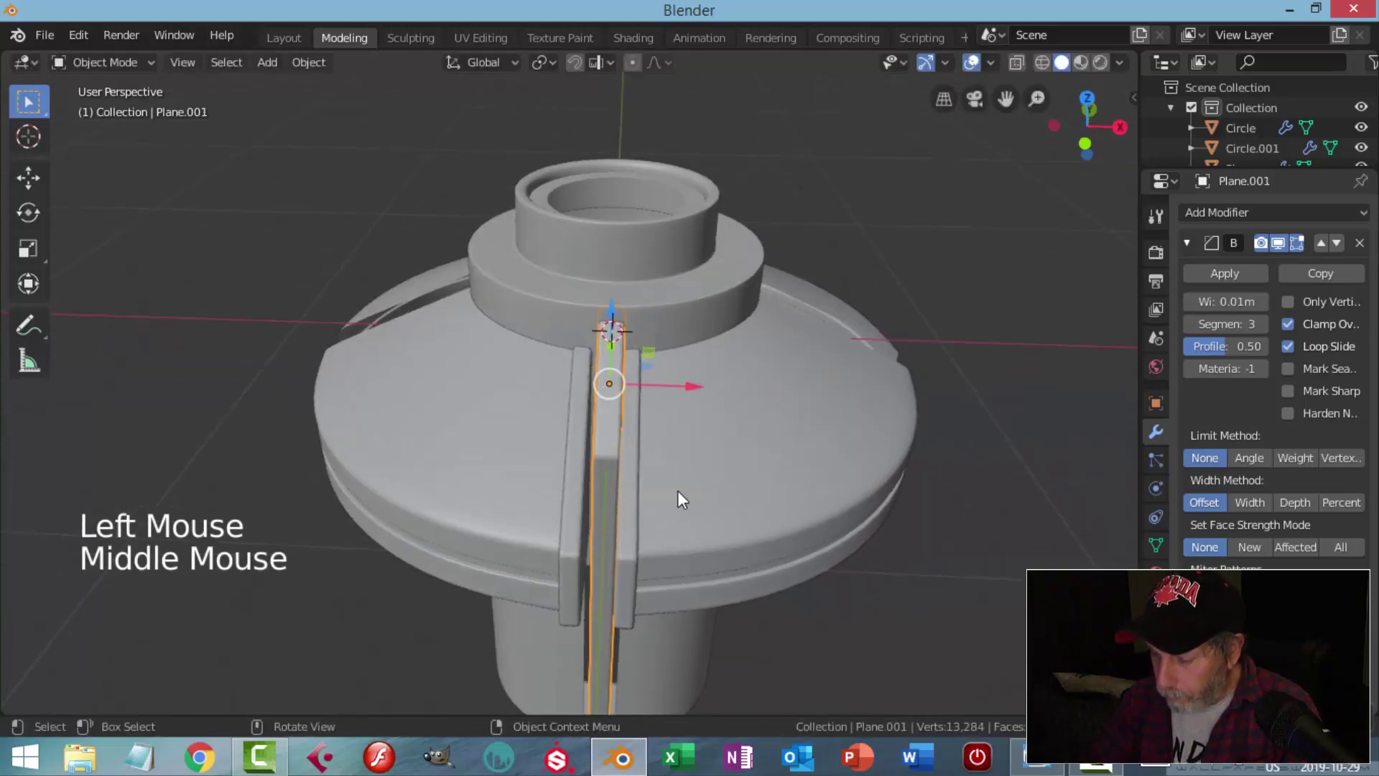
{"action": "key", "text": "KP_1"}
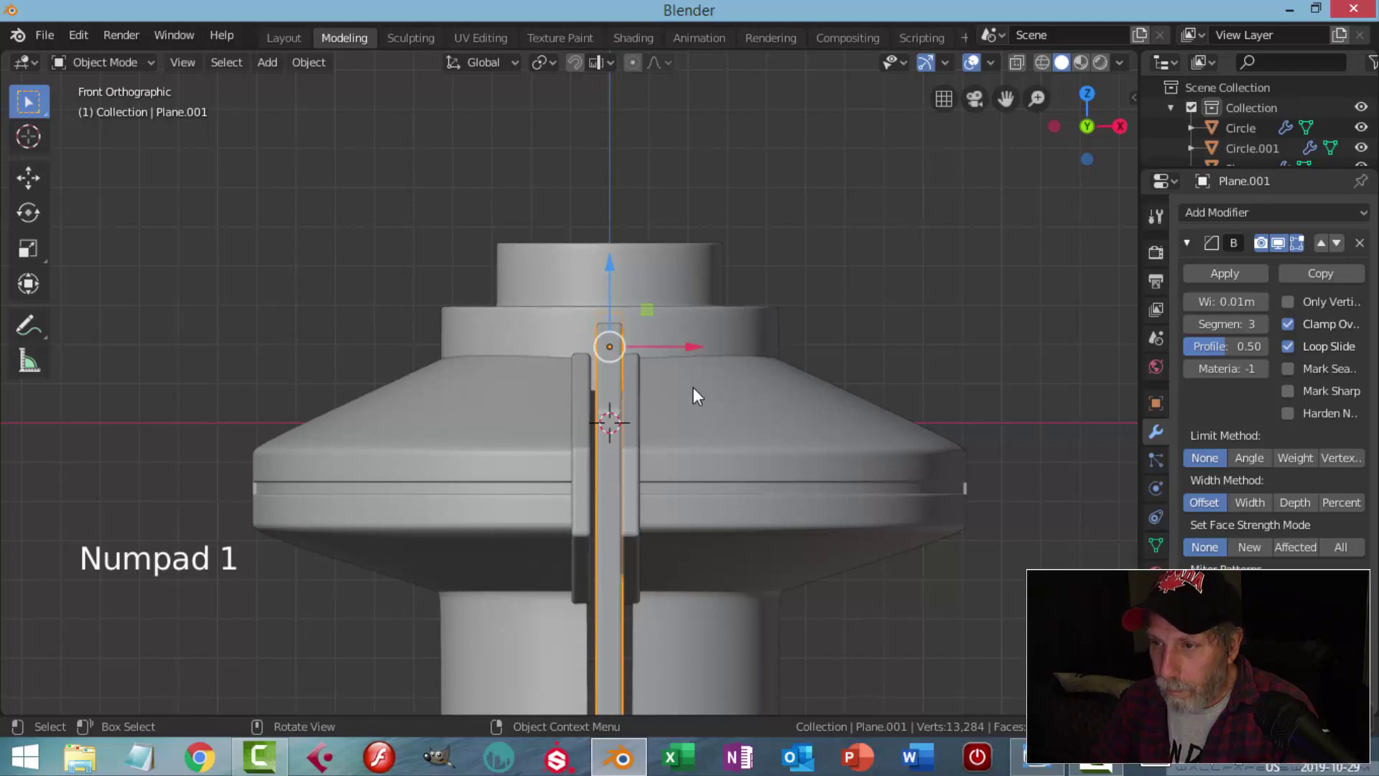
{"action": "left_click_drag", "start_coordinate": [683, 348], "coordinate": [682, 359]}
{"action": "key", "text": "alt+a"}
- Duplicate the foot block's top face, raise the copy slightly above the block and separate it into its own object
{"action": "middle_click_drag", "start_coordinate": [652, 528], "coordinate": [630, 550]}
{"action": "scroll", "coordinate": [683, 498], "scroll_direction": "down", "scroll_amount": 2}
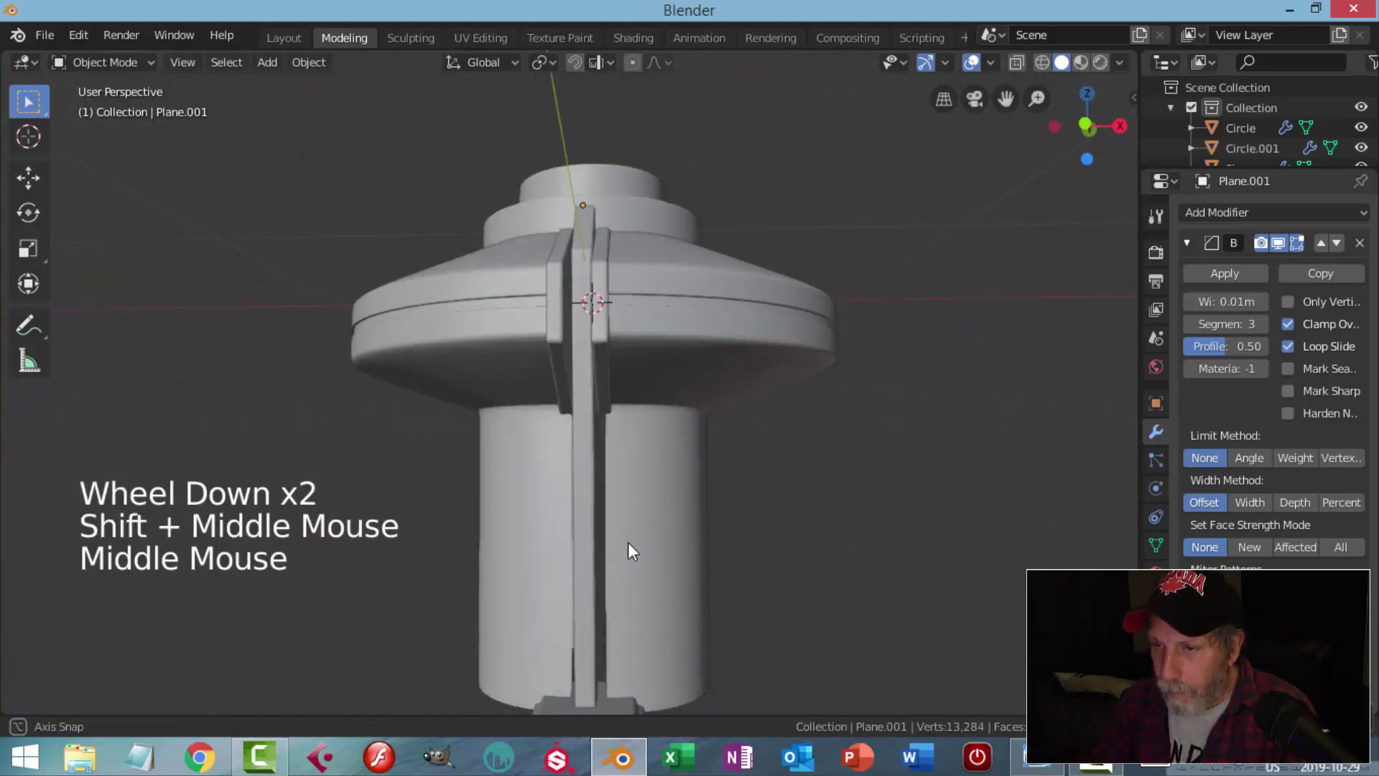
{"action": "scroll", "coordinate": [632, 514], "scroll_direction": "down", "scroll_amount": 2}
{"action": "middle_click_drag", "start_coordinate": [628, 496], "coordinate": [668, 528]}
{"action": "left_click", "coordinate": [616, 566]}
{"action": "key", "text": "Tab"}
{"action": "key", "text": "3"}
{"action": "left_click", "coordinate": [609, 532]}
{"action": "key", "text": "shift+d"}
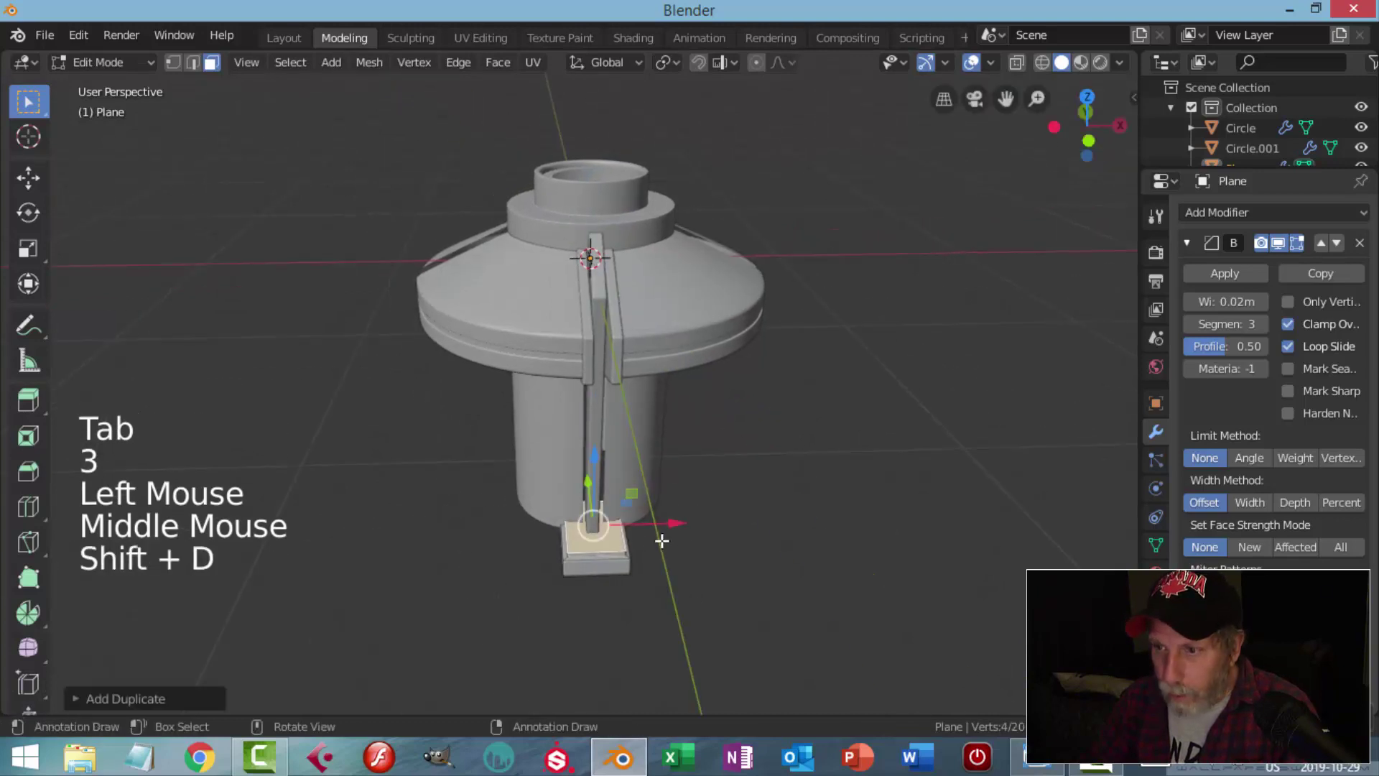
{"action": "left_click", "coordinate": [603, 467]}
{"action": "middle_click_drag", "start_coordinate": [603, 467], "coordinate": [689, 475]}
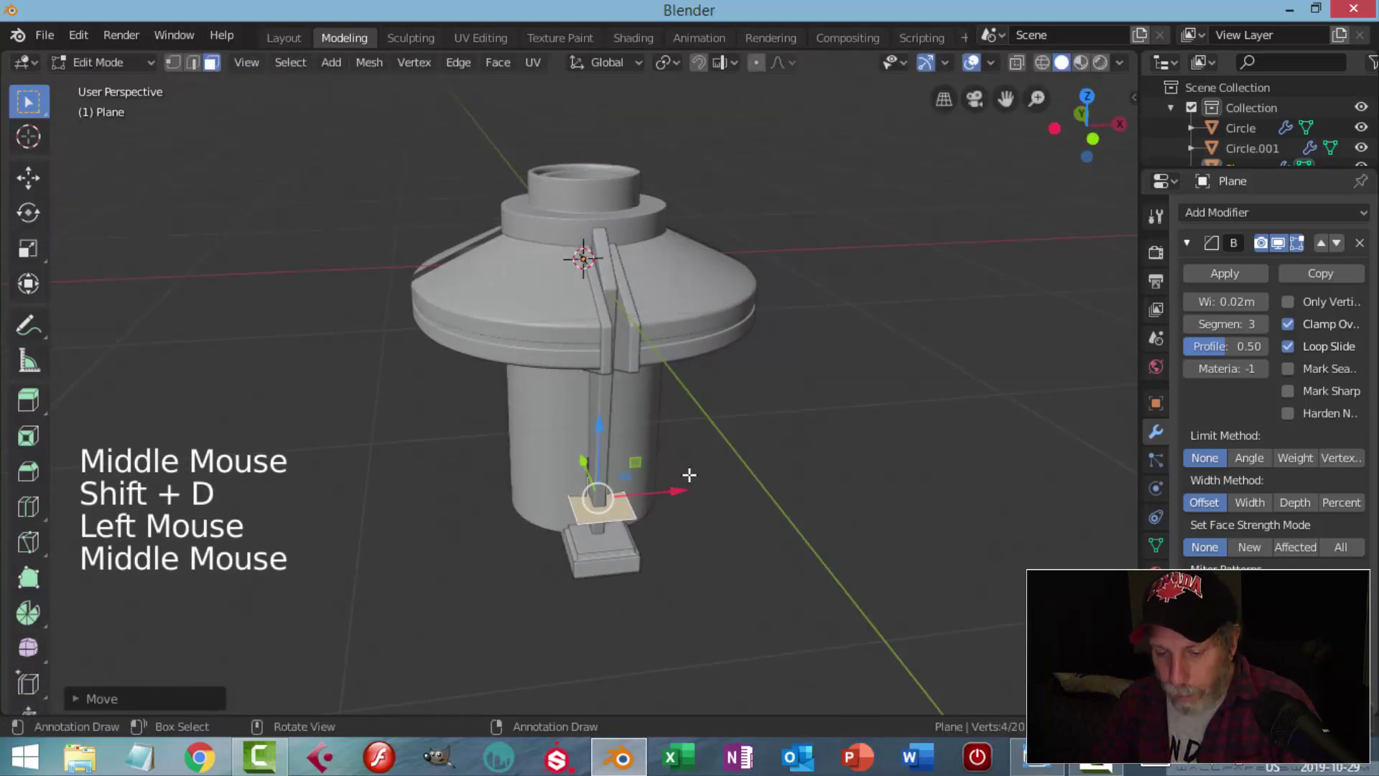
{"action": "key", "text": "p"}
{"action": "key", "text": "Tab"}
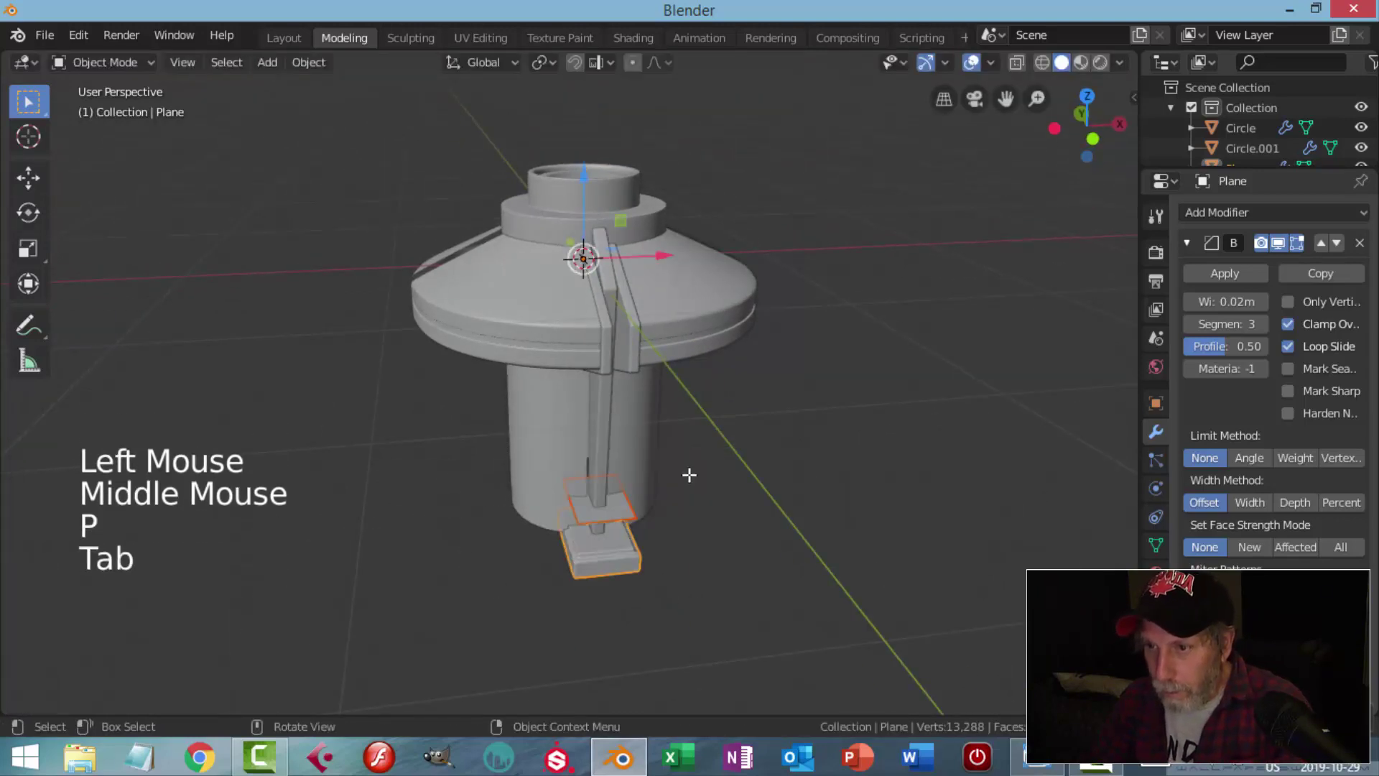
- Select the separated plane and set its origin to its geometry
{"action": "left_click", "coordinate": [625, 507]}
{"action": "left_click", "coordinate": [309, 62]}
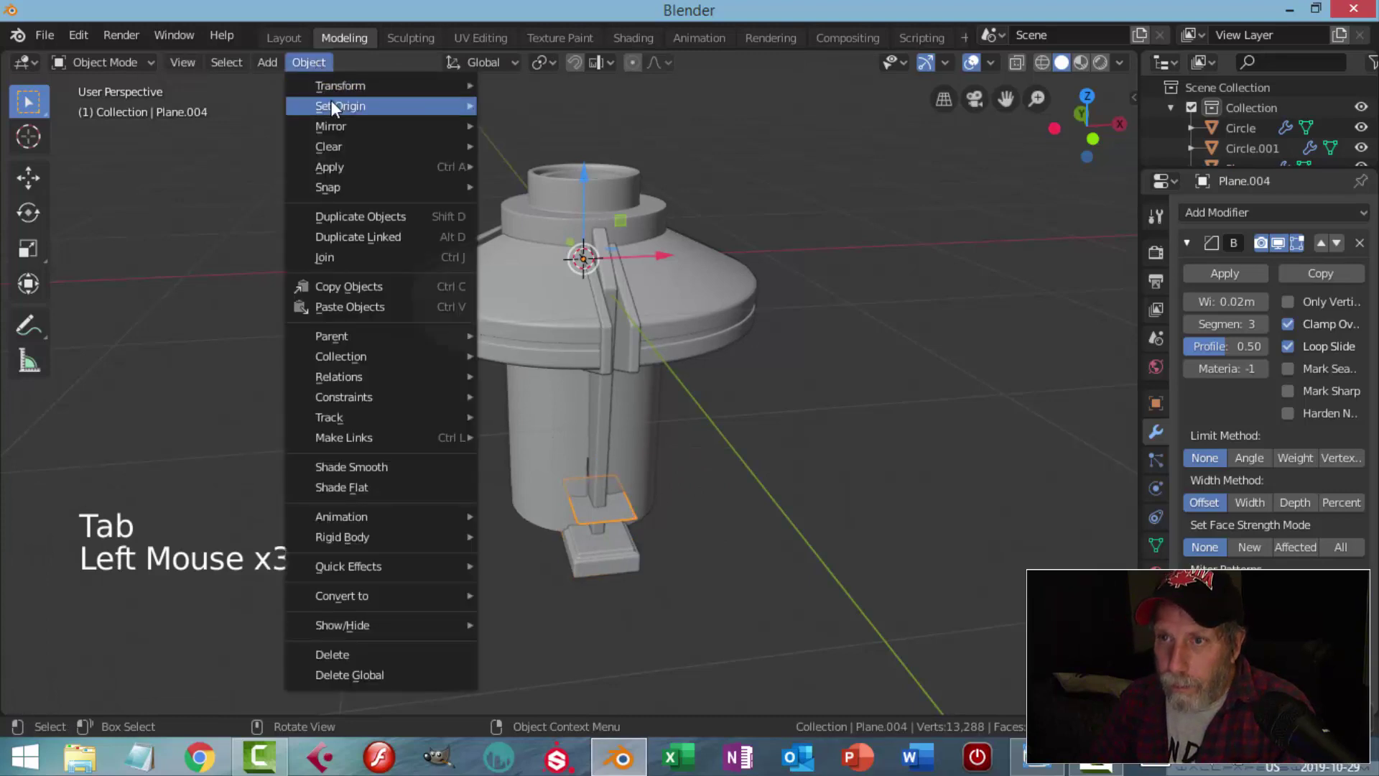
{"action": "mouse_move", "coordinate": [330, 101]}
{"action": "left_click", "coordinate": [546, 127]}
- Narrow the separated plane along X and shift it to one side of the central rib above the foot block
{"action": "middle_click_drag", "start_coordinate": [643, 318], "coordinate": [652, 440]}
{"action": "key", "text": "Tab"}
{"action": "key", "text": "a"}
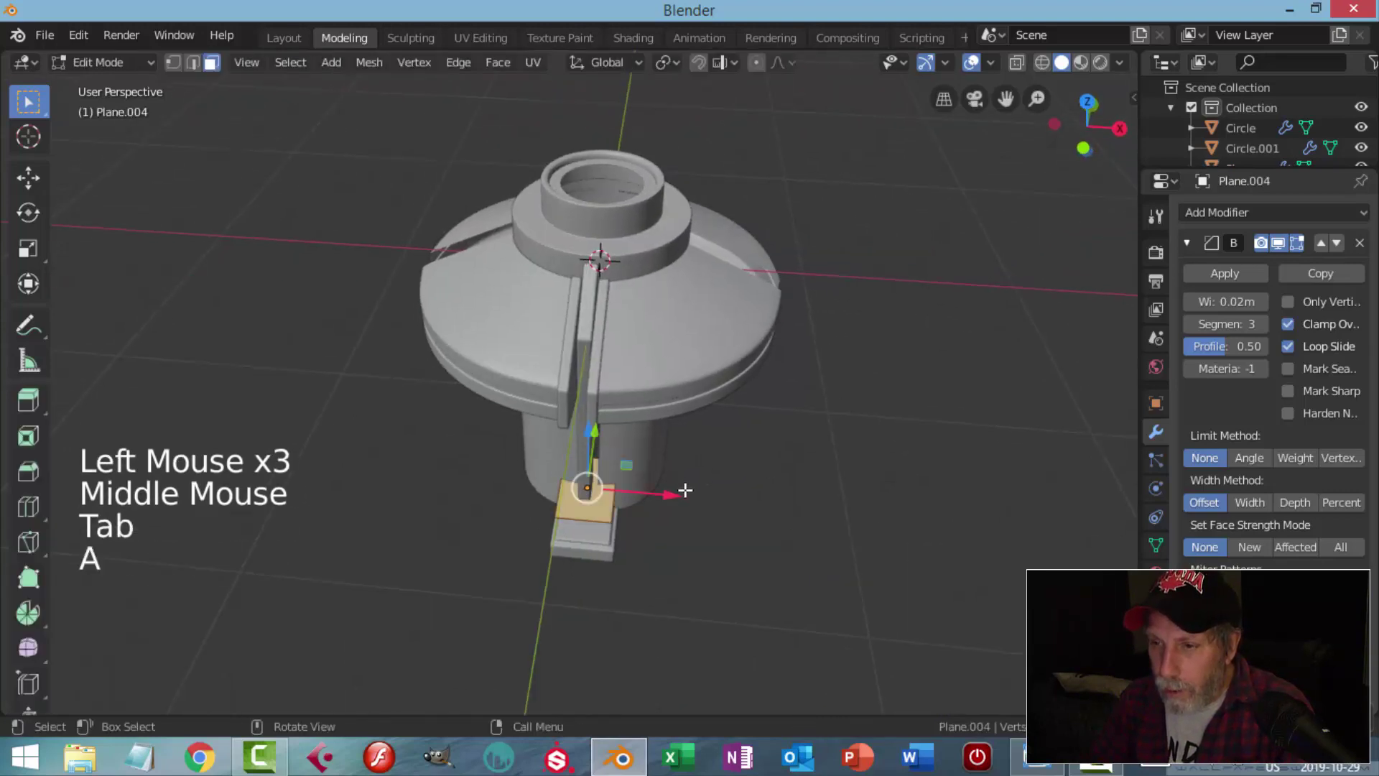
{"action": "middle_click_drag", "start_coordinate": [682, 486], "coordinate": [697, 464]}
{"action": "key", "text": "s"}
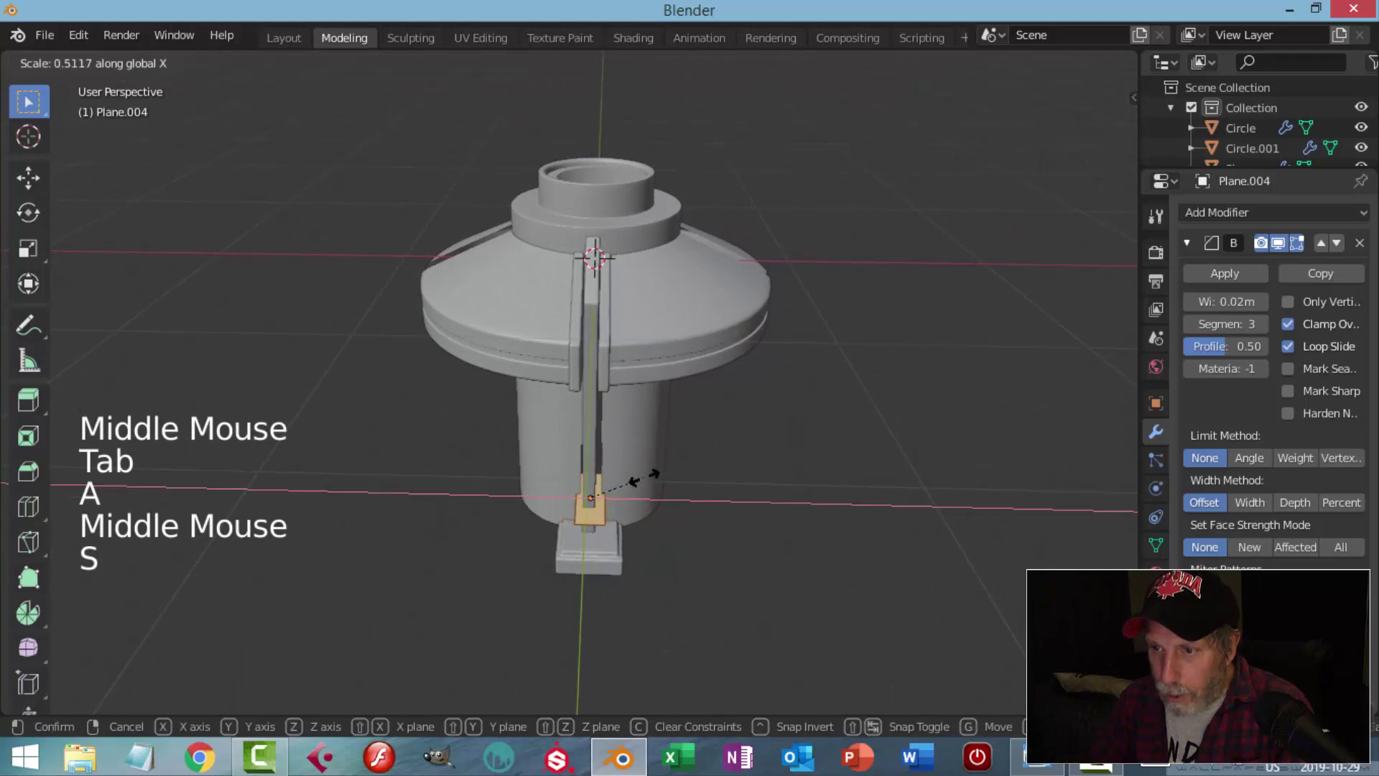
{"action": "left_click", "coordinate": [610, 496]}
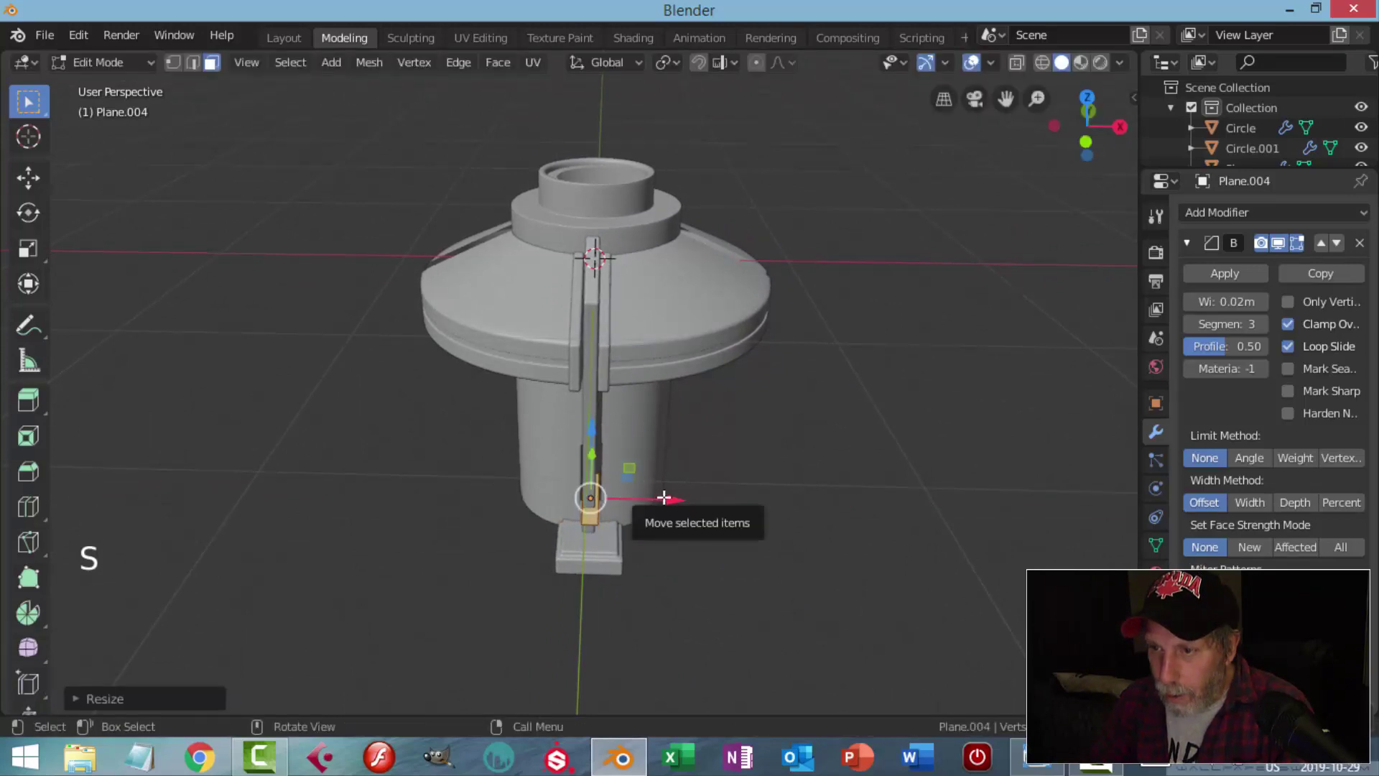
{"action": "left_click_drag", "start_coordinate": [662, 499], "coordinate": [648, 503]}
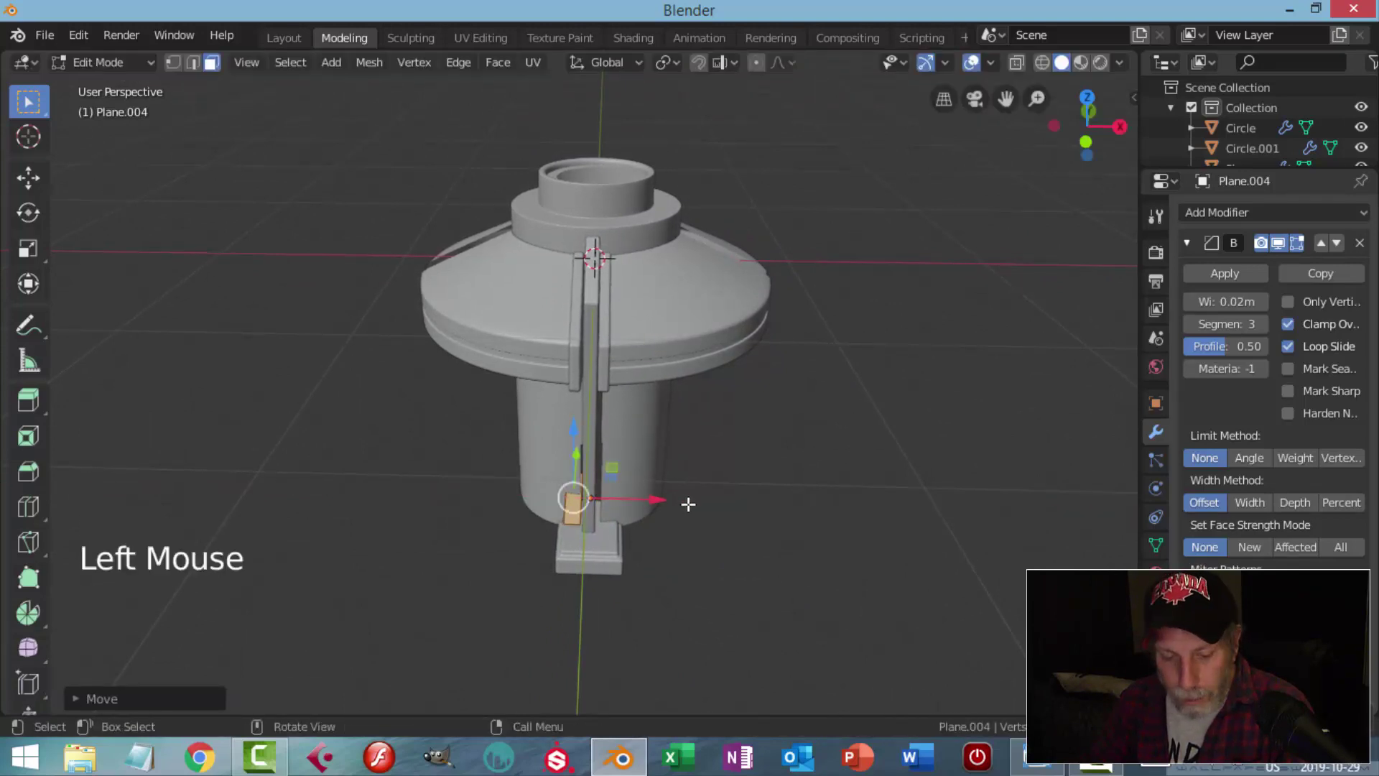
{"action": "key", "text": "s"}
{"action": "key", "text": "x"}
- Extrude the narrow plane upward into a bar ending just below the console's underside
{"action": "middle_click_drag", "start_coordinate": [678, 503], "coordinate": [713, 465]}
{"action": "left_click", "coordinate": [609, 366]}
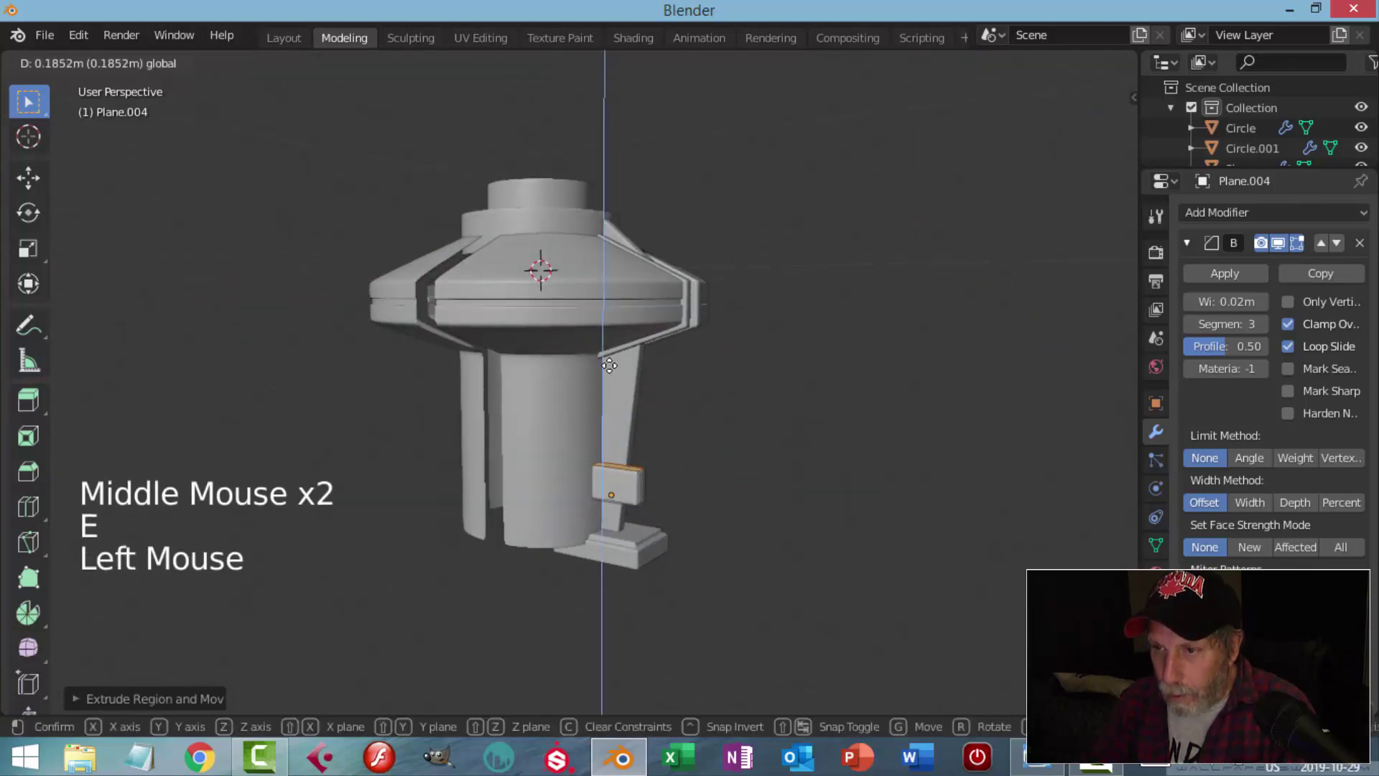
{"action": "key", "text": "alt+a"}
{"action": "middle_click_drag", "start_coordinate": [708, 379], "coordinate": [644, 381]}
{"action": "scroll", "coordinate": [625, 443], "scroll_direction": "up", "scroll_amount": 2}
- Move the bar's top outer edge inward along Y toward the column so its outer face slopes
{"action": "key", "text": "2"}
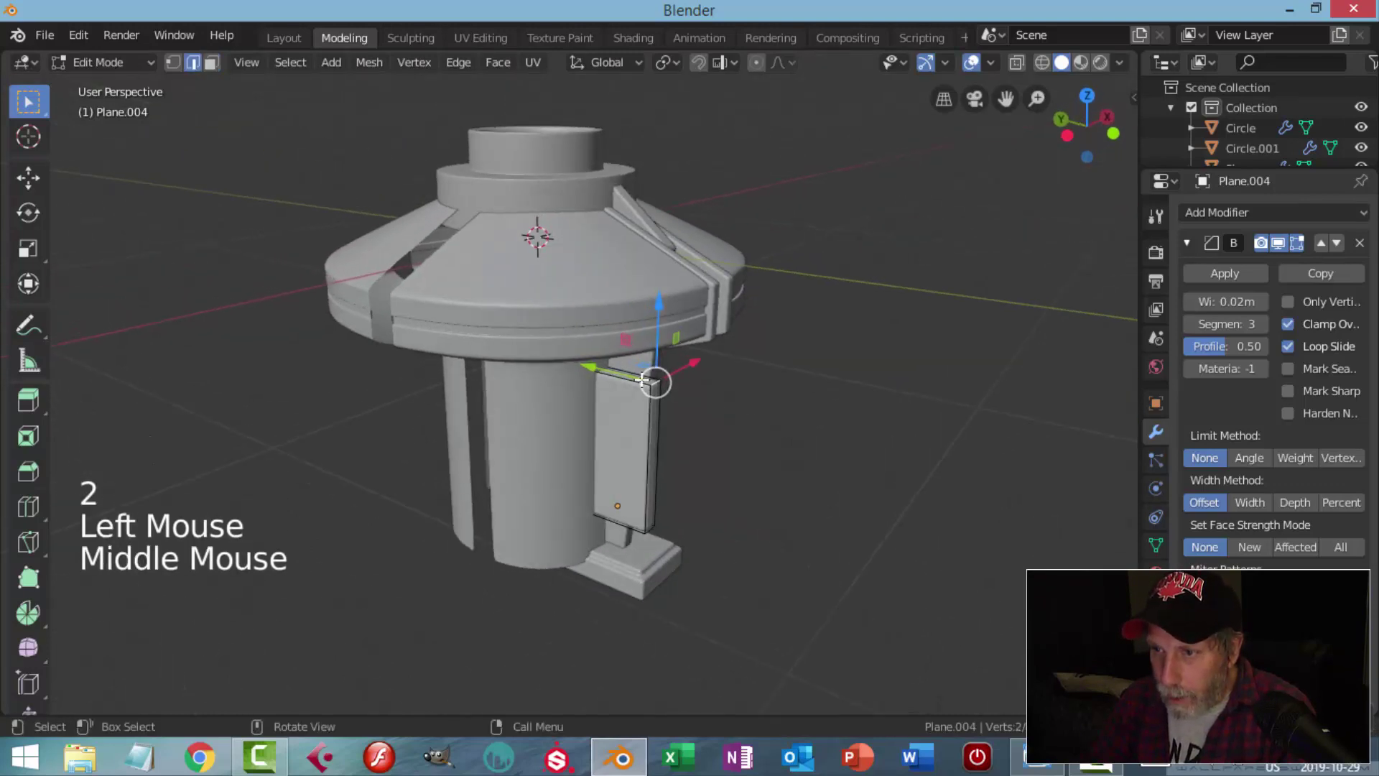
{"action": "left_click_drag", "start_coordinate": [589, 369], "coordinate": [556, 371]}
{"action": "middle_click_drag", "start_coordinate": [556, 371], "coordinate": [683, 519]}
{"action": "key", "text": "alt+a"}
- Select the side bar's bottom face and lower it along Z onto the foot block
{"action": "key", "text": "3"}
{"action": "left_click", "coordinate": [612, 428]}
{"action": "left_click_drag", "start_coordinate": [613, 447], "coordinate": [616, 494]}
{"action": "key", "text": "alt+a"}
- Select the side bar's bottom outer edge and nudge it slightly along Y on the foot block
{"action": "middle_click_drag", "start_coordinate": [739, 548], "coordinate": [656, 573]}
{"action": "scroll", "coordinate": [659, 574], "scroll_direction": "up", "scroll_amount": 2}
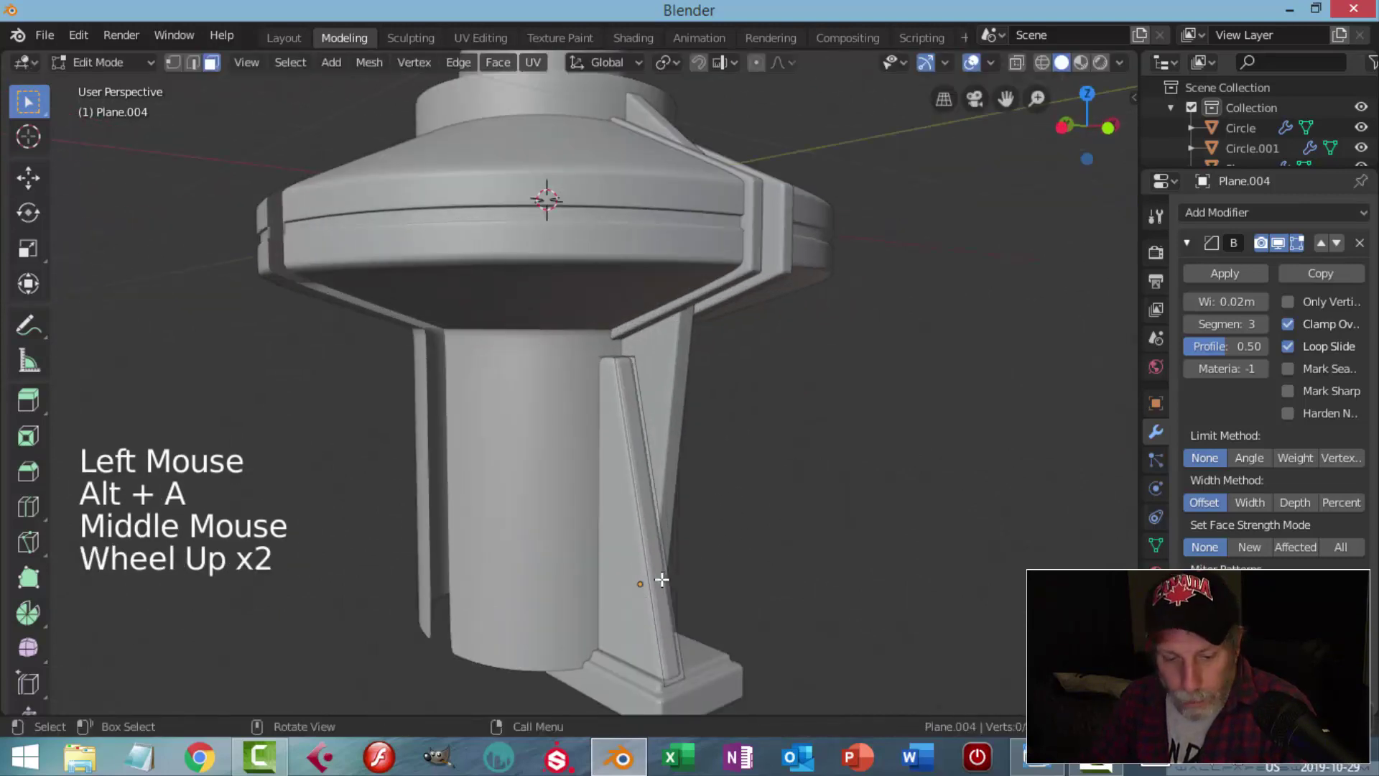
{"action": "key", "text": "2"}
{"action": "left_click", "coordinate": [675, 680]}
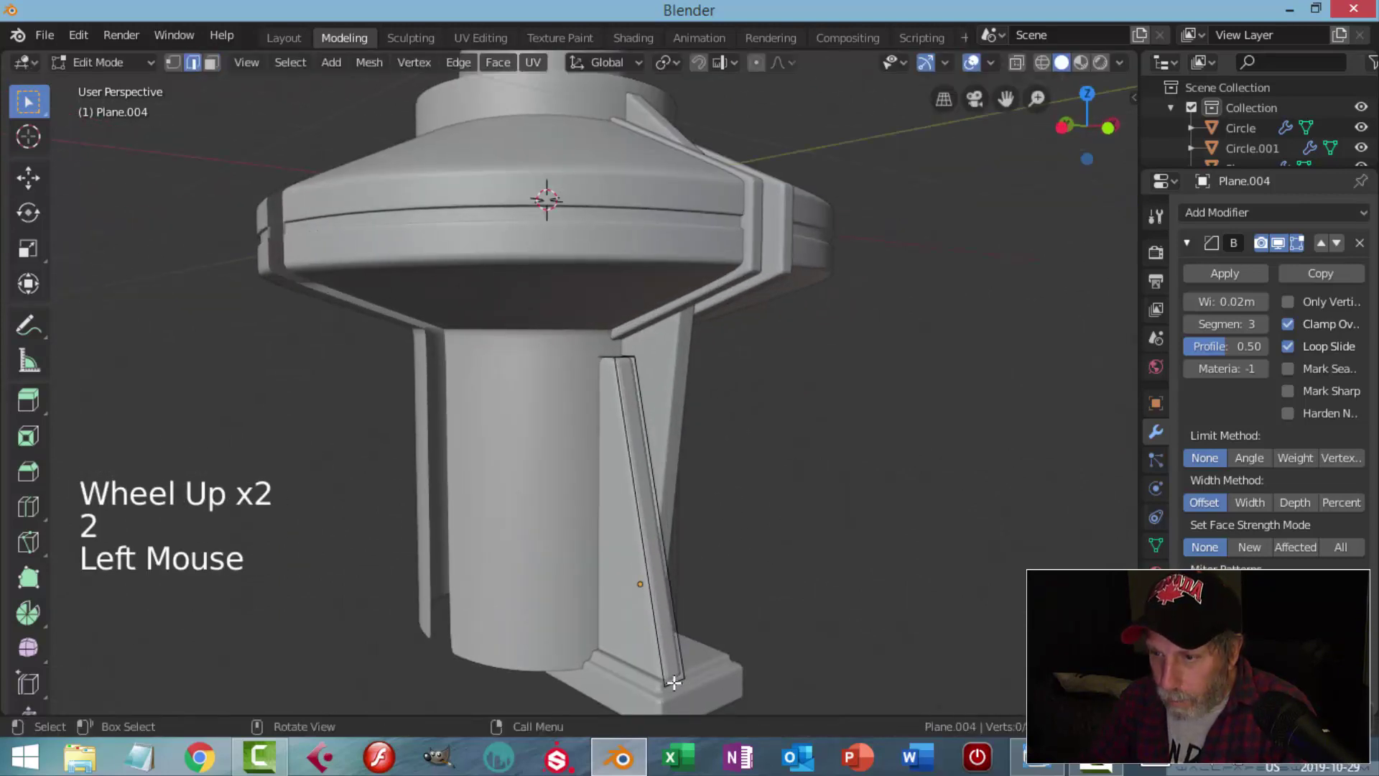
{"action": "left_click", "coordinate": [673, 683]}
{"action": "mouse_move", "coordinate": [679, 679]}
{"action": "middle_mouse_down"}
{"action": "mouse_move", "coordinate": [718, 668]}
{"action": "mouse_move", "coordinate": [700, 665]}
{"action": "middle_mouse_up"}
{"action": "left_click_drag", "start_coordinate": [632, 652], "coordinate": [629, 650]}
{"action": "key", "text": "alt+a"}
- Select the whole side bar and move it slightly along X closer to the central rib
{"action": "middle_click_drag", "start_coordinate": [628, 650], "coordinate": [615, 572]}
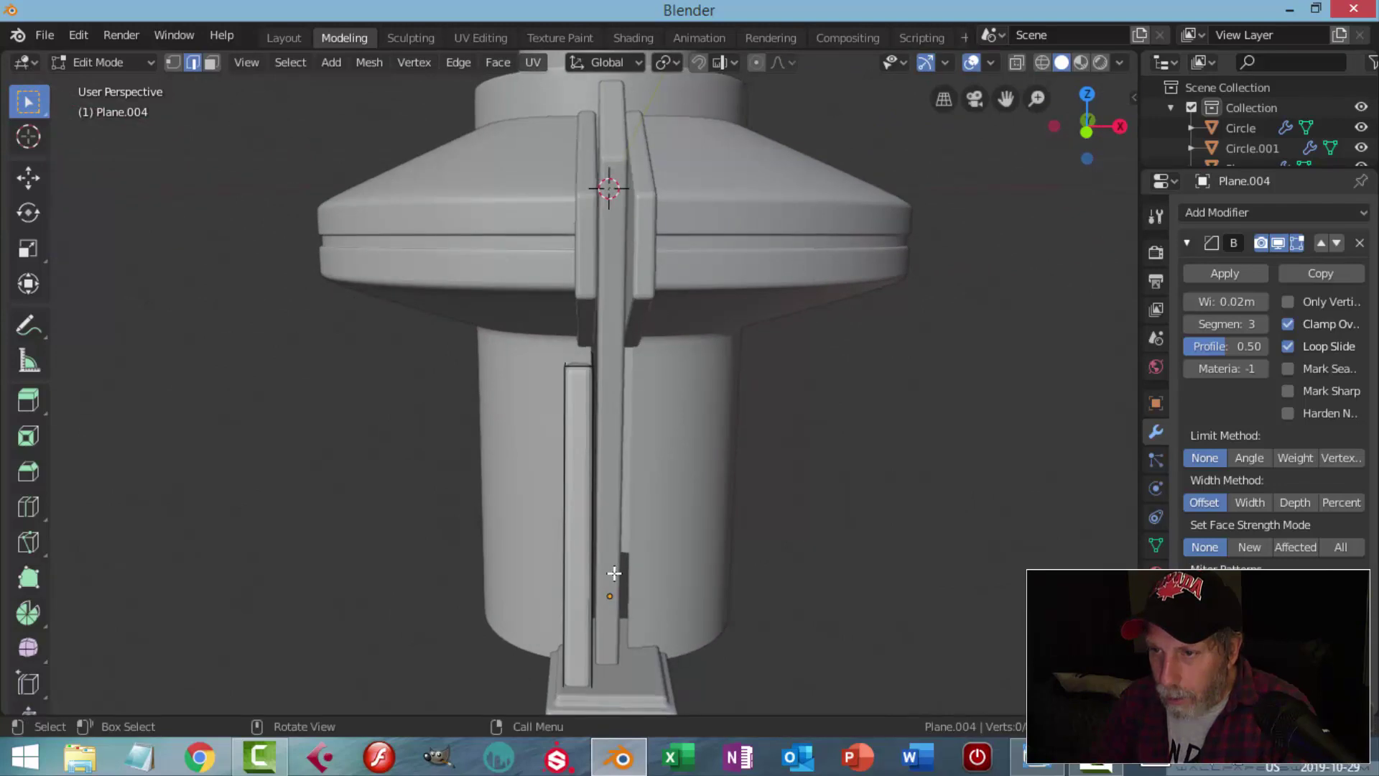
{"action": "left_click_drag", "start_coordinate": [659, 509], "coordinate": [658, 508]}
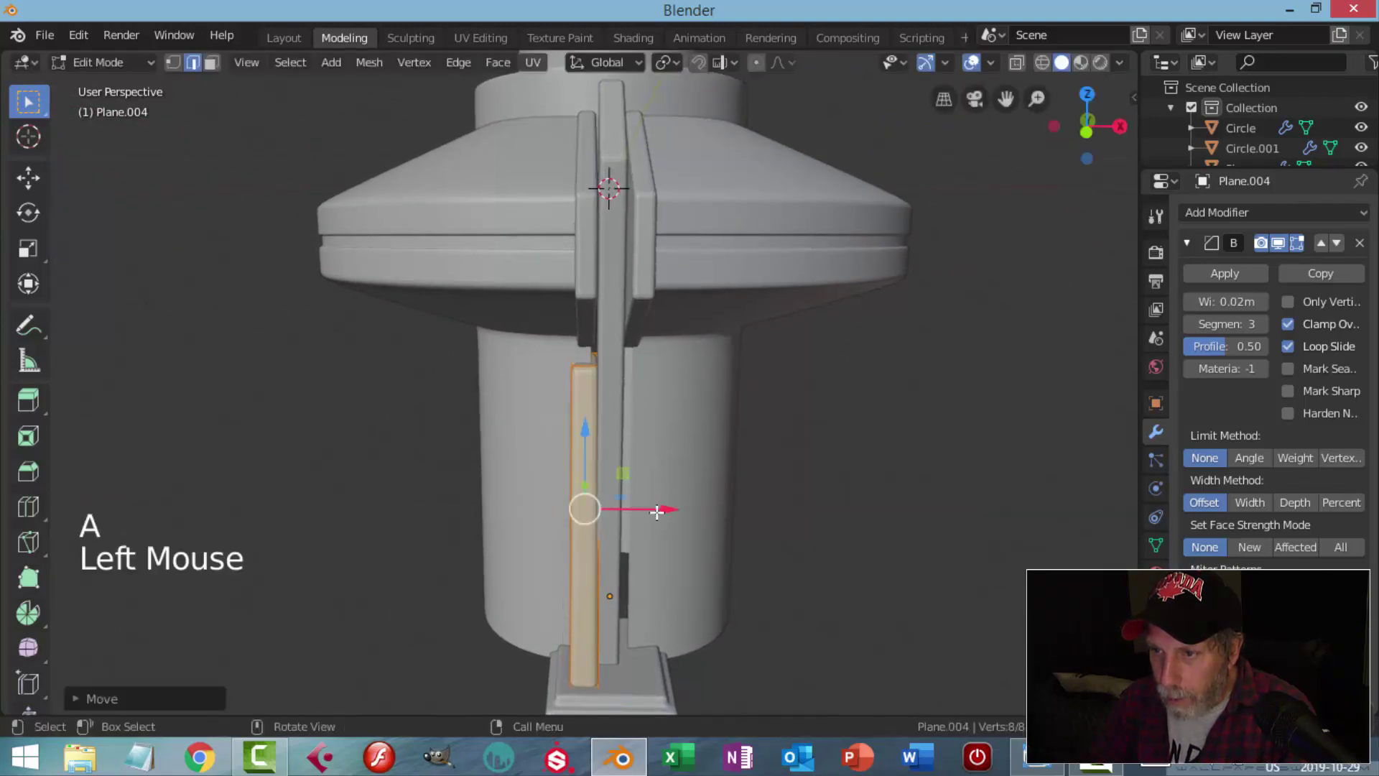
{"action": "key", "text": "alt+a"}
- Try shifting the side bar's top face along Y toward the pedestal column
{"action": "middle_click_drag", "start_coordinate": [658, 508], "coordinate": [616, 478]}
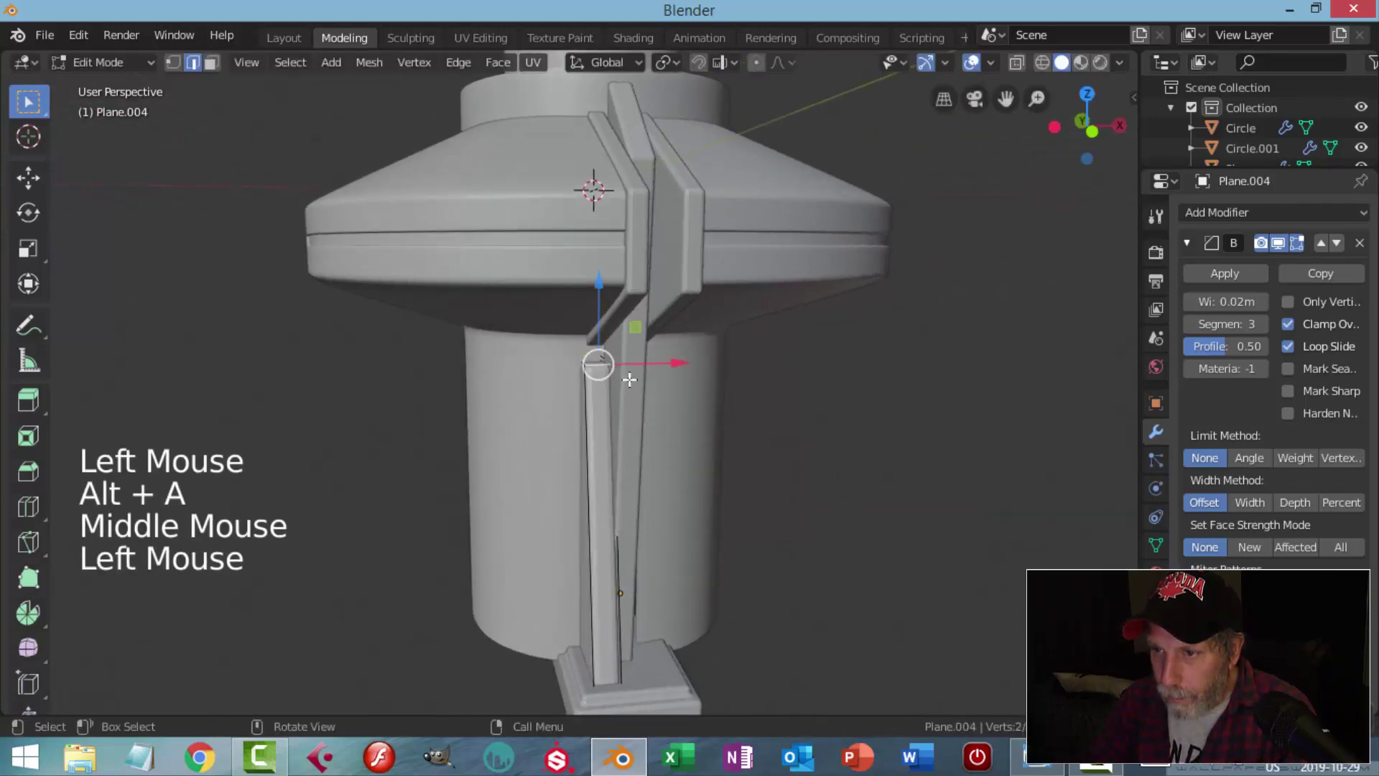
{"action": "key", "text": "alt+a"}
{"action": "middle_click_drag", "start_coordinate": [629, 379], "coordinate": [733, 389]}
{"action": "key", "text": "3"}
{"action": "left_click", "coordinate": [597, 372]}
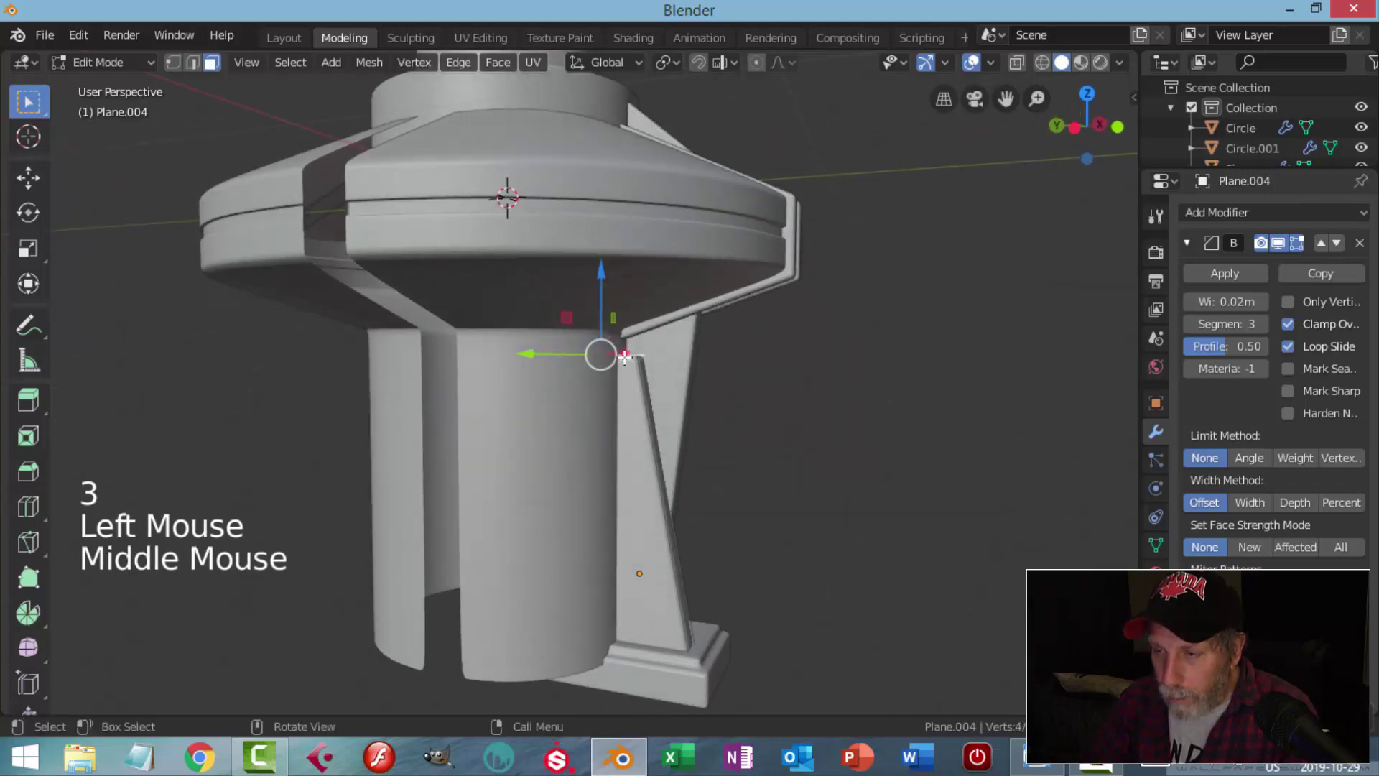
{"action": "left_click_drag", "start_coordinate": [530, 357], "coordinate": [507, 362]}
{"action": "key", "text": "alt+a"}
- Undo the shift of the side bar's top face and clear the selection
{"action": "middle_click_drag", "start_coordinate": [748, 409], "coordinate": [567, 427]}
{"action": "key", "text": "ctrl+z"}
{"action": "key", "text": "ctrl+z"}
{"action": "key", "text": "alt+a"}
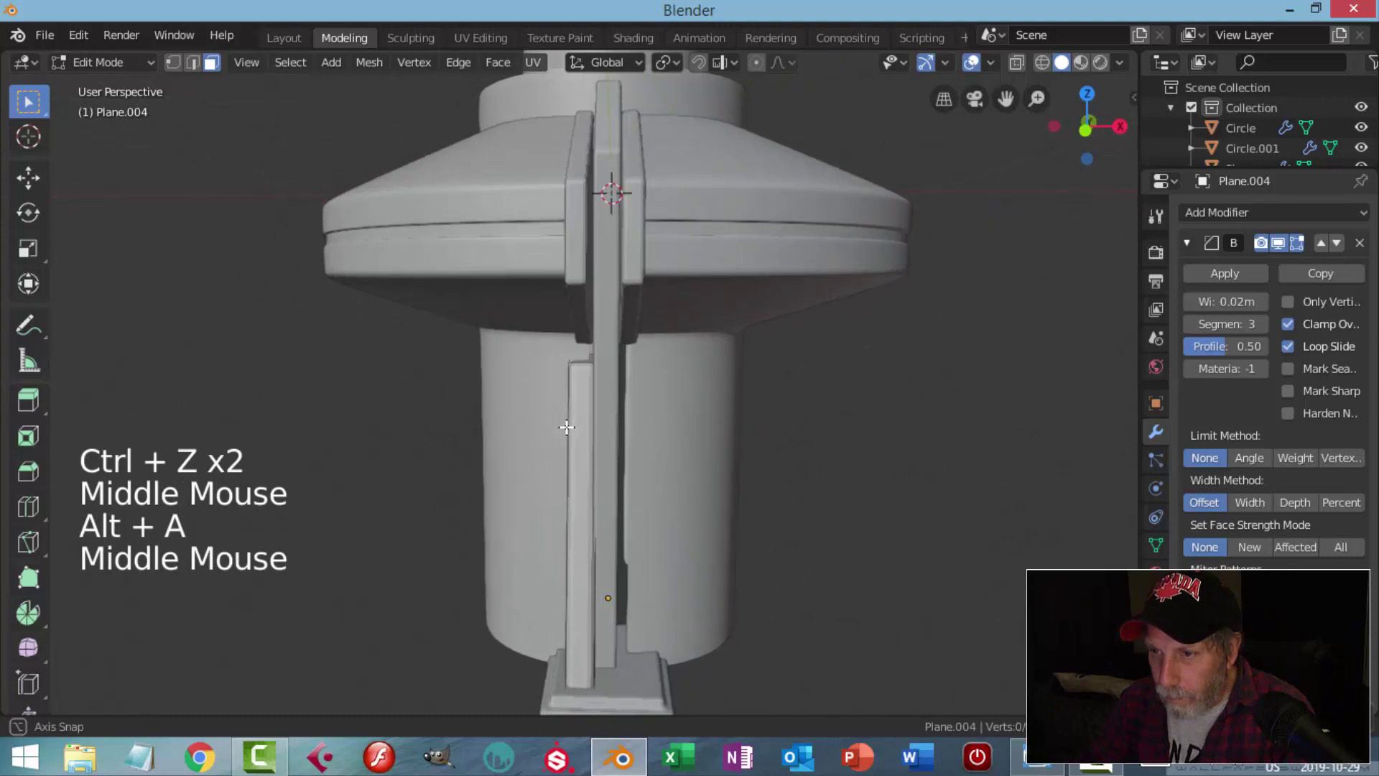
- Duplicate the side bar and move the copy about 0.15 m along X to the rib's other side
{"action": "key", "text": "Tab"}
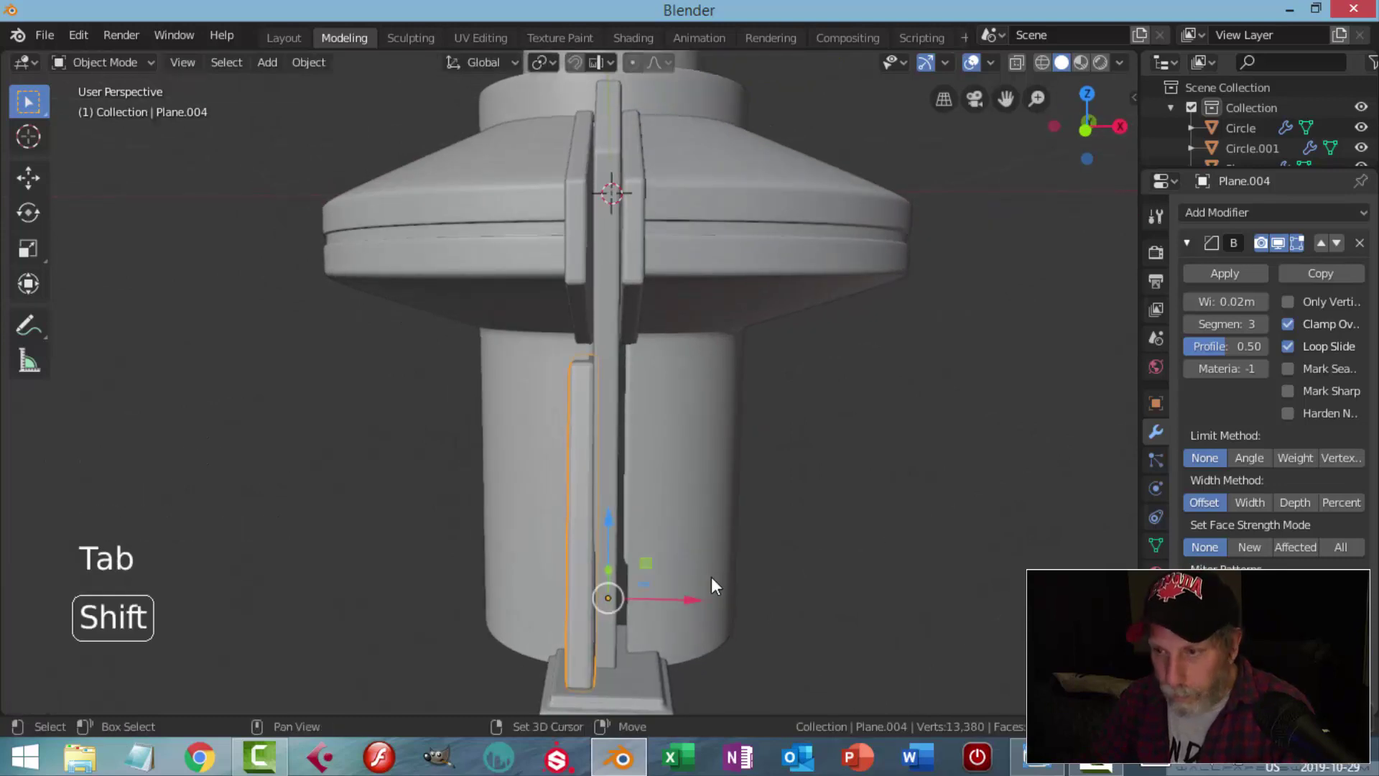
{"action": "key", "text": "shift+d"}
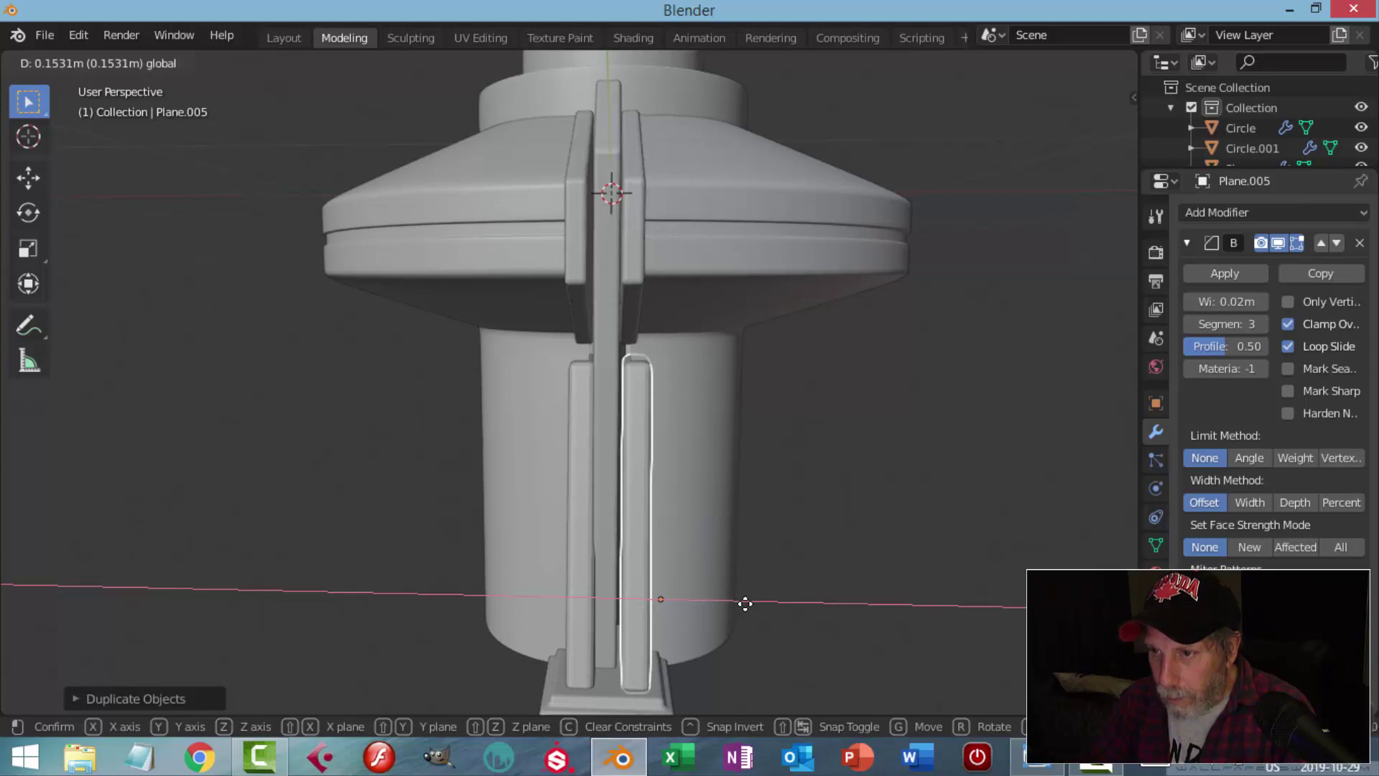
{"action": "left_click", "coordinate": [745, 603]}
{"action": "key", "text": "alt+a"}
- Select the copied side bar and set its bevel width to 0.01 m to match the central rib
{"action": "middle_click_drag", "start_coordinate": [758, 596], "coordinate": [731, 517]}
{"action": "left_click", "coordinate": [633, 335]}
{"action": "middle_click_drag", "start_coordinate": [633, 334], "coordinate": [672, 377]}
{"action": "scroll", "coordinate": [661, 398], "scroll_direction": "down", "scroll_amount": 1}
{"action": "scroll", "coordinate": [661, 398], "scroll_direction": "down", "scroll_amount": 1}
{"action": "key", "text": "alt+a"}
{"action": "scroll", "coordinate": [636, 390], "scroll_direction": "down", "scroll_amount": 2}
{"action": "scroll", "coordinate": [723, 373], "scroll_direction": "up", "scroll_amount": 3}
{"action": "scroll", "coordinate": [682, 388], "scroll_direction": "up", "scroll_amount": 3}
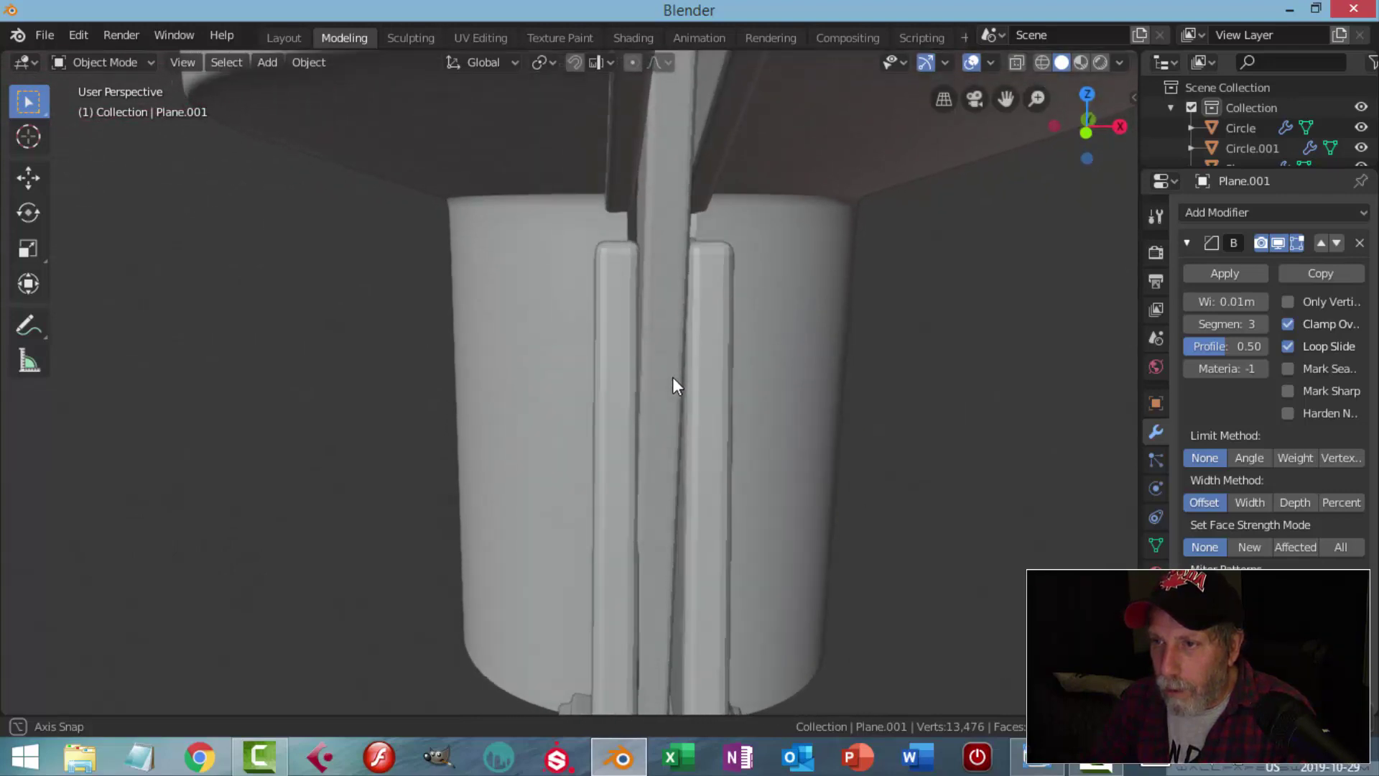
{"action": "middle_click_drag", "start_coordinate": [610, 243], "coordinate": [654, 303]}
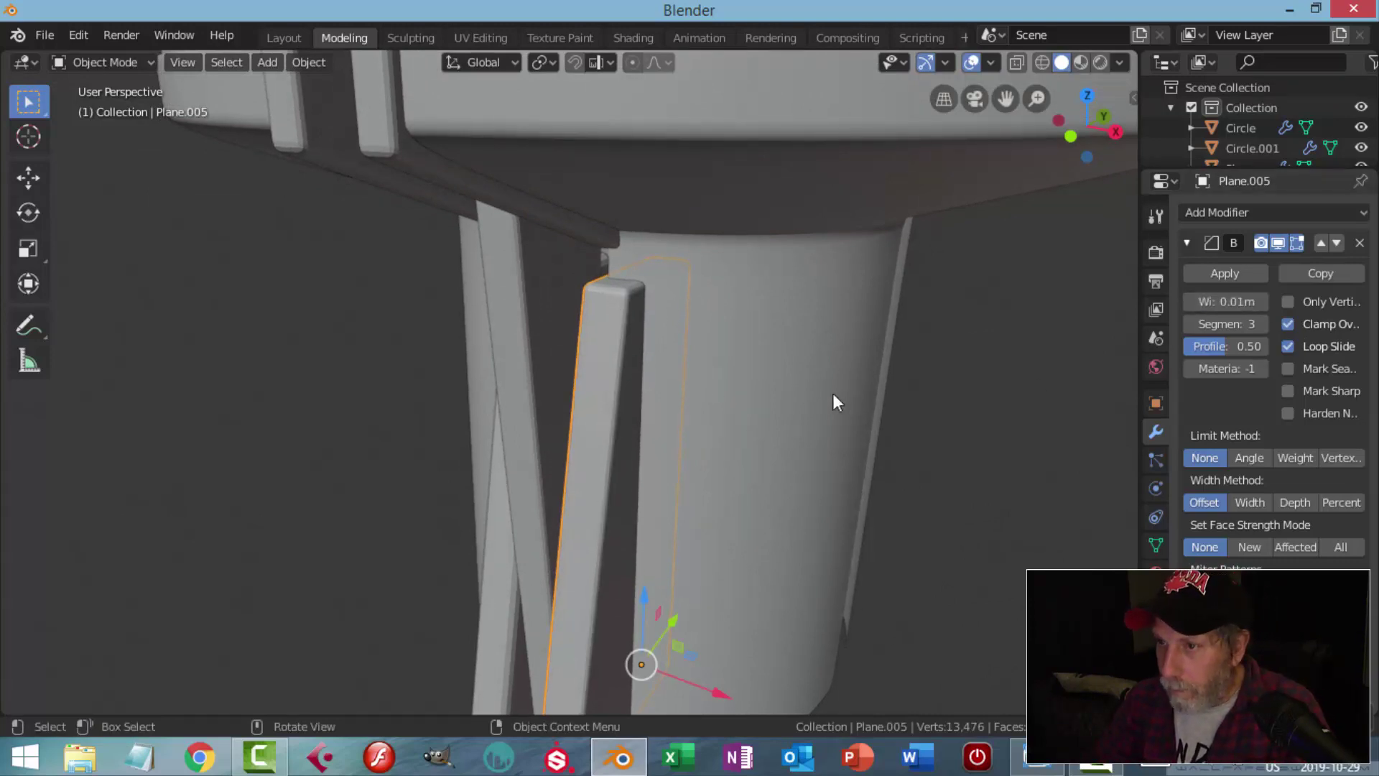
{"action": "key", "text": "alt+a"}
- Select the original side bar and set its bevel width to 0.01 m as well
{"action": "scroll", "coordinate": [630, 352], "scroll_direction": "down", "scroll_amount": 2}
{"action": "middle_click_drag", "start_coordinate": [630, 352], "coordinate": [675, 367]}
{"action": "left_click", "coordinate": [619, 358]}
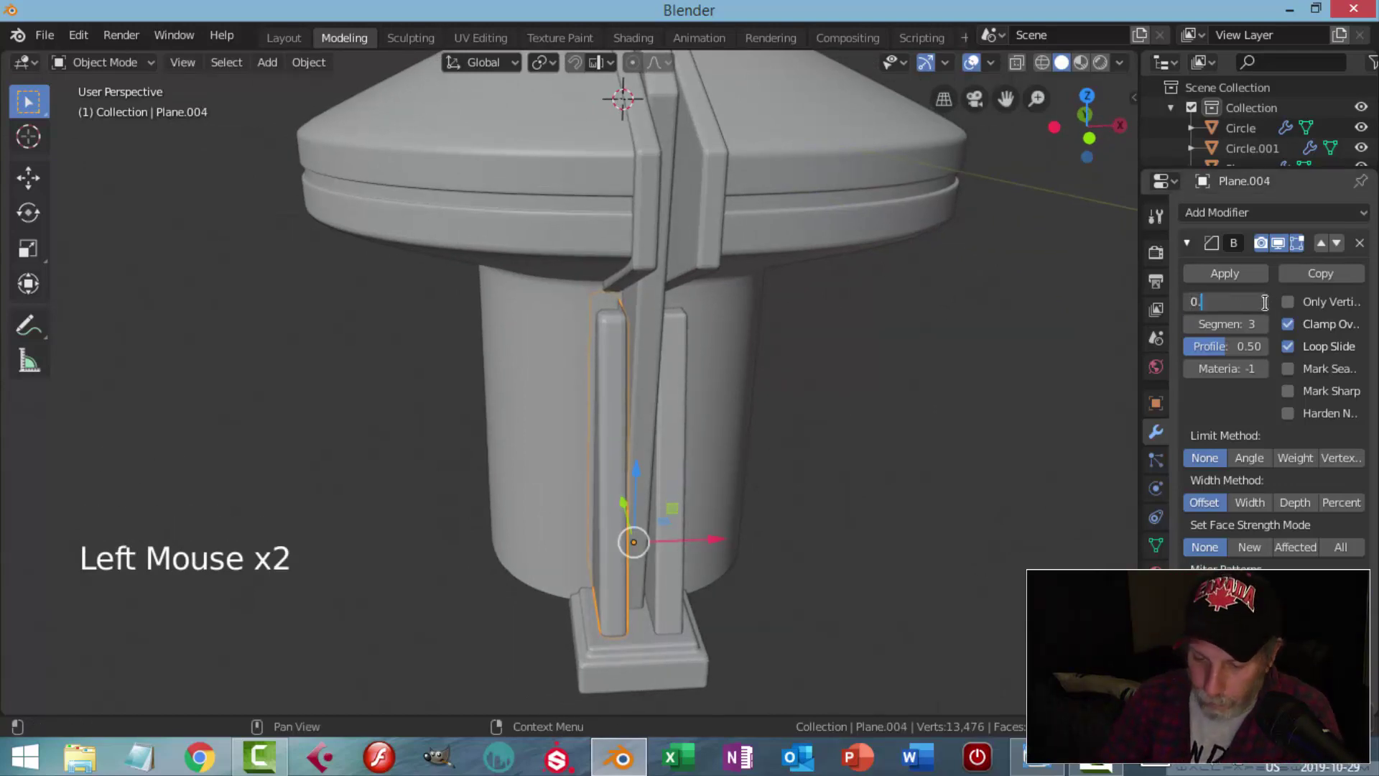
{"action": "scroll", "coordinate": [812, 445], "scroll_direction": "down", "scroll_amount": 2}
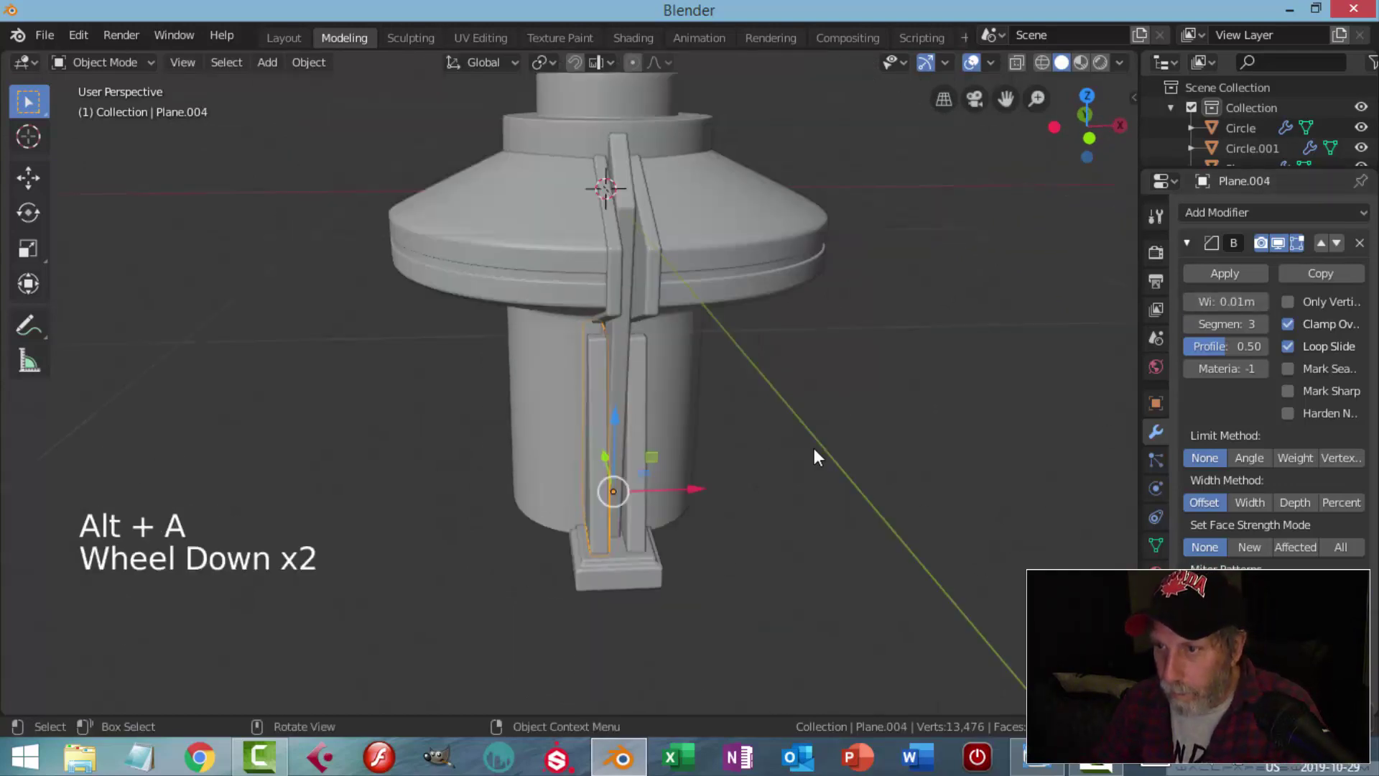
{"action": "middle_click_drag", "start_coordinate": [812, 446], "coordinate": [726, 494]}
{"action": "key", "text": "alt+a"}
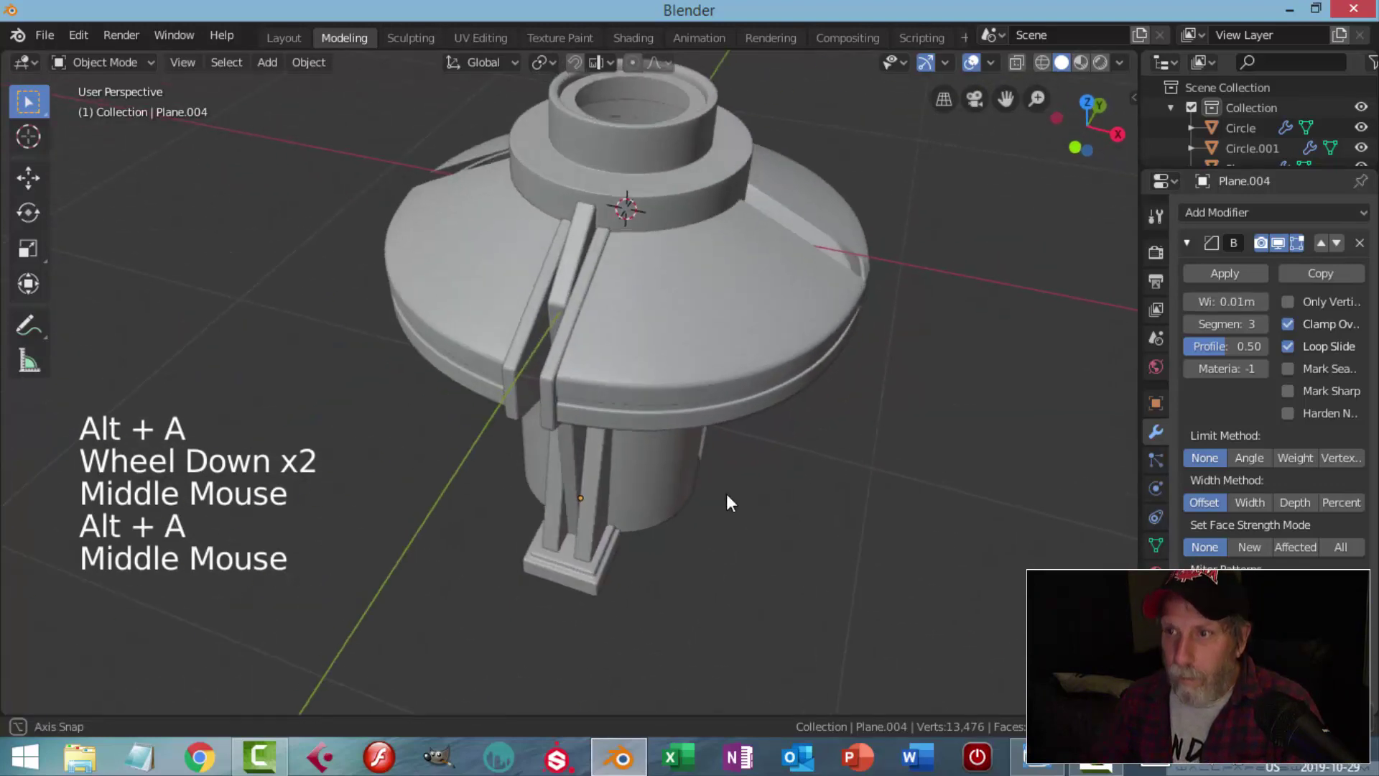
- Select the original side bar's top face and raise it along Z until it reaches the console's underside
{"action": "scroll", "coordinate": [727, 494], "scroll_direction": "down", "scroll_amount": 2}
{"action": "middle_click_drag", "start_coordinate": [704, 370], "coordinate": [714, 333]}
{"action": "scroll", "coordinate": [704, 398], "scroll_direction": "up", "scroll_amount": 2}
{"action": "scroll", "coordinate": [674, 379], "scroll_direction": "up", "scroll_amount": 3}
{"action": "left_click", "coordinate": [712, 335]}
{"action": "key", "text": "Tab"}
{"action": "key", "text": "3"}
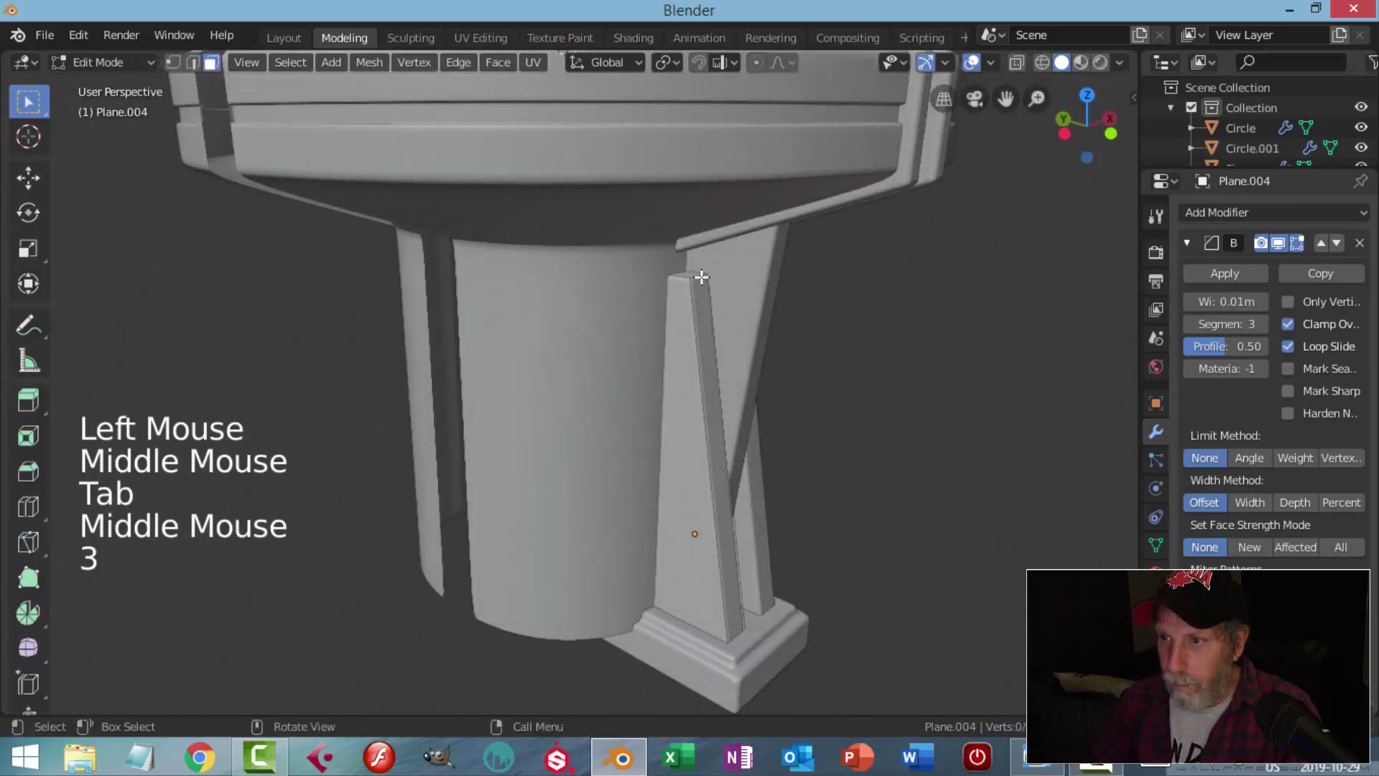
{"action": "left_click", "coordinate": [704, 283]}
{"action": "left_click_drag", "start_coordinate": [662, 221], "coordinate": [656, 157]}
{"action": "middle_click_drag", "start_coordinate": [656, 156], "coordinate": [669, 301]}
{"action": "key", "text": "alt+a"}
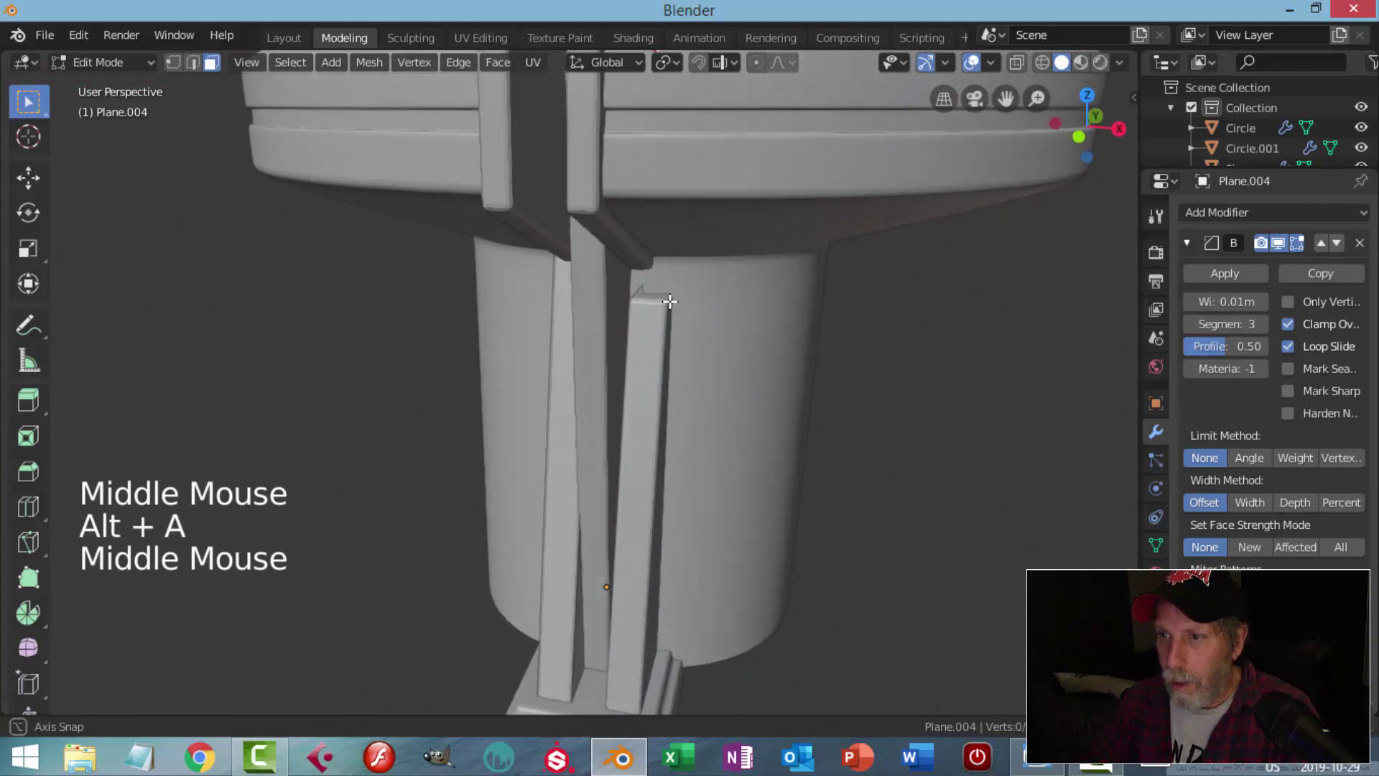
{"action": "key", "text": "Tab"}
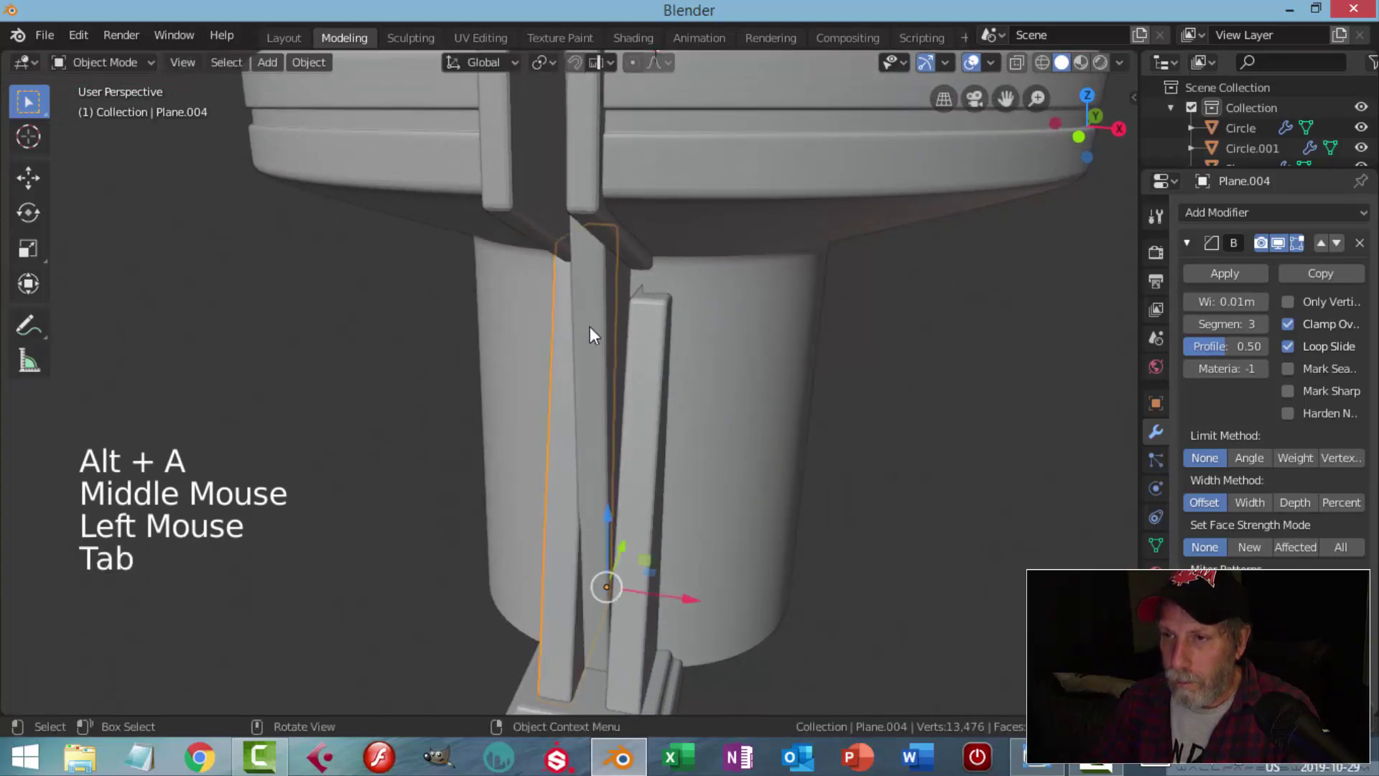
- Delete the shorter side bar copy and replace it with a duplicate of the raised side bar, moved along X to the rib's other side
{"action": "middle_click_drag", "start_coordinate": [591, 333], "coordinate": [657, 343]}
{"action": "left_click", "coordinate": [670, 314]}
{"action": "key", "text": "x"}
{"action": "left_click", "coordinate": [670, 314]}
{"action": "left_click", "coordinate": [566, 296]}
{"action": "key", "text": "shift+d"}
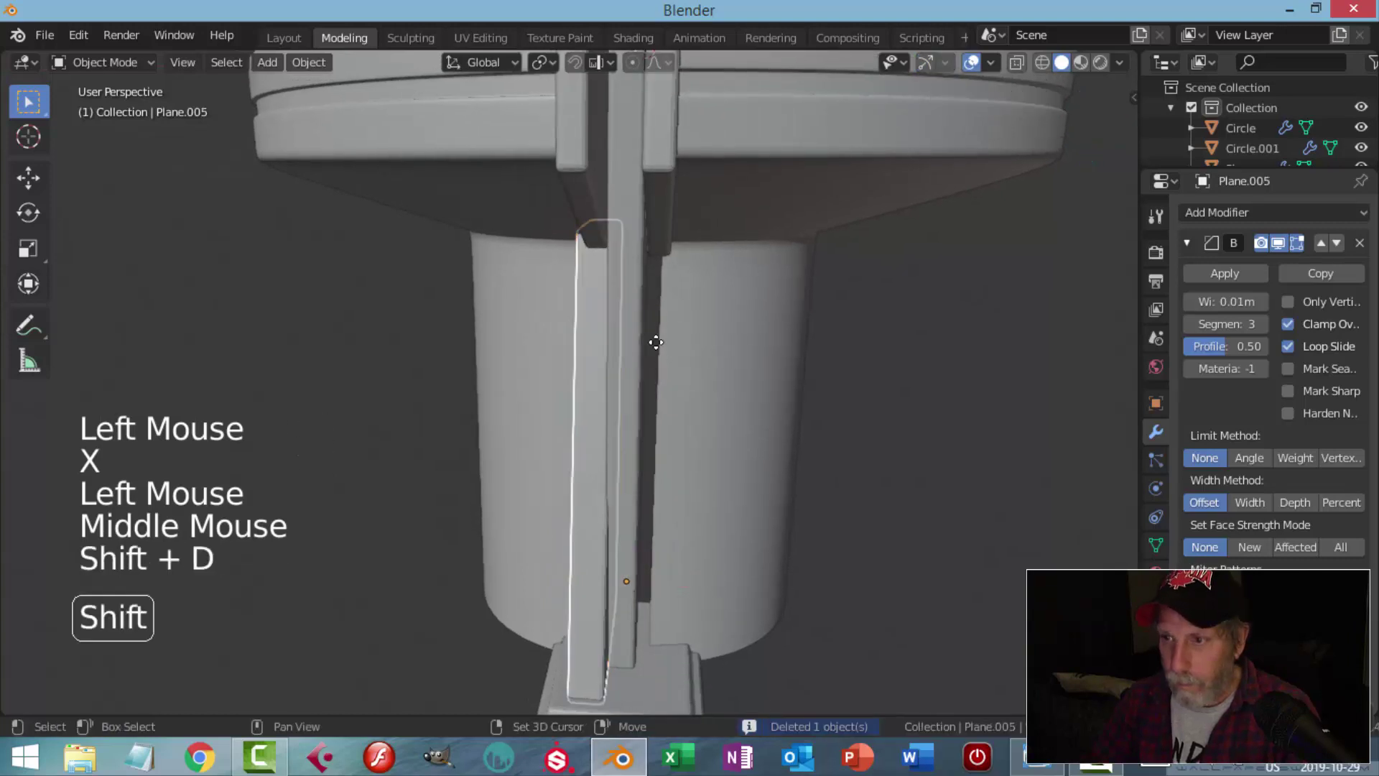
{"action": "right_click", "coordinate": [689, 567]}
{"action": "left_click_drag", "start_coordinate": [697, 583], "coordinate": [744, 575]}
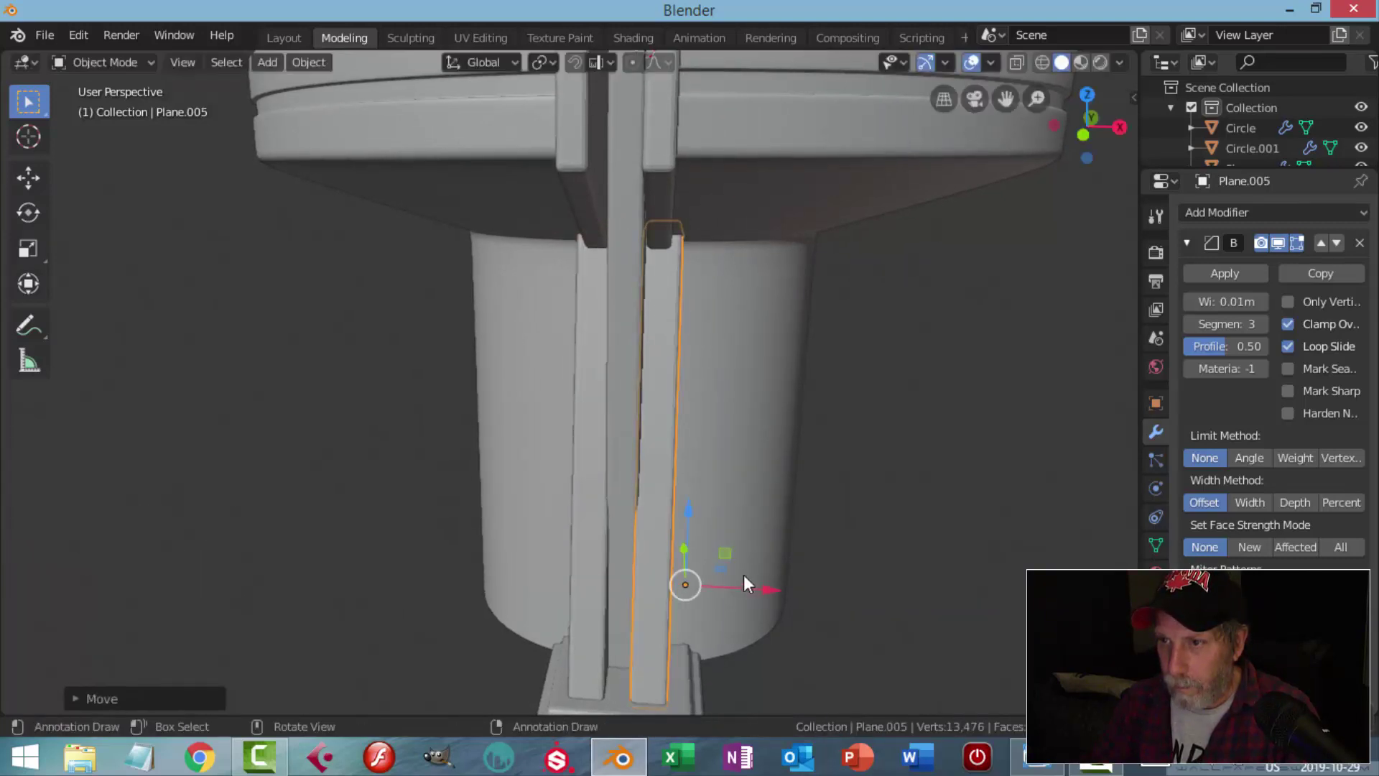
{"action": "scroll", "coordinate": [740, 479], "scroll_direction": "down", "scroll_amount": 2}
{"action": "middle_click_drag", "start_coordinate": [740, 480], "coordinate": [506, 250]}
{"action": "left_click", "coordinate": [512, 255]}
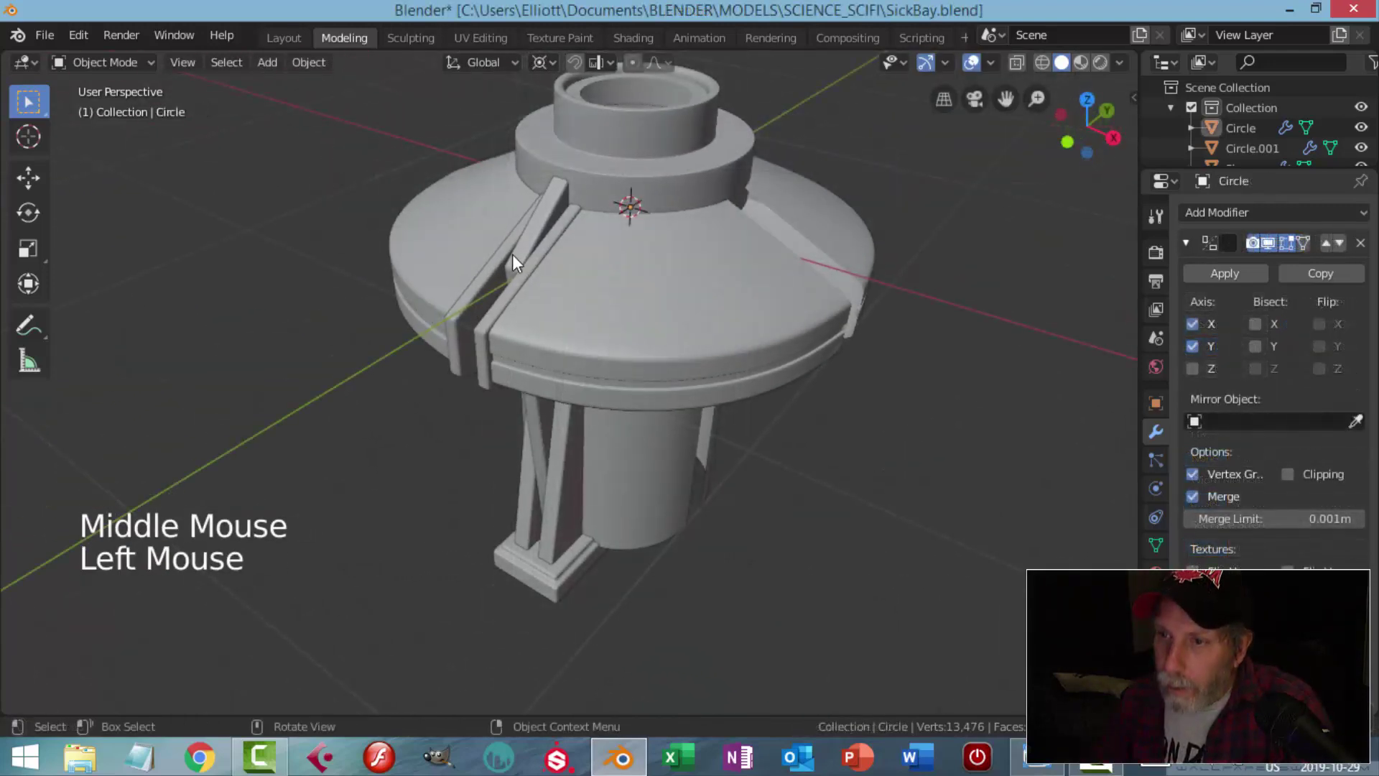
{"action": "key", "text": "Tab"}
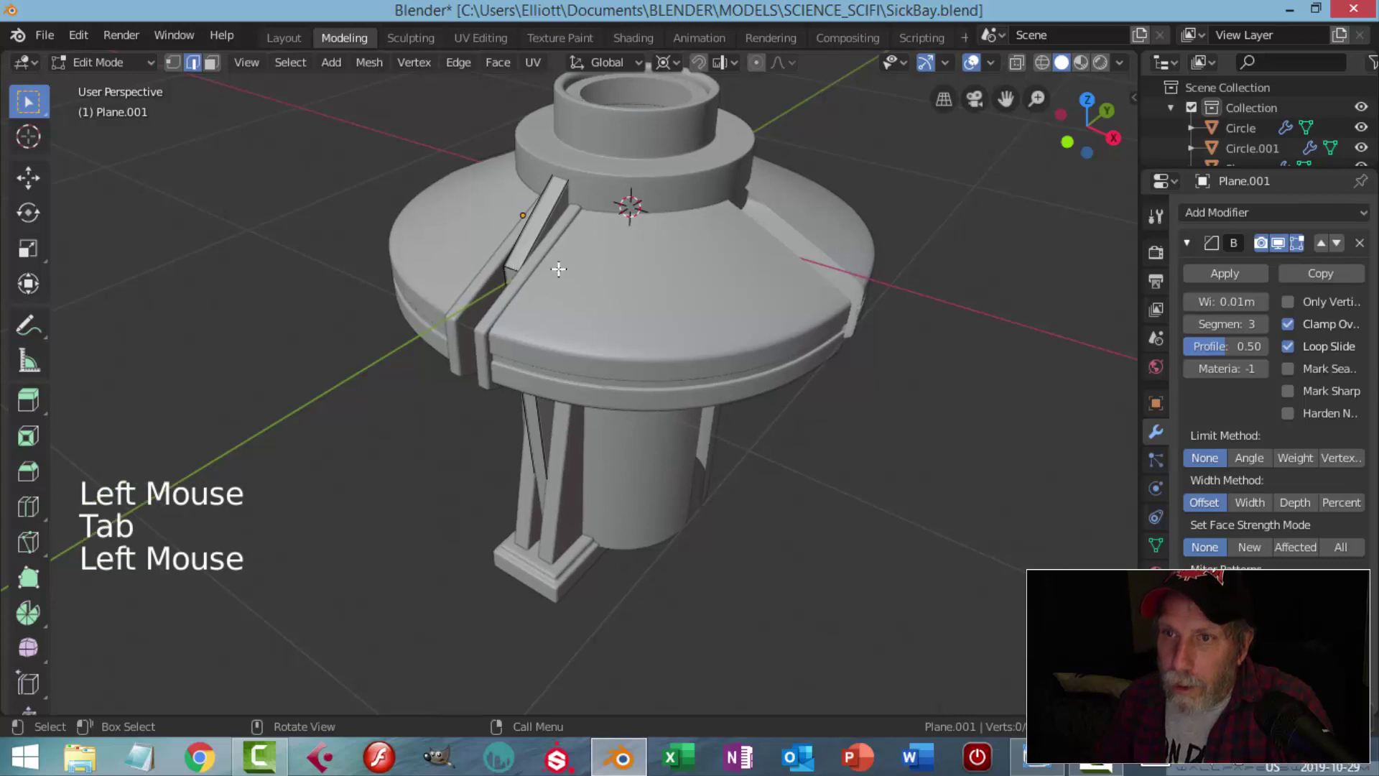
{"action": "middle_click_drag", "start_coordinate": [559, 269], "coordinate": [624, 144]}
{"action": "left_click_drag", "start_coordinate": [630, 132], "coordinate": [630, 127]}
{"action": "key", "text": "alt+a"}
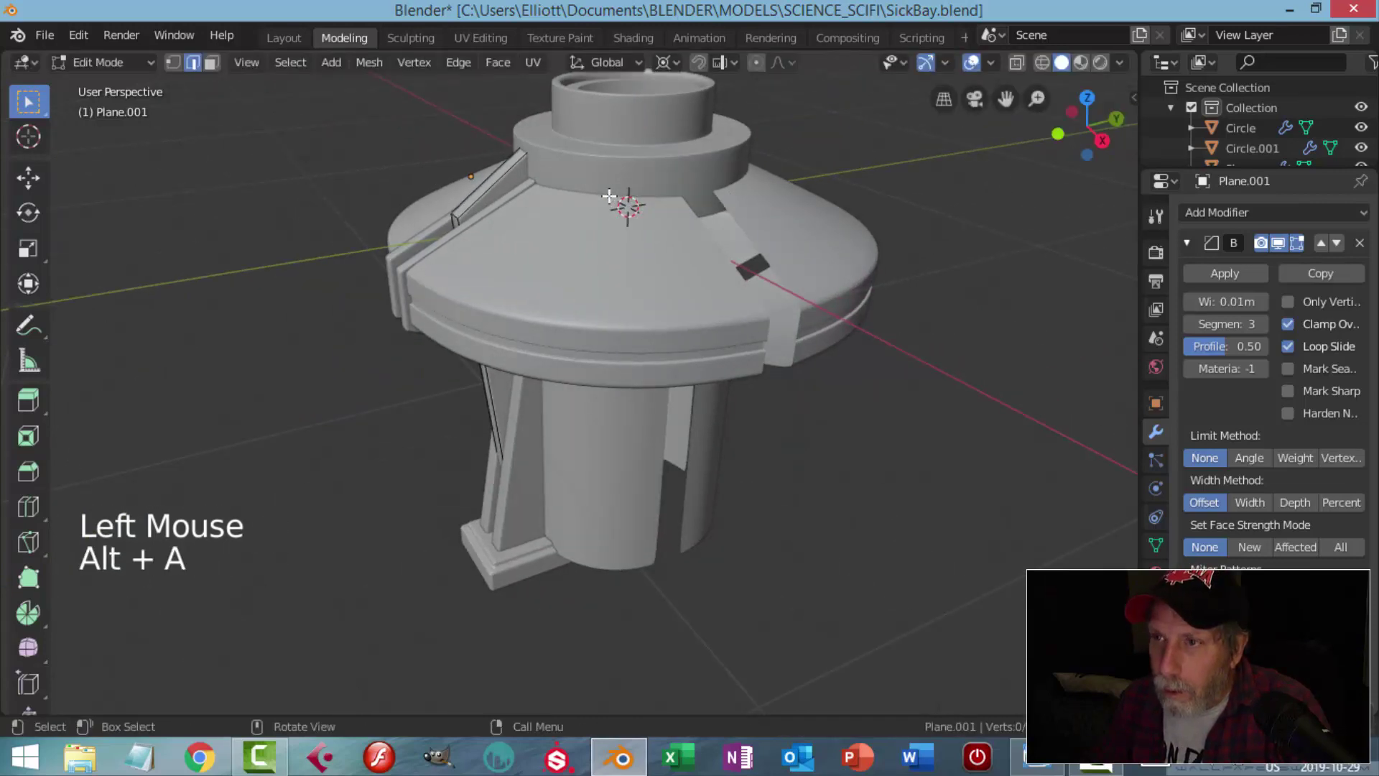
{"action": "key", "text": "Tab"}
{"action": "key", "text": "alt+a"}
- Select the quarter section's column faces with the flared ring above and scale them inward to about 0.92 in X and Y only
{"action": "middle_click_drag", "start_coordinate": [557, 222], "coordinate": [642, 175]}
{"action": "middle_click_drag", "start_coordinate": [583, 64], "coordinate": [632, 277]}
{"action": "left_click", "coordinate": [563, 320]}
{"action": "key", "text": "Tab"}
{"action": "key", "text": "alt+a"}
{"action": "scroll", "coordinate": [603, 293], "scroll_direction": "up", "scroll_amount": 2}
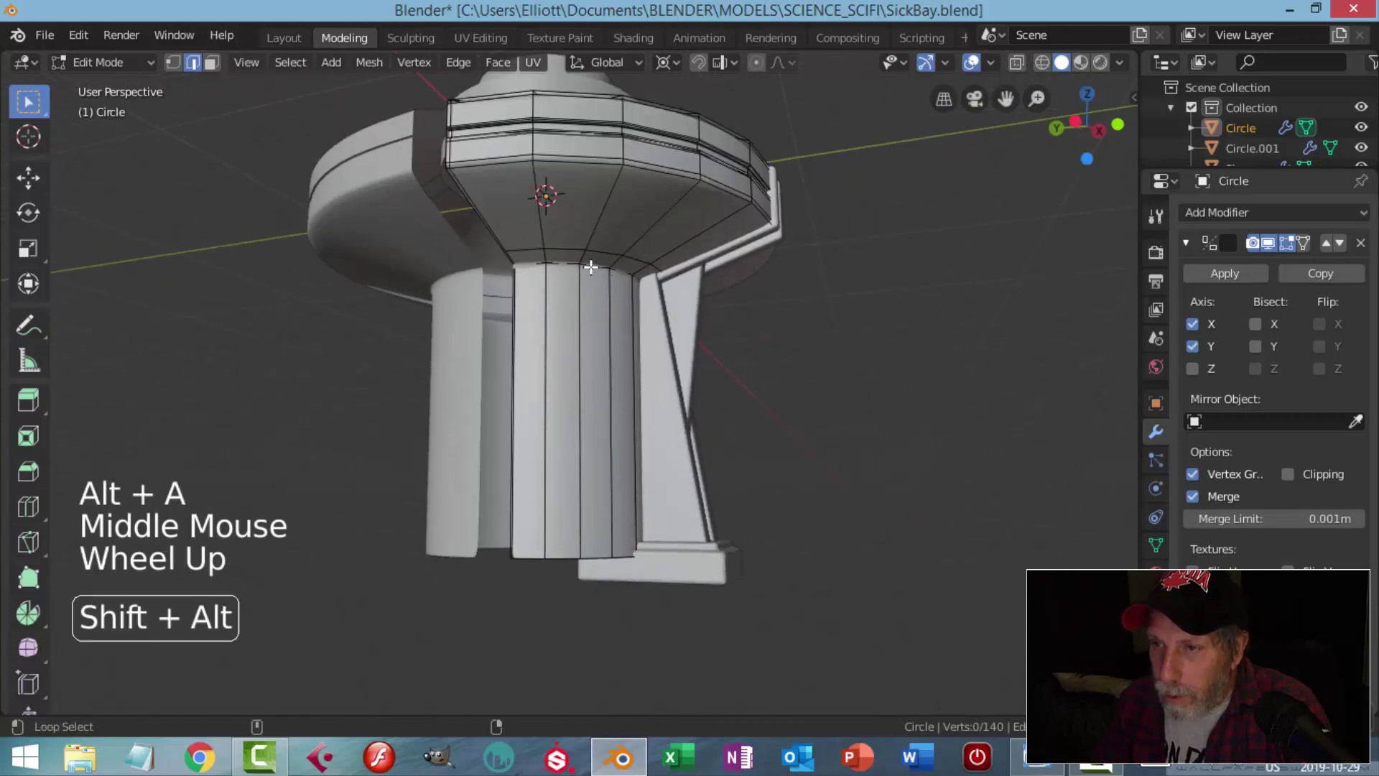
{"action": "left_click", "coordinate": [590, 267], "text": "alt+shift"}
{"action": "key", "text": "ctrl+KP_Add"}
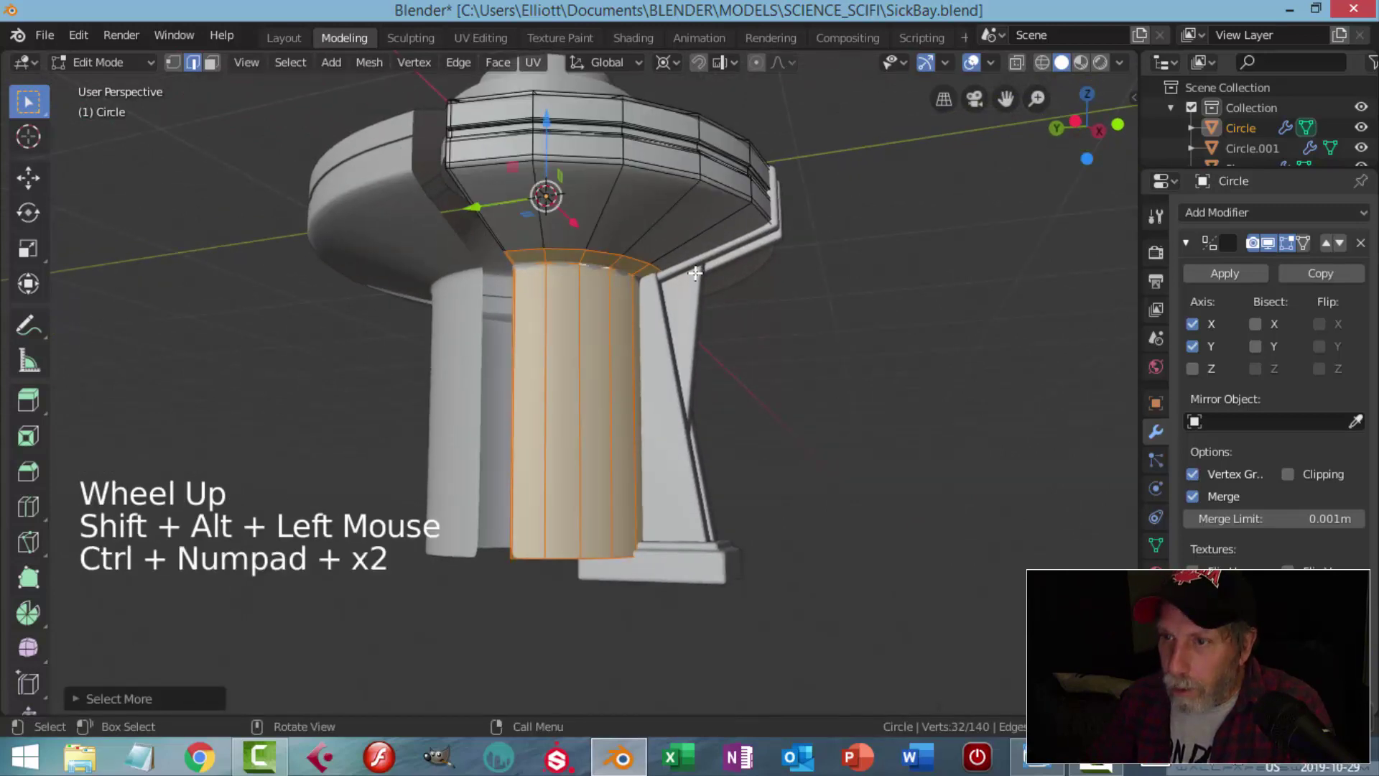
{"action": "key", "text": "KP_7"}
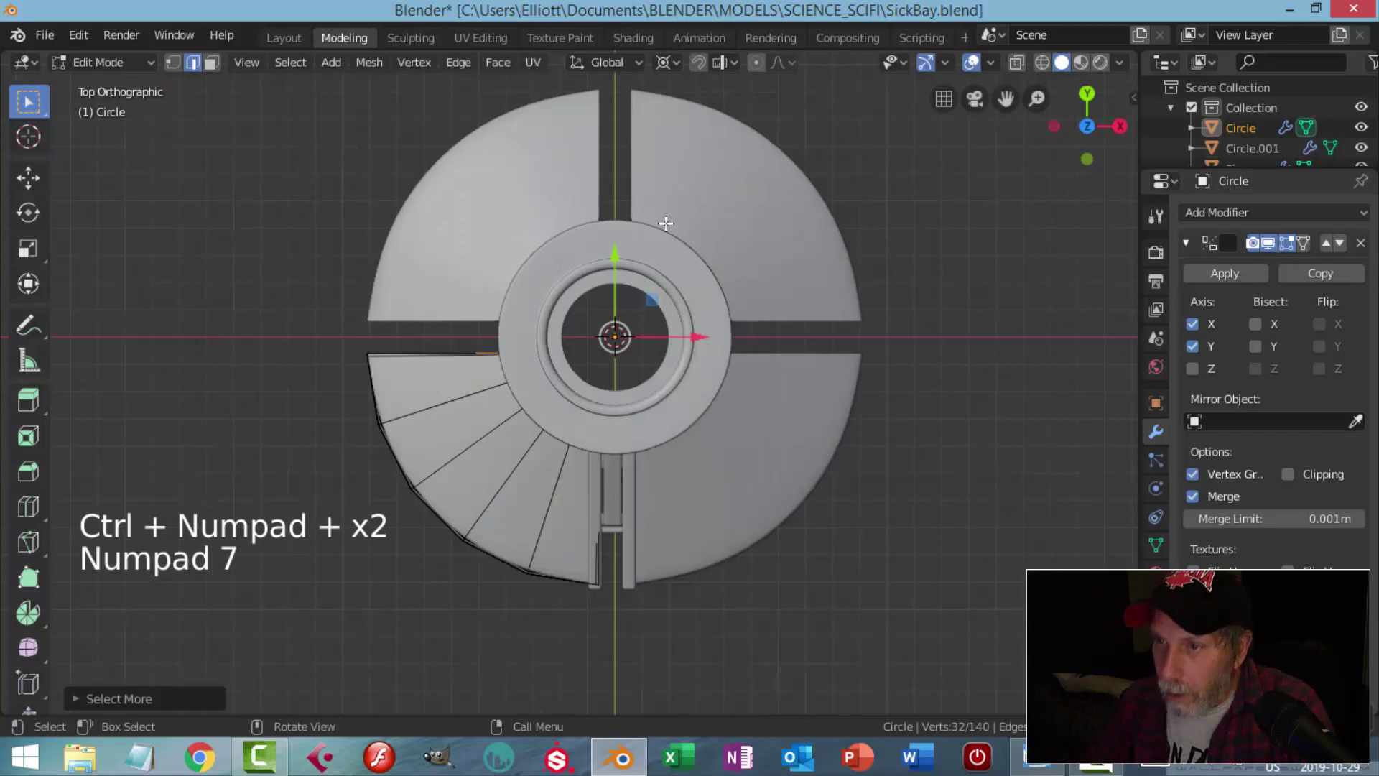
{"action": "key", "text": "z"}
{"action": "scroll", "coordinate": [818, 315], "scroll_direction": "up", "scroll_amount": 2}
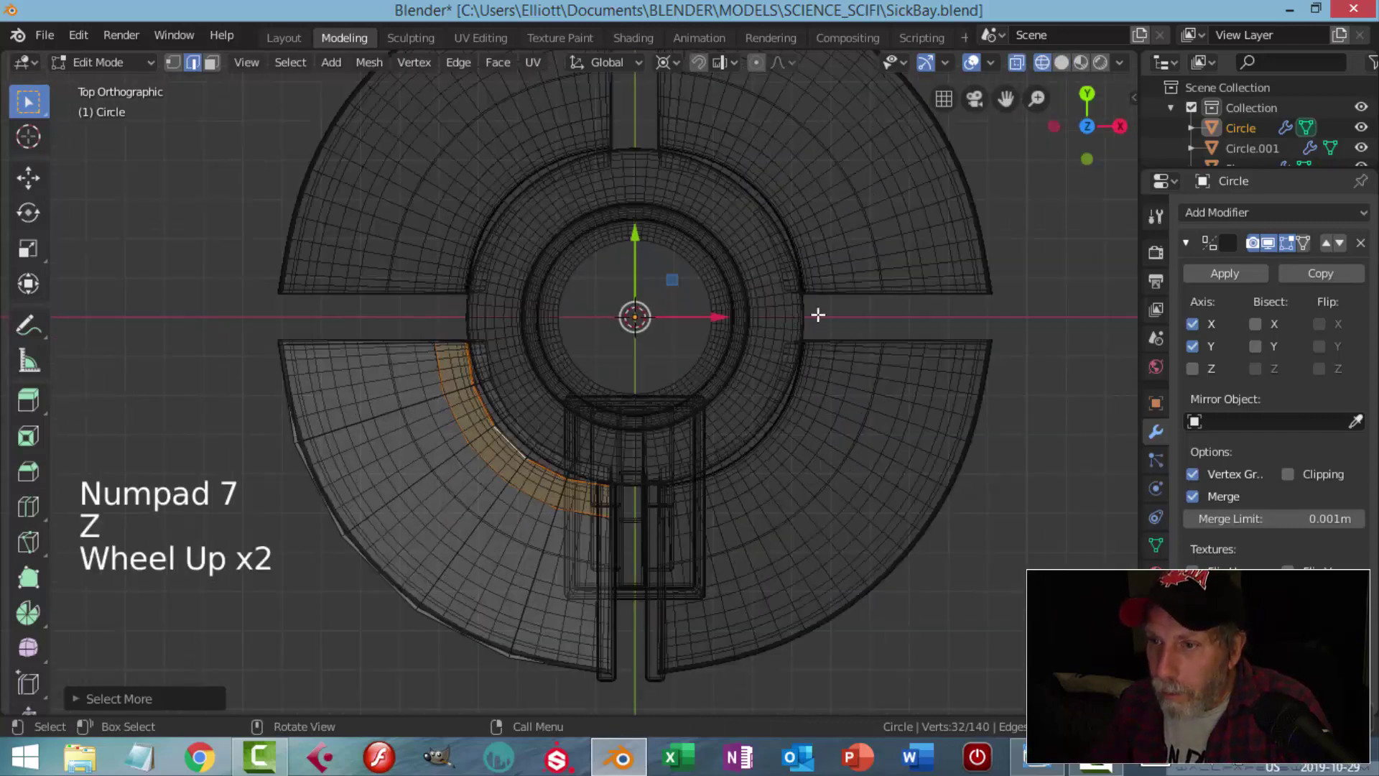
{"action": "key", "text": "s"}
{"action": "key", "text": "shift+z"}
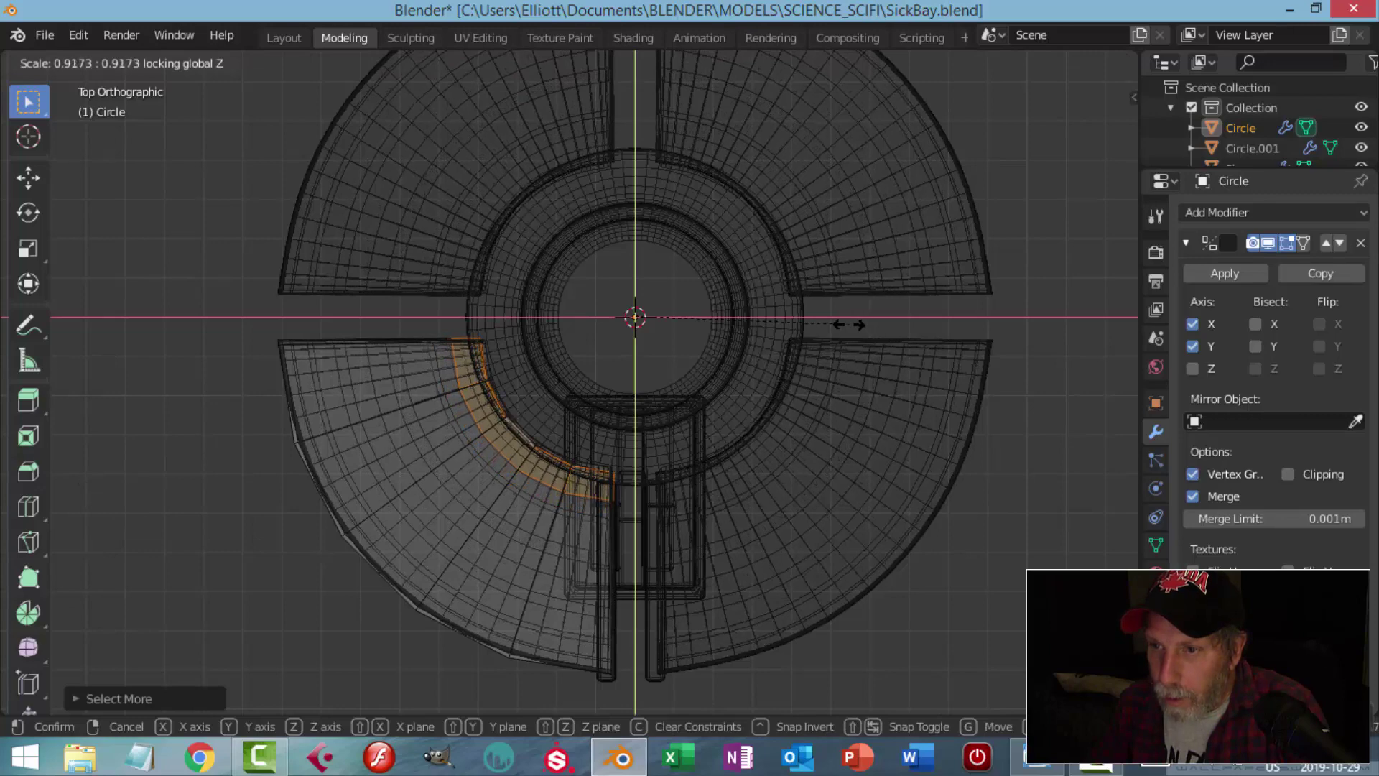
{"action": "left_click", "coordinate": [849, 325]}
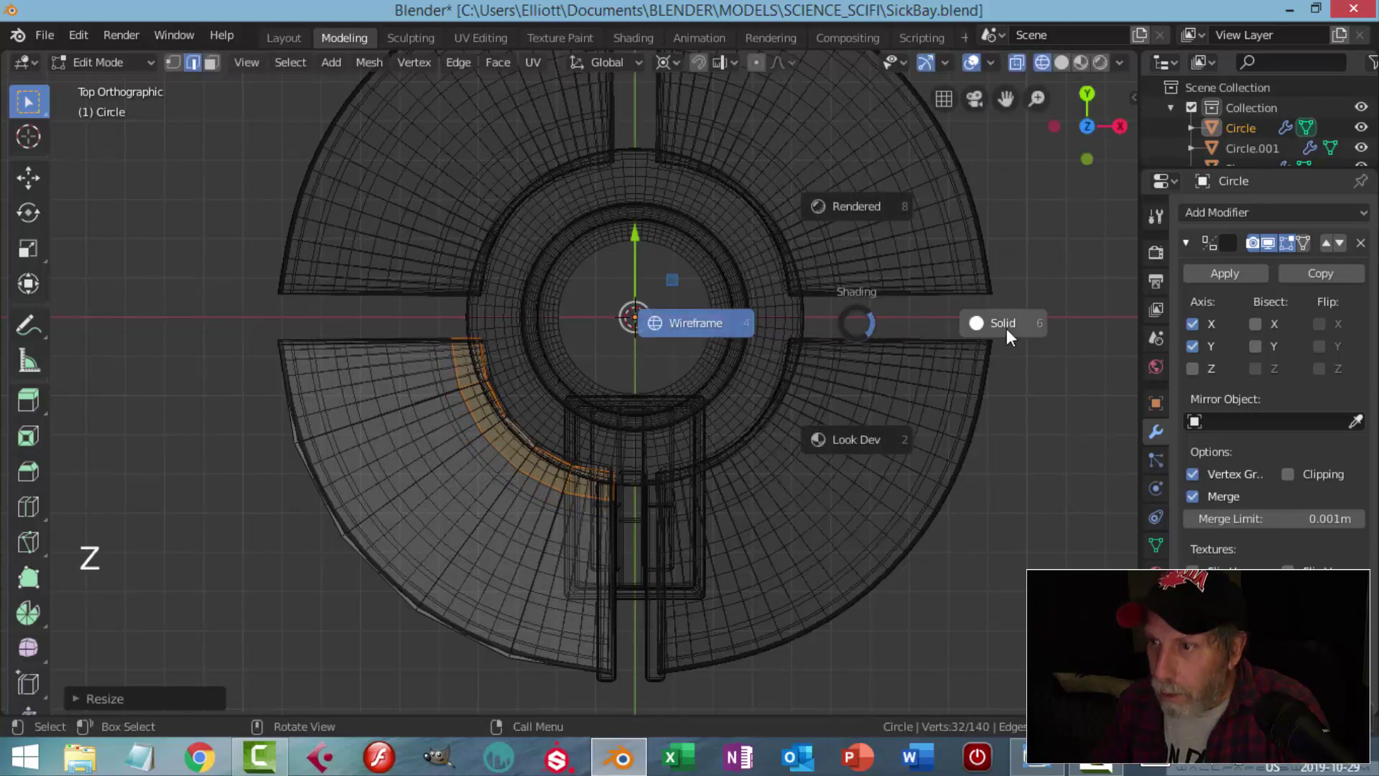
{"action": "left_click", "coordinate": [1006, 329]}
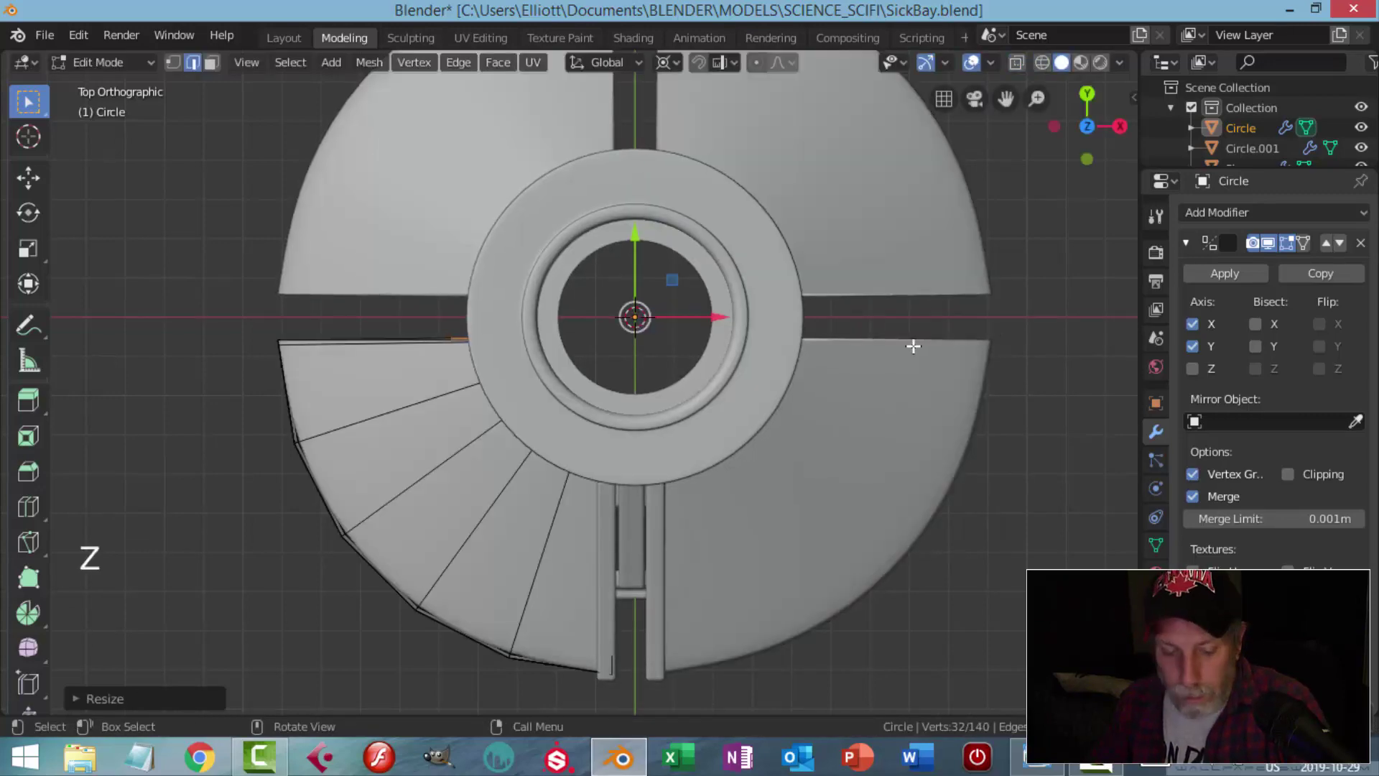
{"action": "key", "text": "alt+a"}
{"action": "key", "text": "Tab"}
{"action": "key", "text": "alt+a"}
- Select all rib, strip, side bar and foot parts of the finished leg, duplicate them and rotate the copy 180° about Z
{"action": "scroll", "coordinate": [788, 360], "scroll_direction": "down", "scroll_amount": 3}
{"action": "middle_click_drag", "start_coordinate": [788, 360], "coordinate": [835, 303]}
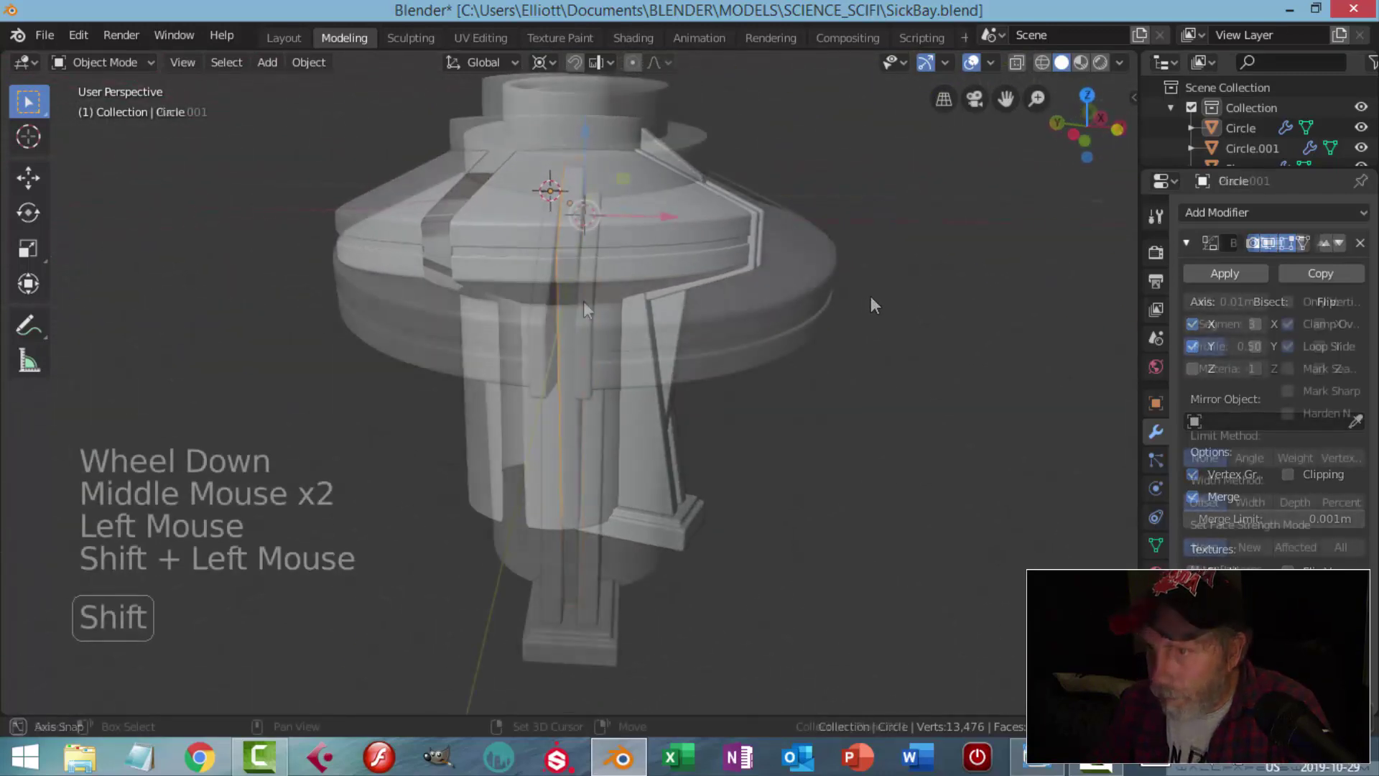
{"action": "left_click", "coordinate": [551, 309], "text": "shift"}
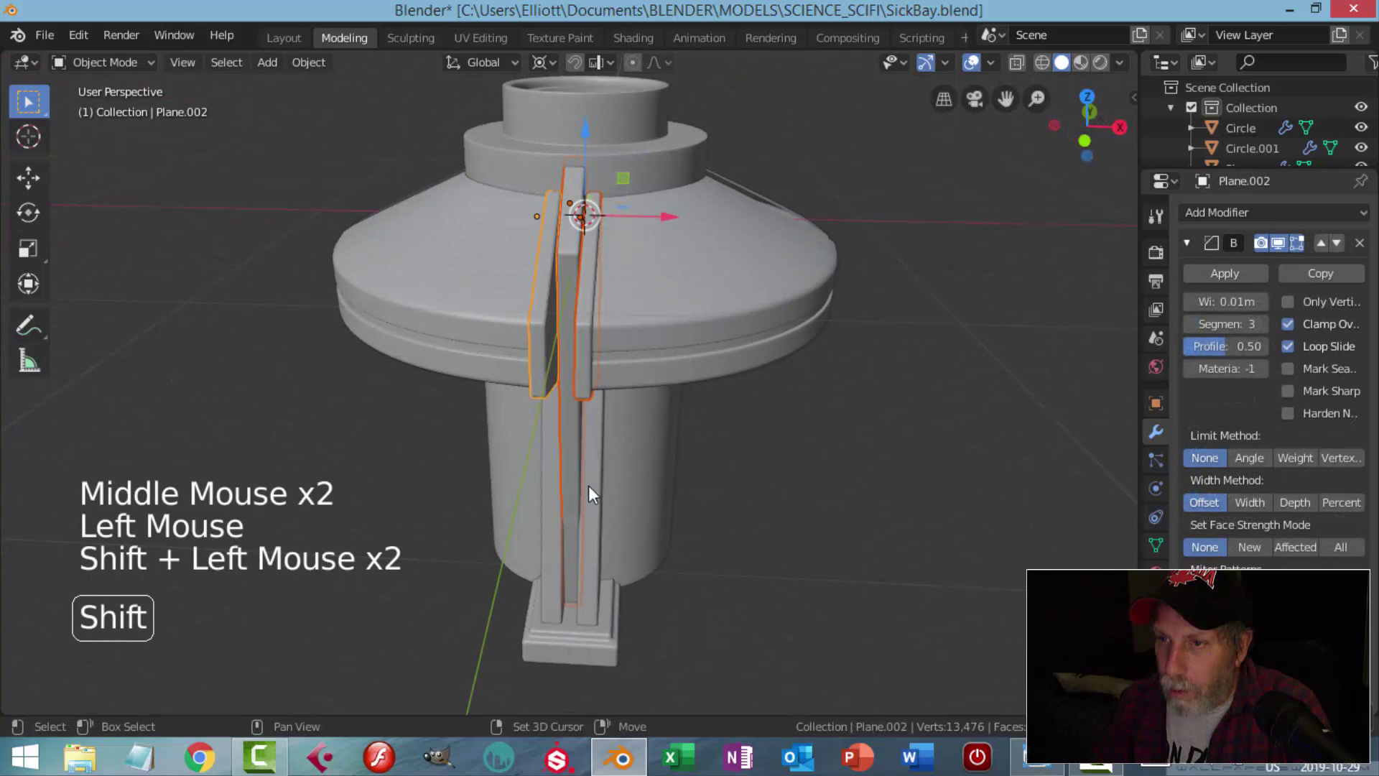
{"action": "left_click", "coordinate": [592, 488], "text": "shift"}
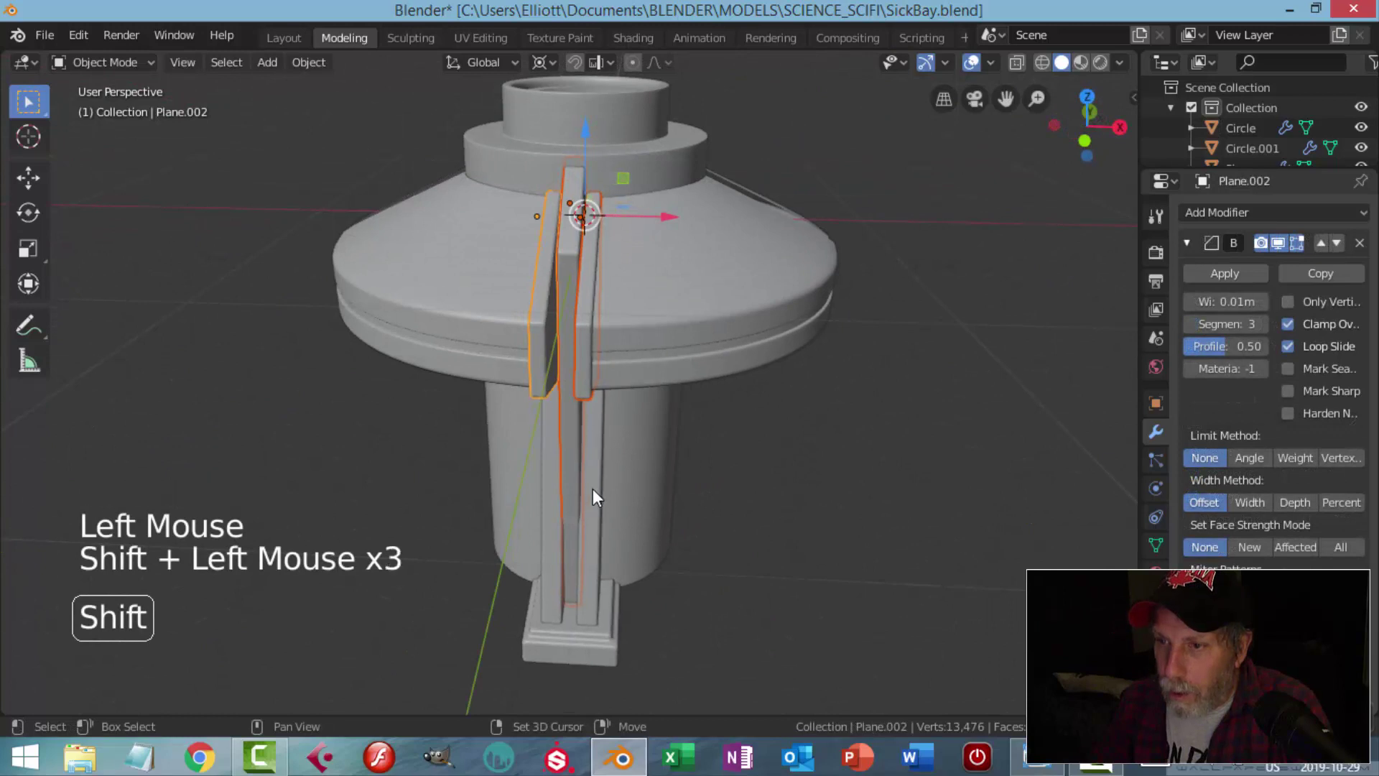
{"action": "left_click", "coordinate": [551, 477], "text": "shift"}
{"action": "scroll", "coordinate": [756, 490], "scroll_direction": "down", "scroll_amount": 3}
{"action": "middle_click_drag", "start_coordinate": [755, 490], "coordinate": [631, 402]}
{"action": "key", "text": "KP_7"}
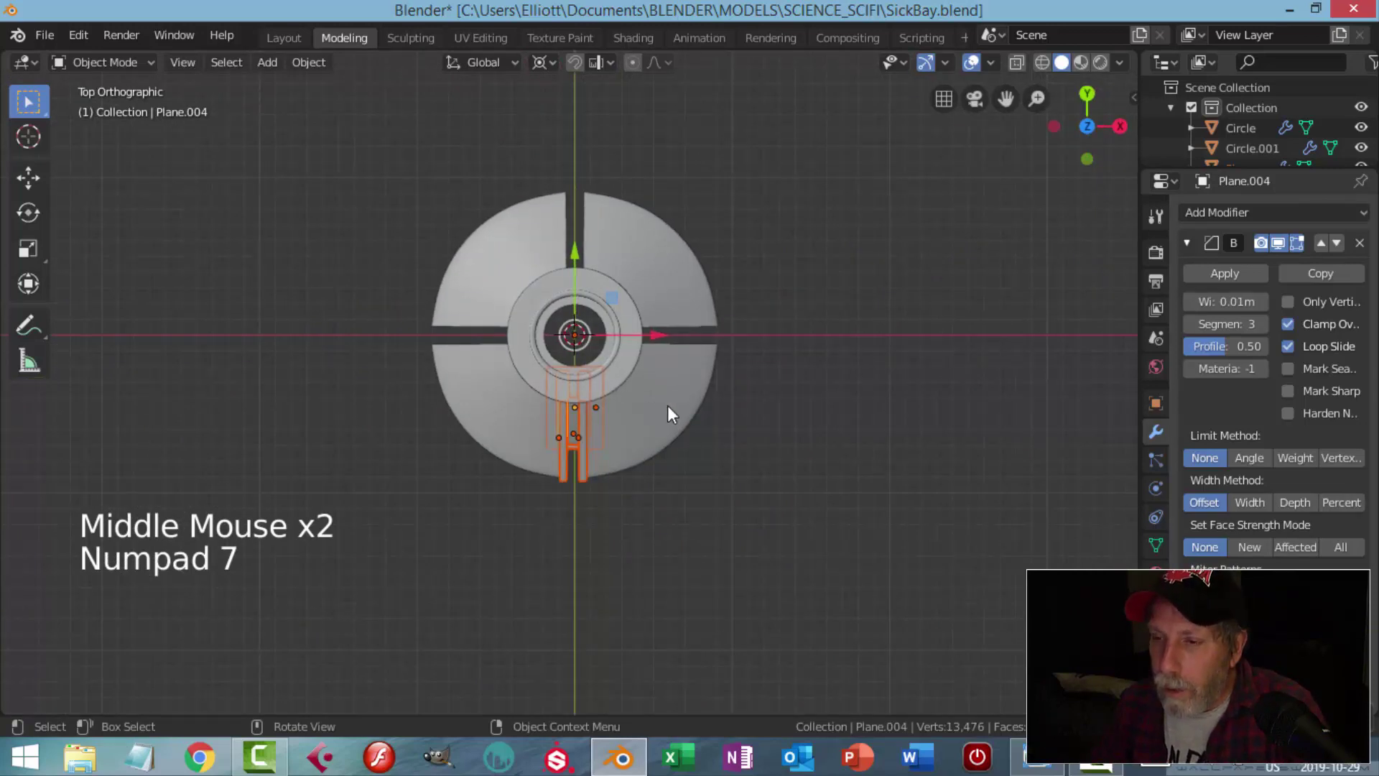
{"action": "key", "text": "shift+d"}
{"action": "type", "text": "r180"}
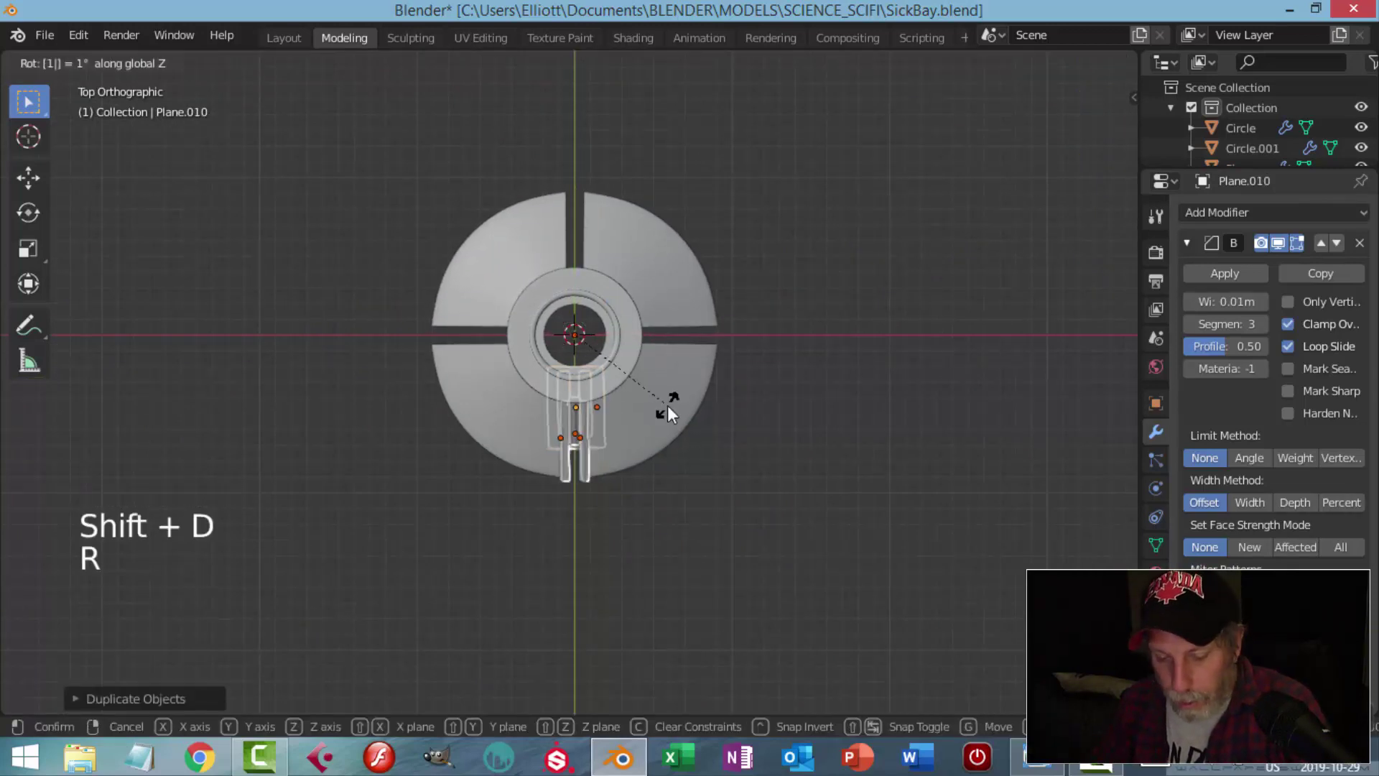
{"action": "key", "text": "Return"}
- Fill the two remaining gaps by duplicating the leg assembly with a 90° rotation about Z, and duplicating that copy with a 180° rotation
{"action": "key", "text": "shift+d"}
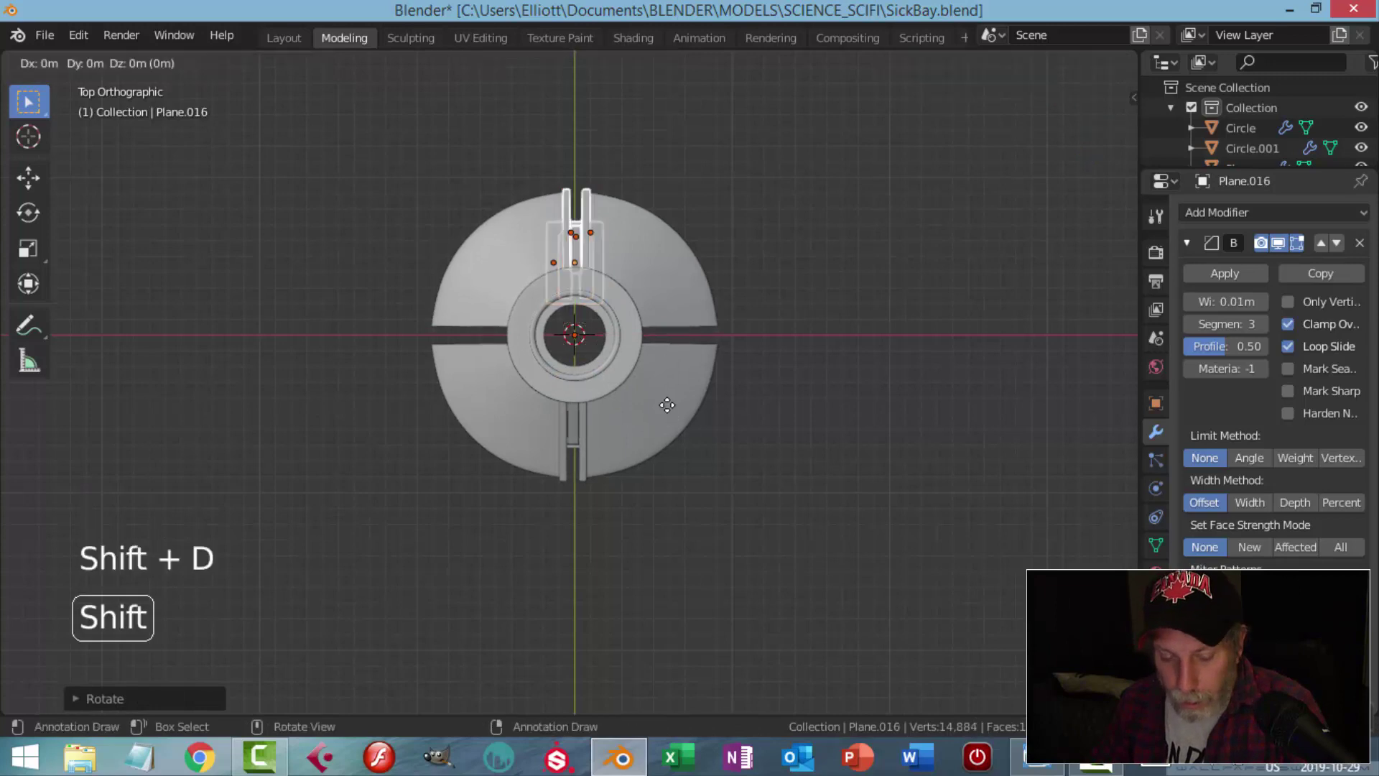
{"action": "type", "text": "r90"}
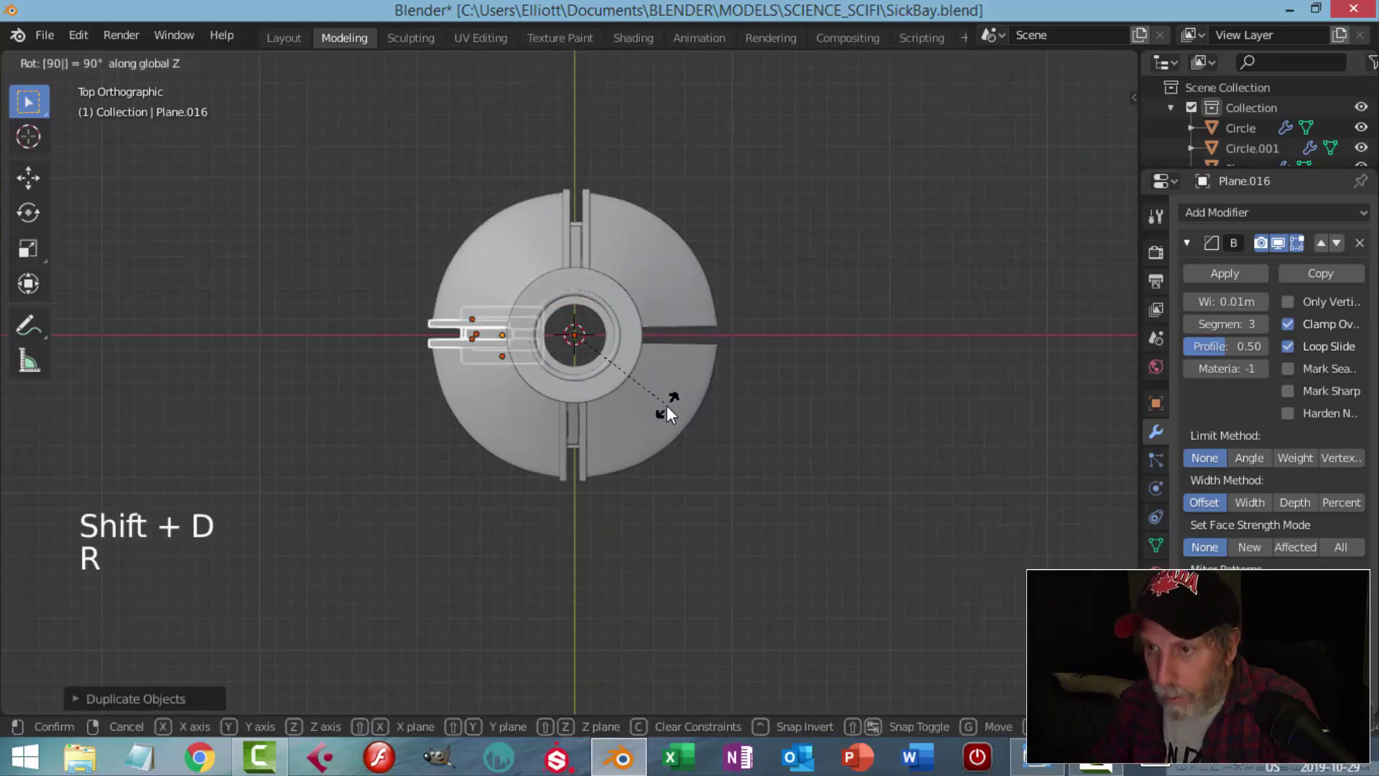
{"action": "key", "text": "Return"}
{"action": "key", "text": "shift+d"}
{"action": "type", "text": "rz"}
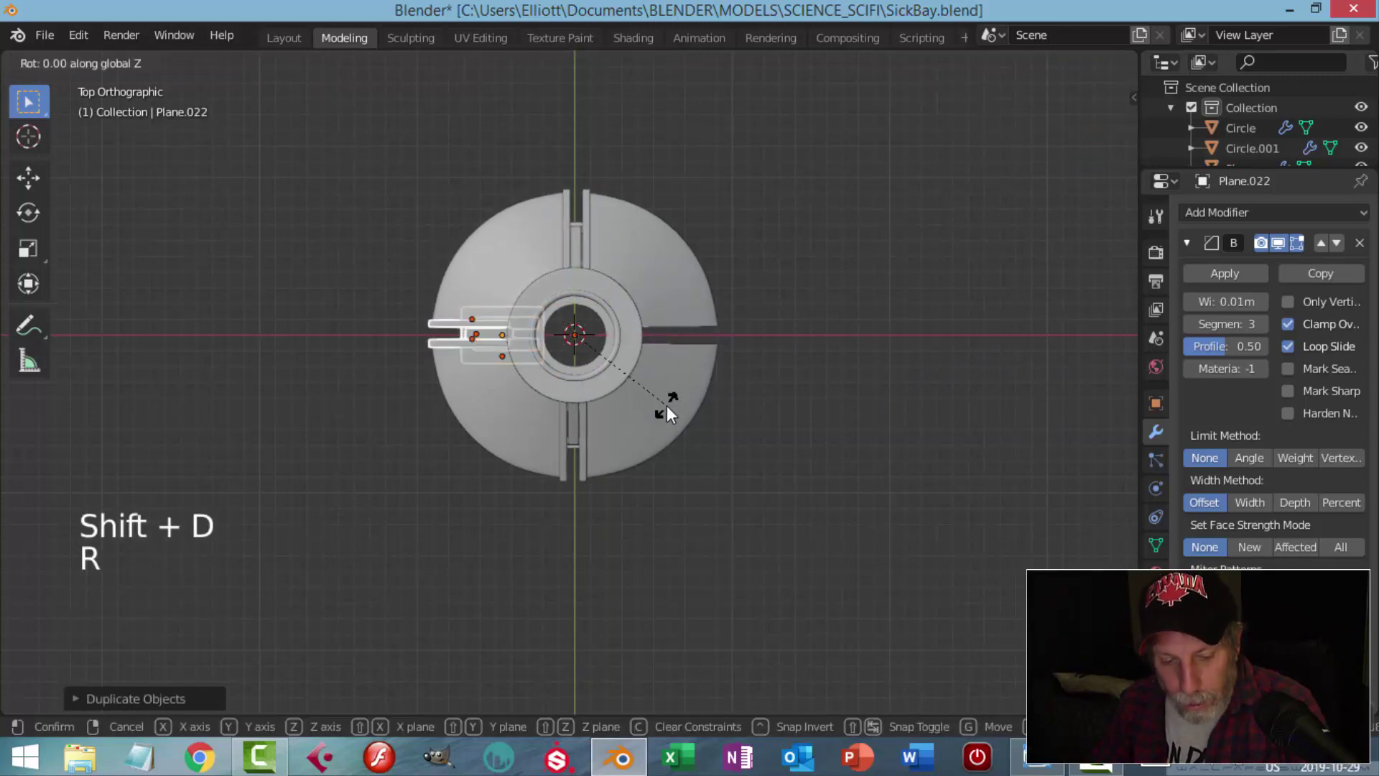
{"action": "type", "text": "180"}
{"action": "key", "text": "Return"}
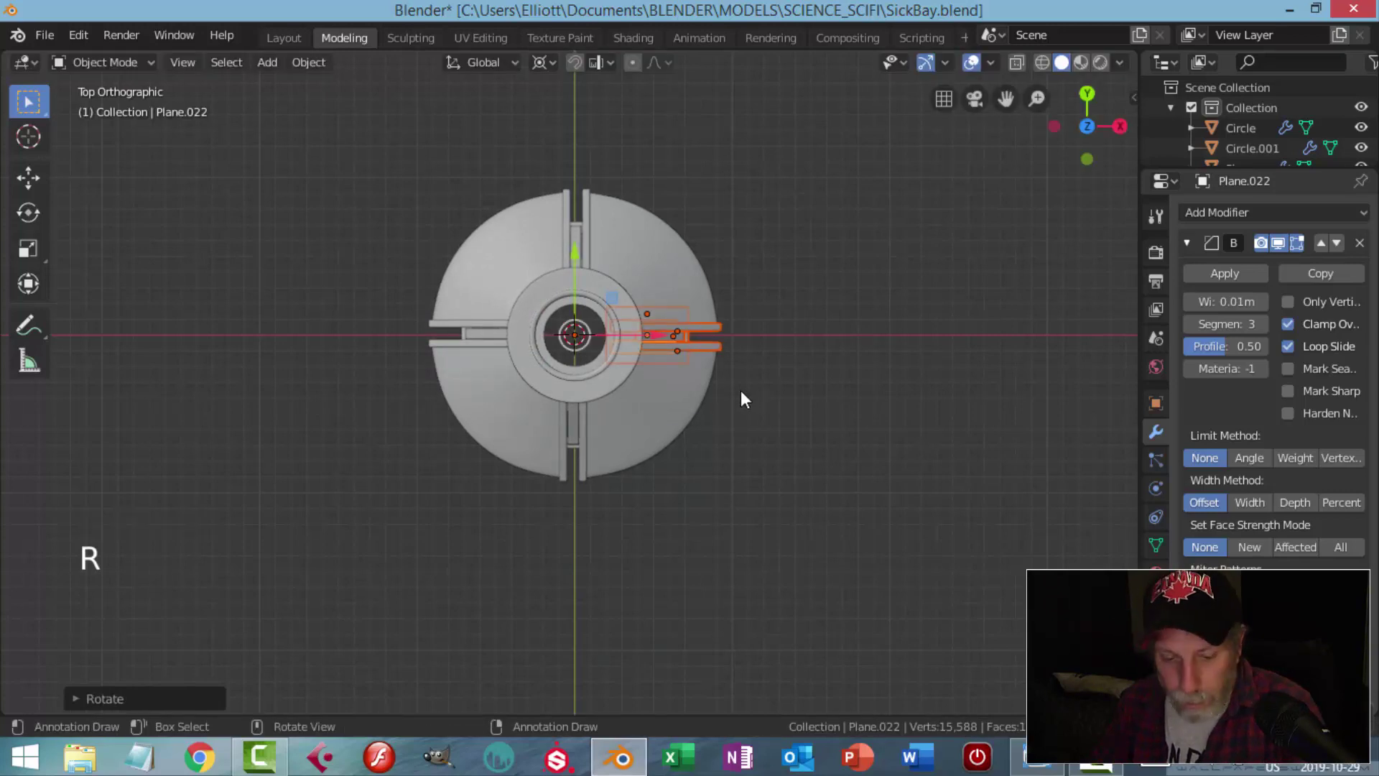
- Deselect the leg copies, check the four-legged console from the side and save the file
{"action": "key", "text": "alt+a"}
{"action": "scroll", "coordinate": [761, 401], "scroll_direction": "down", "scroll_amount": 2}
{"action": "middle_click_drag", "start_coordinate": [784, 403], "coordinate": [654, 281]}
{"action": "scroll", "coordinate": [740, 385], "scroll_direction": "up", "scroll_amount": 2}
{"action": "middle_click_drag", "start_coordinate": [740, 385], "coordinate": [866, 351]}
{"action": "key", "text": "ctrl+s"}
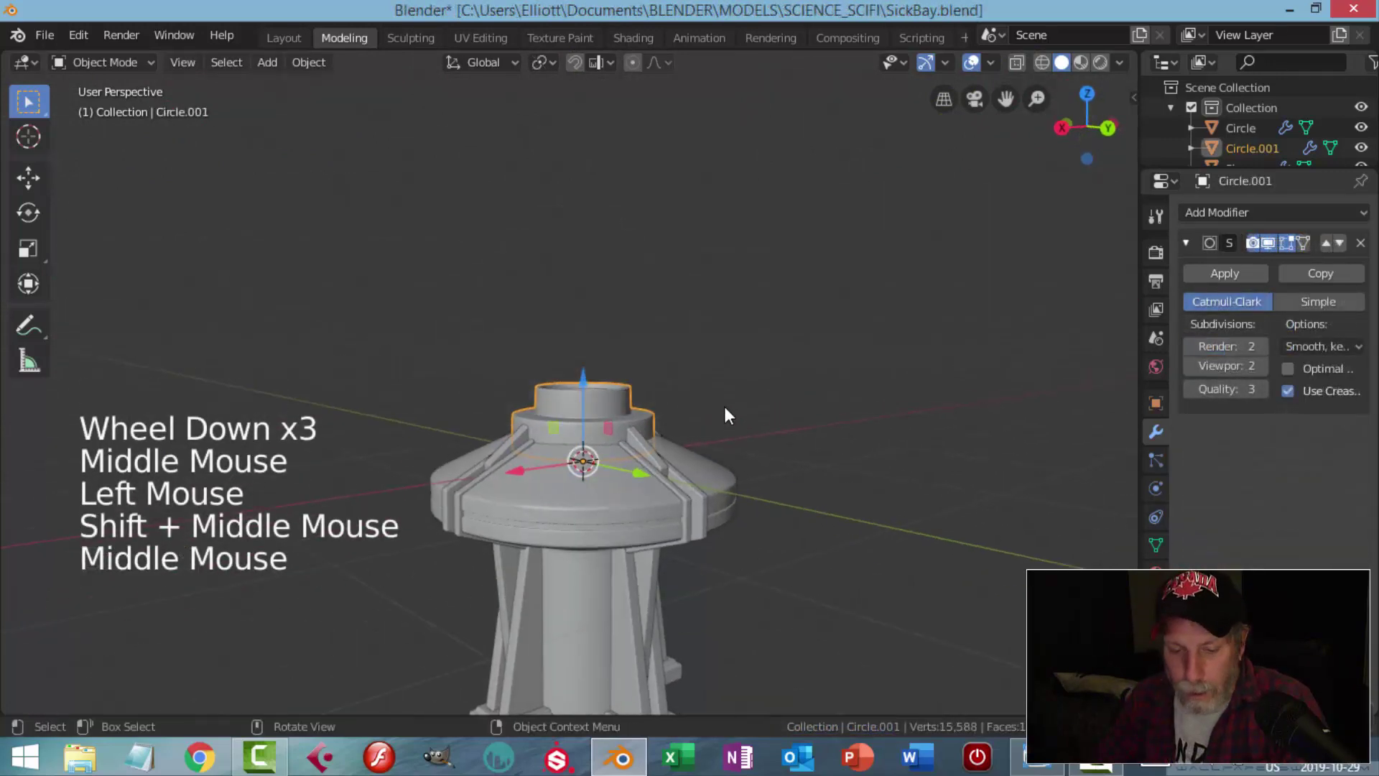
- Duplicate the console's stepped top collar in place
{"action": "middle_click_drag", "start_coordinate": [724, 406], "coordinate": [714, 439]}
{"action": "key", "text": "shift+d"}
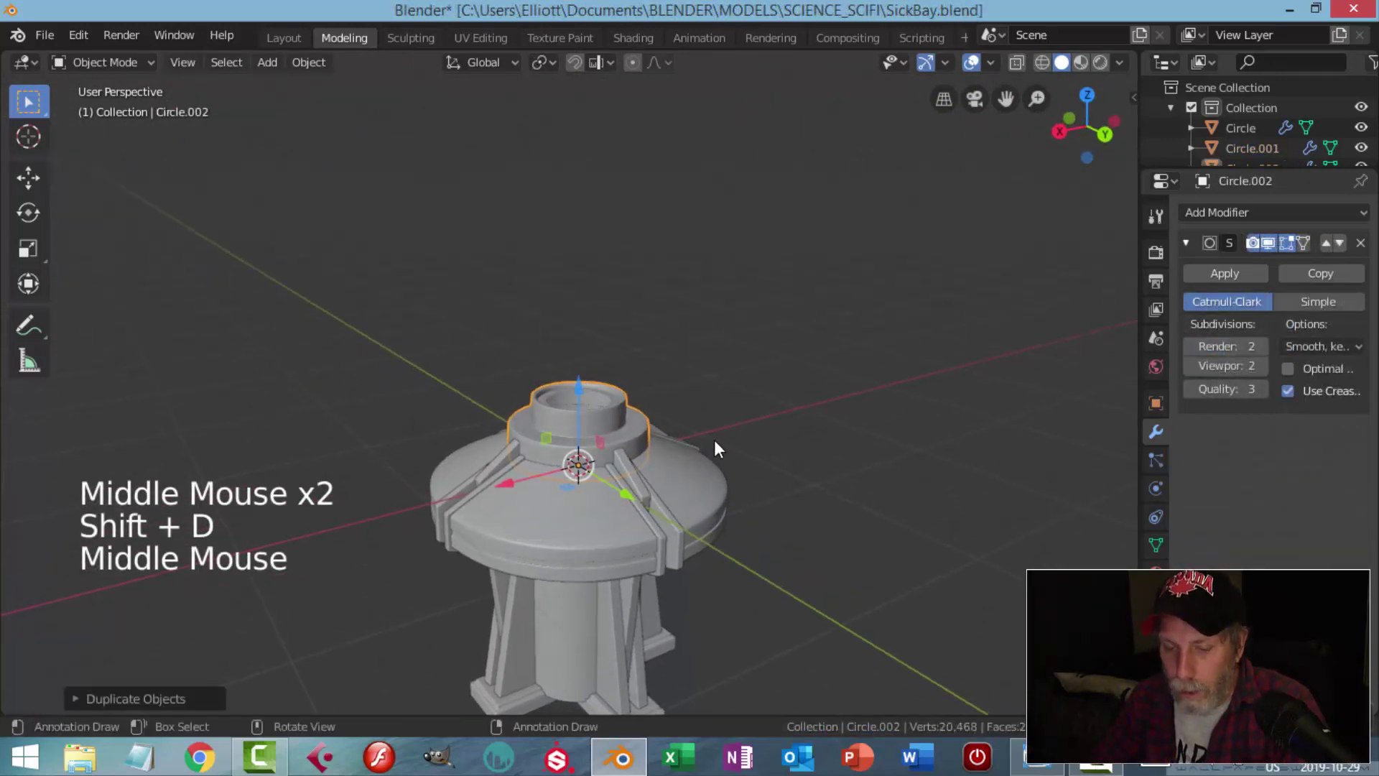
{"action": "type", "text": "ry180"}
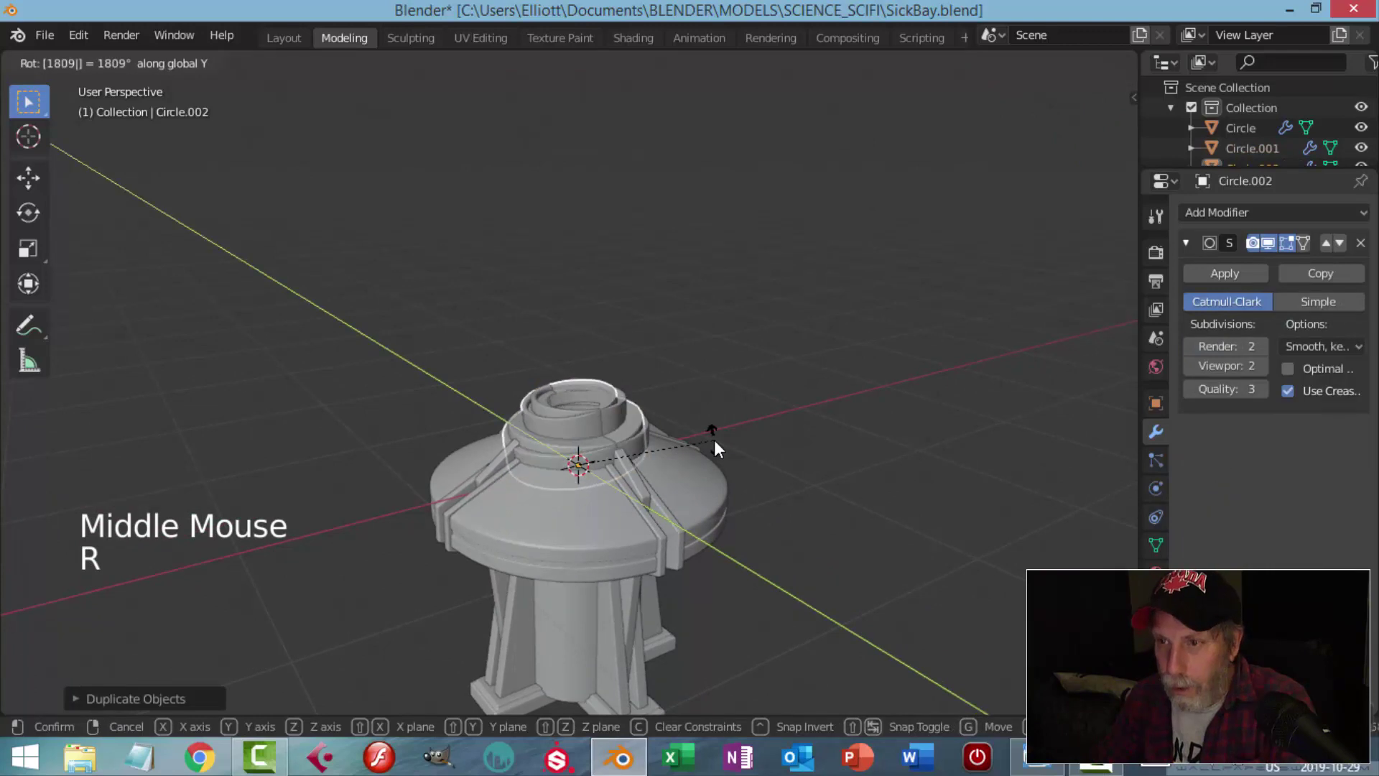
{"action": "key", "text": "Return"}
{"action": "key", "text": "ctrl+z"}
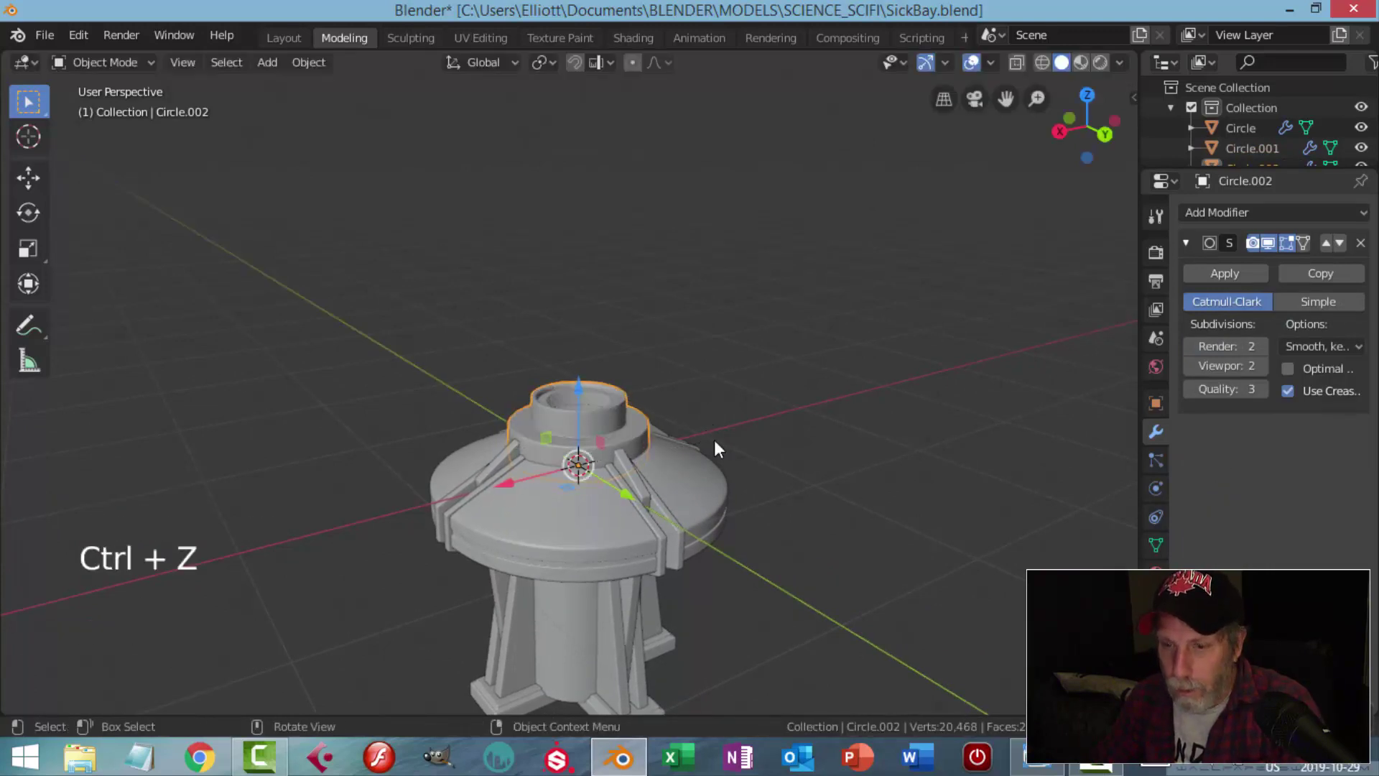
- Rotate the duplicated collar 180° about the Y axis to turn it upside down
{"action": "type", "text": "ry1"}
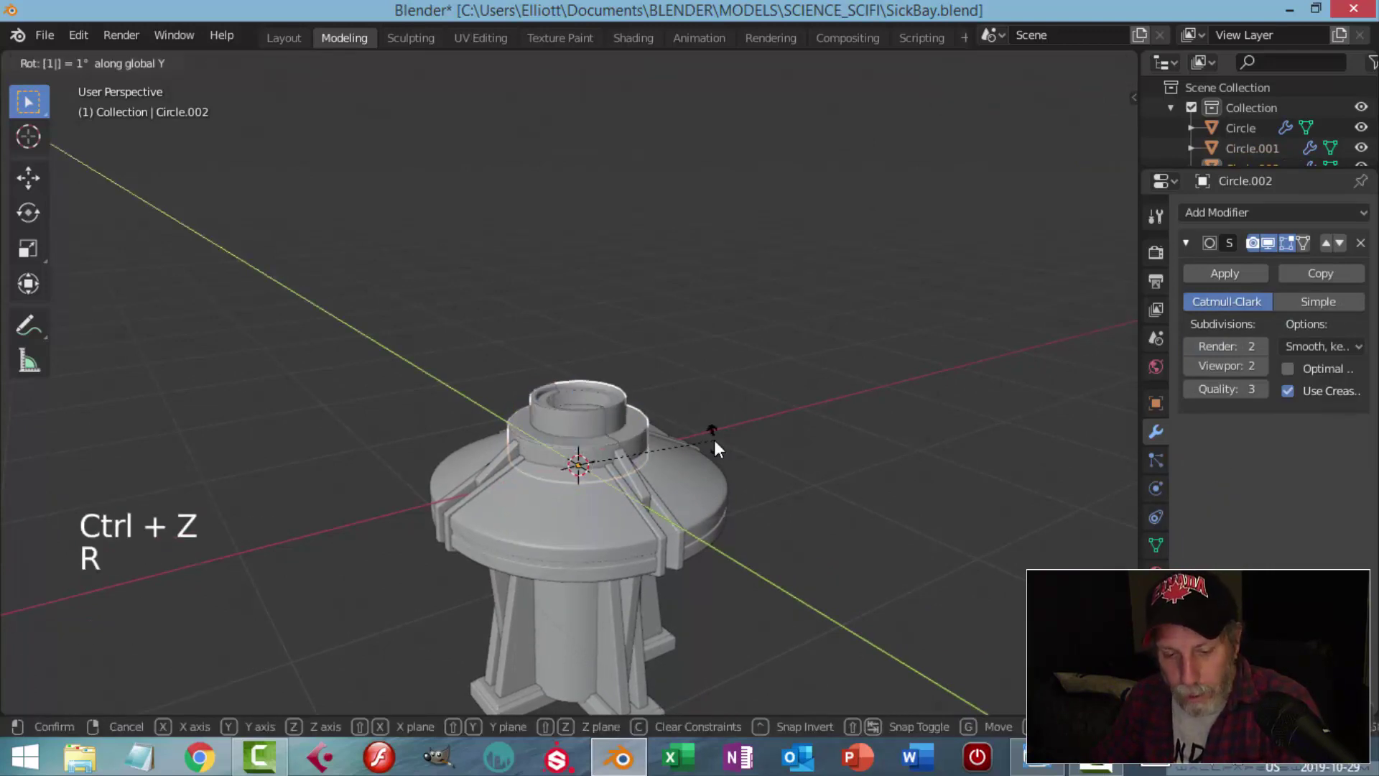
{"action": "type", "text": "80"}
{"action": "key", "text": "Return"}
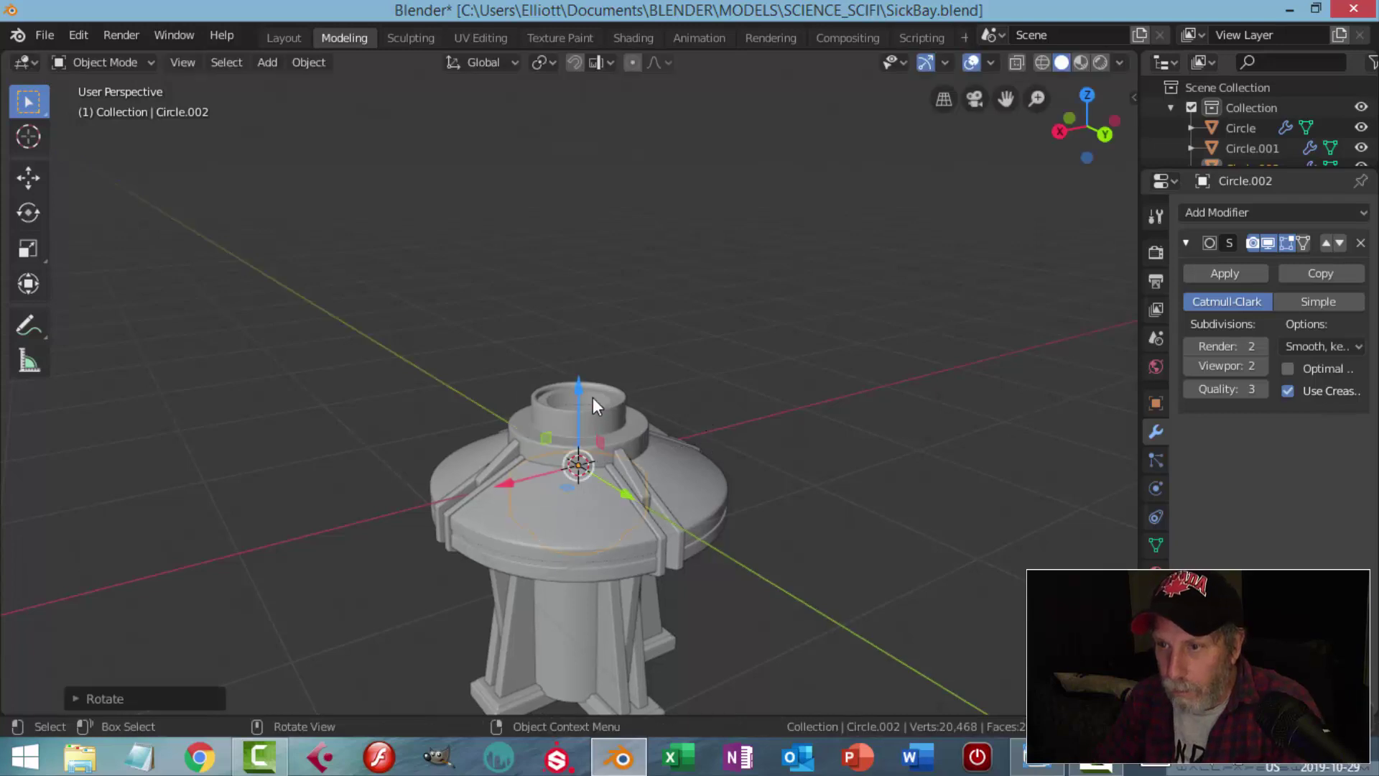
- Raise the inverted collar along Z until it floats well above the console
{"action": "left_click_drag", "start_coordinate": [592, 398], "coordinate": [582, 298]}
{"action": "scroll", "coordinate": [660, 334], "scroll_direction": "down", "scroll_amount": 2}
{"action": "middle_click_drag", "start_coordinate": [708, 408], "coordinate": [588, 294]}
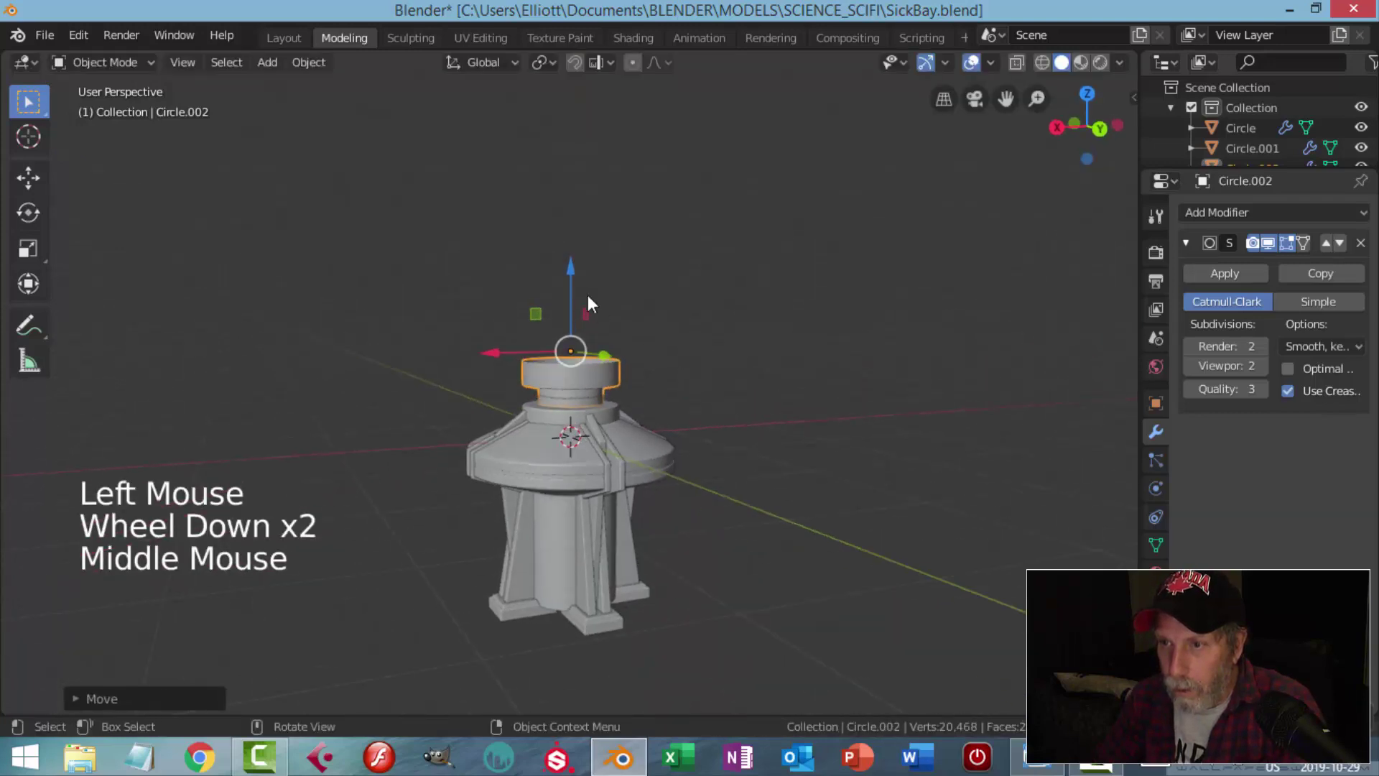
{"action": "left_click_drag", "start_coordinate": [589, 303], "coordinate": [584, 139]}
{"action": "scroll", "coordinate": [623, 274], "scroll_direction": "down", "scroll_amount": 1}
{"action": "middle_click_drag", "start_coordinate": [622, 274], "coordinate": [617, 293], "text": "shift"}
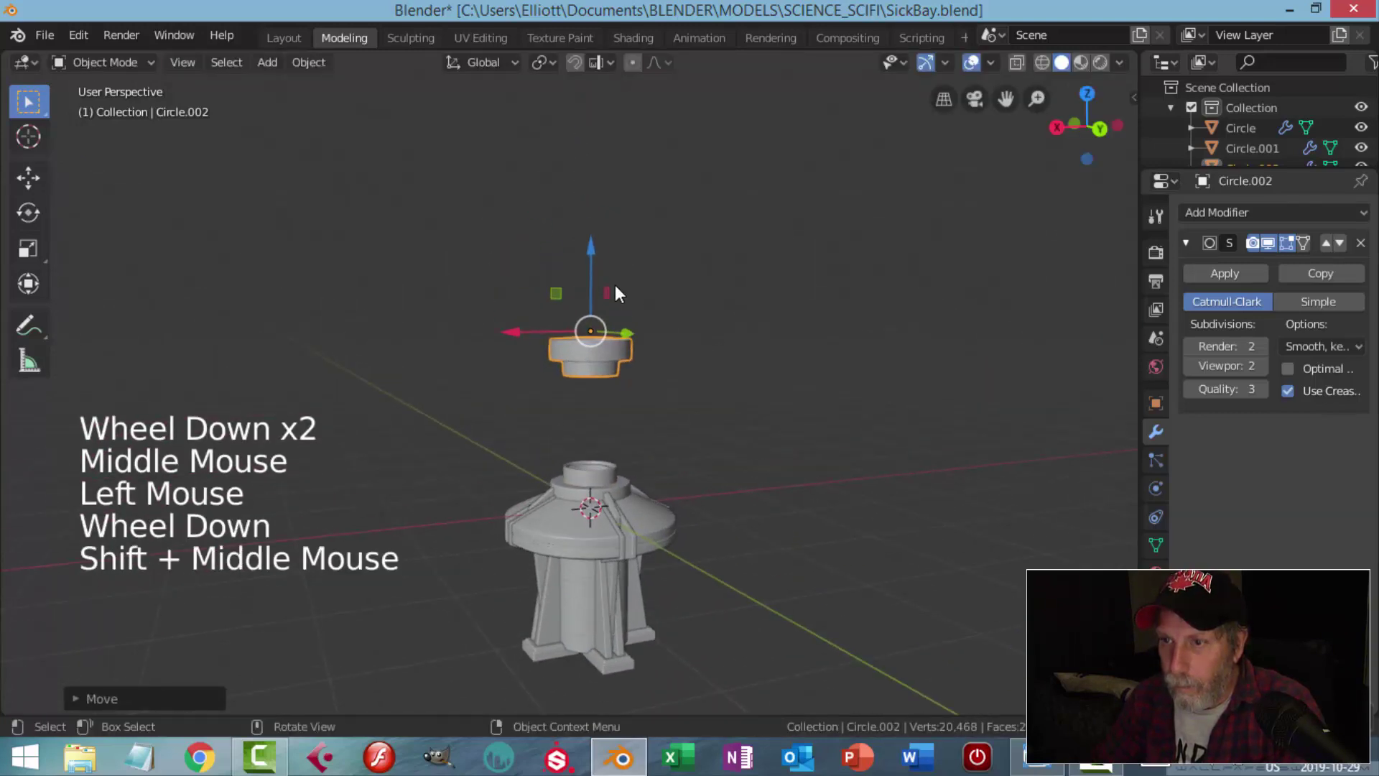
{"action": "left_click_drag", "start_coordinate": [601, 247], "coordinate": [599, 224]}
{"action": "middle_click_drag", "start_coordinate": [610, 251], "coordinate": [632, 468]}
{"action": "key", "text": "alt+a"}
{"action": "scroll", "coordinate": [694, 437], "scroll_direction": "up", "scroll_amount": 2}
- Extrude the floating collar's upper rim loop inward to about 0.75 scale and close the opening with Grid Fill
{"action": "left_click", "coordinate": [642, 388]}
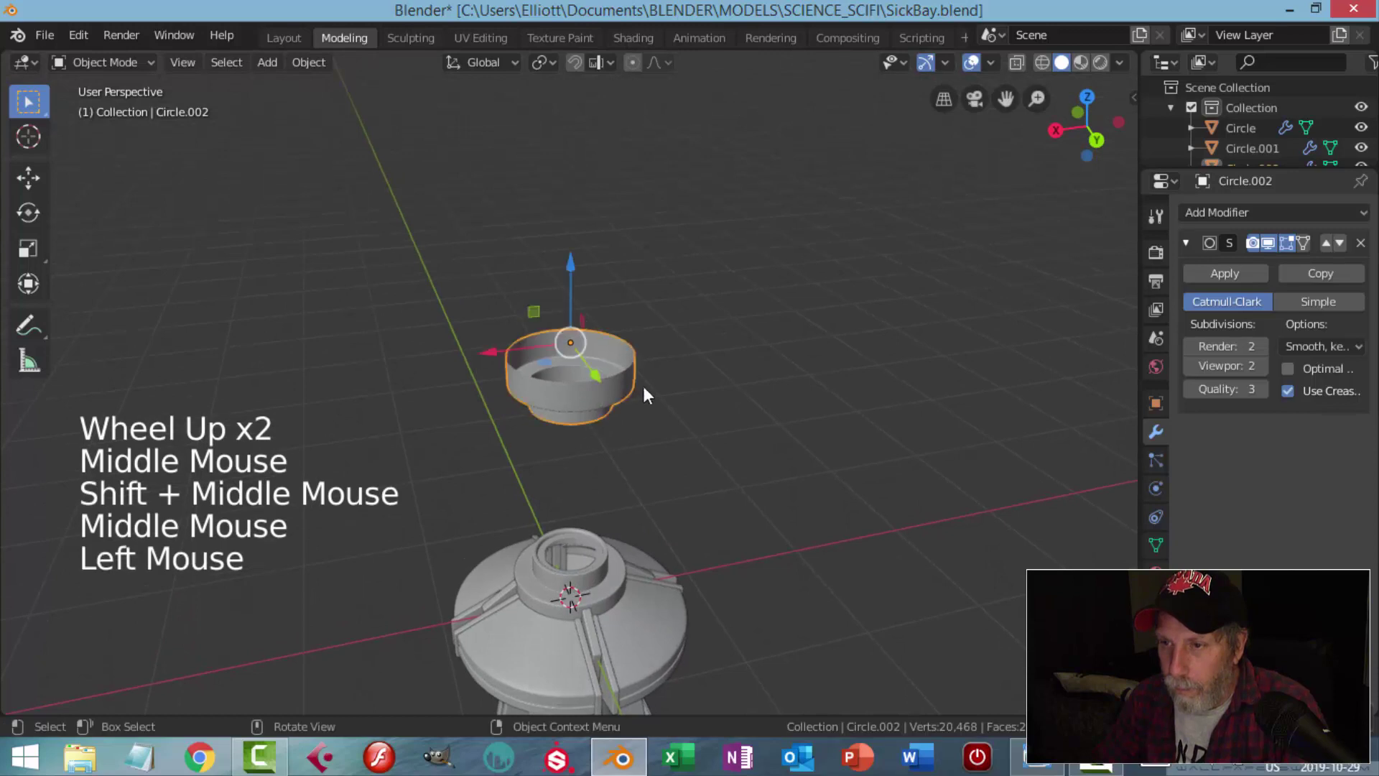
{"action": "middle_click_drag", "start_coordinate": [644, 388], "coordinate": [726, 383], "text": "shift"}
{"action": "key", "text": "Tab"}
{"action": "scroll", "coordinate": [707, 453], "scroll_direction": "up", "scroll_amount": 2}
{"action": "key", "text": "alt+a"}
{"action": "left_click", "coordinate": [729, 435], "text": "alt+shift"}
{"action": "middle_click_drag", "start_coordinate": [729, 436], "coordinate": [757, 403]}
{"action": "key", "text": "e"}
{"action": "key", "text": "s"}
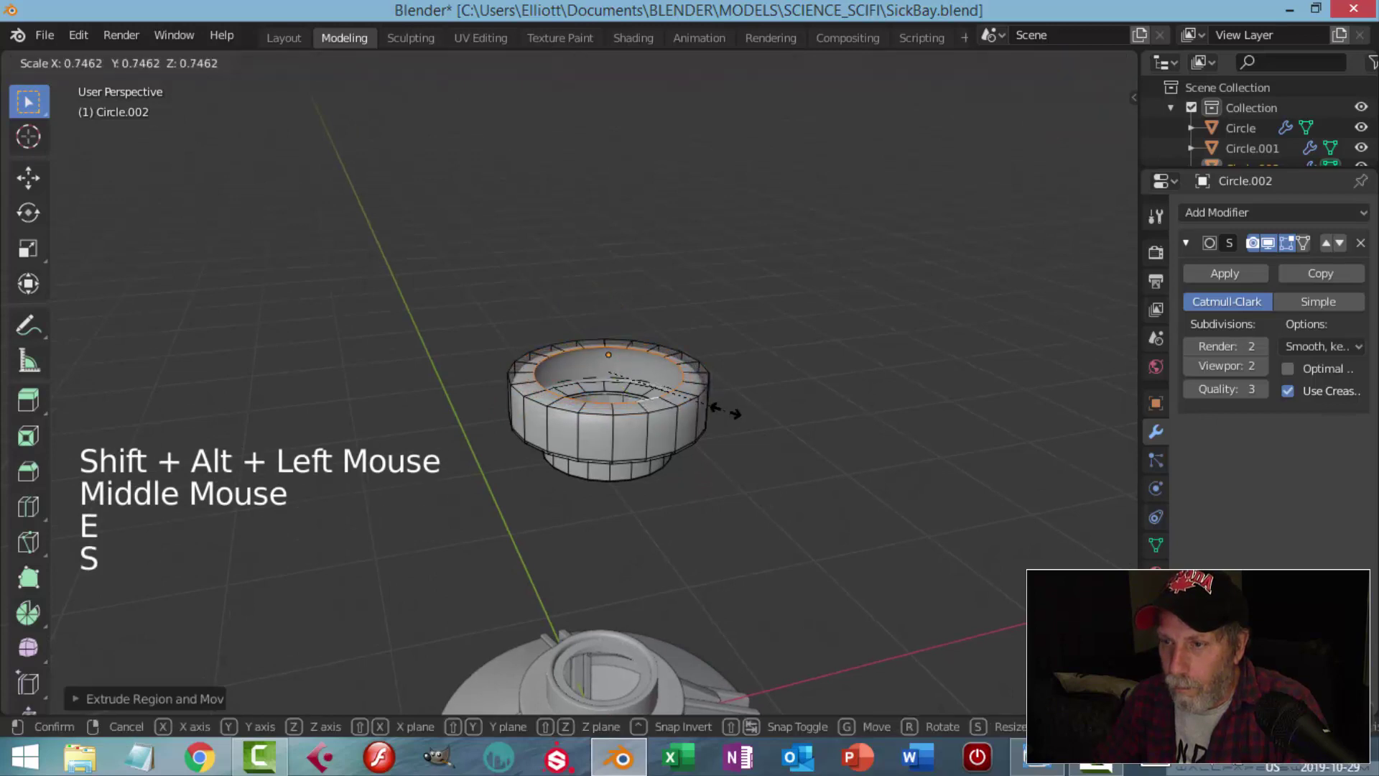
{"action": "left_click", "coordinate": [726, 412]}
{"action": "left_click", "coordinate": [506, 66]}
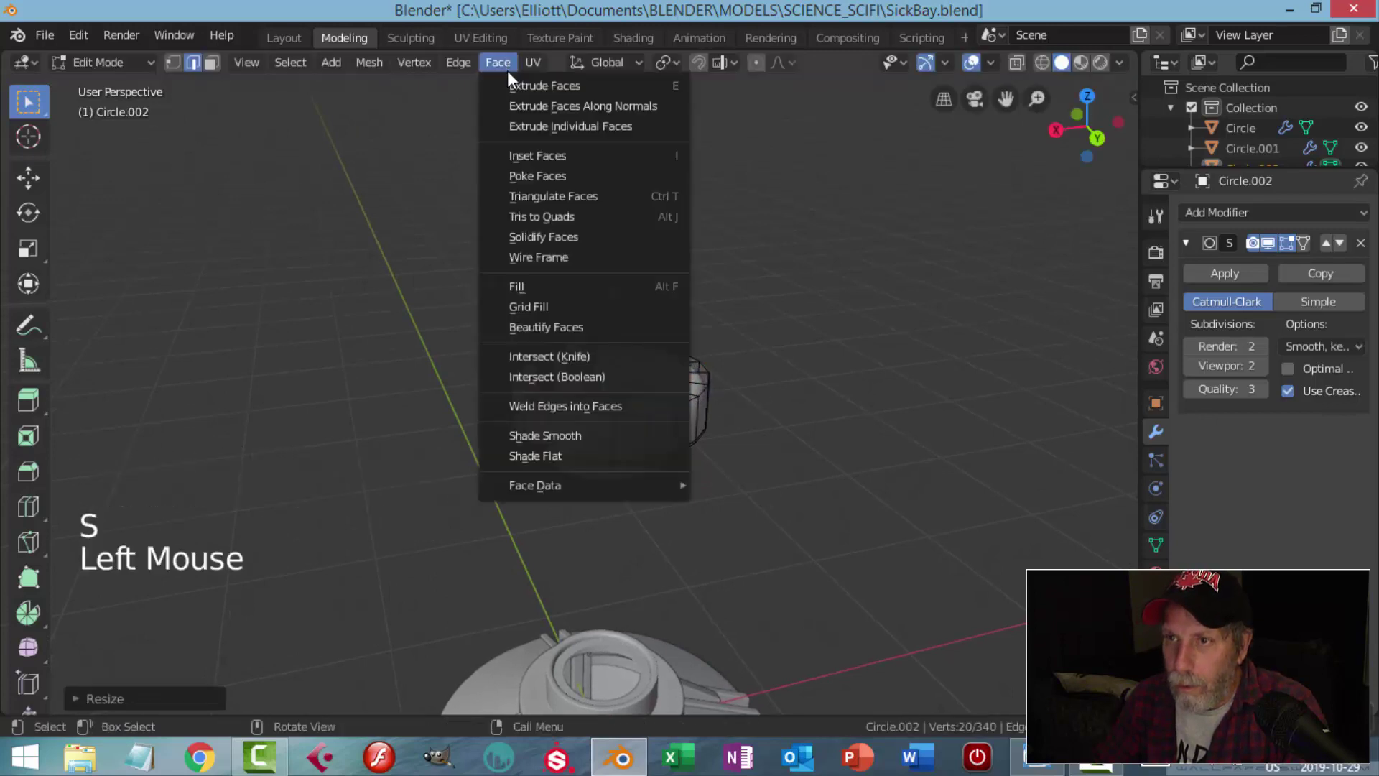
{"action": "left_click", "coordinate": [530, 309]}
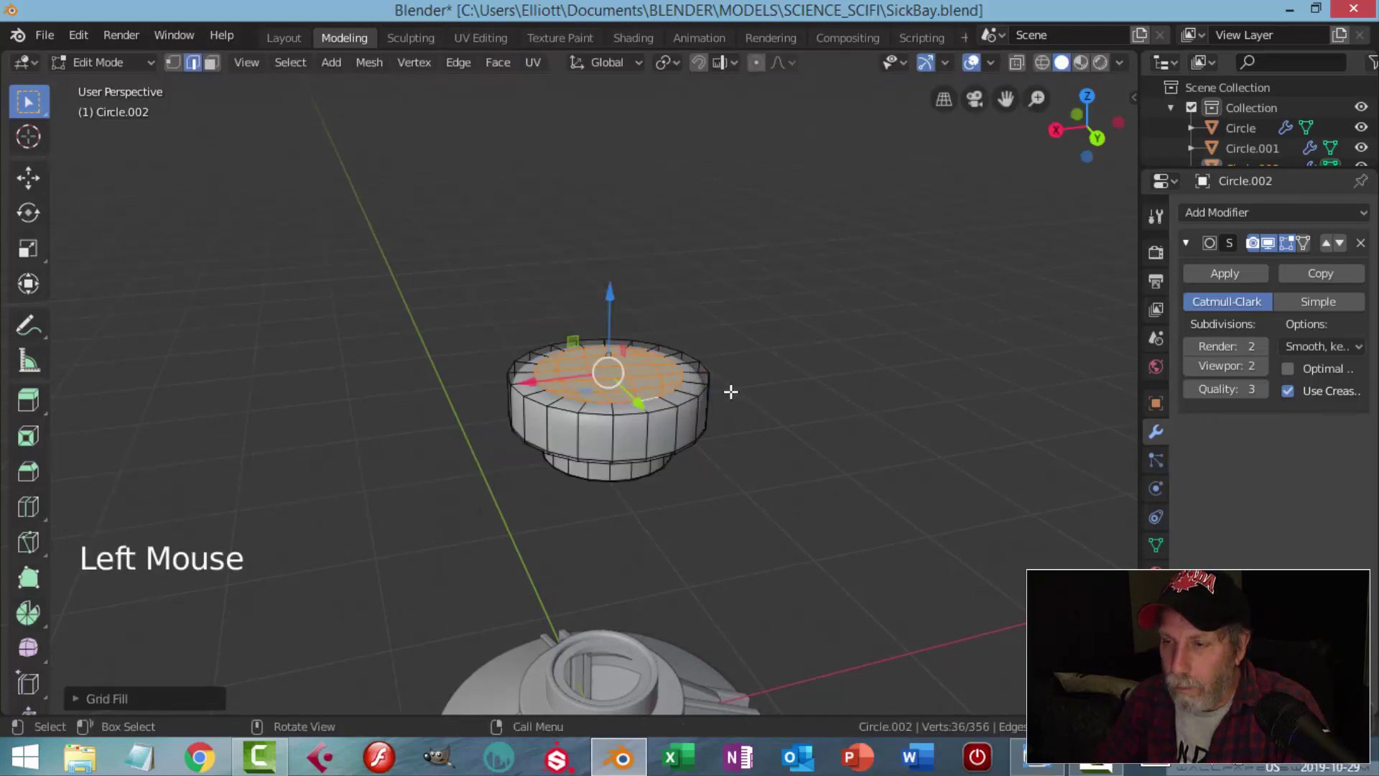
- Add a loop cut around the floating collar's outer wall, slid up about 0.90 toward the upper edge to sharpen it
{"action": "key", "text": "alt+a"}
{"action": "key", "text": "ctrl+r"}
{"action": "left_click", "coordinate": [677, 422]}
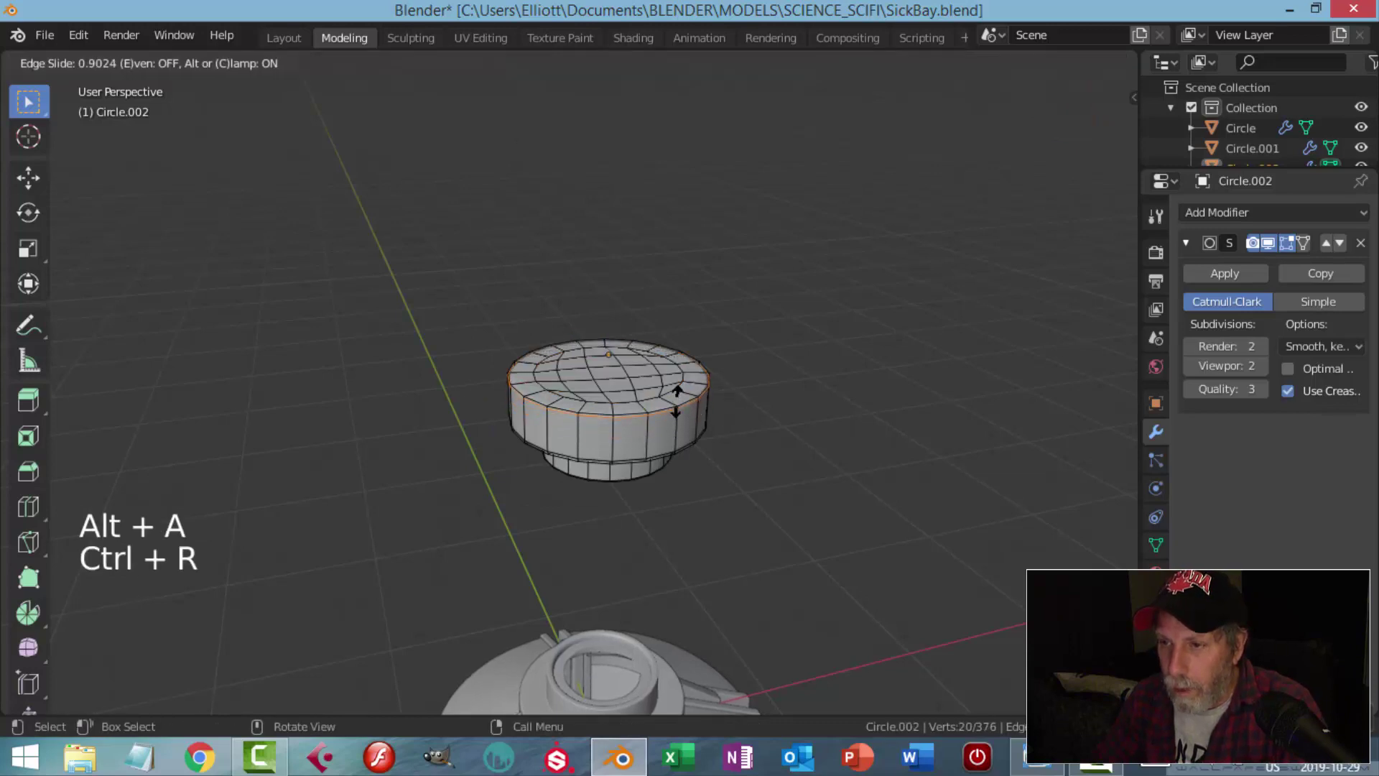
{"action": "left_click", "coordinate": [677, 405]}
{"action": "key", "text": "Tab"}
{"action": "scroll", "coordinate": [713, 405], "scroll_direction": "down", "scroll_amount": 3}
{"action": "key", "text": "alt+a"}
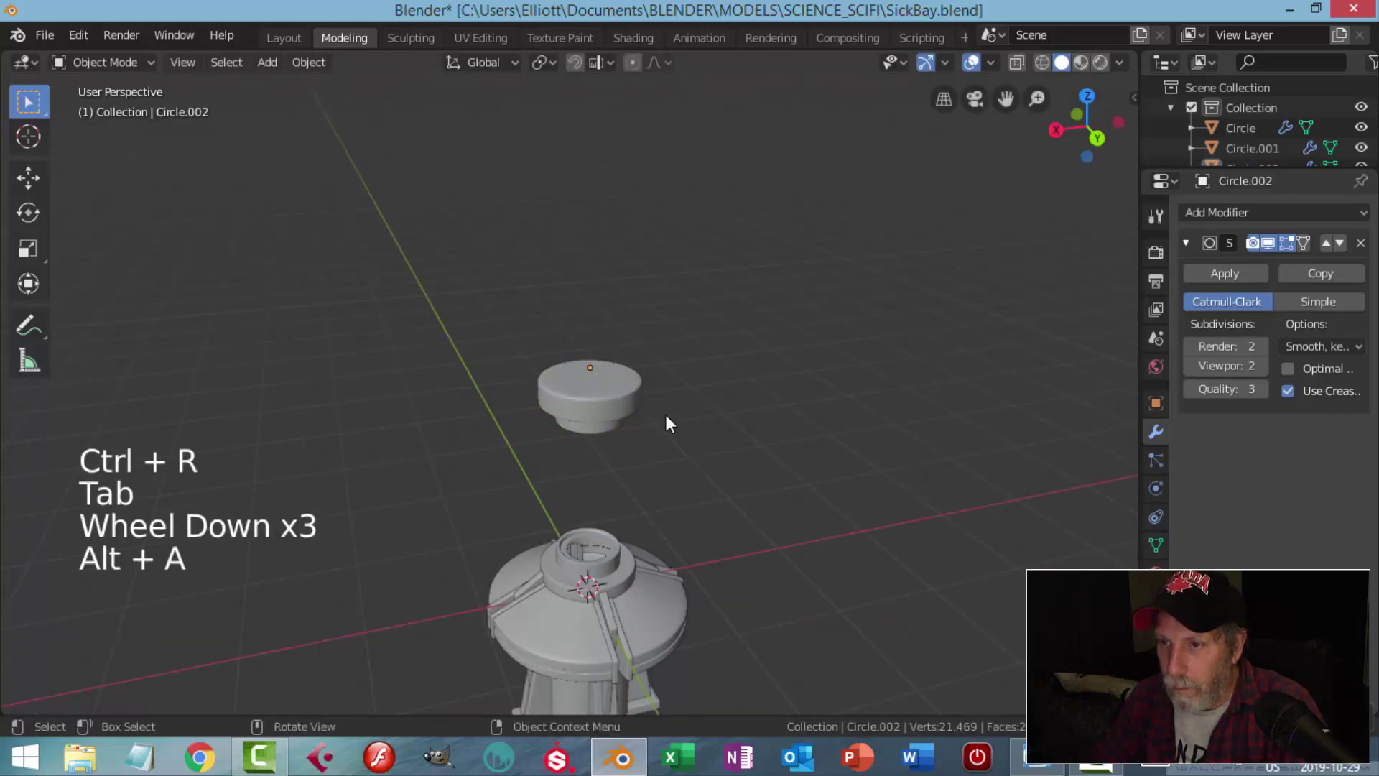
- Duplicate the edge loop inside the floating collar's lower opening and separate it into its own object
{"action": "middle_click_drag", "start_coordinate": [665, 415], "coordinate": [616, 326]}
{"action": "scroll", "coordinate": [656, 345], "scroll_direction": "up", "scroll_amount": 2}
{"action": "scroll", "coordinate": [616, 329], "scroll_direction": "up", "scroll_amount": 2}
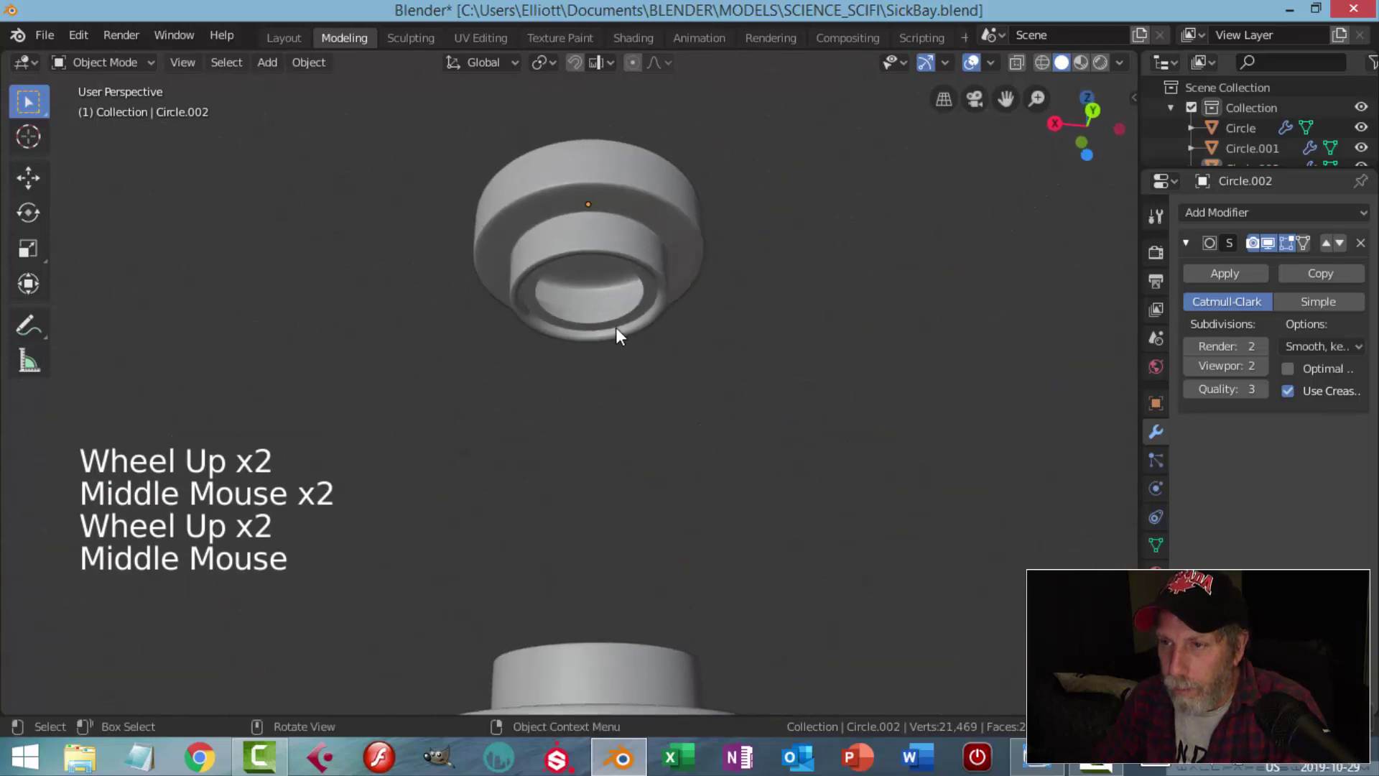
{"action": "left_click", "coordinate": [626, 329]}
{"action": "key", "text": "Tab"}
{"action": "scroll", "coordinate": [625, 329], "scroll_direction": "up", "scroll_amount": 2}
{"action": "key", "text": "alt+a"}
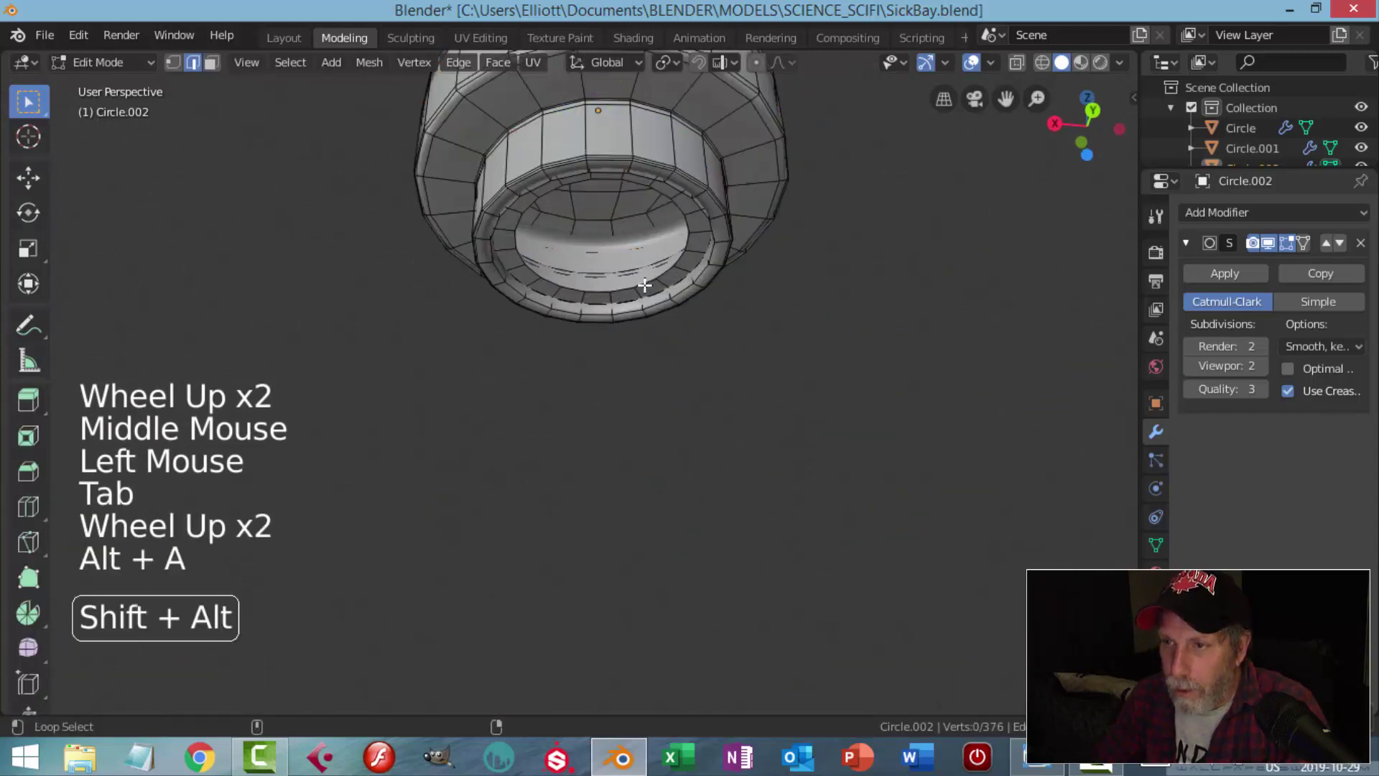
{"action": "left_click", "coordinate": [644, 285], "text": "alt+shift"}
{"action": "scroll", "coordinate": [668, 294], "scroll_direction": "down", "scroll_amount": 3}
{"action": "middle_click_drag", "start_coordinate": [683, 302], "coordinate": [688, 372]}
{"action": "scroll", "coordinate": [658, 292], "scroll_direction": "up", "scroll_amount": 1}
{"action": "key", "text": "shift+d"}
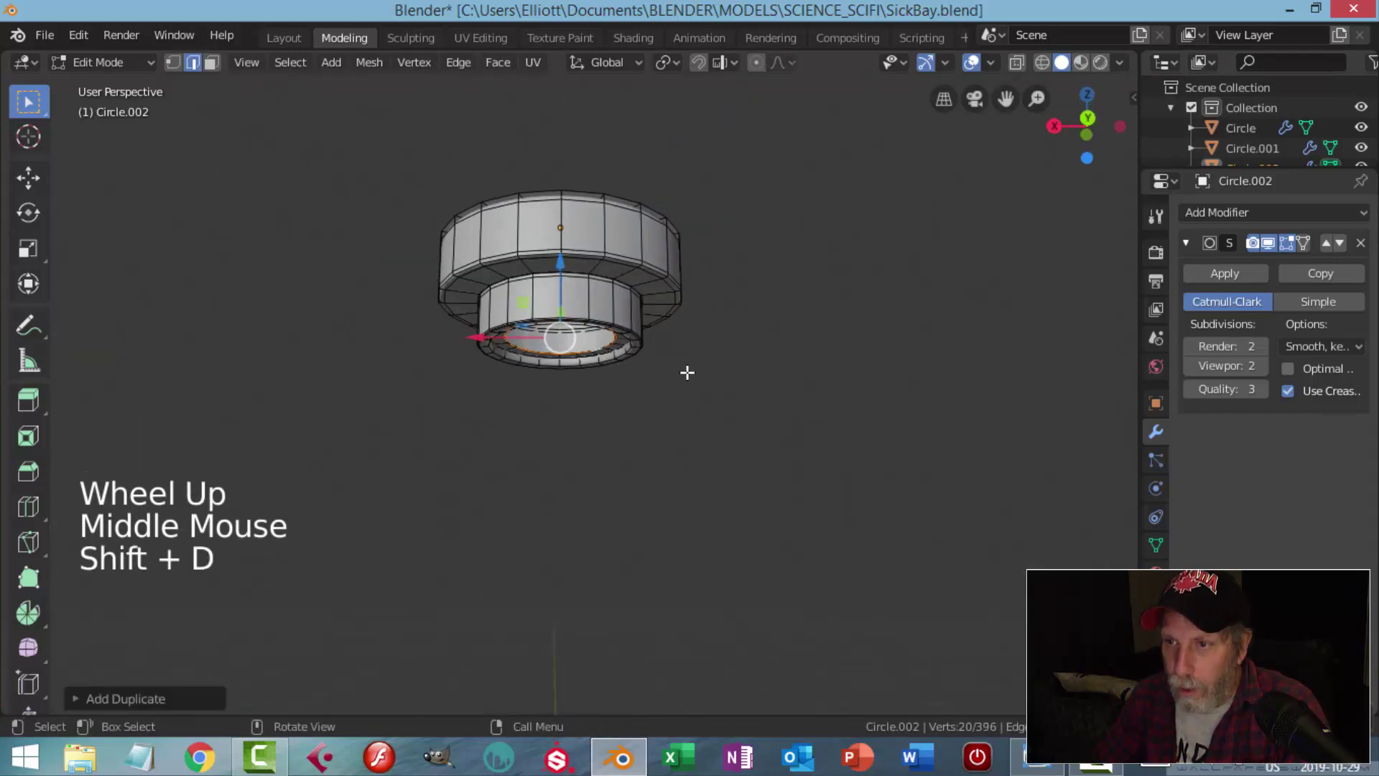
{"action": "left_click", "coordinate": [559, 261]}
{"action": "middle_click_drag", "start_coordinate": [687, 354], "coordinate": [658, 332]}
{"action": "key", "text": "p"}
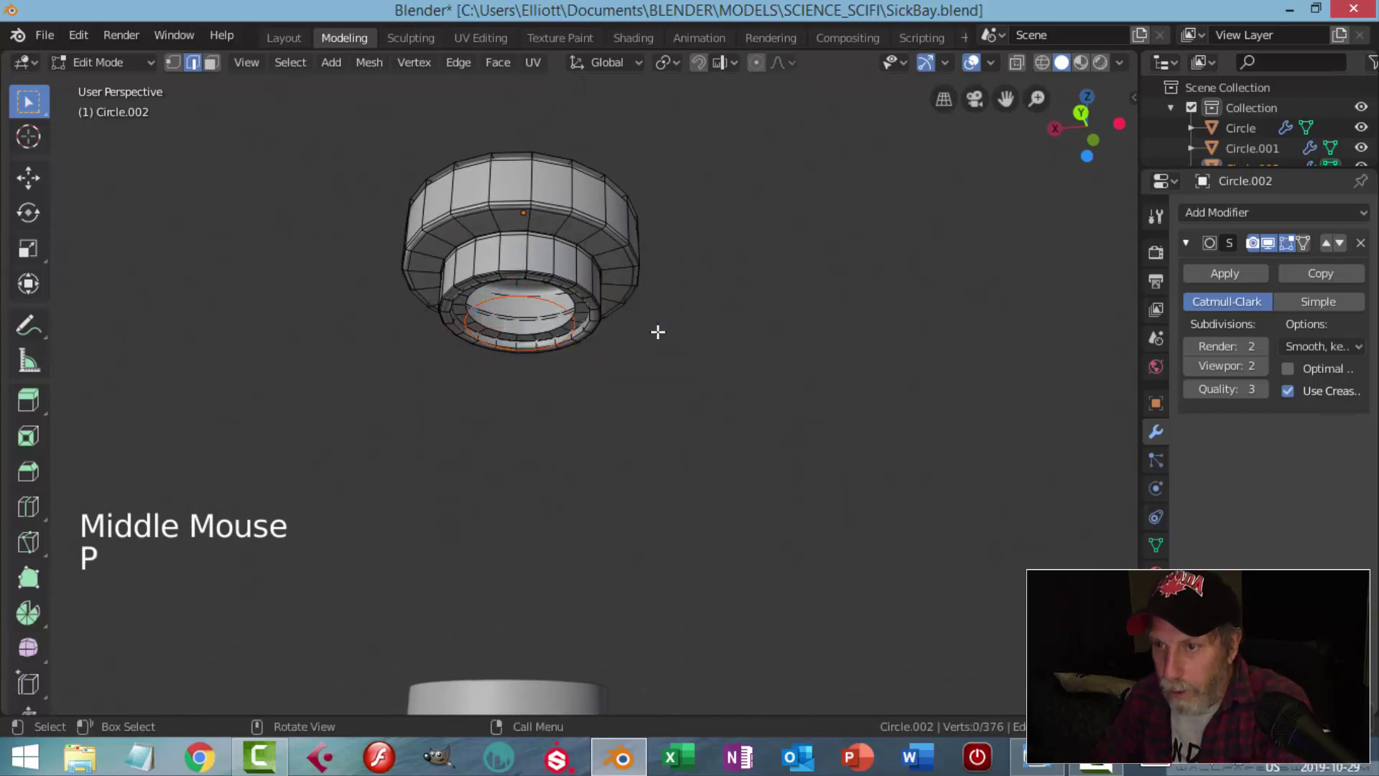
- Set the separated loop's origin to its geometry
{"action": "key", "text": "Tab"}
{"action": "left_click", "coordinate": [309, 63]}
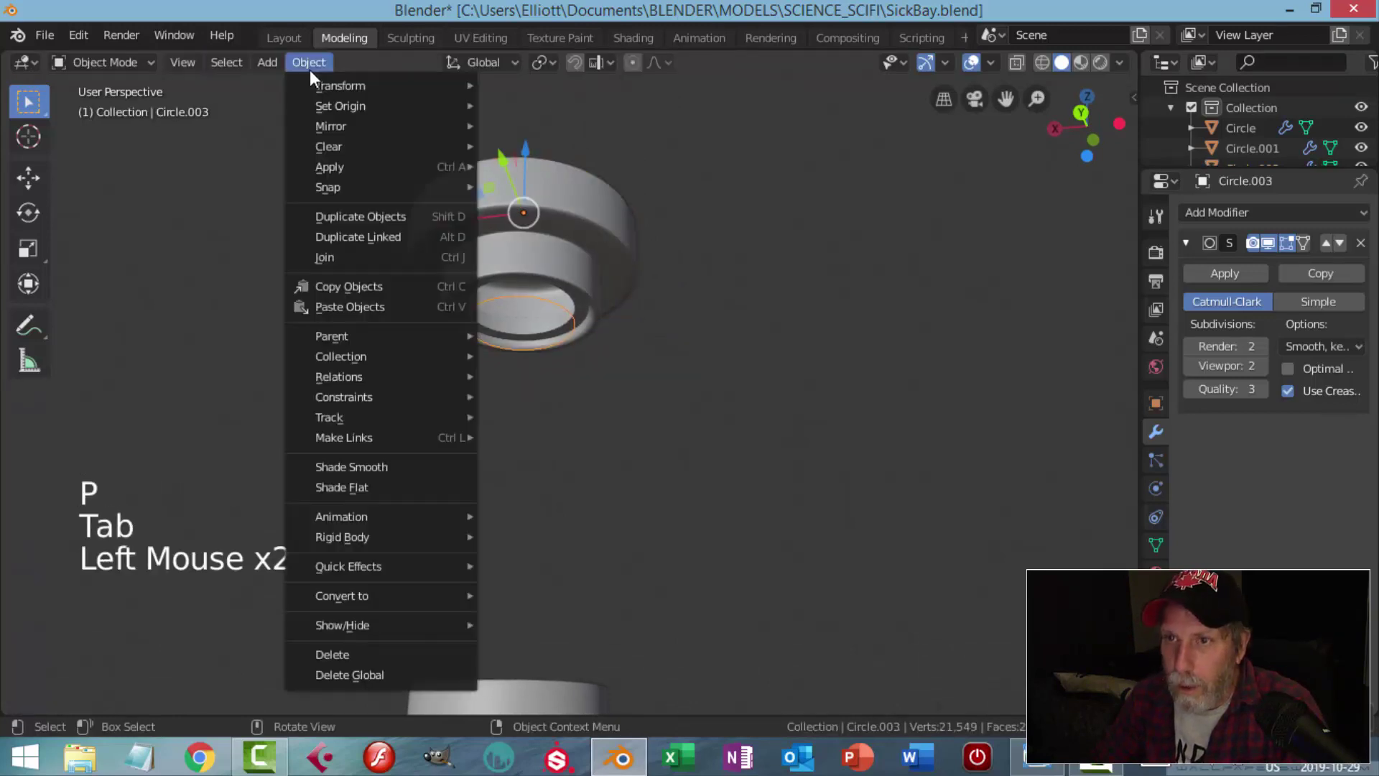
{"action": "mouse_move", "coordinate": [322, 108]}
{"action": "left_click", "coordinate": [531, 126]}
{"action": "scroll", "coordinate": [641, 336], "scroll_direction": "up", "scroll_amount": 3}
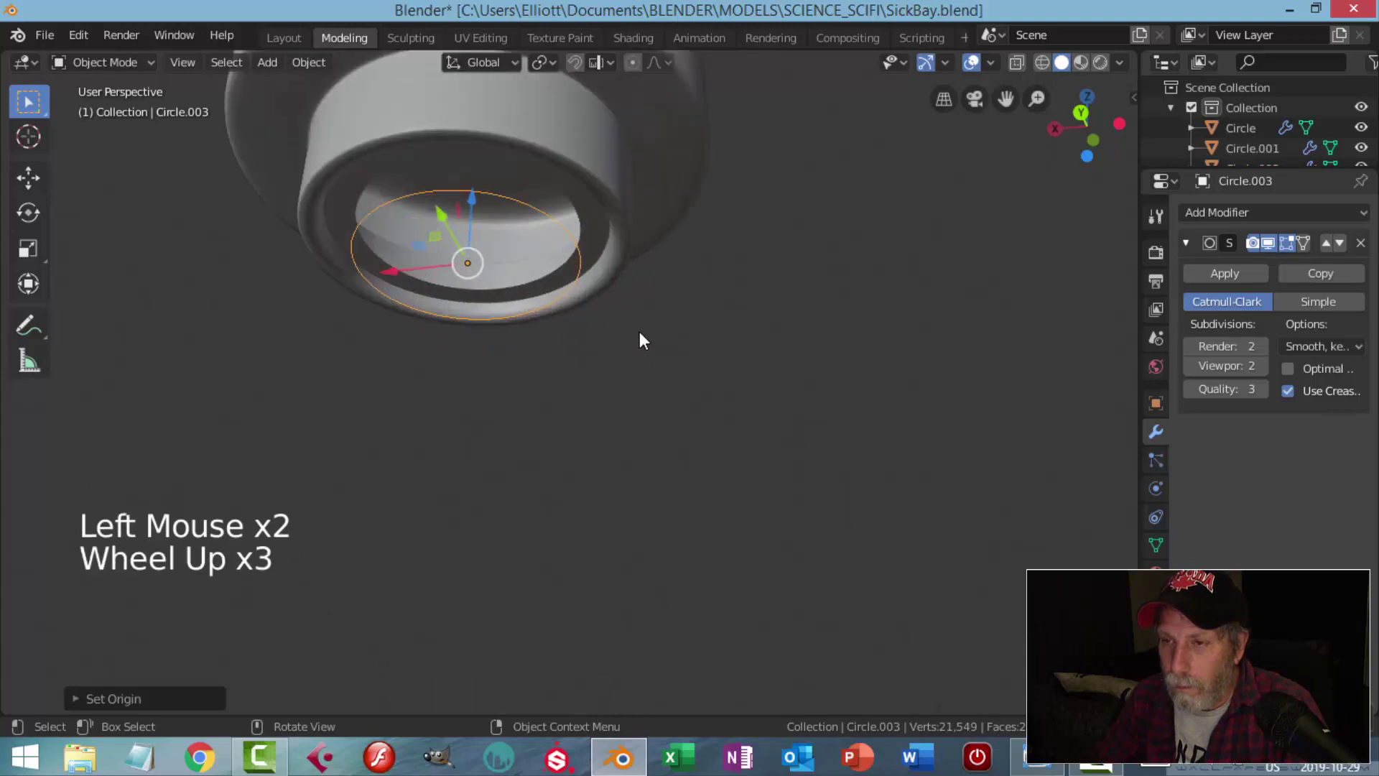
- Scale the separated ring, position it at the collar's lower opening, and extrude it along Z into a short tube
{"action": "key", "text": "Tab"}
{"action": "key", "text": "a"}
{"action": "middle_click_drag", "start_coordinate": [641, 316], "coordinate": [573, 381]}
{"action": "scroll", "coordinate": [628, 302], "scroll_direction": "up", "scroll_amount": 2}
{"action": "key", "text": "s"}
{"action": "left_click", "coordinate": [649, 305]}
{"action": "middle_click_drag", "start_coordinate": [573, 381], "coordinate": [486, 262]}
{"action": "left_click_drag", "start_coordinate": [451, 169], "coordinate": [467, 215]}
{"action": "scroll", "coordinate": [478, 237], "scroll_direction": "down", "scroll_amount": 2}
{"action": "middle_click_drag", "start_coordinate": [478, 237], "coordinate": [618, 323]}
{"action": "key", "text": "e"}
{"action": "left_click", "coordinate": [585, 281]}
{"action": "left_click", "coordinate": [502, 247]}
- Scale the whole tube to about 1.11 in the XY plane, leaving its height out of the scaling
{"action": "key", "text": "a"}
{"action": "scroll", "coordinate": [575, 249], "scroll_direction": "down", "scroll_amount": 2}
{"action": "middle_click_drag", "start_coordinate": [617, 323], "coordinate": [634, 388]}
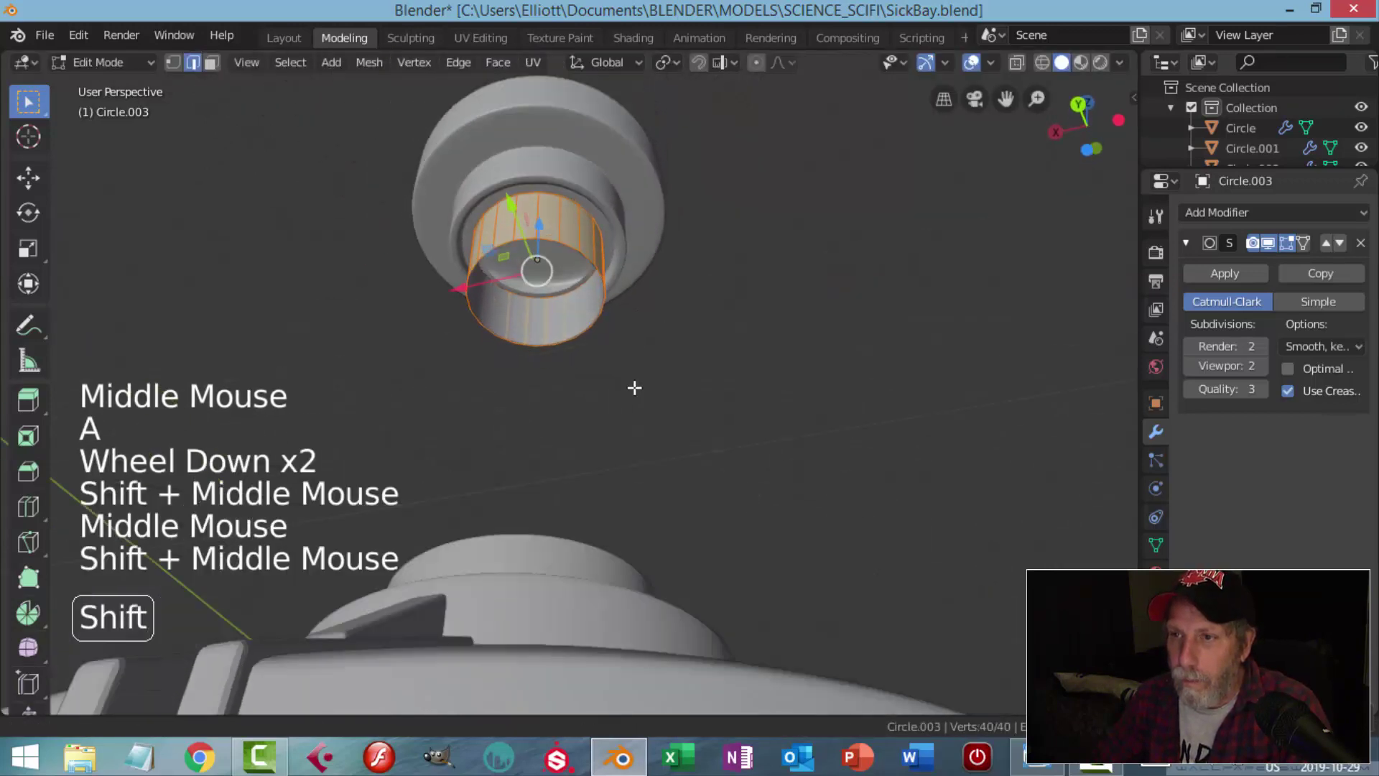
{"action": "scroll", "coordinate": [634, 388], "scroll_direction": "up", "scroll_amount": 1}
{"action": "key", "text": "s"}
{"action": "key", "text": "shift+z"}
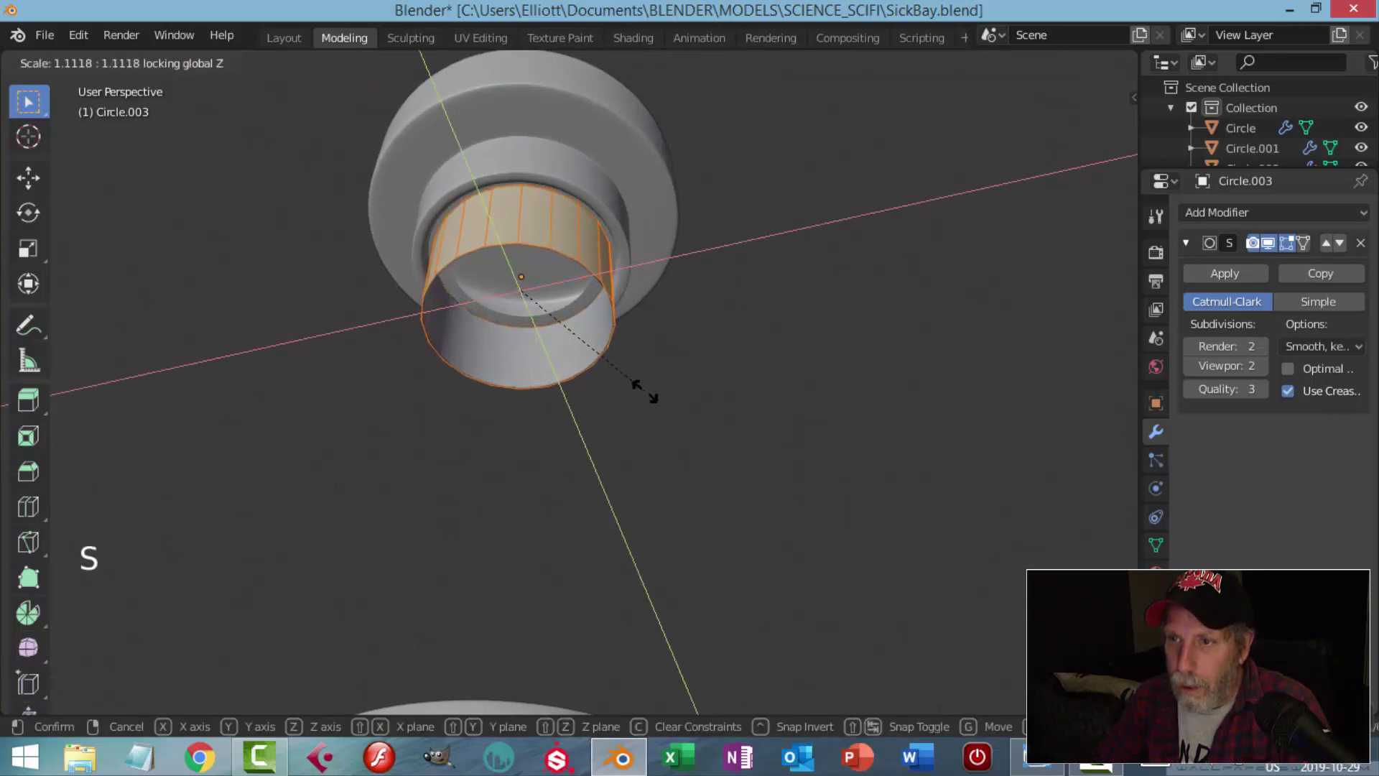
{"action": "left_click", "coordinate": [644, 390]}
- Lower the tube's bottom edge loop along Z into the console's top collar, forming a tall column
{"action": "key", "text": "alt+a"}
{"action": "left_click", "coordinate": [539, 239], "text": "alt+shift"}
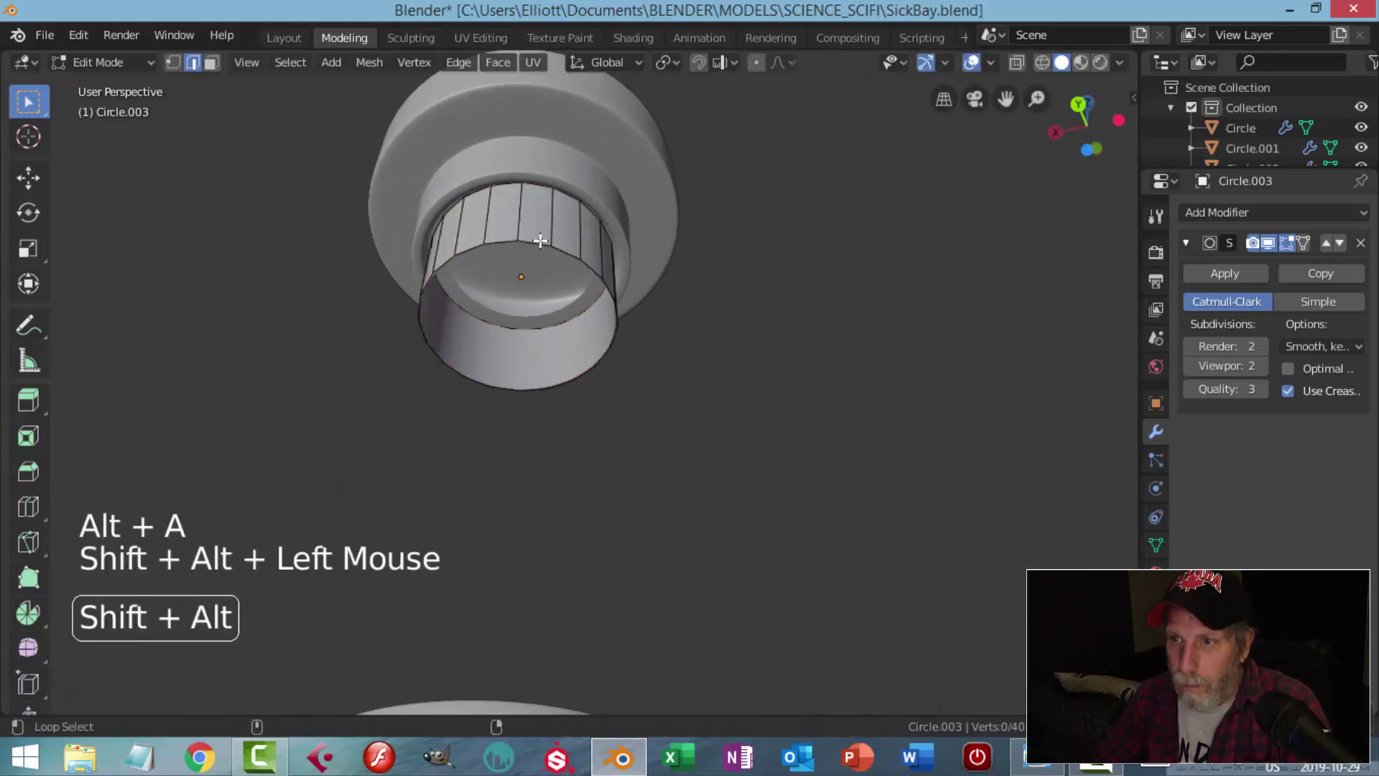
{"action": "scroll", "coordinate": [593, 303], "scroll_direction": "down", "scroll_amount": 3}
{"action": "middle_click_drag", "start_coordinate": [593, 303], "coordinate": [610, 360]}
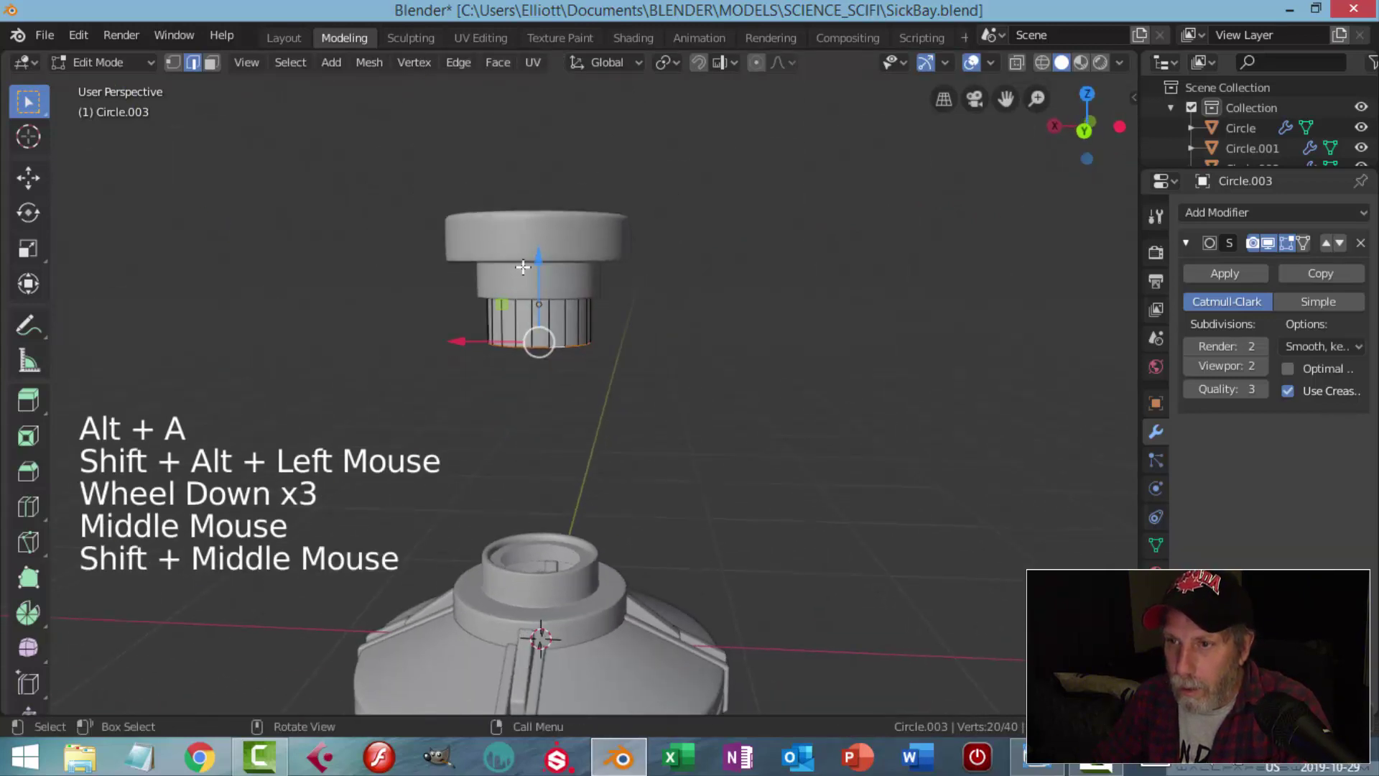
{"action": "left_click_drag", "start_coordinate": [546, 265], "coordinate": [569, 474]}
- Apply Shade Smooth to the tall column
{"action": "key", "text": "Tab"}
{"action": "right_click", "coordinate": [558, 385]}
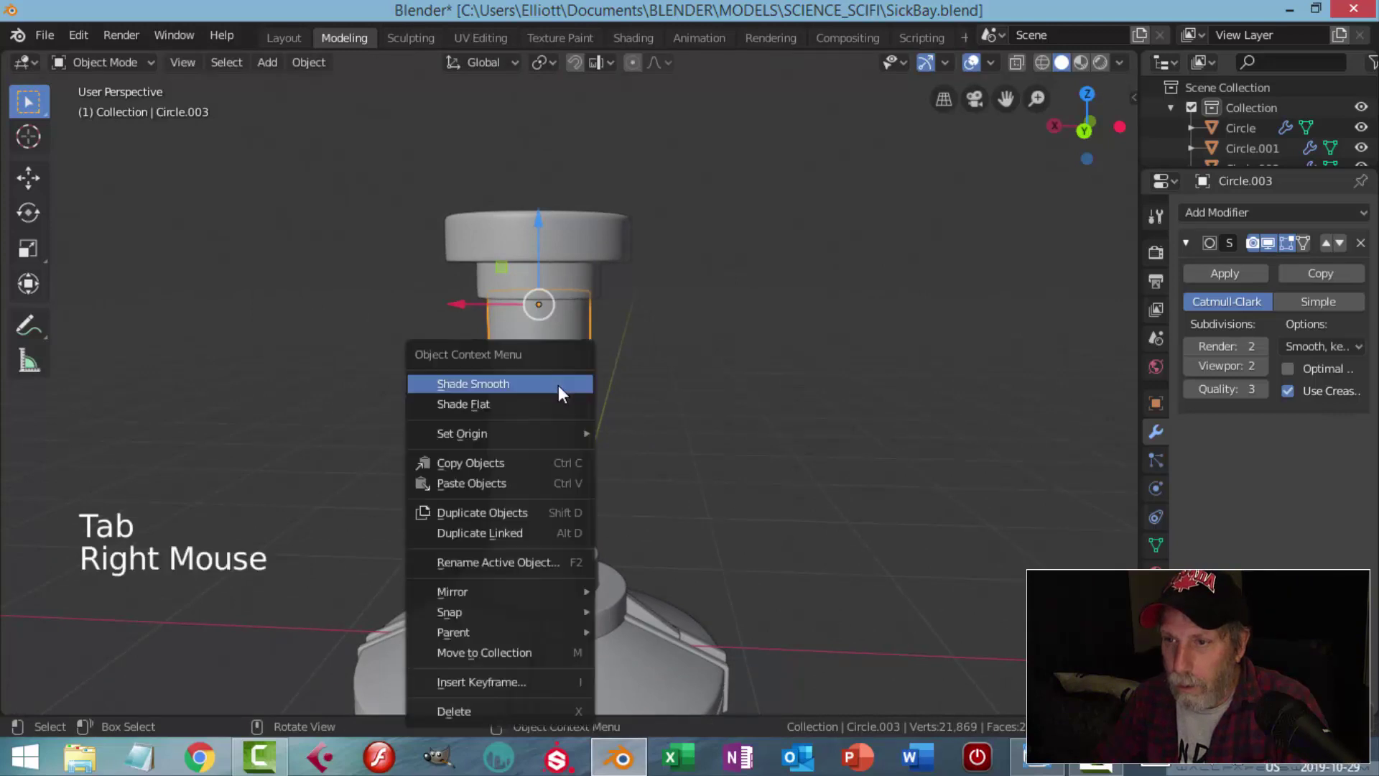
{"action": "left_click", "coordinate": [558, 385]}
{"action": "key", "text": "alt+a"}
- Widen the tall column to about 1.03 scale in the XY plane so it fits the console's collar more closely
{"action": "middle_click_drag", "start_coordinate": [592, 384], "coordinate": [592, 418]}
{"action": "scroll", "coordinate": [540, 440], "scroll_direction": "down", "scroll_amount": 3}
{"action": "scroll", "coordinate": [652, 476], "scroll_direction": "up", "scroll_amount": 2}
{"action": "scroll", "coordinate": [588, 471], "scroll_direction": "up", "scroll_amount": 2}
{"action": "left_click", "coordinate": [546, 439]}
{"action": "scroll", "coordinate": [602, 427], "scroll_direction": "up", "scroll_amount": 2}
{"action": "key", "text": "Tab"}
{"action": "key", "text": "a"}
{"action": "scroll", "coordinate": [596, 425], "scroll_direction": "up", "scroll_amount": 1}
{"action": "key", "text": "s"}
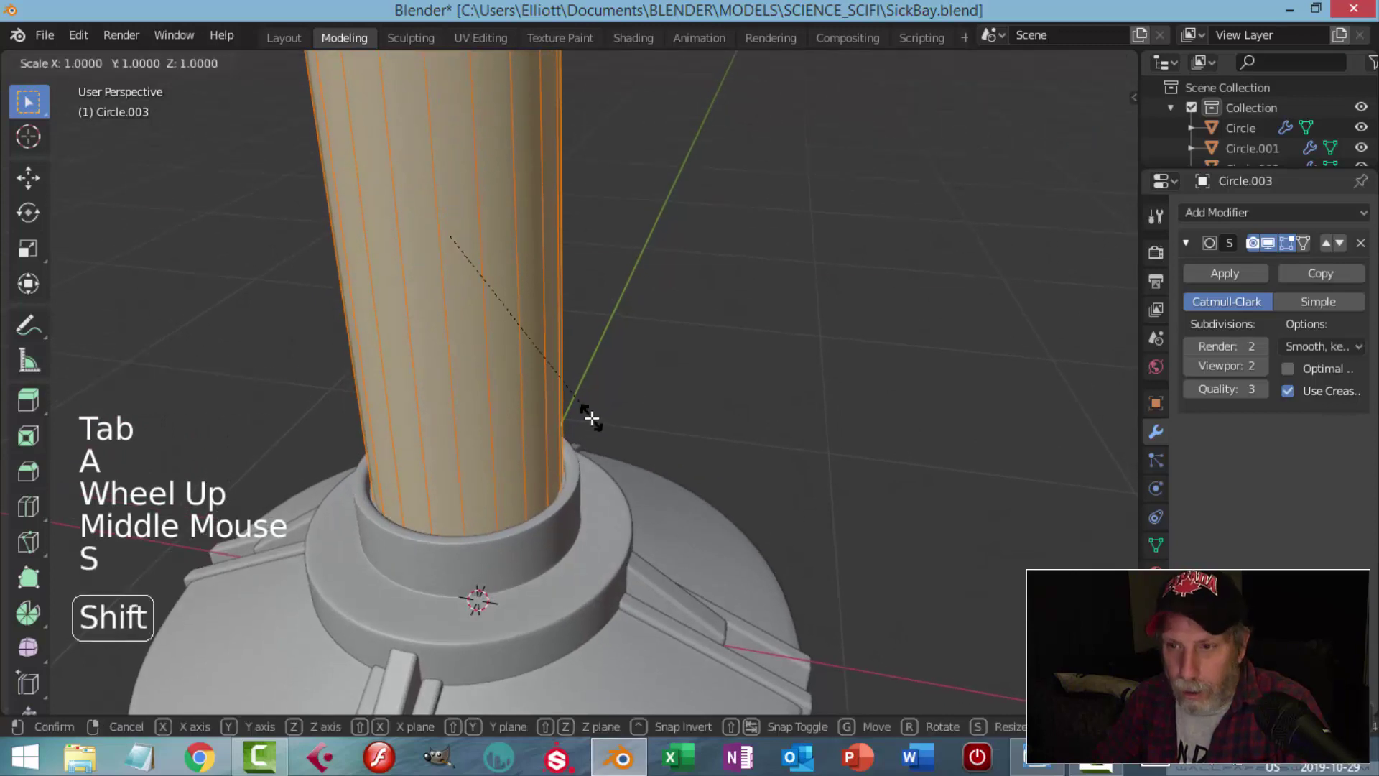
{"action": "key", "text": "shift+z"}
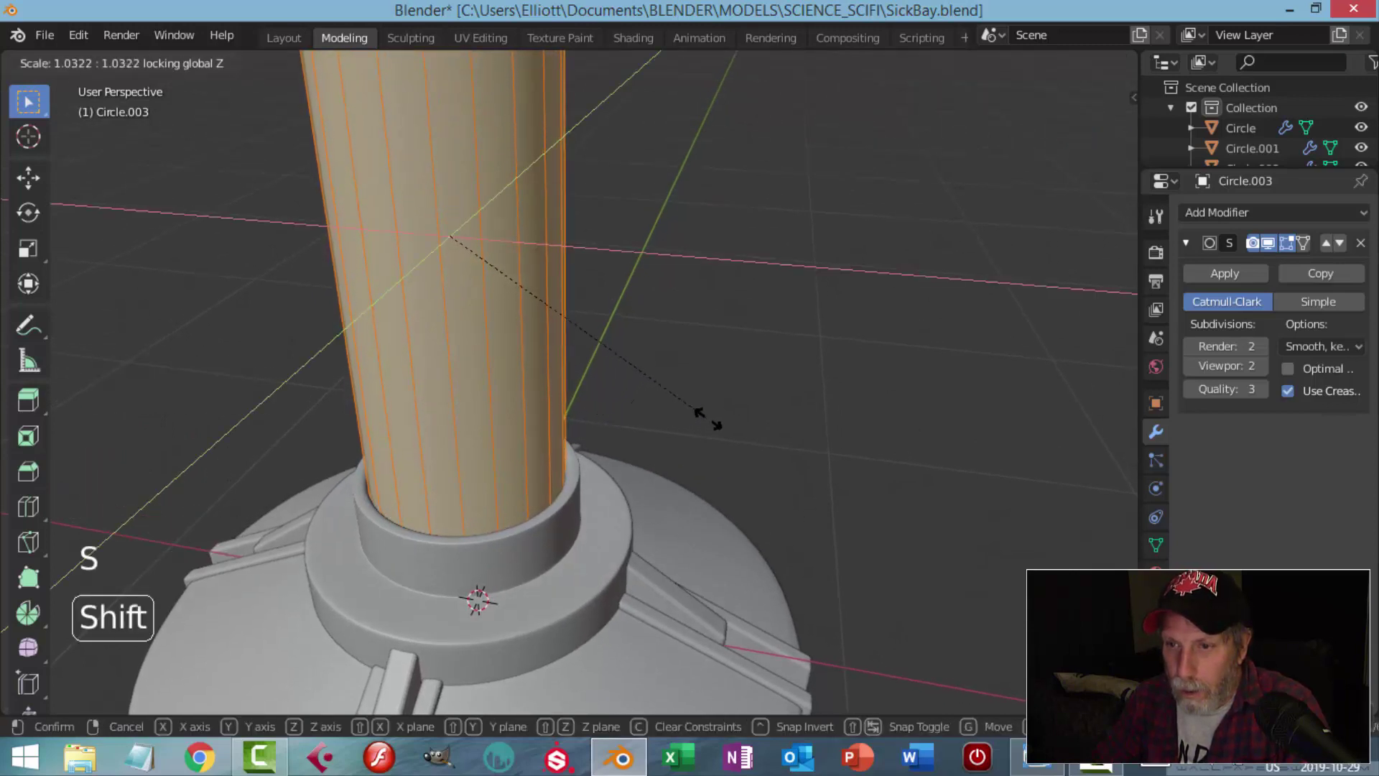
{"action": "left_click", "coordinate": [707, 416]}
{"action": "key", "text": "Tab"}
{"action": "scroll", "coordinate": [622, 409], "scroll_direction": "down", "scroll_amount": 2}
{"action": "key", "text": "alt+a"}
- Save the Blender file
{"action": "middle_click_drag", "start_coordinate": [620, 413], "coordinate": [574, 342]}
{"action": "scroll", "coordinate": [615, 406], "scroll_direction": "down", "scroll_amount": 4}
{"action": "key", "text": "ctrl+s"}
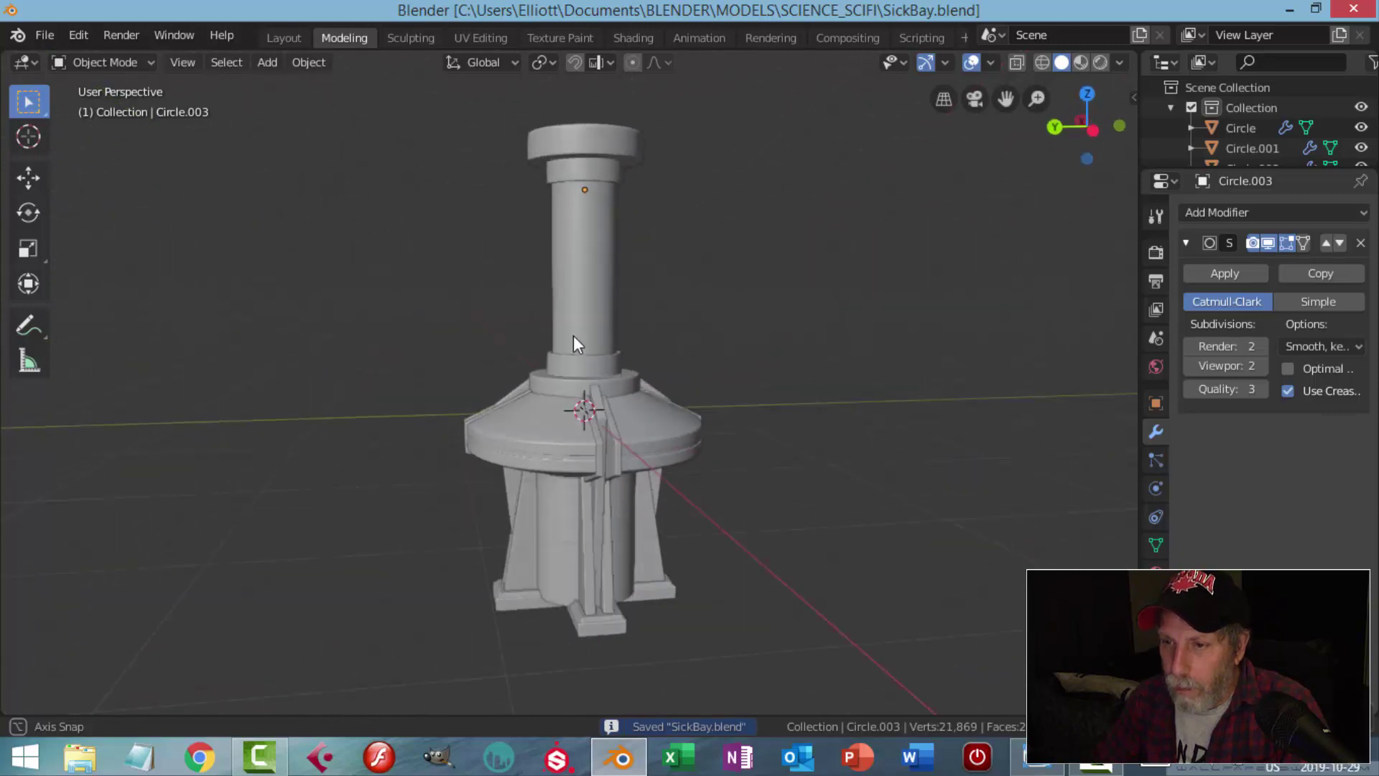
- Select the bottom edge loop of the console's central column and lower it toward the base of the feet
{"action": "middle_click_drag", "start_coordinate": [591, 501], "coordinate": [617, 431], "text": "shift"}
{"action": "middle_click_drag", "start_coordinate": [618, 431], "coordinate": [628, 410]}
{"action": "left_click", "coordinate": [612, 410]}
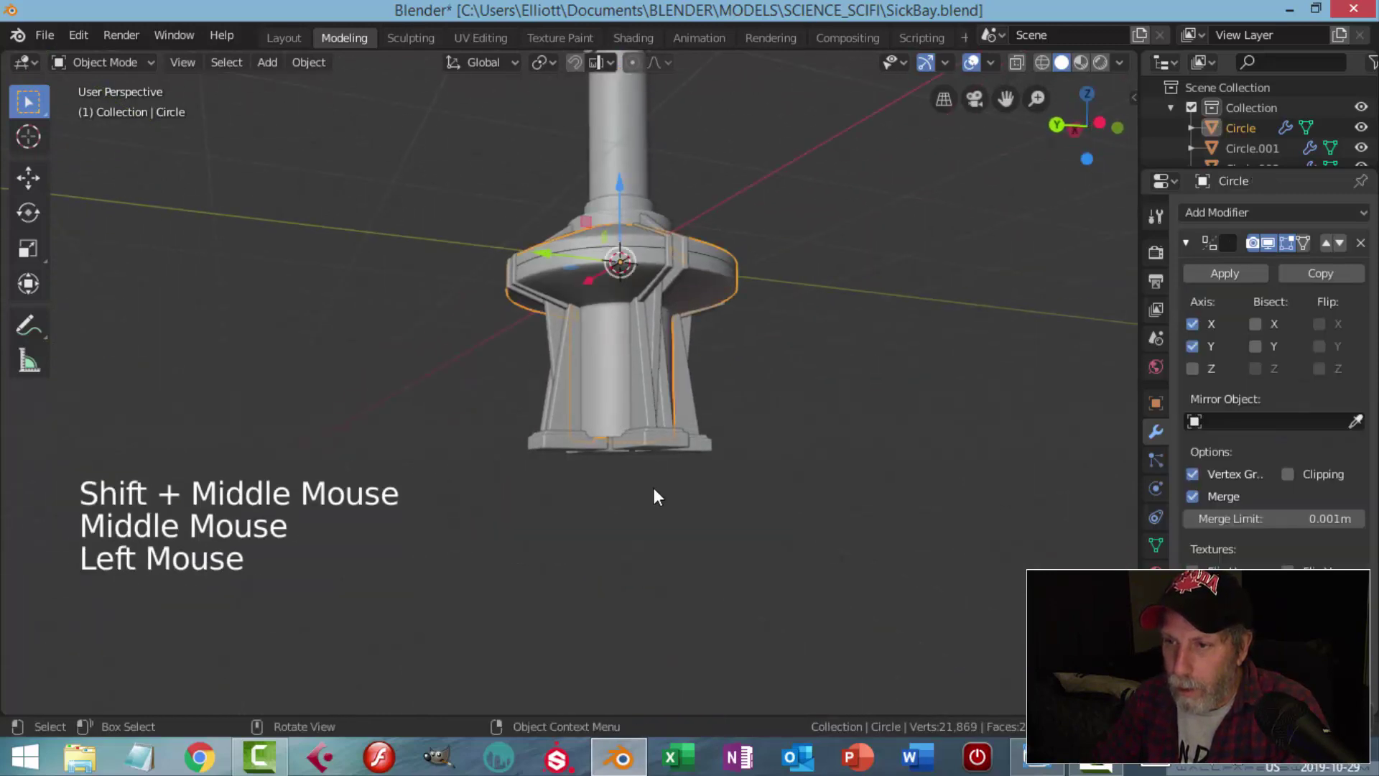
{"action": "scroll", "coordinate": [652, 487], "scroll_direction": "up", "scroll_amount": 2}
{"action": "middle_click_drag", "start_coordinate": [653, 487], "coordinate": [625, 462], "text": "shift"}
{"action": "key", "text": "Tab"}
{"action": "scroll", "coordinate": [599, 446], "scroll_direction": "up", "scroll_amount": 3}
{"action": "key", "text": "Tab"}
{"action": "key", "text": "Tab"}
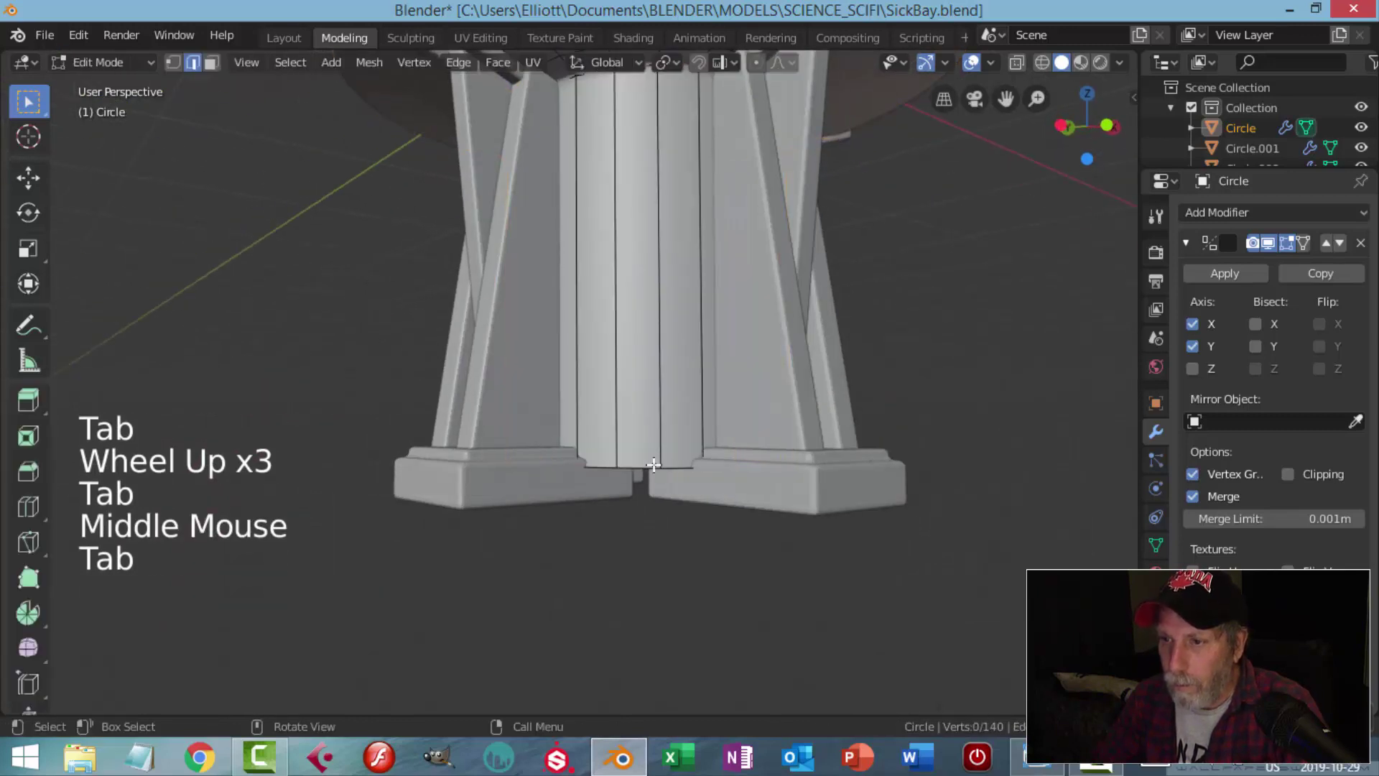
{"action": "left_click", "coordinate": [639, 467], "text": "alt+shift"}
{"action": "scroll", "coordinate": [629, 457], "scroll_direction": "down", "scroll_amount": 1}
{"action": "left_click_drag", "start_coordinate": [623, 379], "coordinate": [622, 403]}
- Enable snapping to Edge and align the central column's bottom loop along Z with the underside of the feet
{"action": "middle_click_drag", "start_coordinate": [623, 403], "coordinate": [633, 109]}
{"action": "left_click", "coordinate": [698, 62]}
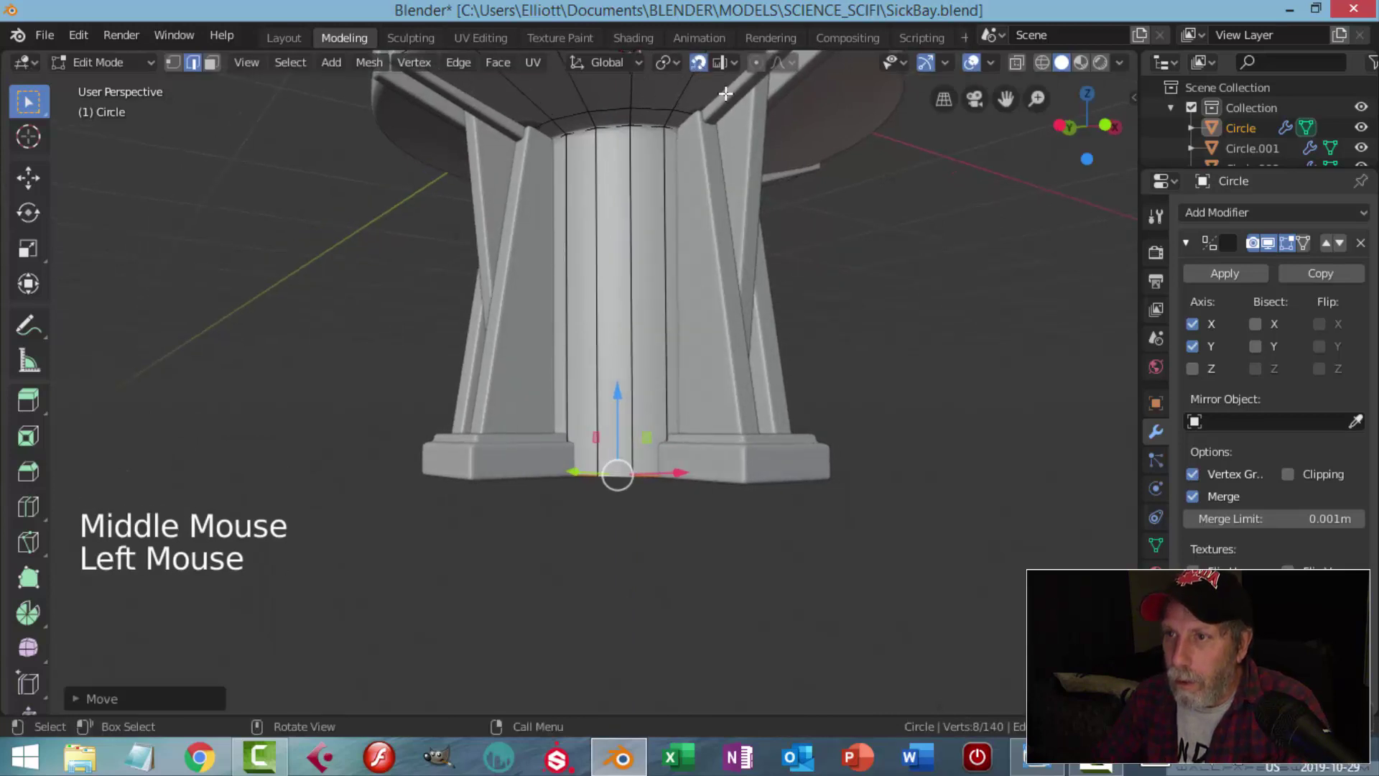
{"action": "left_click", "coordinate": [721, 63]}
{"action": "left_click", "coordinate": [664, 163]}
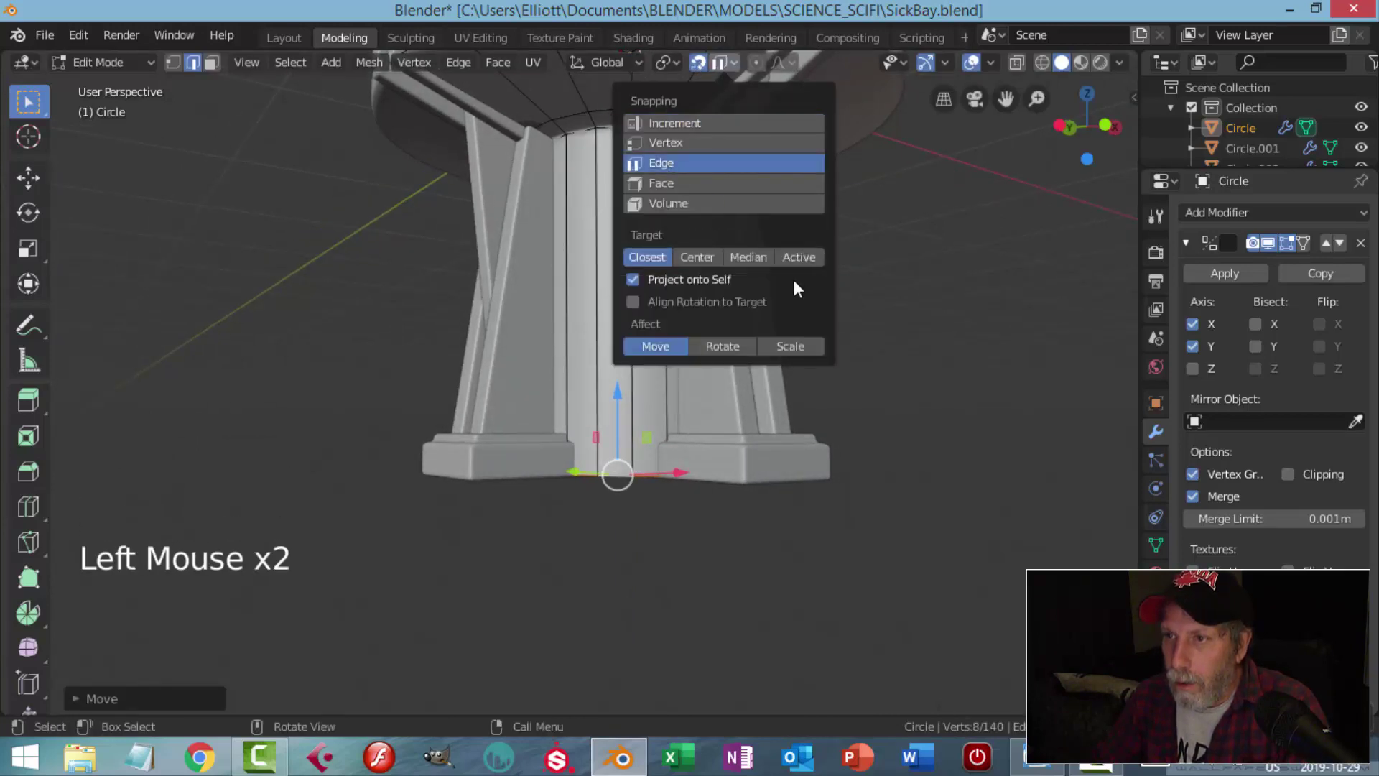
{"action": "middle_click_drag", "start_coordinate": [893, 283], "coordinate": [866, 315]}
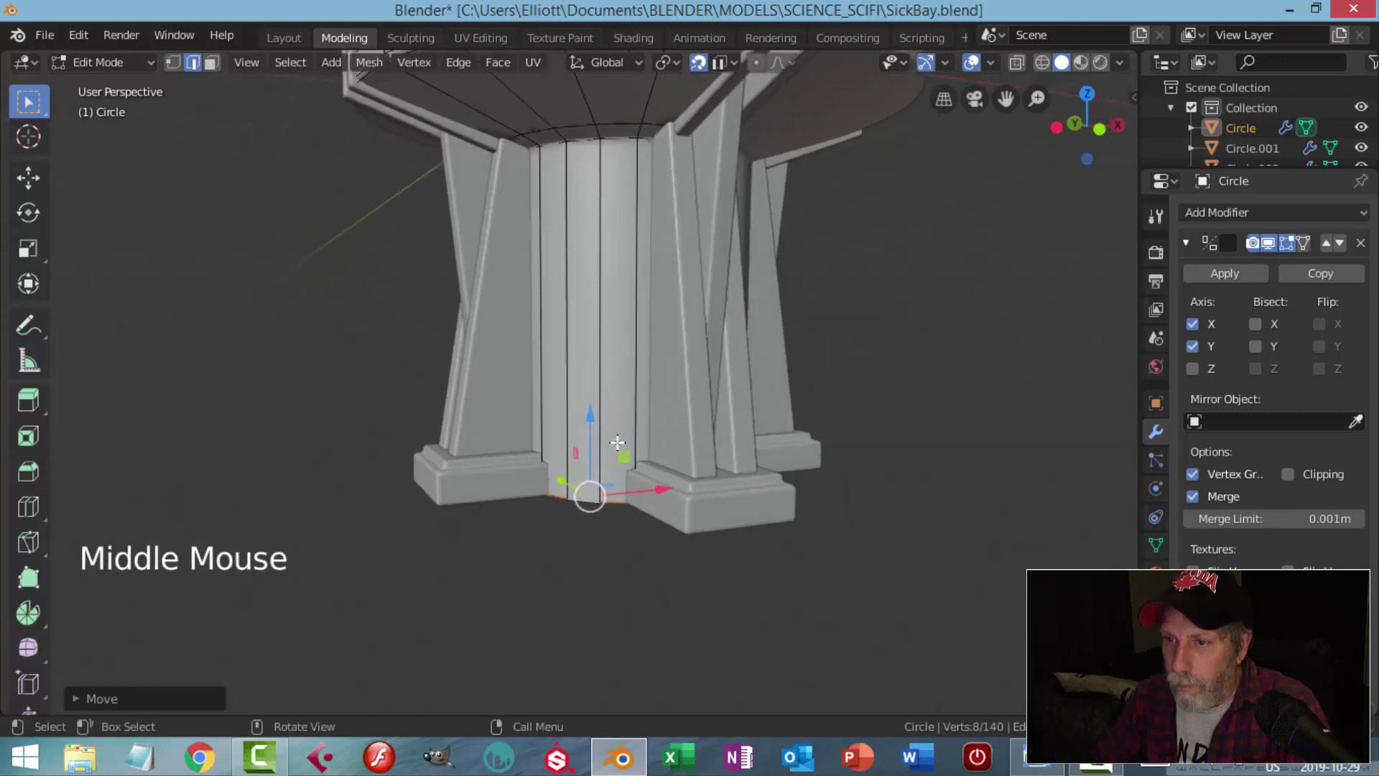
{"action": "left_click_drag", "start_coordinate": [589, 420], "coordinate": [593, 435]}
{"action": "left_click_drag", "start_coordinate": [631, 506], "coordinate": [632, 503]}
{"action": "key", "text": "alt+a"}
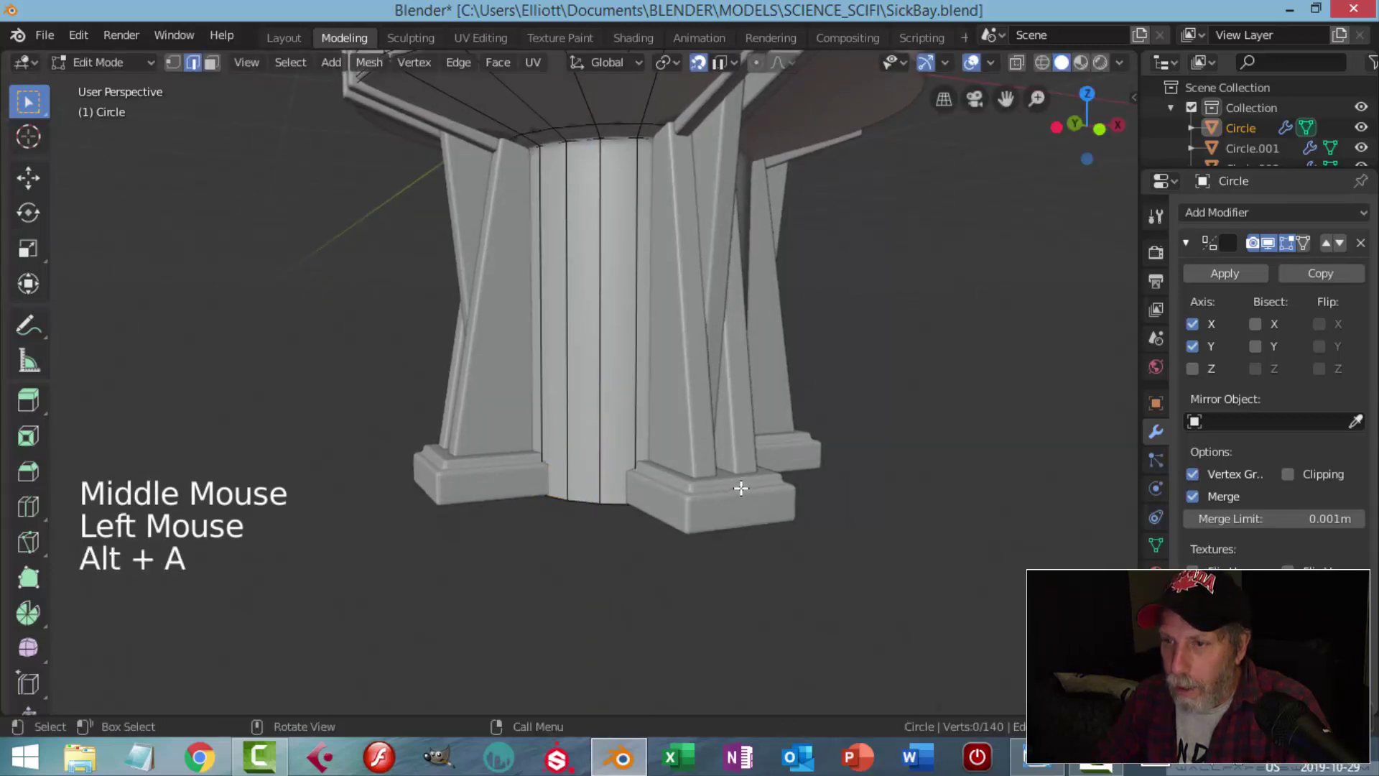
{"action": "key", "text": "Tab"}
{"action": "key", "text": "alt+a"}
- Turn on Cavity in the viewport shading options to emphasise the console's edges
{"action": "scroll", "coordinate": [735, 480], "scroll_direction": "down", "scroll_amount": 2}
{"action": "middle_click_drag", "start_coordinate": [735, 481], "coordinate": [632, 431]}
{"action": "scroll", "coordinate": [706, 485], "scroll_direction": "down", "scroll_amount": 2}
{"action": "scroll", "coordinate": [654, 325], "scroll_direction": "down", "scroll_amount": 2}
{"action": "middle_click_drag", "start_coordinate": [653, 325], "coordinate": [681, 424], "text": "shift"}
{"action": "scroll", "coordinate": [625, 422], "scroll_direction": "up", "scroll_amount": 2}
{"action": "middle_click_drag", "start_coordinate": [681, 424], "coordinate": [711, 409], "text": "shift"}
{"action": "left_click", "coordinate": [1118, 62]}
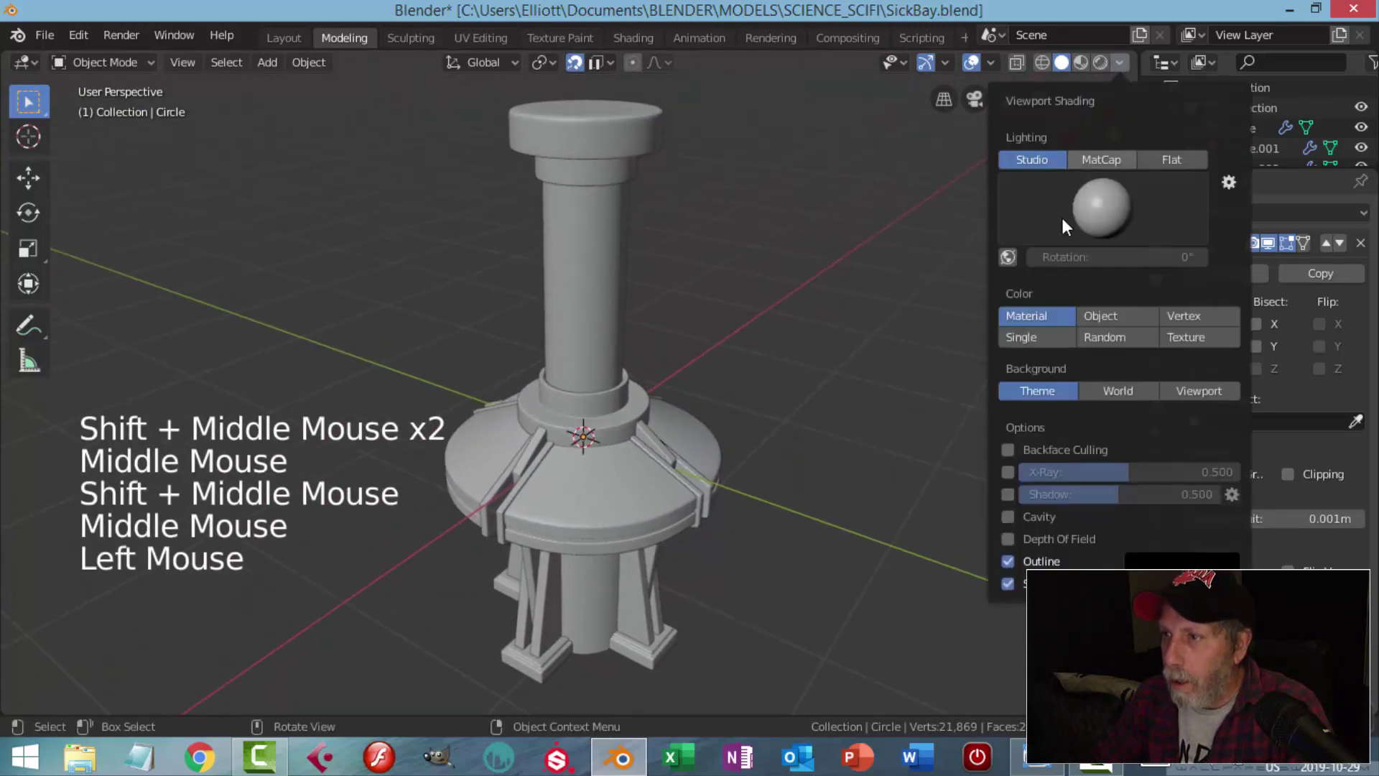
{"action": "scroll", "coordinate": [629, 446], "scroll_direction": "up", "scroll_amount": 1}
{"action": "scroll", "coordinate": [629, 446], "scroll_direction": "up", "scroll_amount": 1}
{"action": "middle_click_drag", "start_coordinate": [629, 447], "coordinate": [636, 404]}
{"action": "scroll", "coordinate": [635, 420], "scroll_direction": "down", "scroll_amount": 1}
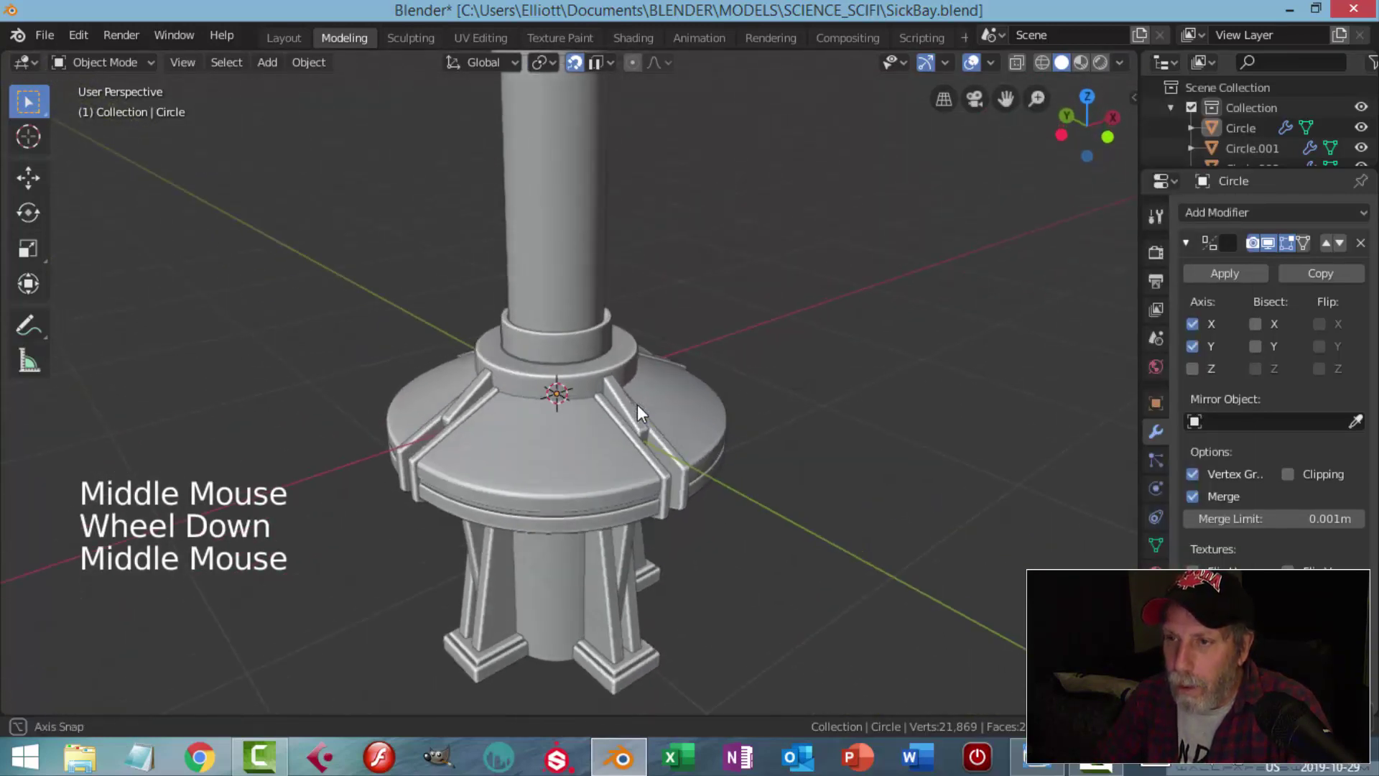
{"action": "scroll", "coordinate": [627, 357], "scroll_direction": "down", "scroll_amount": 1}
{"action": "middle_click_drag", "start_coordinate": [627, 357], "coordinate": [632, 433], "text": "shift"}
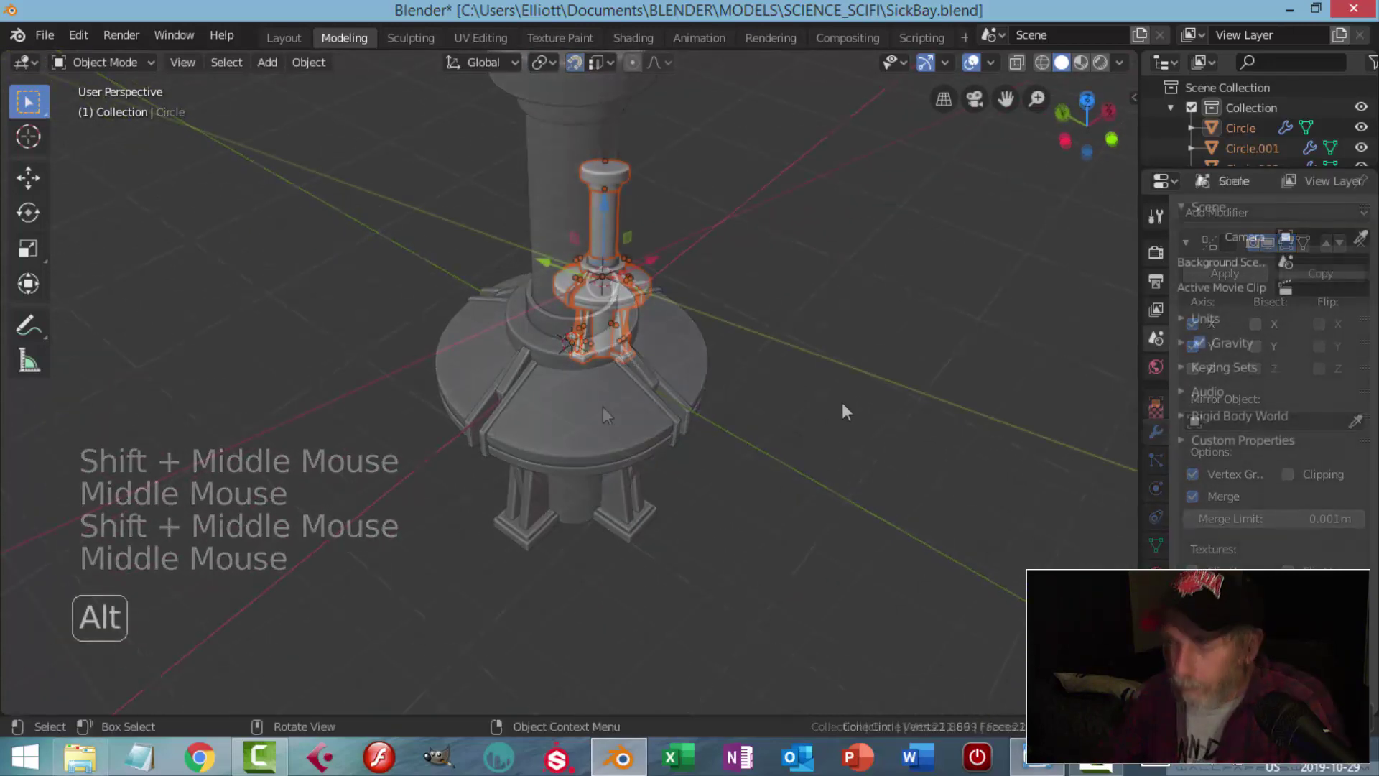
- Raise all the console's parts along Z in front view until the feet rest on the ground line
{"action": "scroll", "coordinate": [841, 407], "scroll_direction": "down", "scroll_amount": 2}
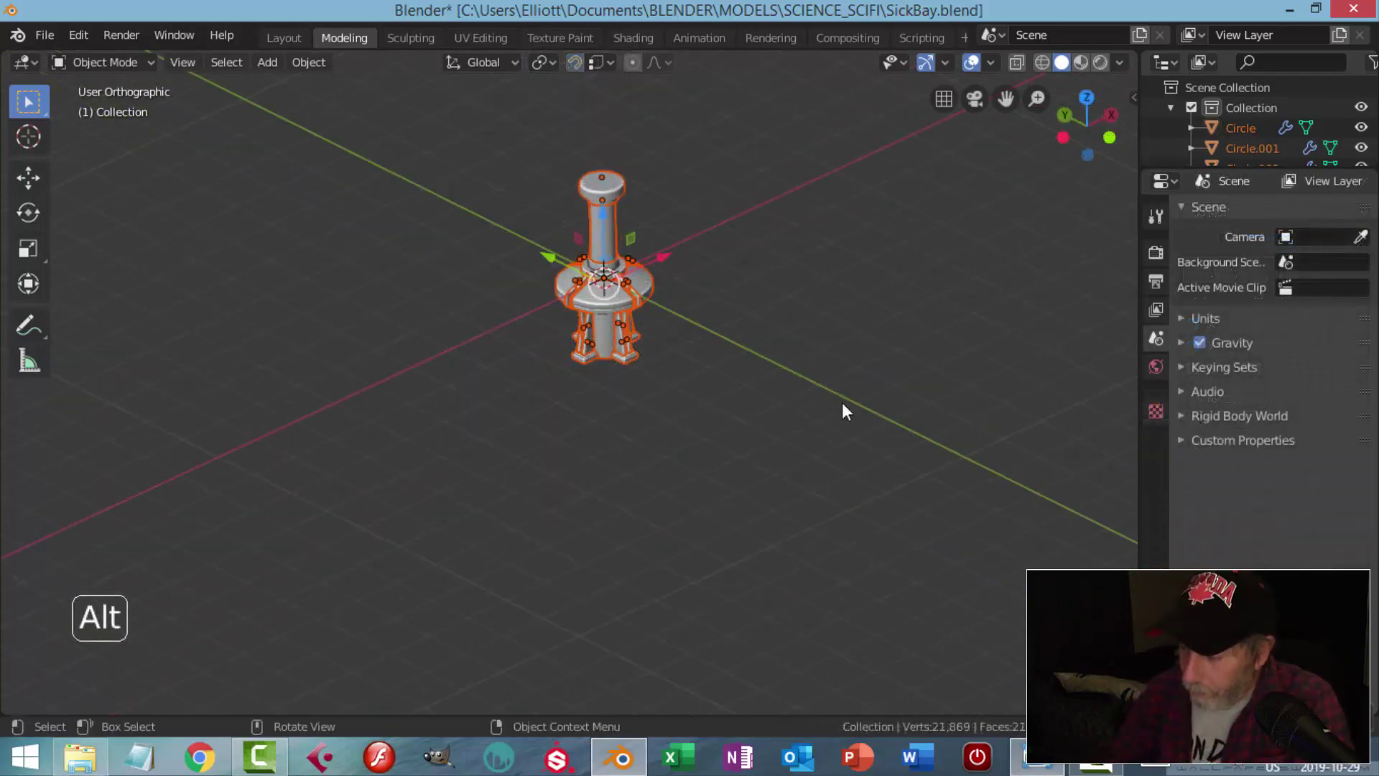
{"action": "middle_click_drag", "start_coordinate": [842, 406], "coordinate": [694, 575], "text": "alt"}
{"action": "scroll", "coordinate": [841, 407], "scroll_direction": "up", "scroll_amount": 3}
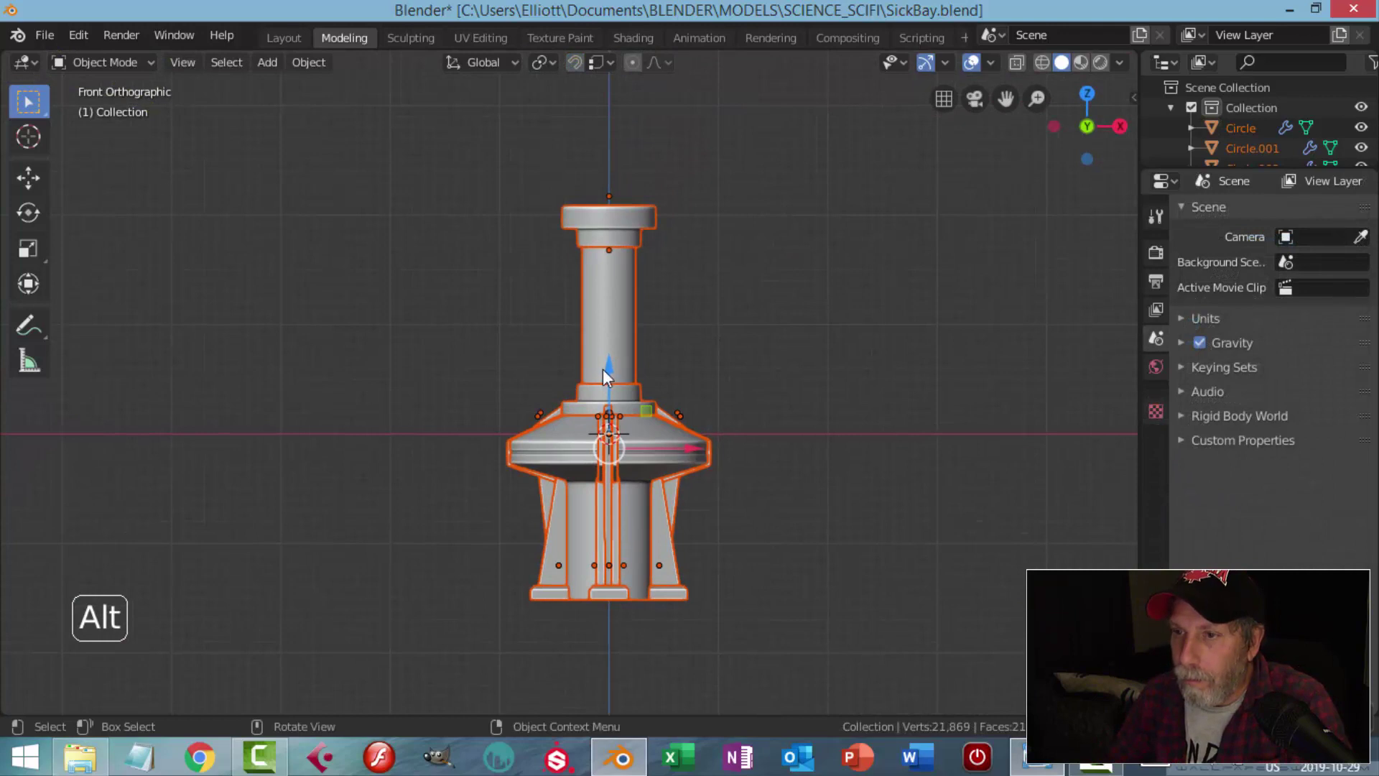
{"action": "left_click_drag", "start_coordinate": [605, 373], "coordinate": [633, 197]}
{"action": "left_click", "coordinate": [730, 422]}
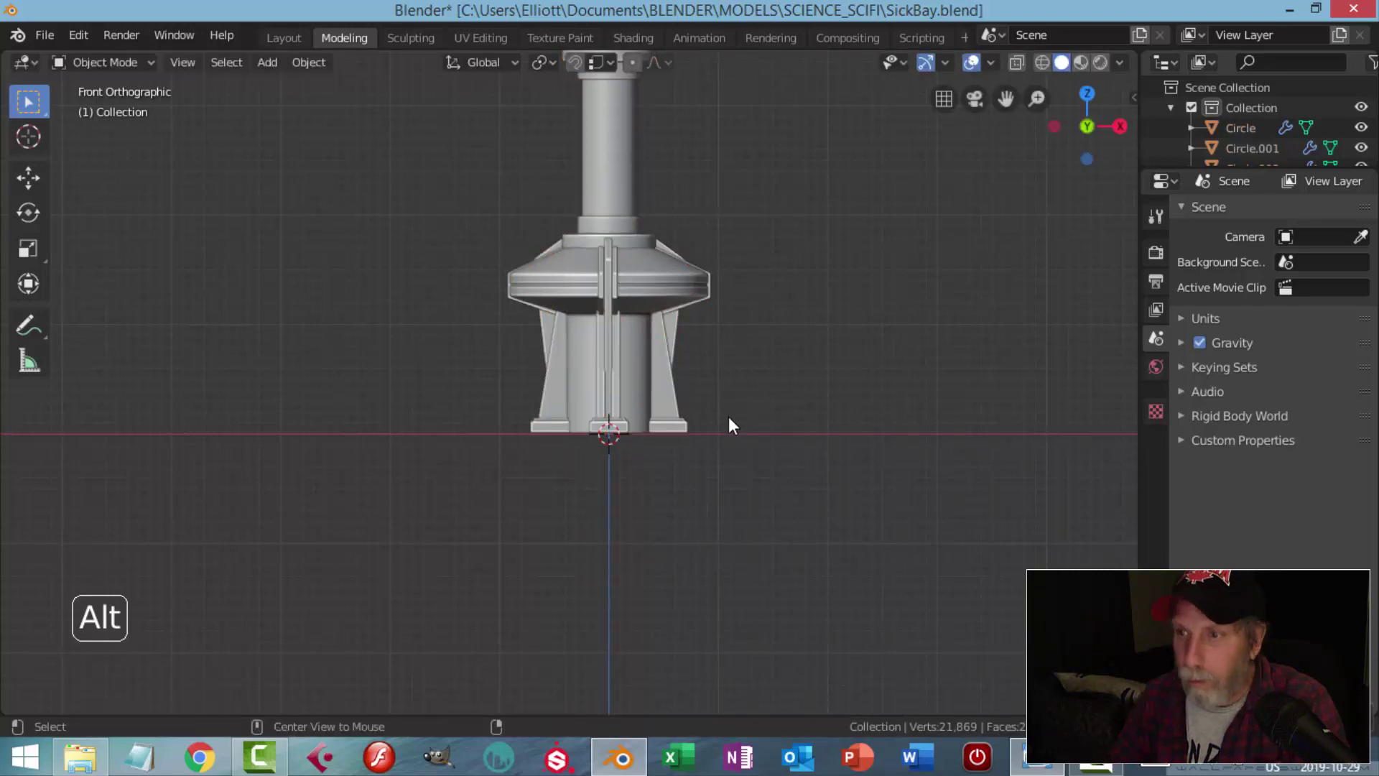
{"action": "scroll", "coordinate": [718, 427], "scroll_direction": "down", "scroll_amount": 3}
{"action": "middle_click_drag", "start_coordinate": [674, 434], "coordinate": [654, 467]}
{"action": "scroll", "coordinate": [664, 459], "scroll_direction": "up", "scroll_amount": 5}
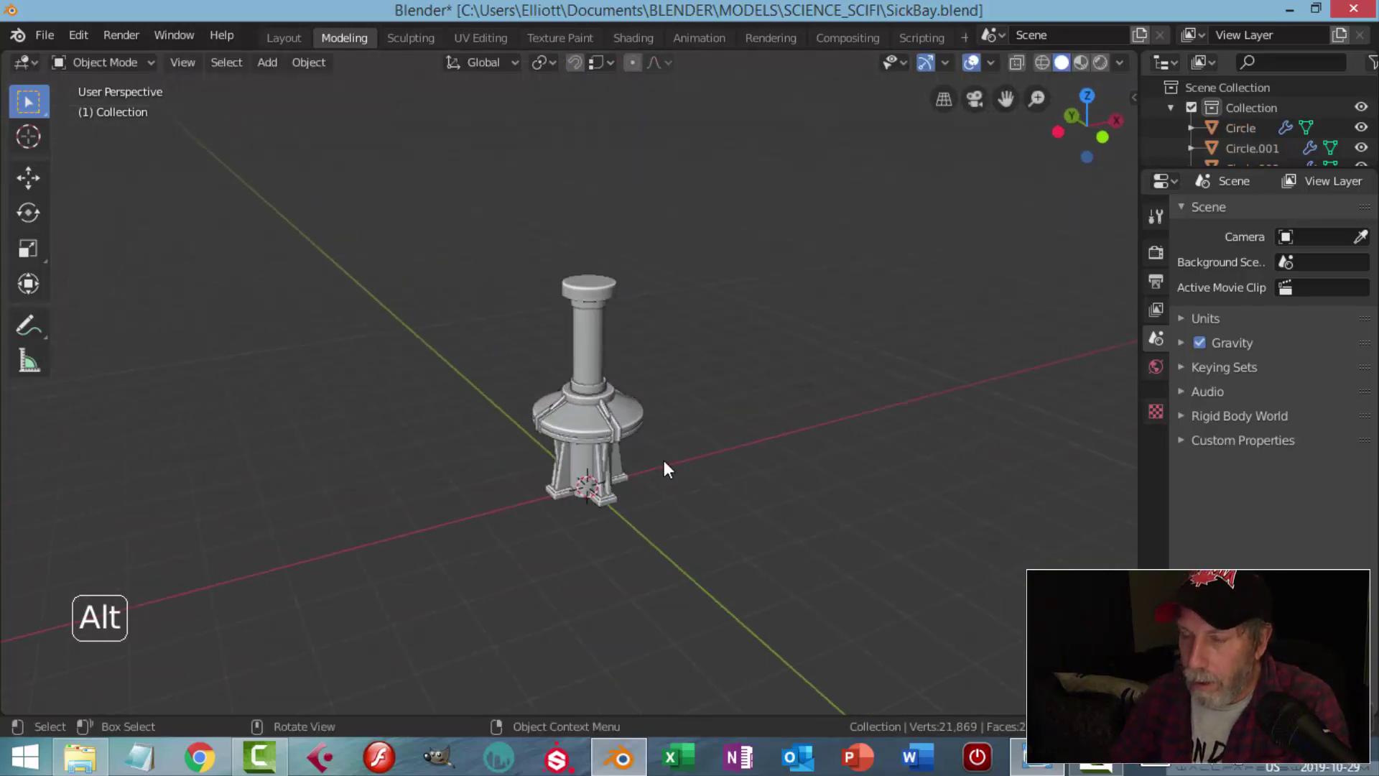
{"action": "middle_click_drag", "start_coordinate": [660, 371], "coordinate": [650, 388]}
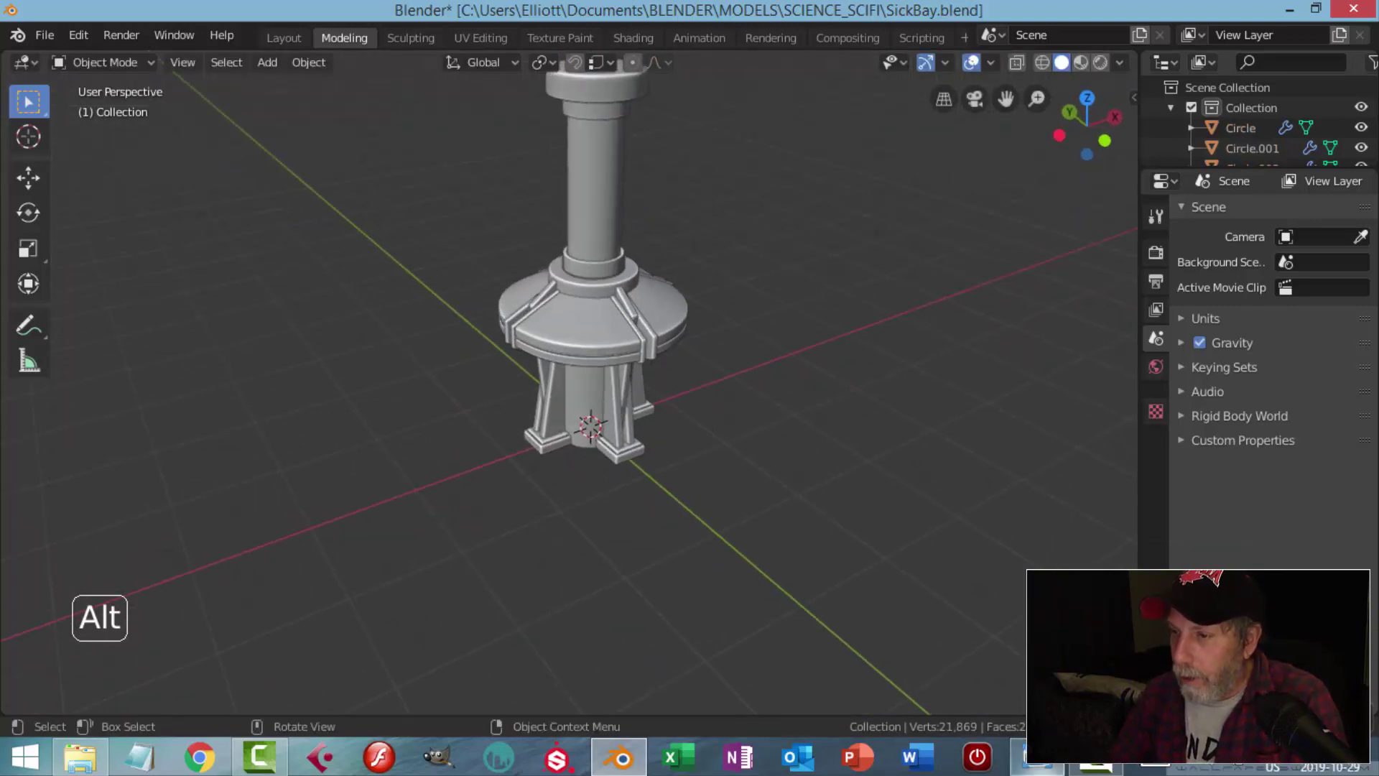
- Switch to Windows Photo Viewer, examine the console's column and cap in the reference image, and return to Blender
{"action": "key", "text": "alt+Tab"}
{"action": "scroll", "coordinate": [1189, 369], "scroll_direction": "down", "scroll_amount": 1}
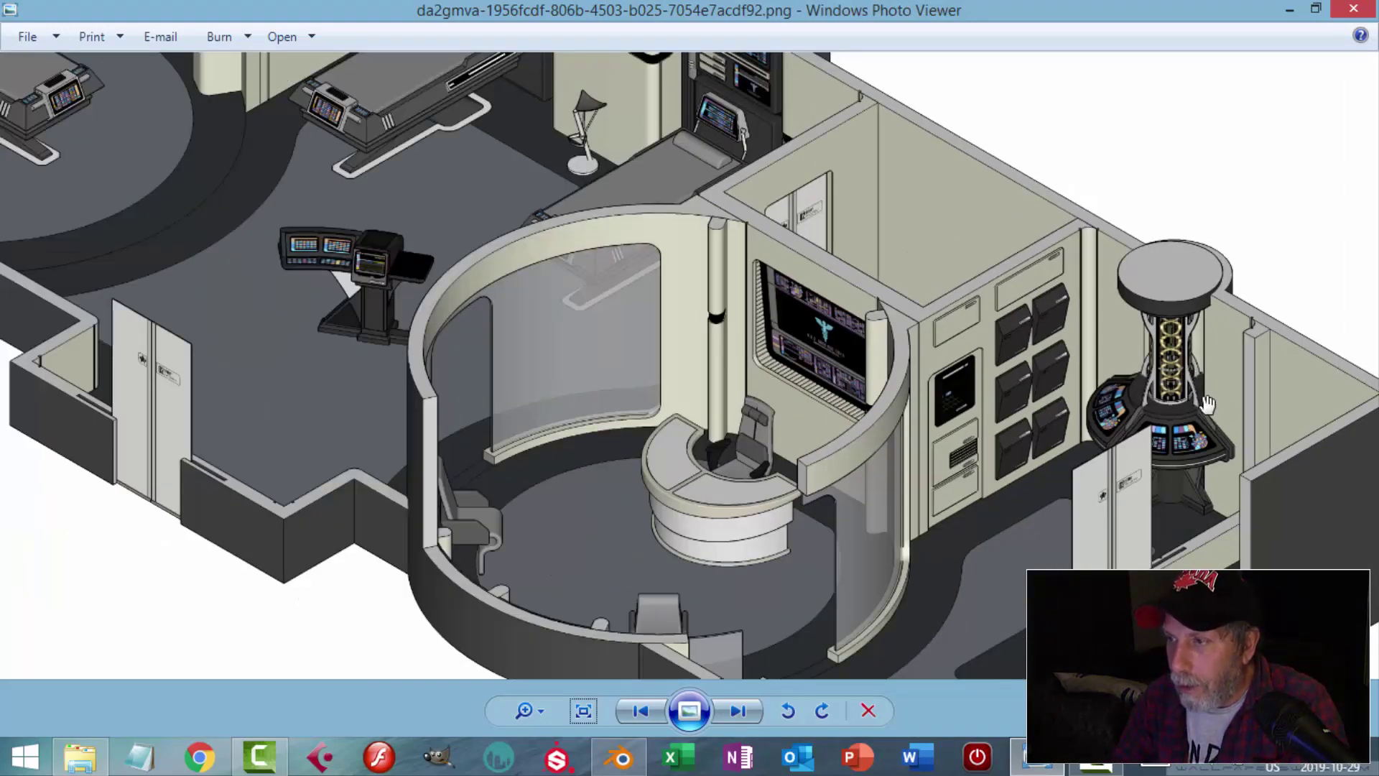
{"action": "scroll", "coordinate": [1207, 405], "scroll_direction": "up", "scroll_amount": 1}
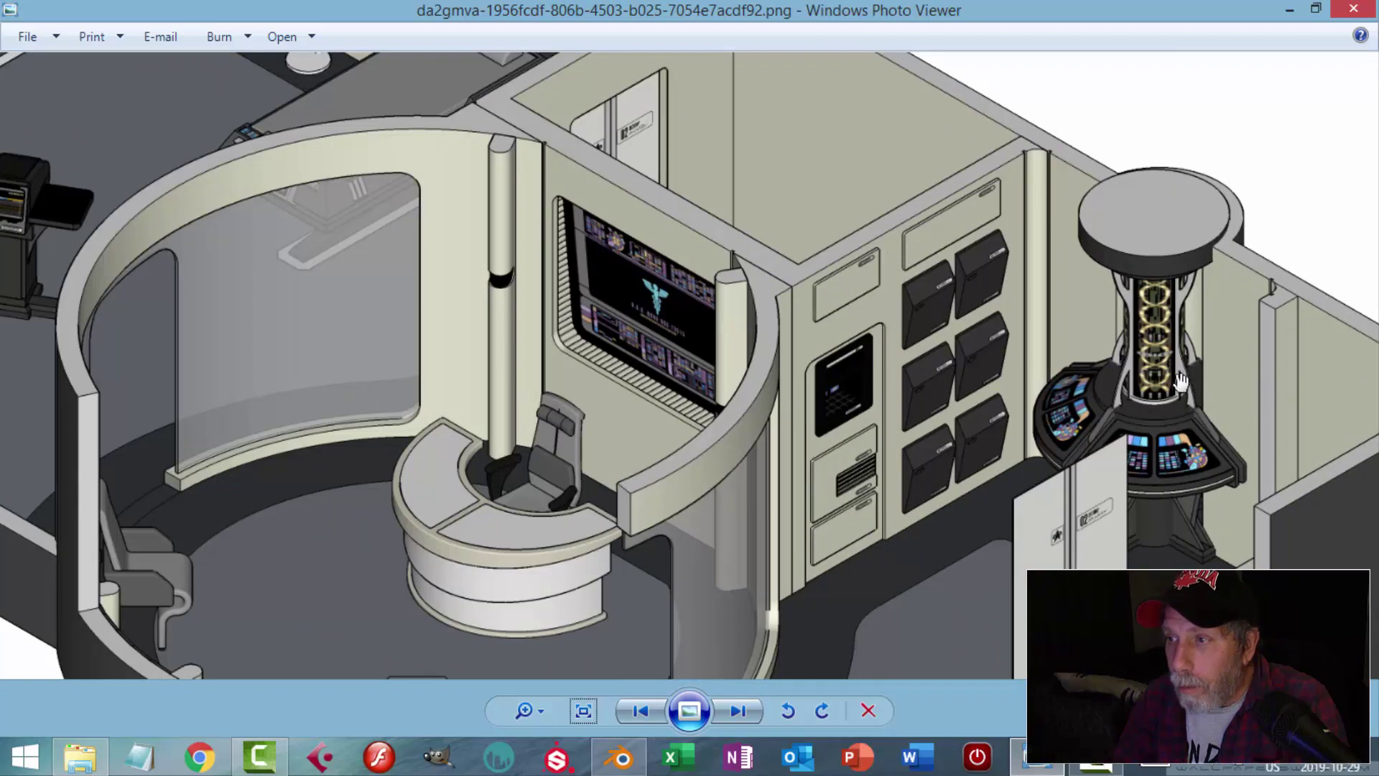
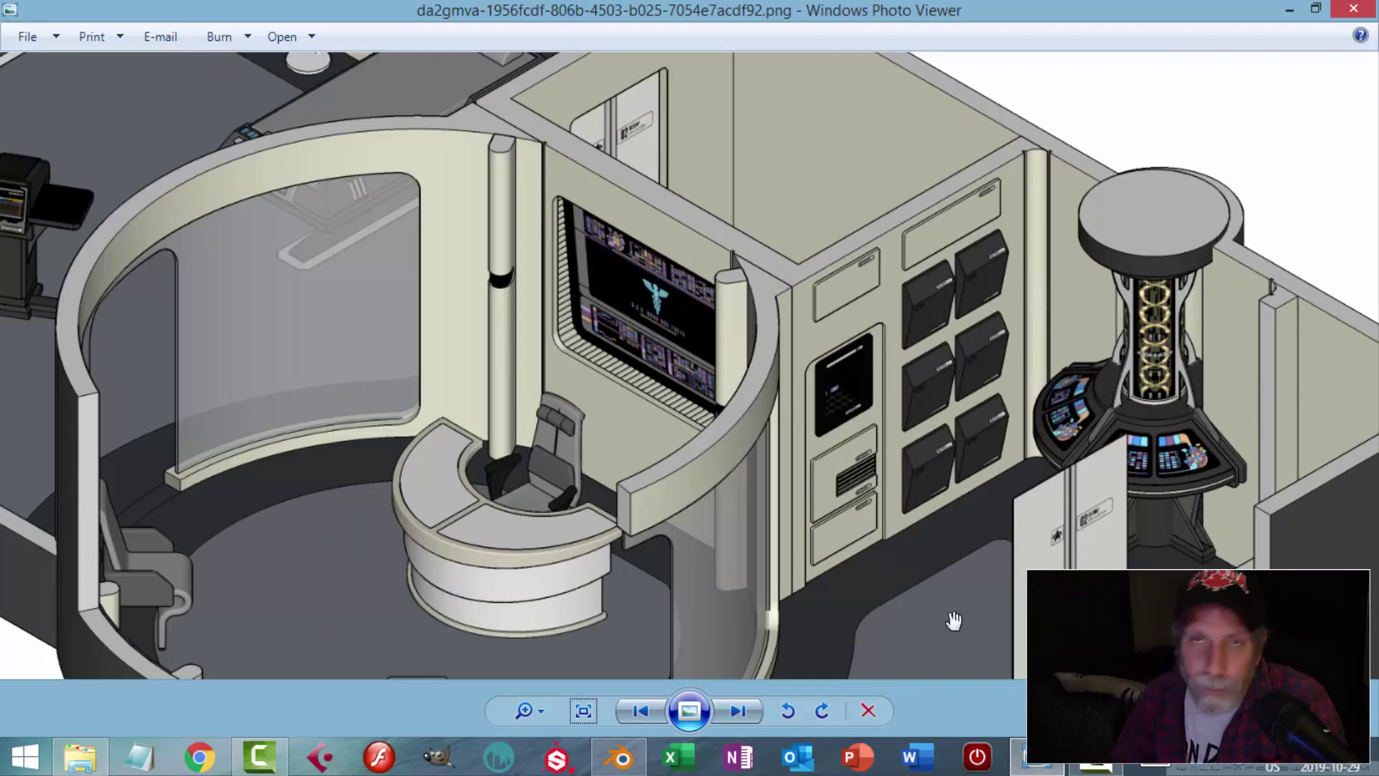
{"action": "left_click", "coordinate": [619, 758]}
- Back in Blender, duplicate the outer top edge loop of the column's cap and raise the copy along Z above the cap
{"action": "scroll", "coordinate": [748, 485], "scroll_direction": "down", "scroll_amount": 5}
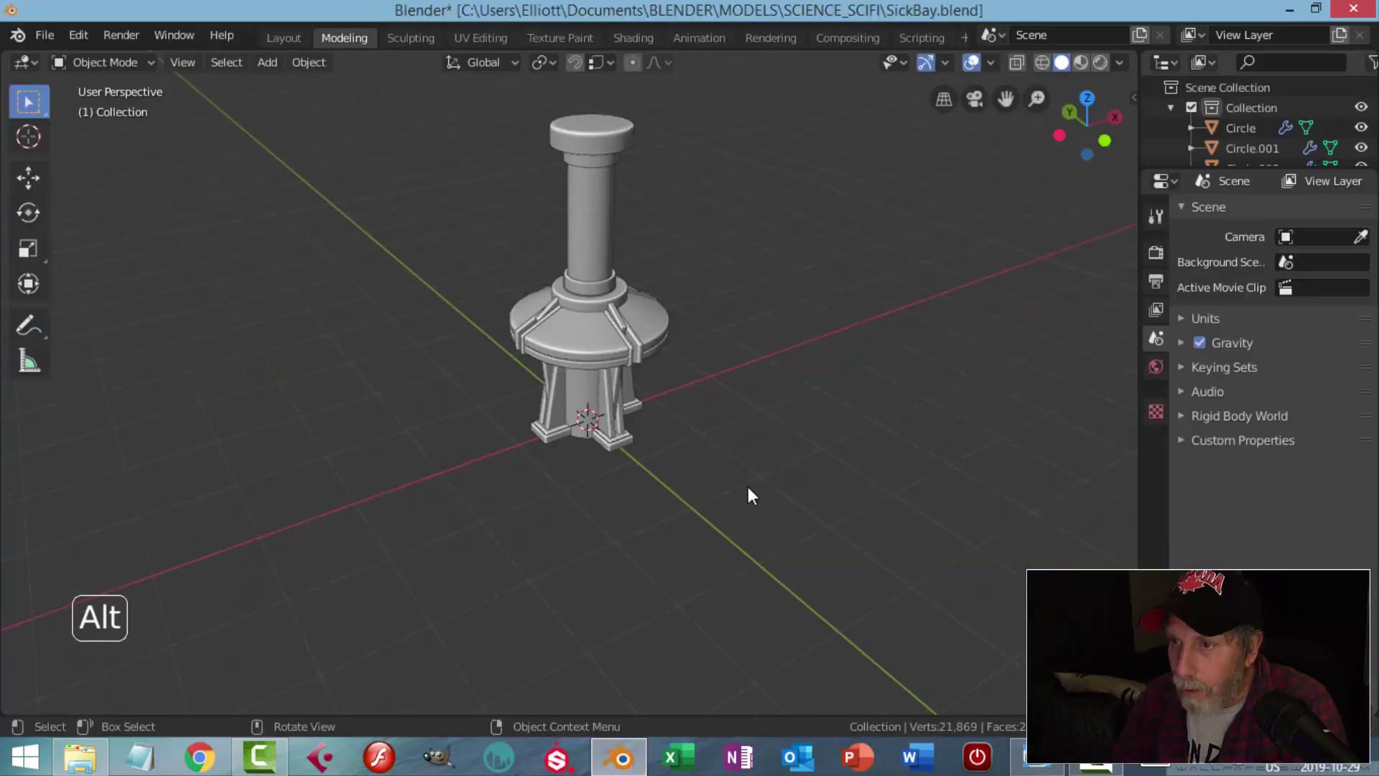
{"action": "scroll", "coordinate": [664, 467], "scroll_direction": "up", "scroll_amount": 3}
{"action": "middle_click_drag", "start_coordinate": [700, 428], "coordinate": [691, 457]}
{"action": "middle_click_drag", "start_coordinate": [721, 382], "coordinate": [628, 259]}
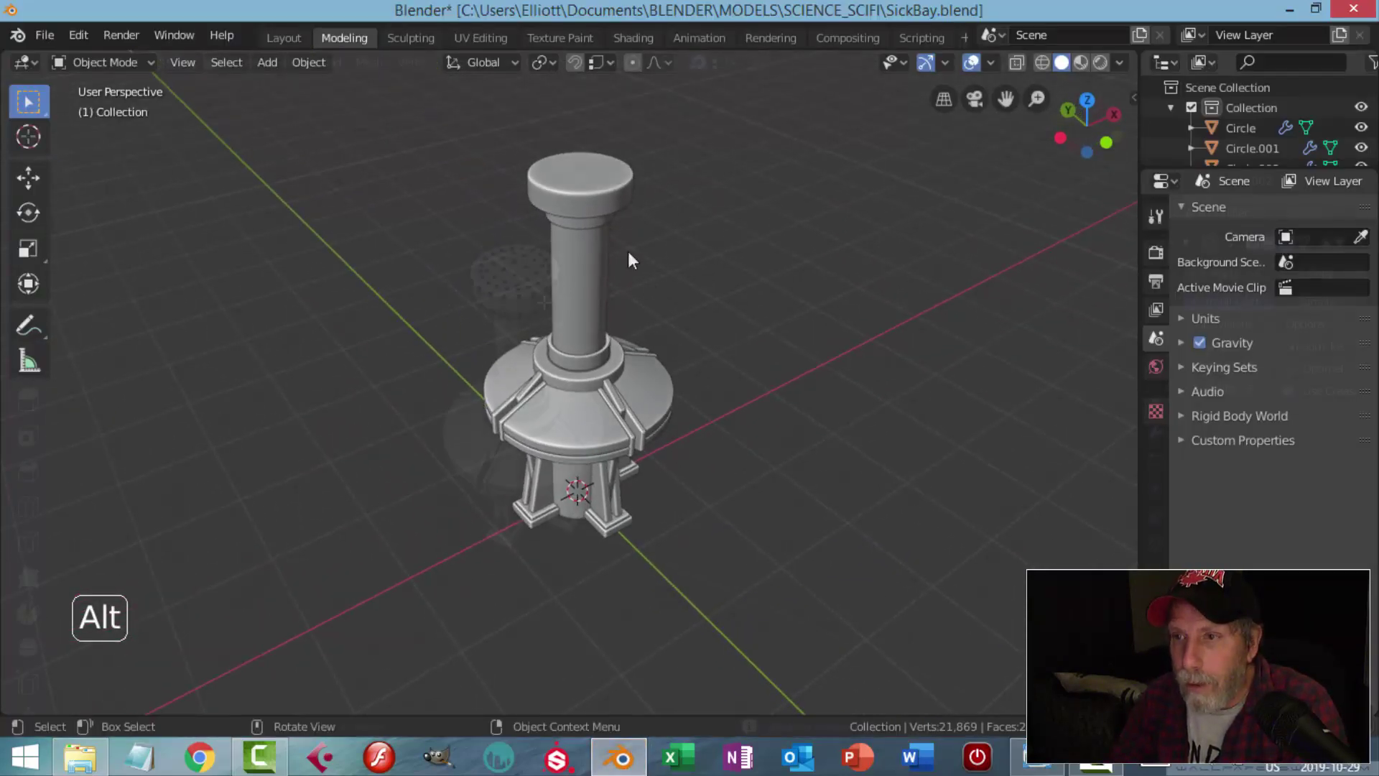
{"action": "key", "text": "alt+h"}
{"action": "key", "text": "Tab"}
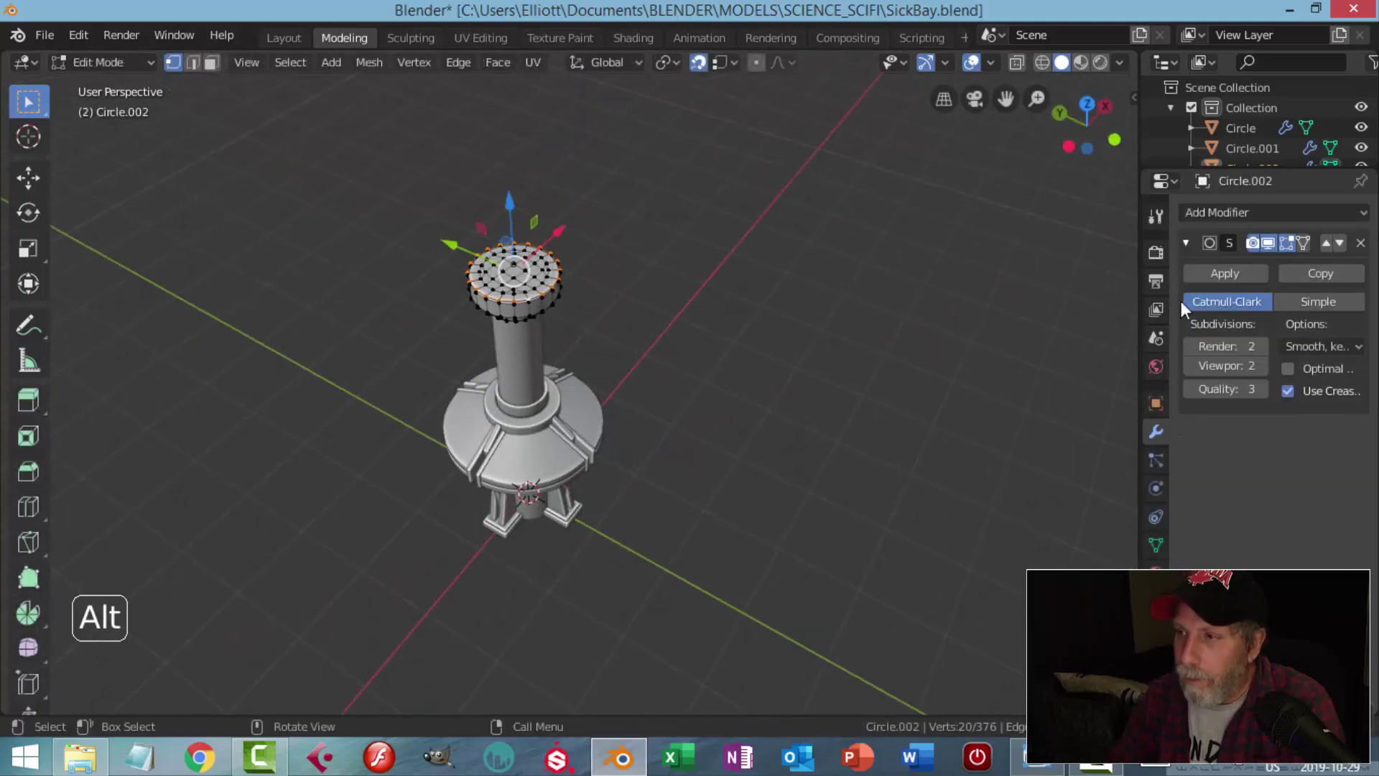
{"action": "key", "text": "shift+d"}
{"action": "right_click", "coordinate": [722, 320]}
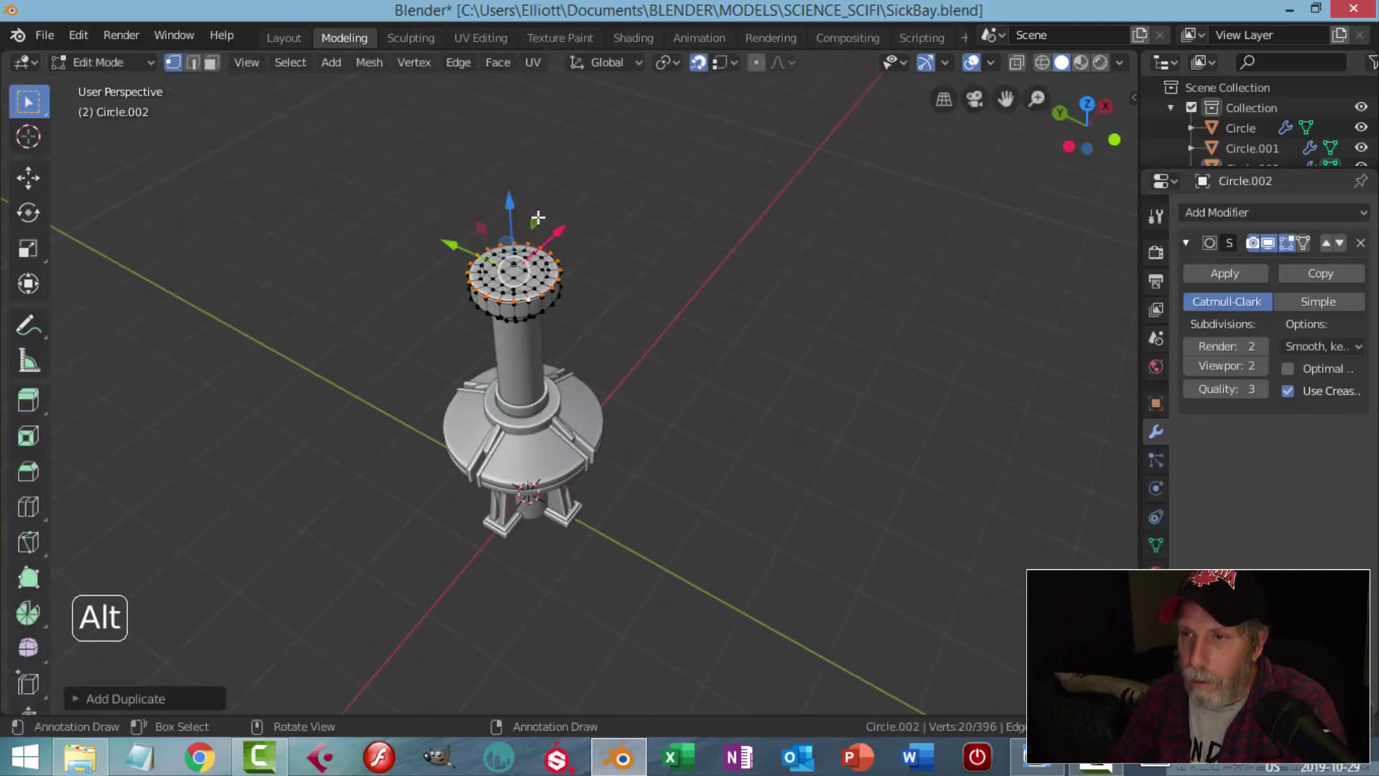
{"action": "key", "text": "g"}
{"action": "key", "text": "z"}
{"action": "left_click", "coordinate": [592, 187]}
- Separate the raised loop into its own object and set its origin to its geometry
{"action": "key", "text": "p"}
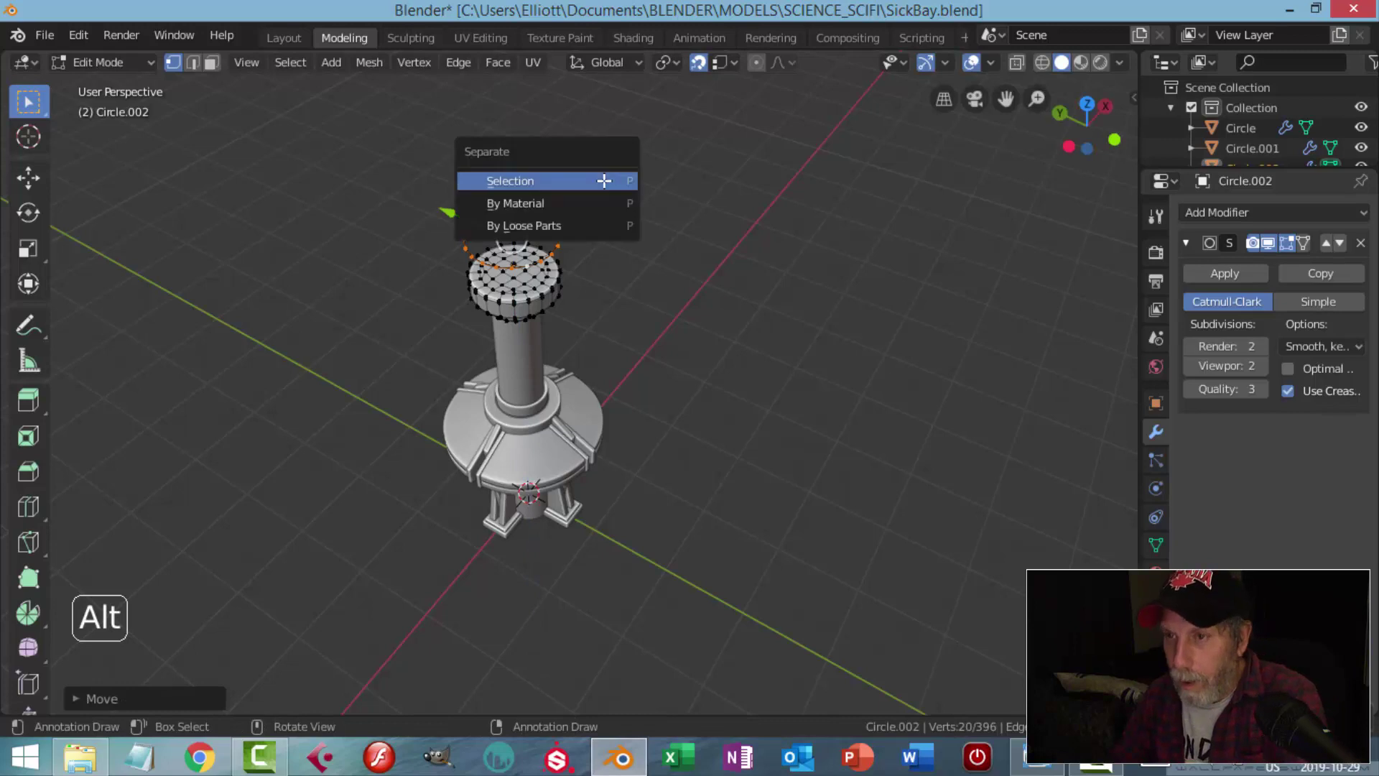
{"action": "left_click", "coordinate": [604, 182]}
{"action": "key", "text": "Tab"}
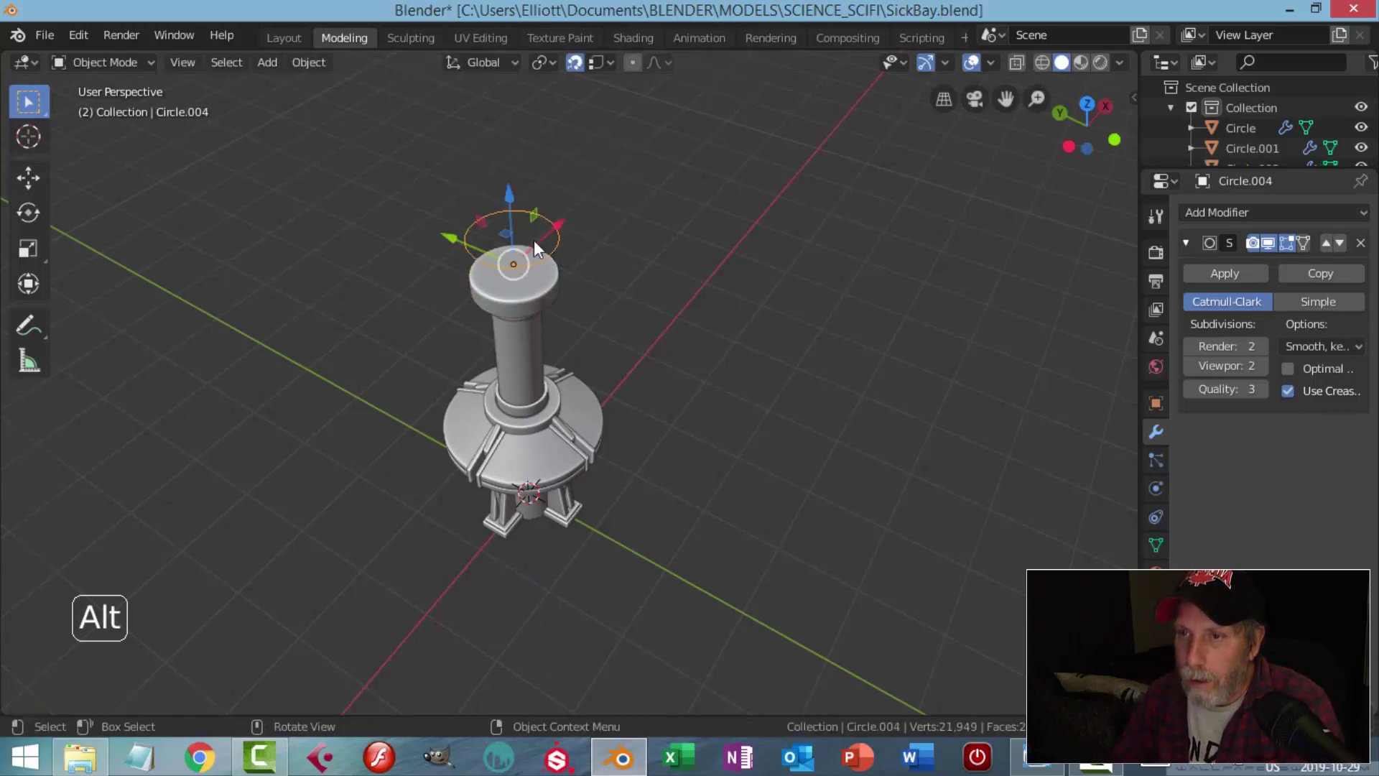
{"action": "left_click", "coordinate": [320, 64]}
{"action": "mouse_move", "coordinate": [329, 101]}
{"action": "left_click", "coordinate": [522, 127]}
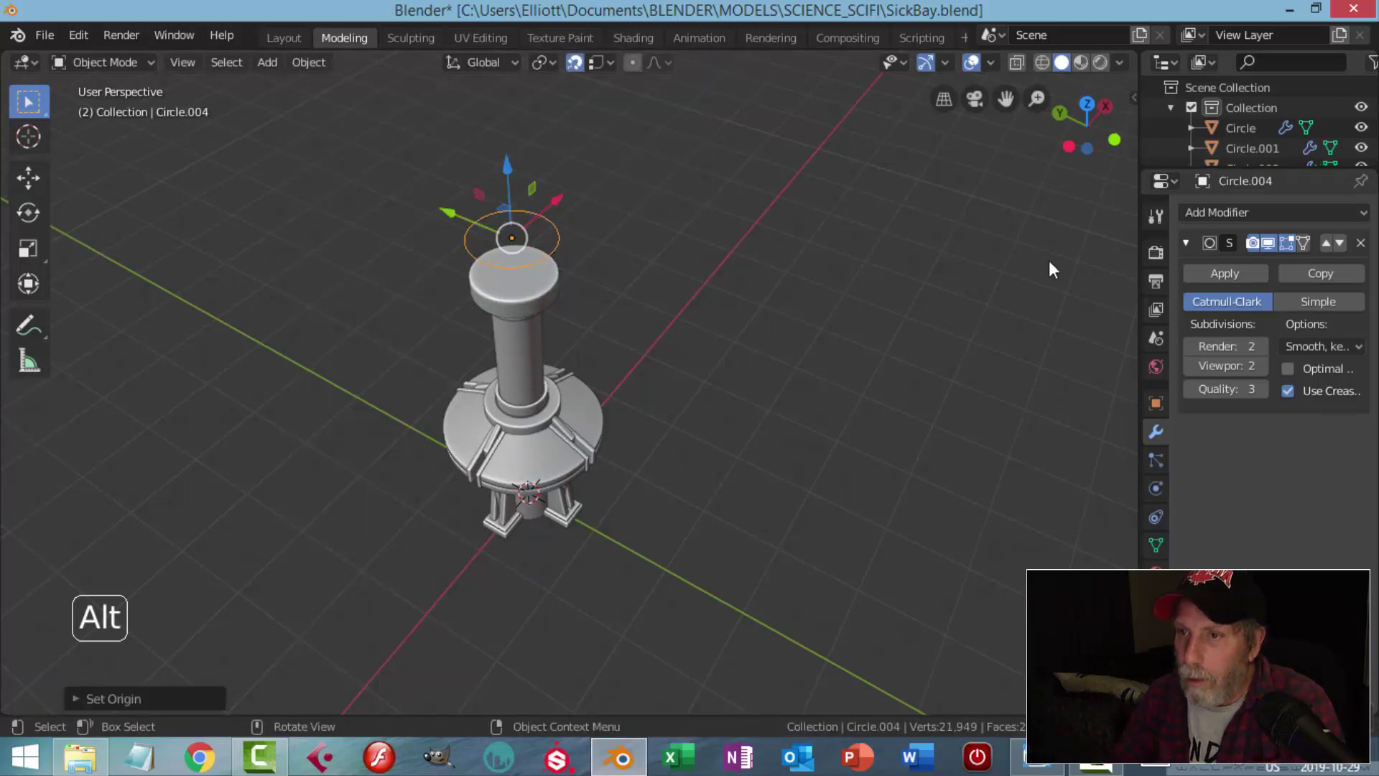
- Remove the ring's Subdivision Surface modifier and scale the ring up in top view until it surrounds the console with a small gap
{"action": "left_click", "coordinate": [1360, 244]}
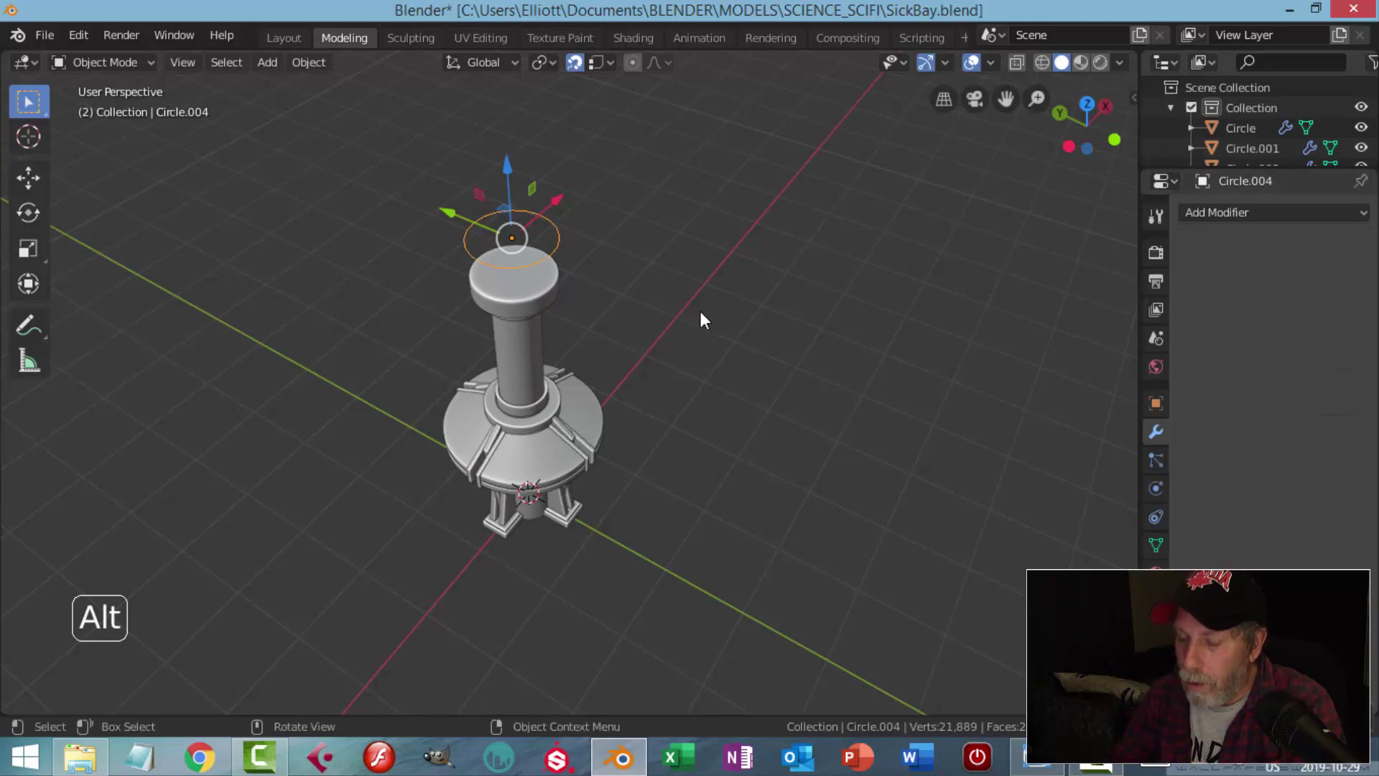
{"action": "key", "text": "KP_5"}
{"action": "key", "text": "KP_7"}
{"action": "key", "text": "Tab"}
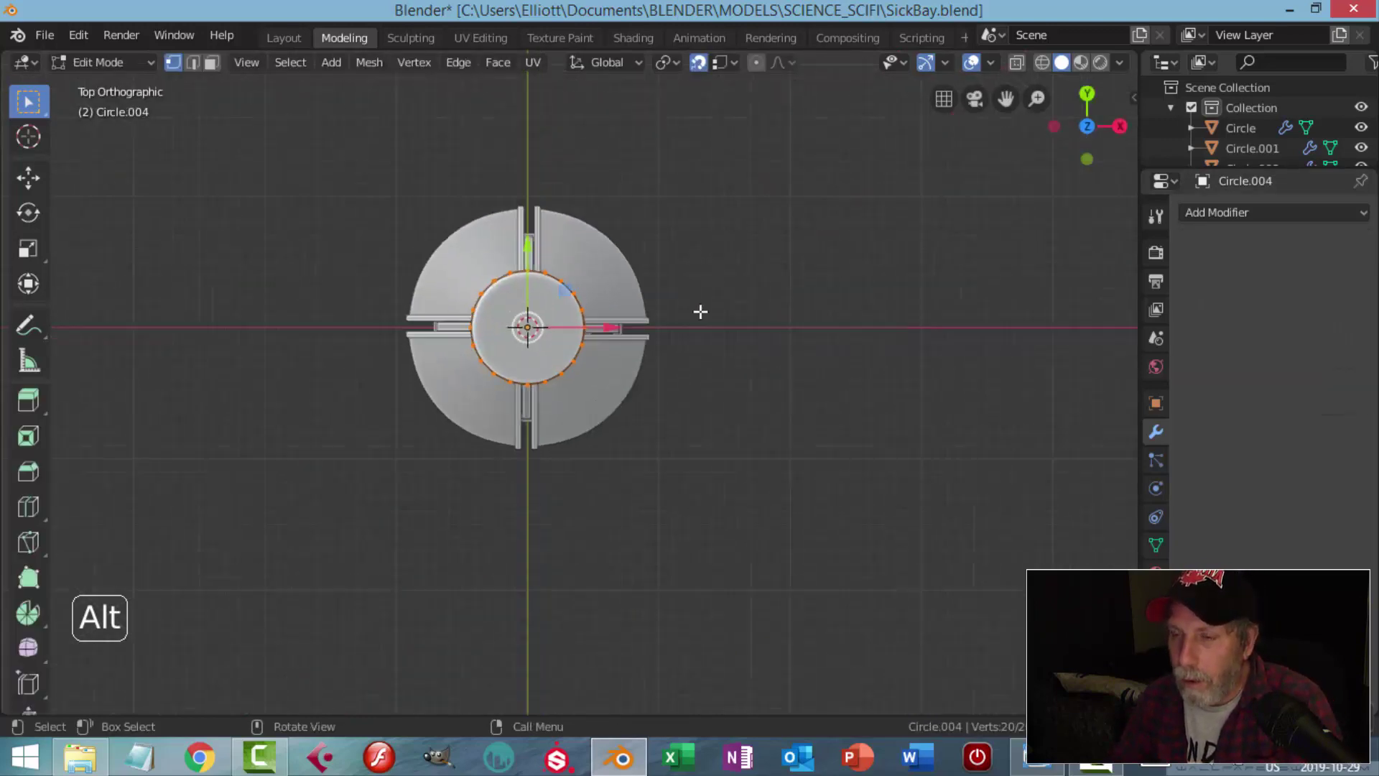
{"action": "scroll", "coordinate": [700, 312], "scroll_direction": "up", "scroll_amount": 1}
{"action": "key", "text": "s"}
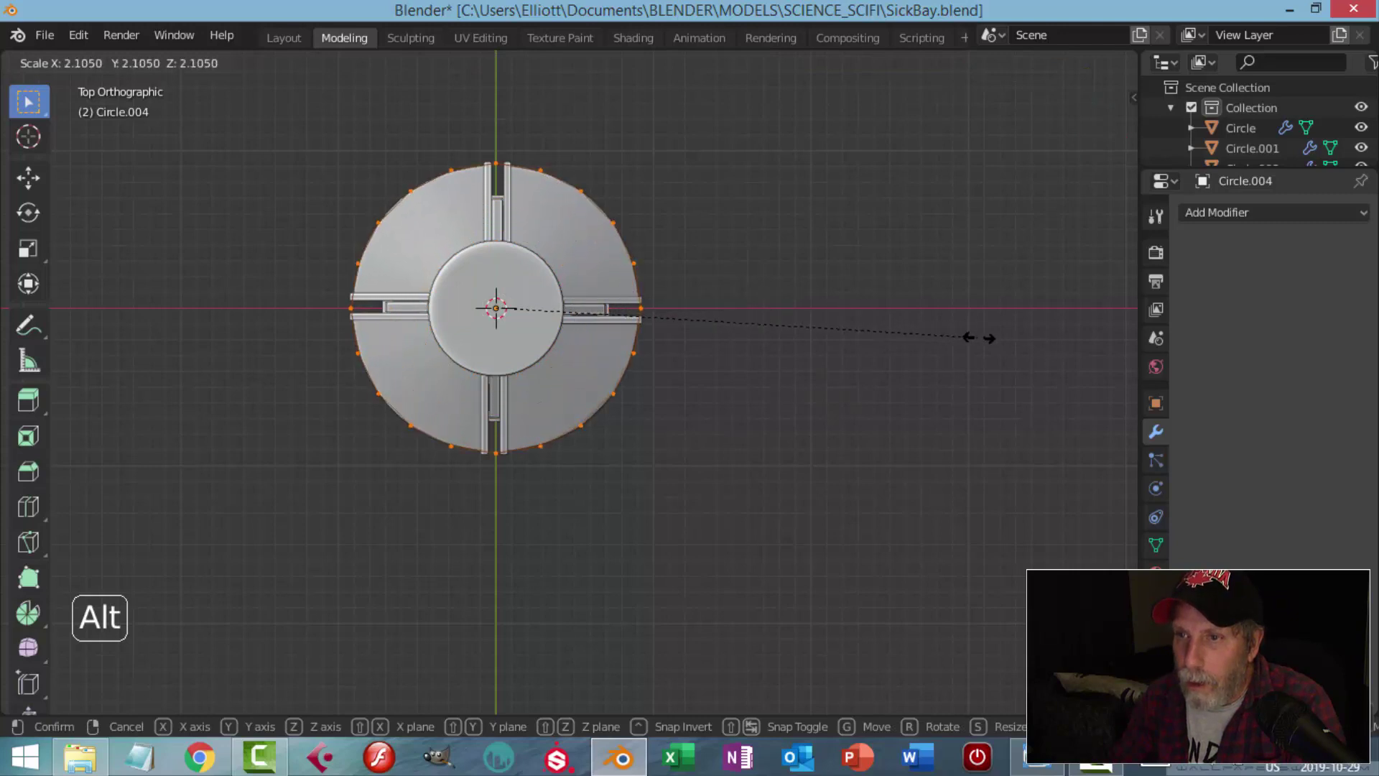
{"action": "left_click", "coordinate": [1060, 359]}
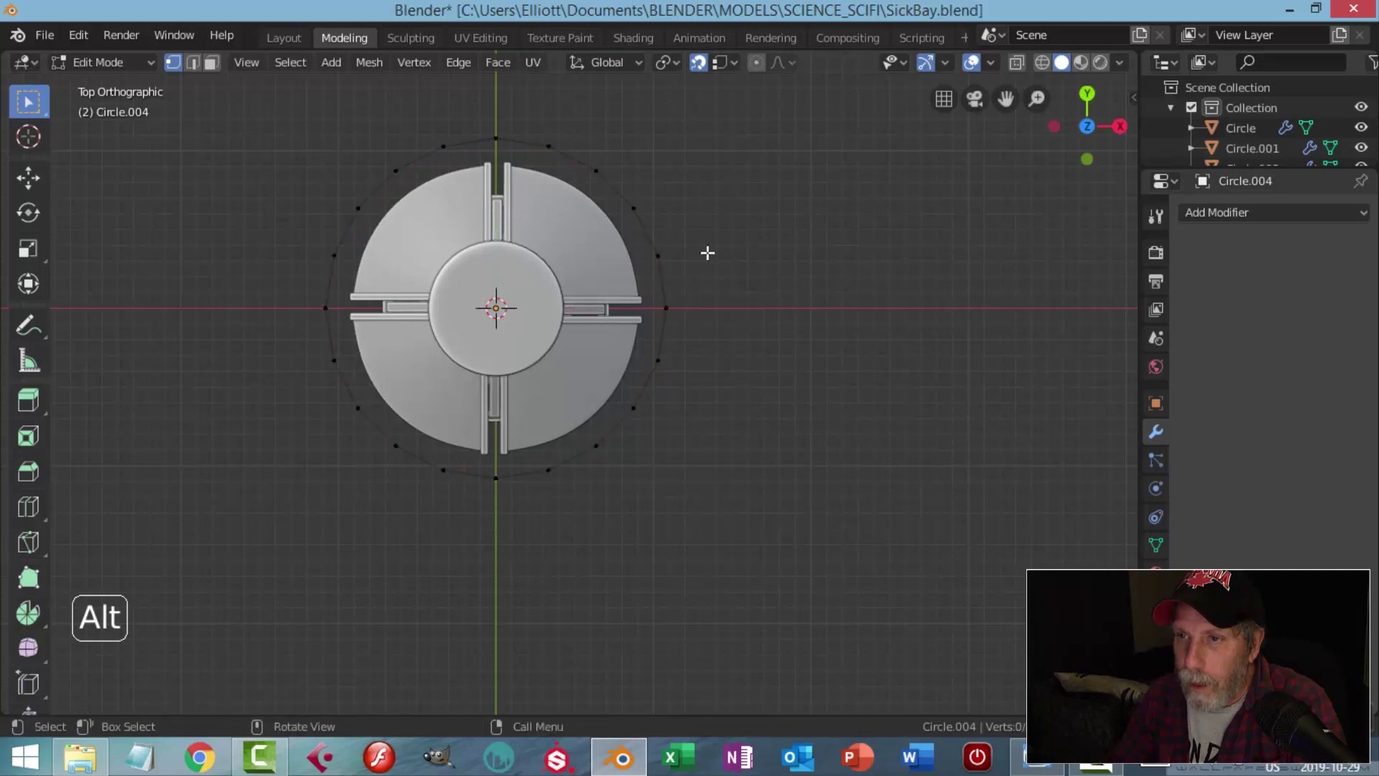
- Delete the vertices on the ring's negative X half, leaving a semicircle behind the console
{"action": "scroll", "coordinate": [400, 222], "scroll_direction": "down", "scroll_amount": 3}
{"action": "left_click_drag", "start_coordinate": [342, 185], "coordinate": [502, 461]}
{"action": "key", "text": "x"}
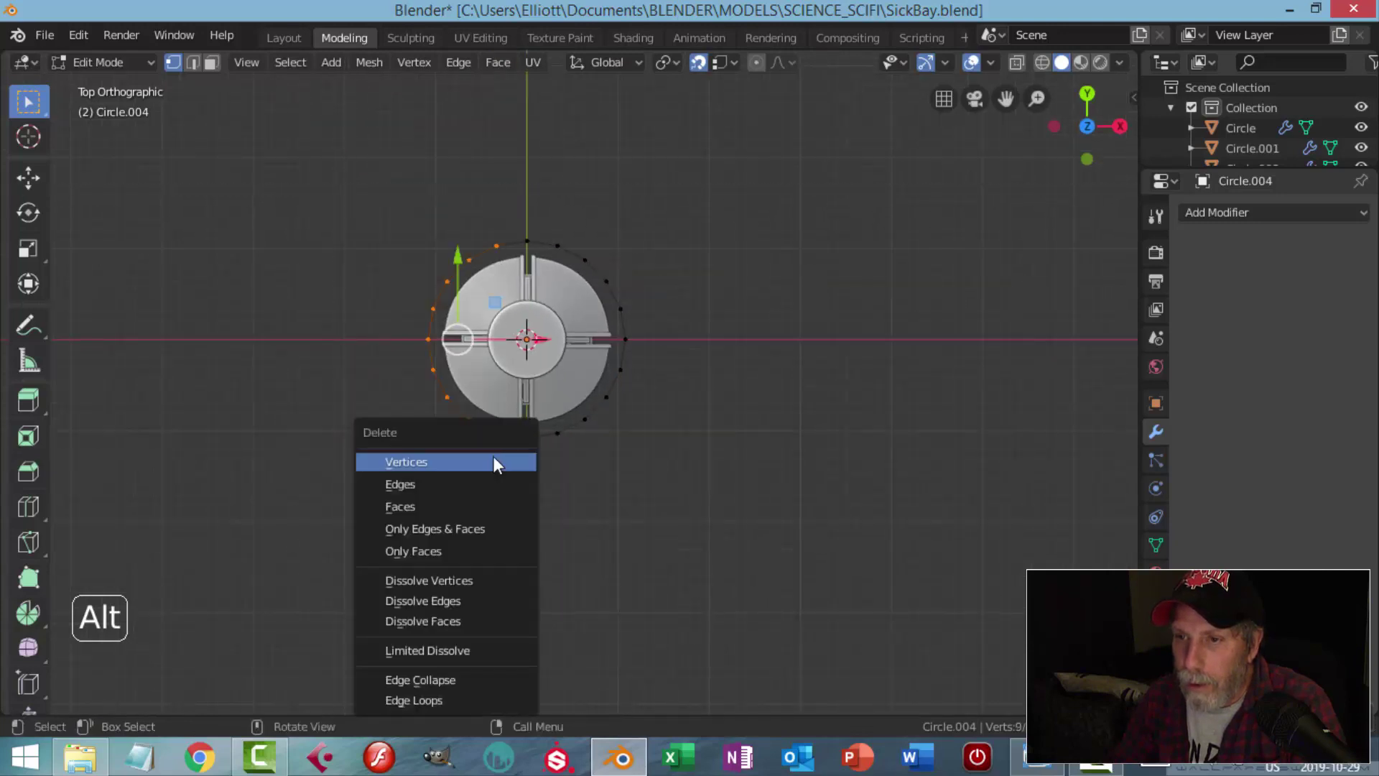
{"action": "left_click", "coordinate": [458, 462]}
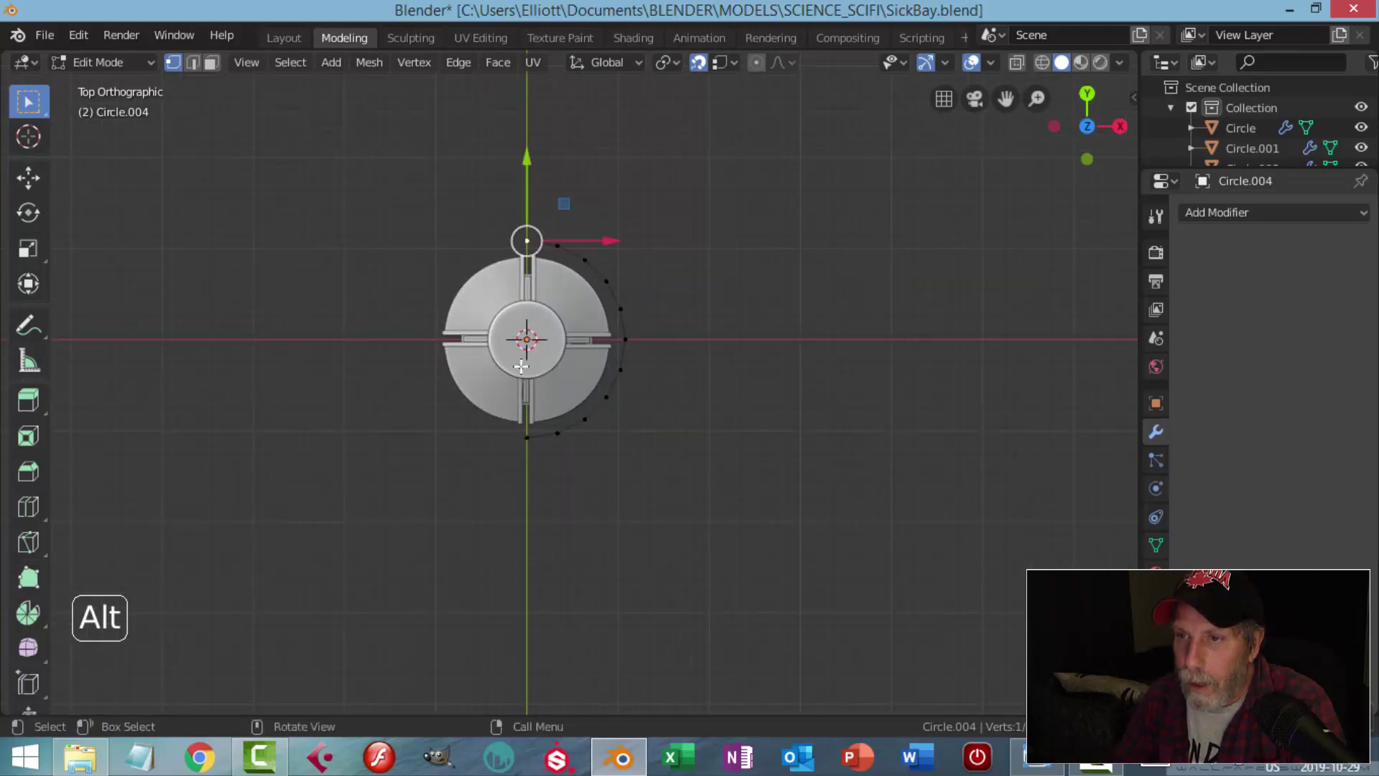
- Extrude the semicircle's two end vertices and scale them apart along Y to form straight wall segments on both sides
{"action": "scroll", "coordinate": [624, 448], "scroll_direction": "down", "scroll_amount": 1}
{"action": "left_click", "coordinate": [534, 429], "text": "shift"}
{"action": "scroll", "coordinate": [671, 468], "scroll_direction": "down", "scroll_amount": 1}
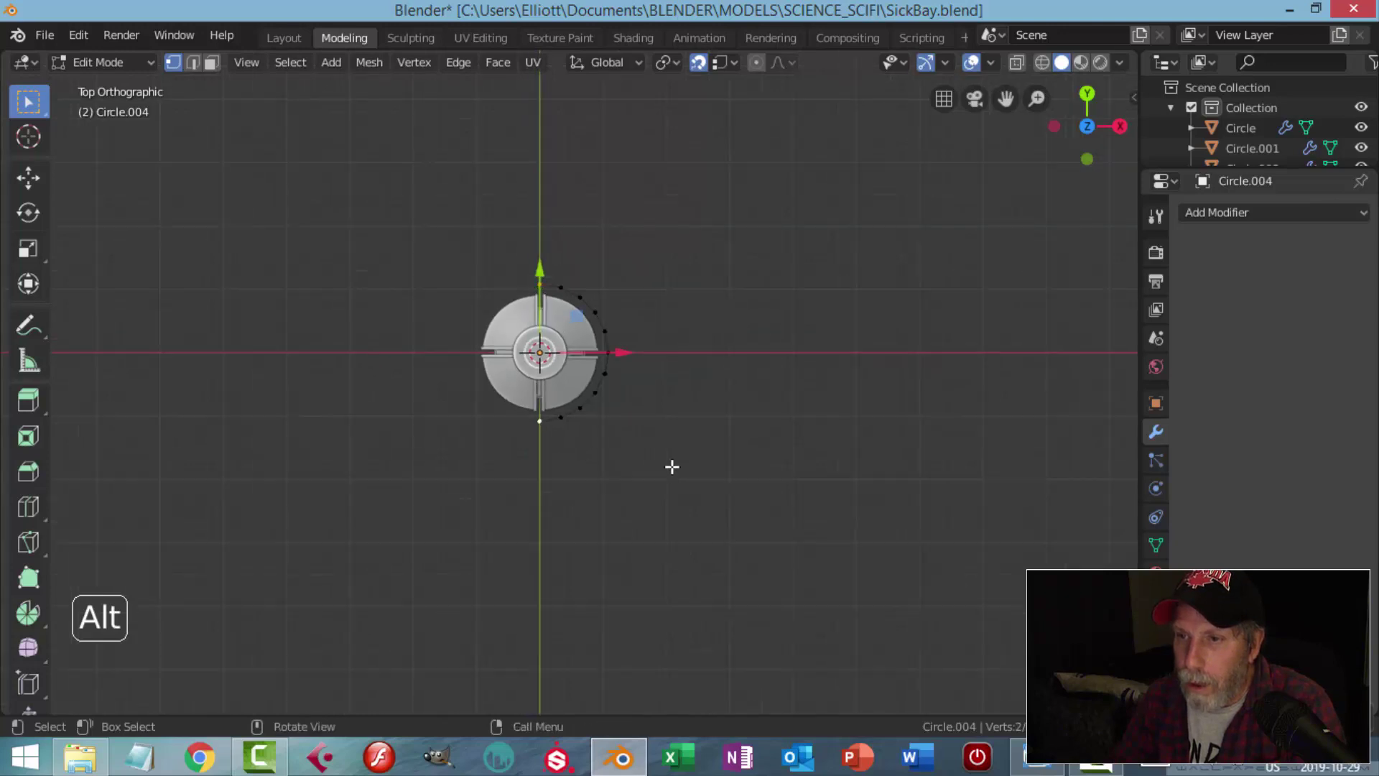
{"action": "middle_click_drag", "start_coordinate": [671, 467], "coordinate": [670, 427], "text": "shift"}
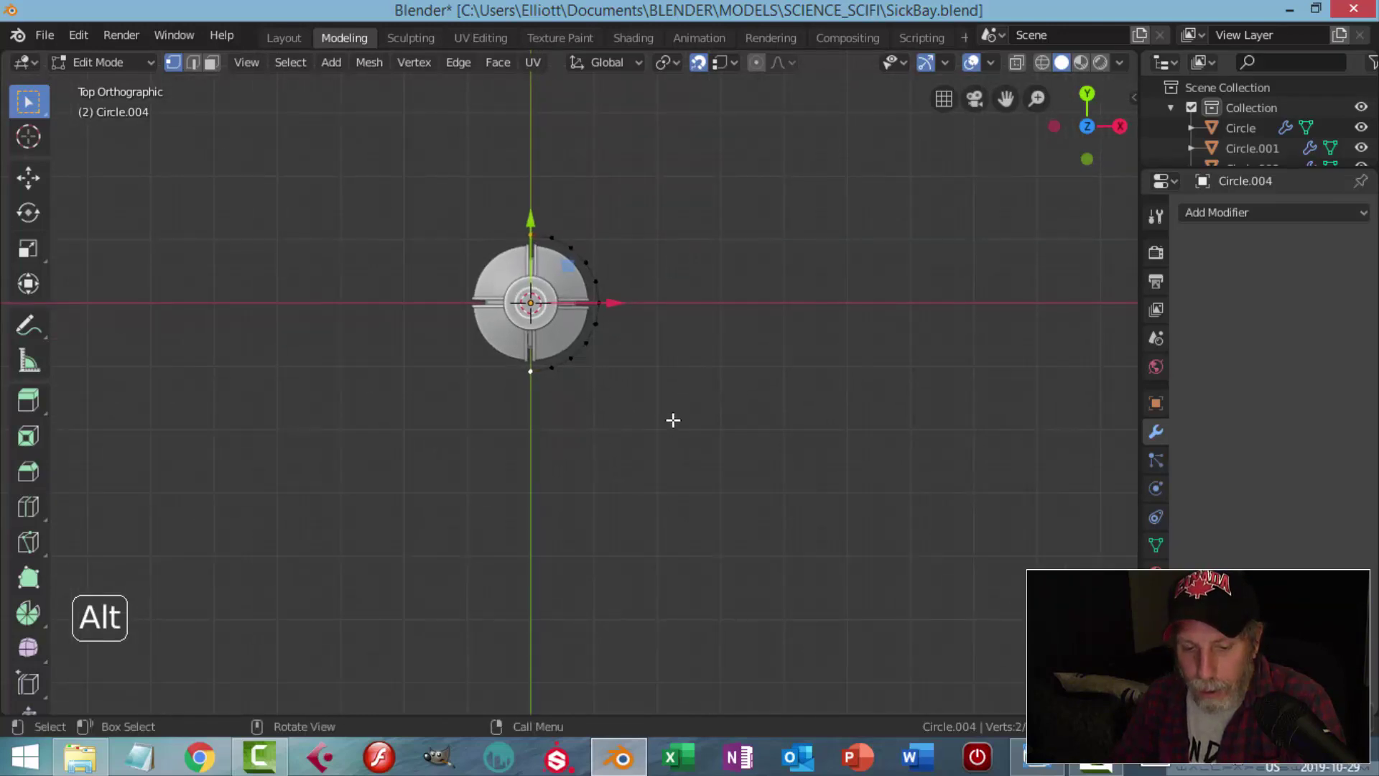
{"action": "key", "text": "e"}
{"action": "right_click", "coordinate": [673, 421]}
{"action": "key", "text": "s"}
{"action": "key", "text": "y"}
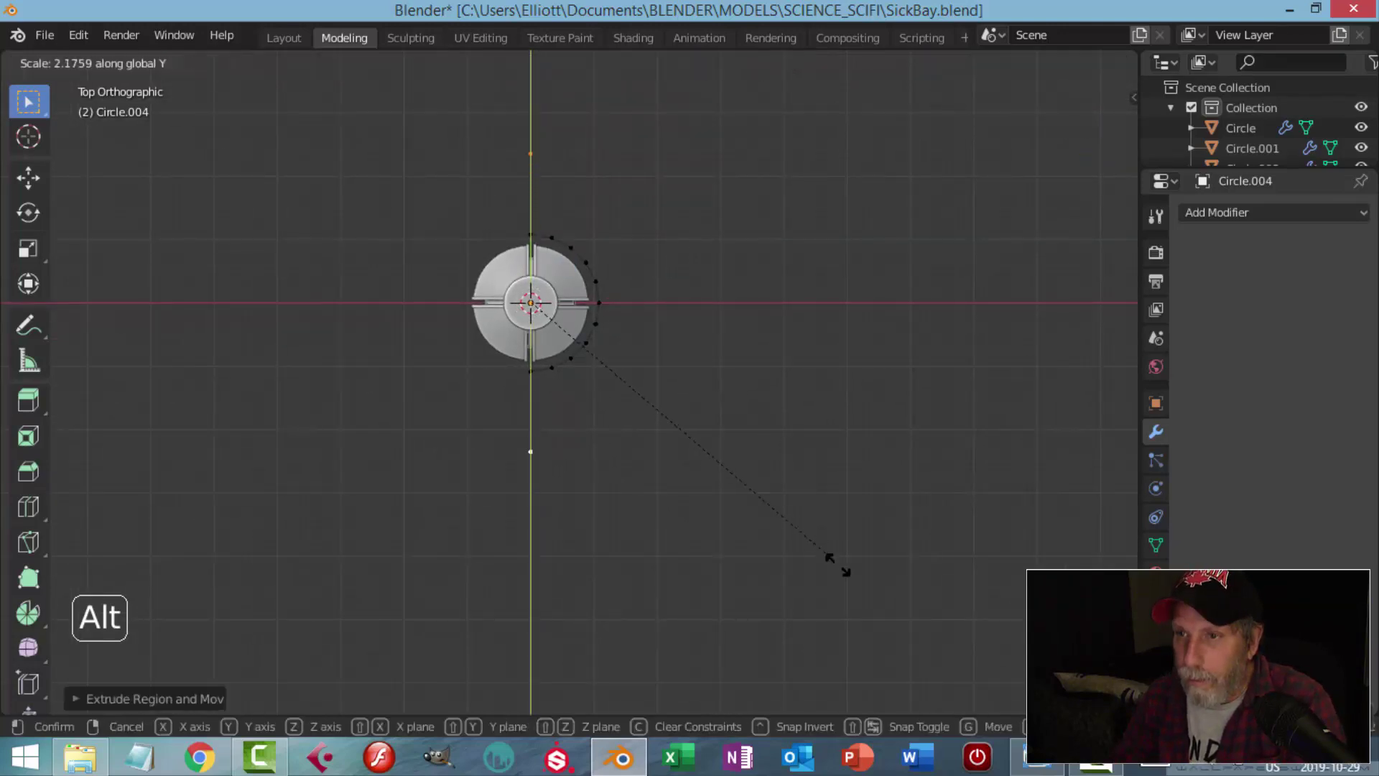
{"action": "left_click", "coordinate": [909, 650]}
- Extrude the outline's positive Y end vertex along negative X for a side wall, and add a short return segment along Y
{"action": "middle_click_drag", "start_coordinate": [754, 431], "coordinate": [773, 518], "text": "shift"}
{"action": "middle_click_drag", "start_coordinate": [691, 328], "coordinate": [730, 364], "text": "shift"}
{"action": "key", "text": "e"}
{"action": "right_click", "coordinate": [689, 277]}
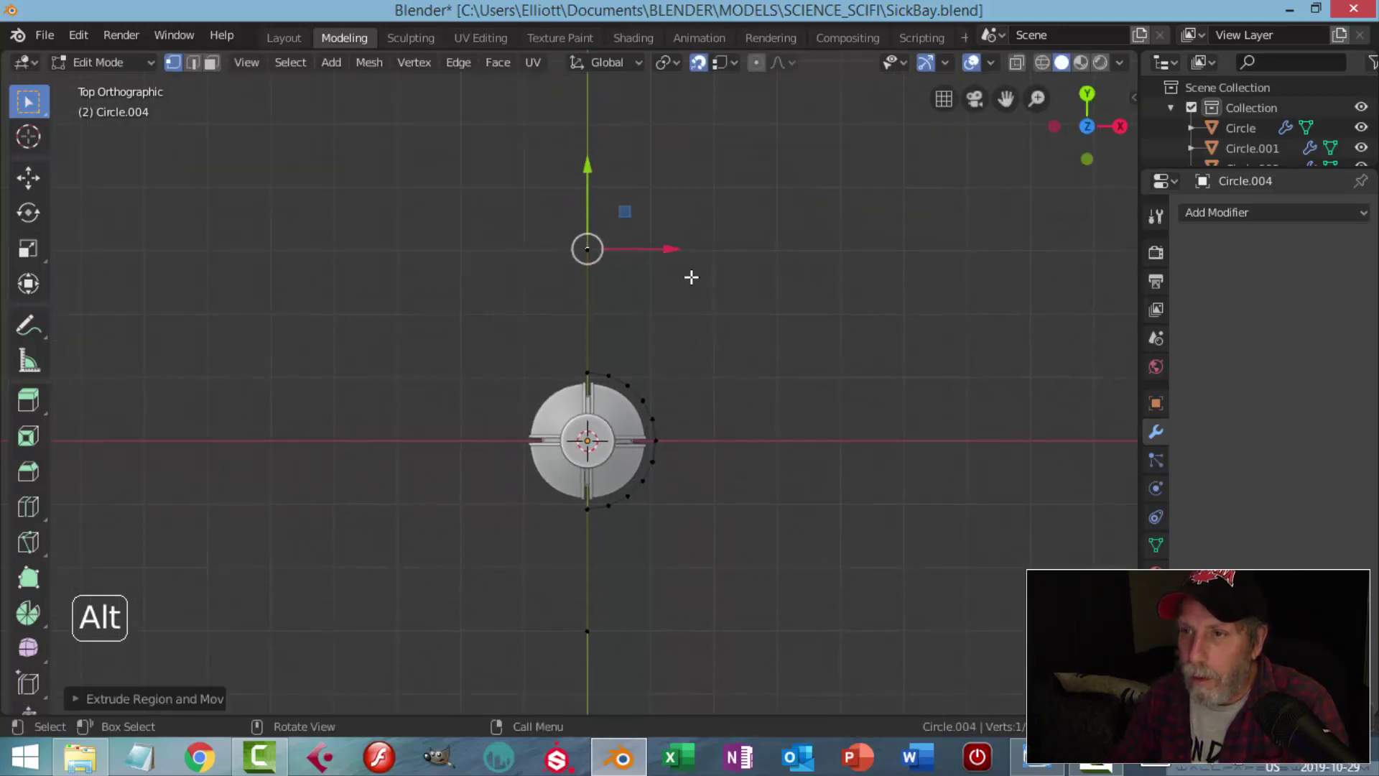
{"action": "key", "text": "g"}
{"action": "key", "text": "x"}
{"action": "left_click", "coordinate": [479, 293]}
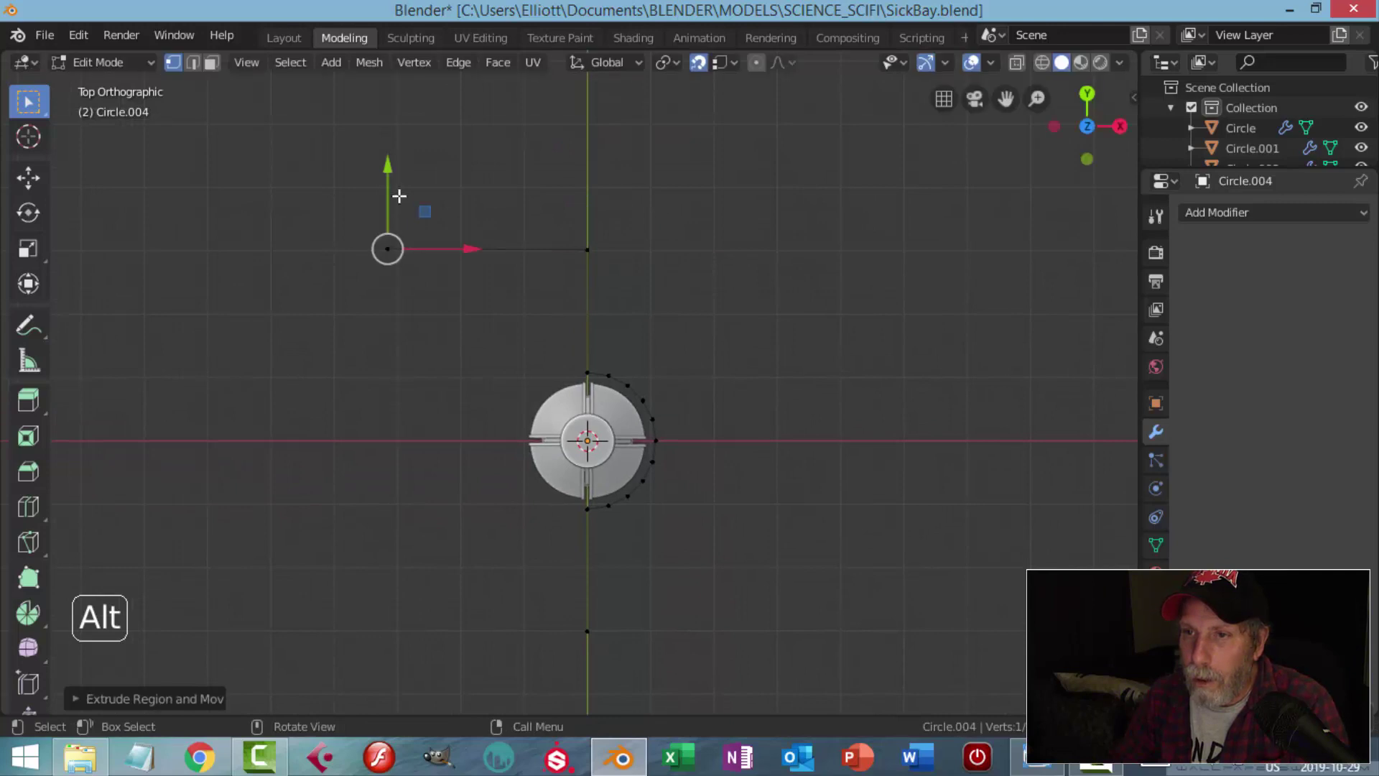
{"action": "key", "text": "e"}
{"action": "left_click", "coordinate": [395, 153]}
{"action": "key", "text": "alt+a"}
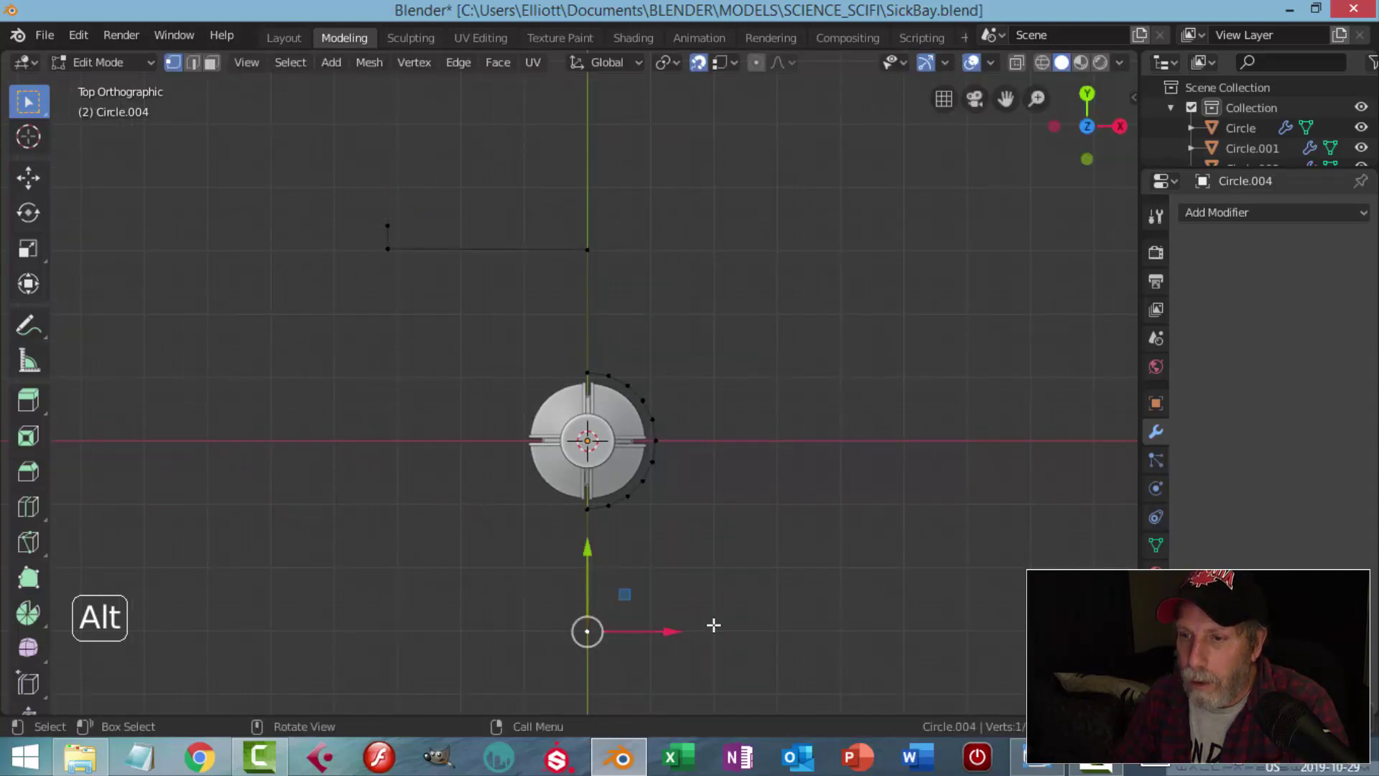
- Turn off snapping and extrude the outline's negative Y end vertex a short distance along negative X
{"action": "middle_click_drag", "start_coordinate": [713, 625], "coordinate": [748, 477], "text": "shift"}
{"action": "key", "text": "e"}
{"action": "left_click", "coordinate": [750, 477]}
{"action": "key", "text": "g"}
{"action": "key", "text": "x"}
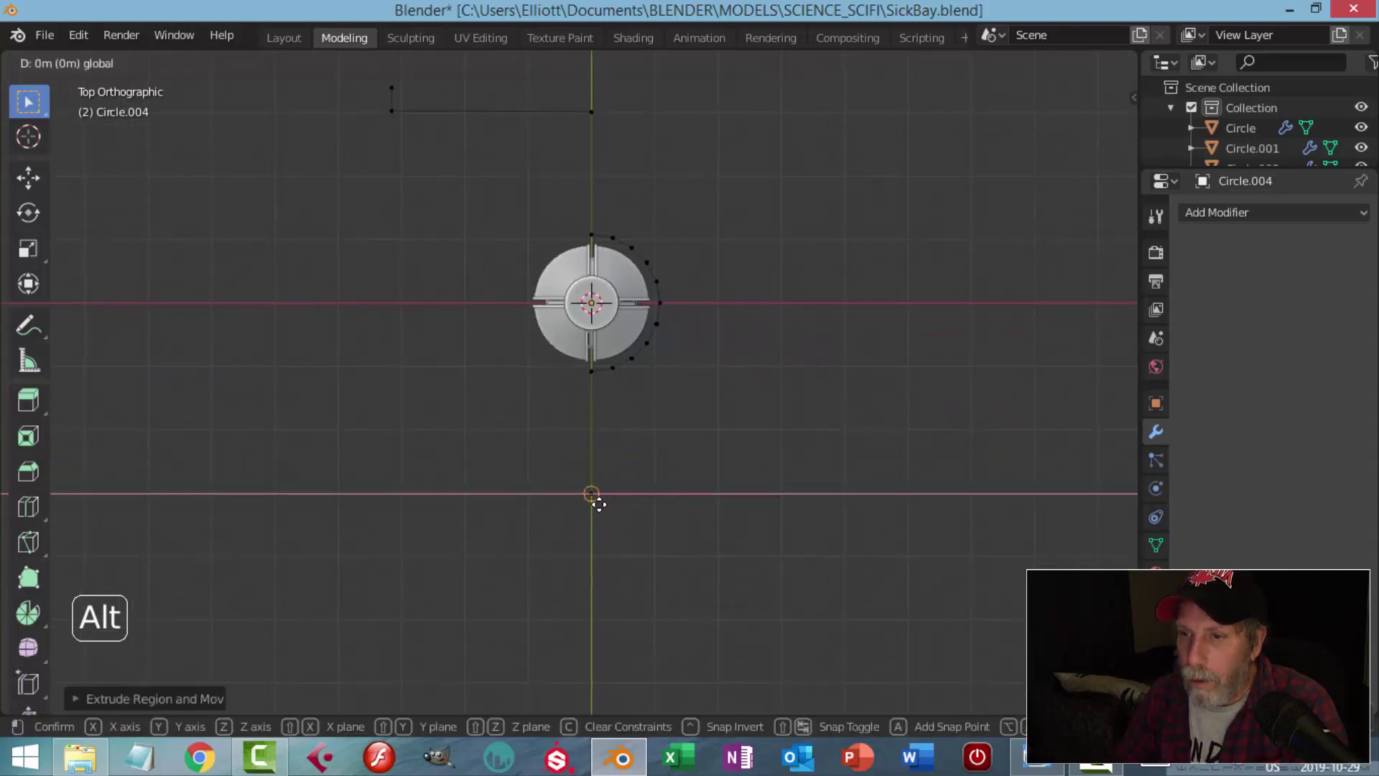
{"action": "left_click", "coordinate": [591, 503]}
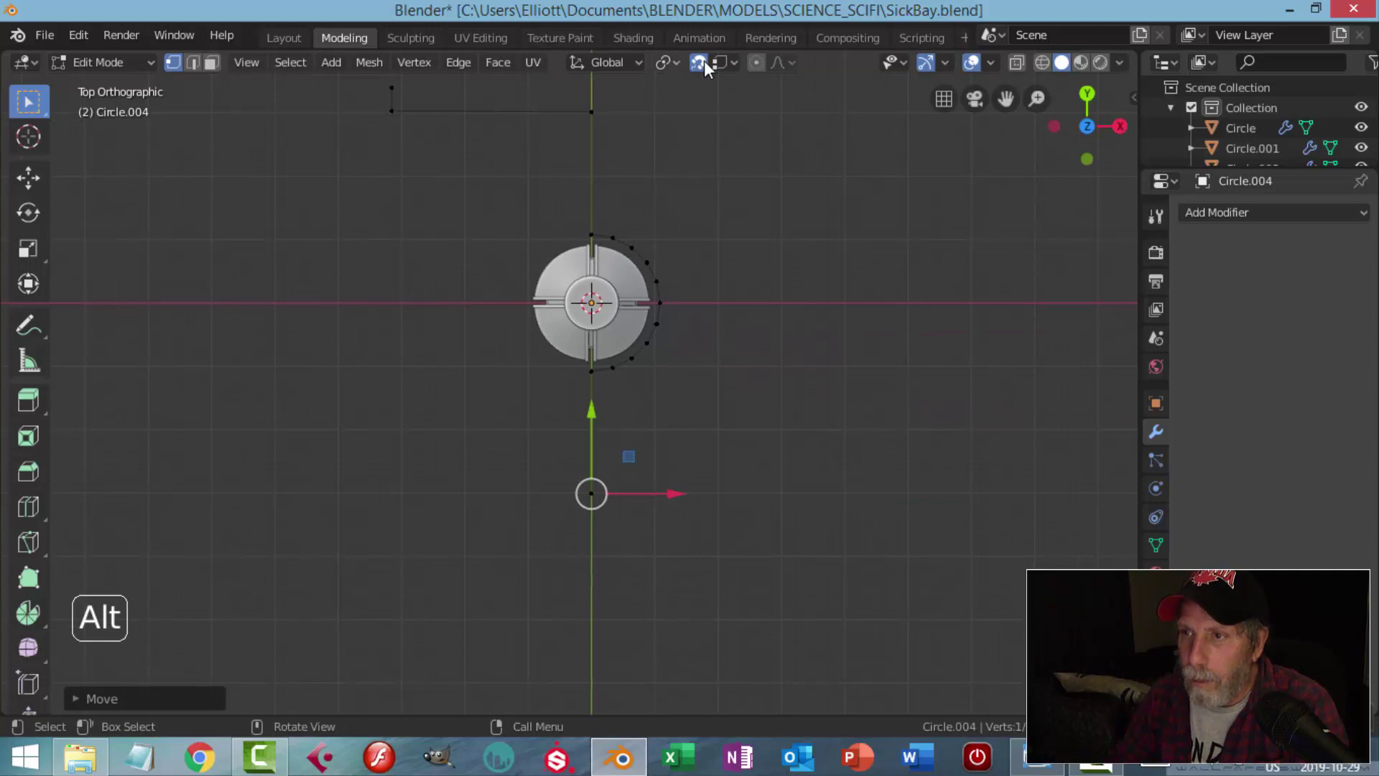
{"action": "left_click", "coordinate": [700, 62]}
{"action": "left_click", "coordinate": [637, 490]}
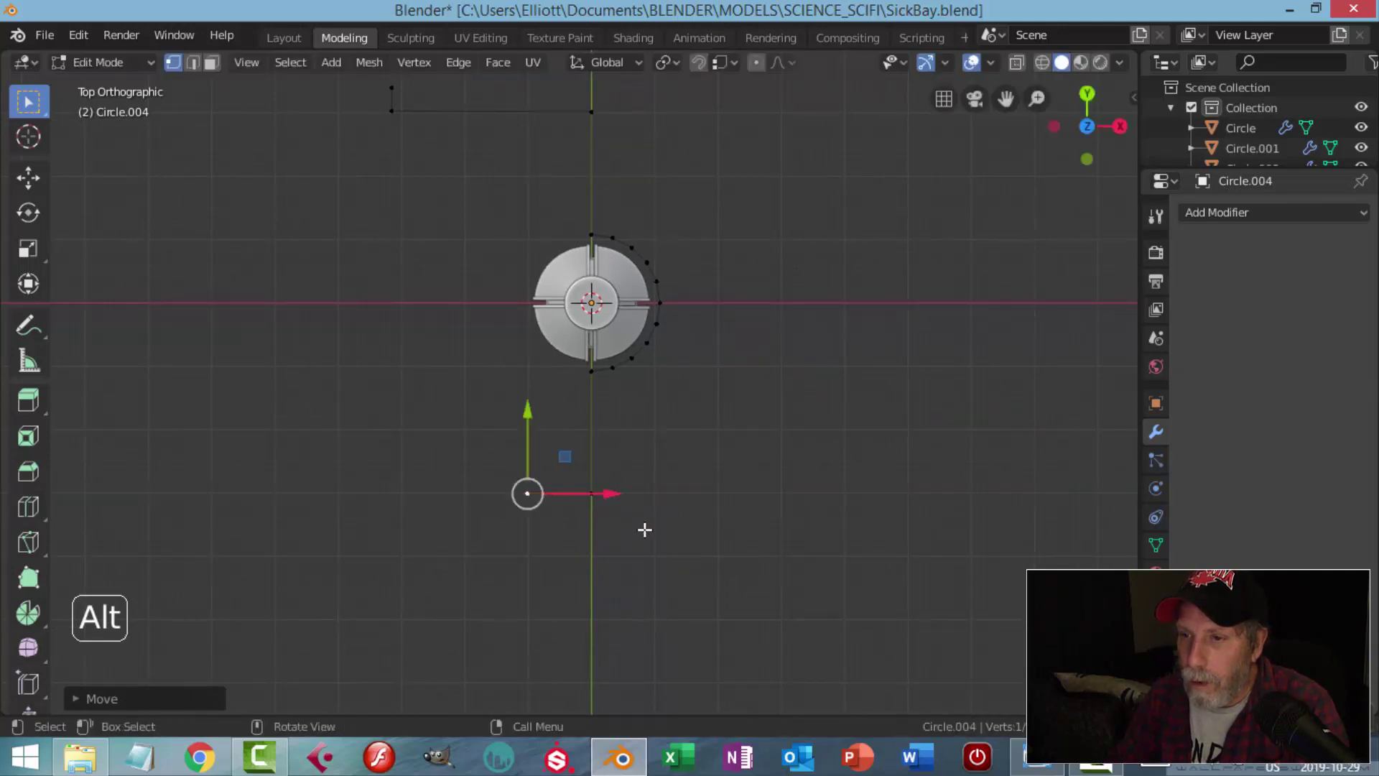
- Extend that same side wall with a second segment about 1.57 m long along negative X
{"action": "key", "text": "e"}
{"action": "key", "text": "g"}
{"action": "key", "text": "x"}
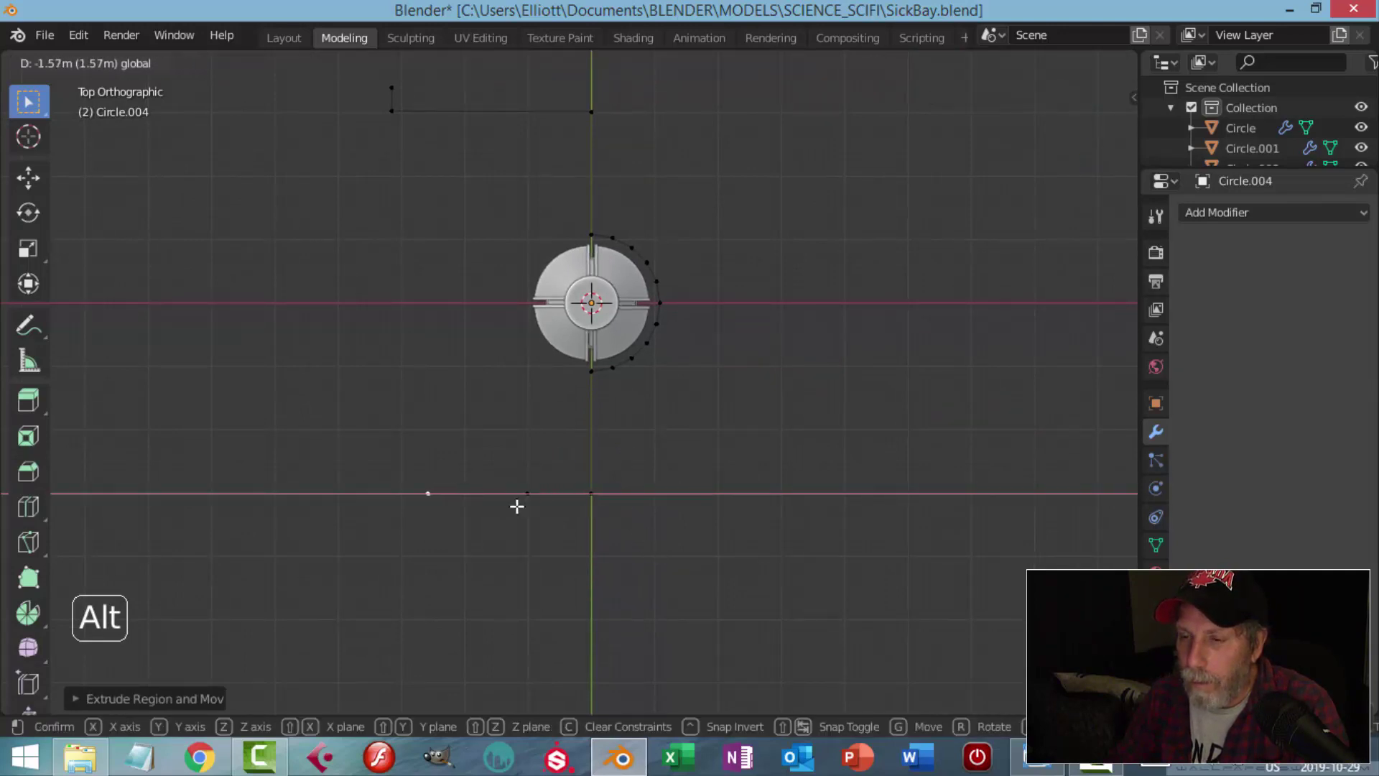
{"action": "left_click", "coordinate": [517, 507]}
- Extrude the whole wall outline down along Z to the ground at the console's feet
{"action": "middle_click_drag", "start_coordinate": [613, 567], "coordinate": [603, 446]}
{"action": "key", "text": "e"}
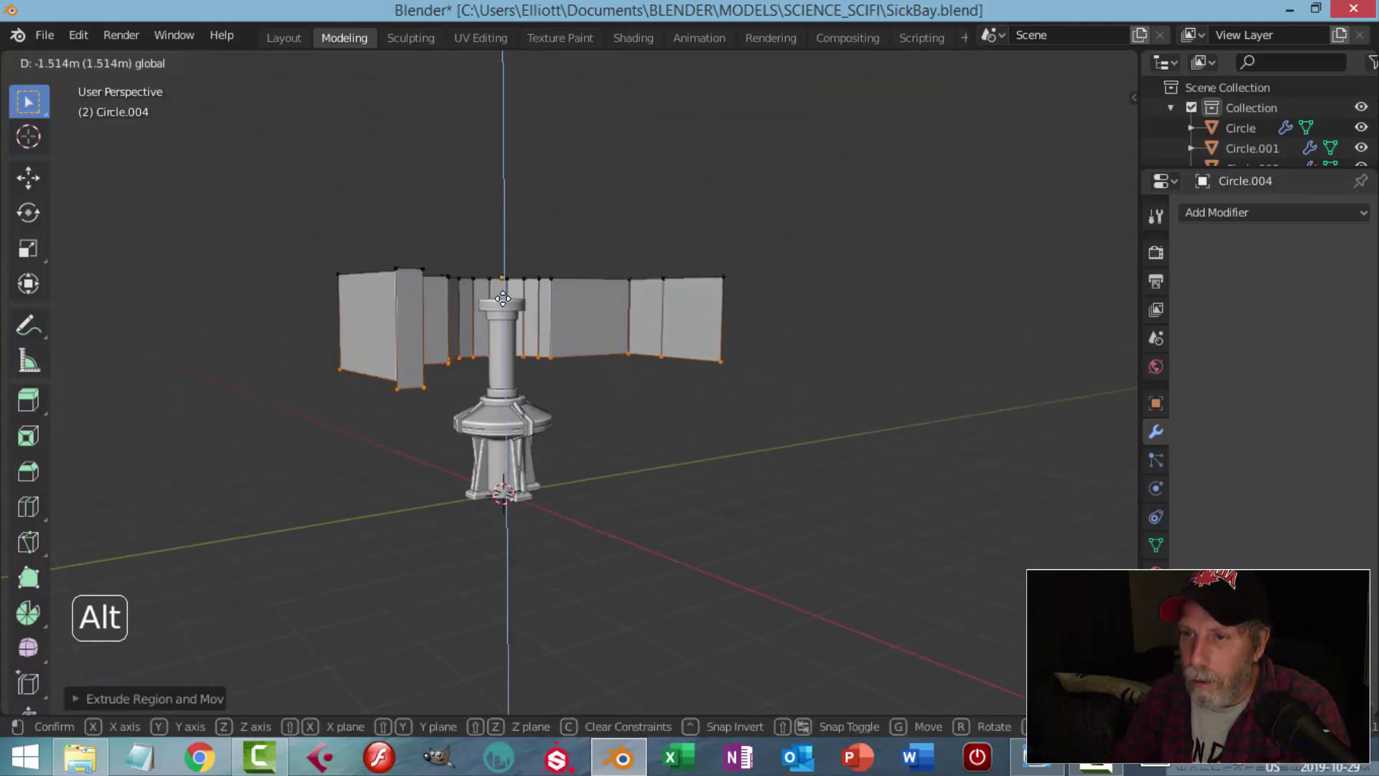
{"action": "left_click", "coordinate": [629, 317]}
{"action": "key", "text": "ctrl+z"}
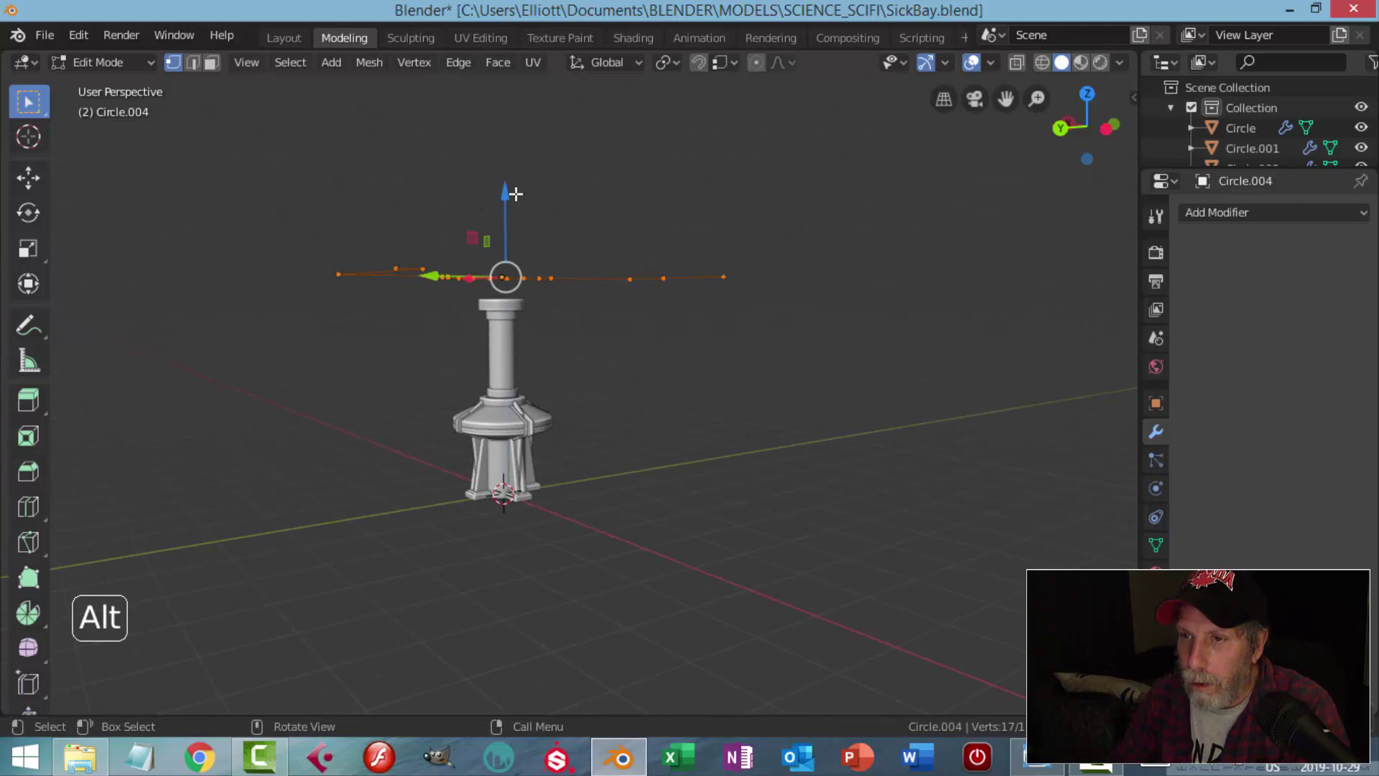
{"action": "left_click_drag", "start_coordinate": [516, 194], "coordinate": [513, 417]}
{"action": "key", "text": "ctrl+z"}
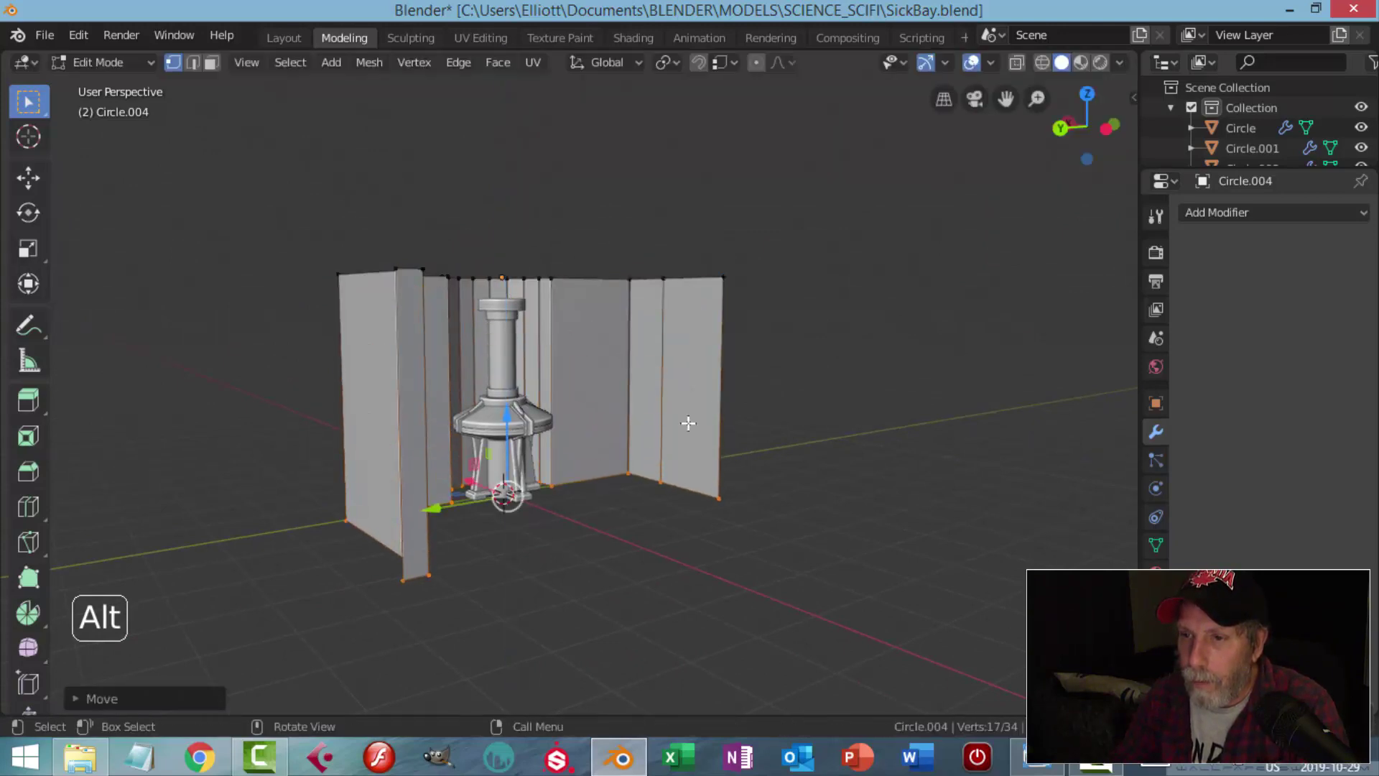
{"action": "middle_click_drag", "start_coordinate": [690, 421], "coordinate": [671, 476]}
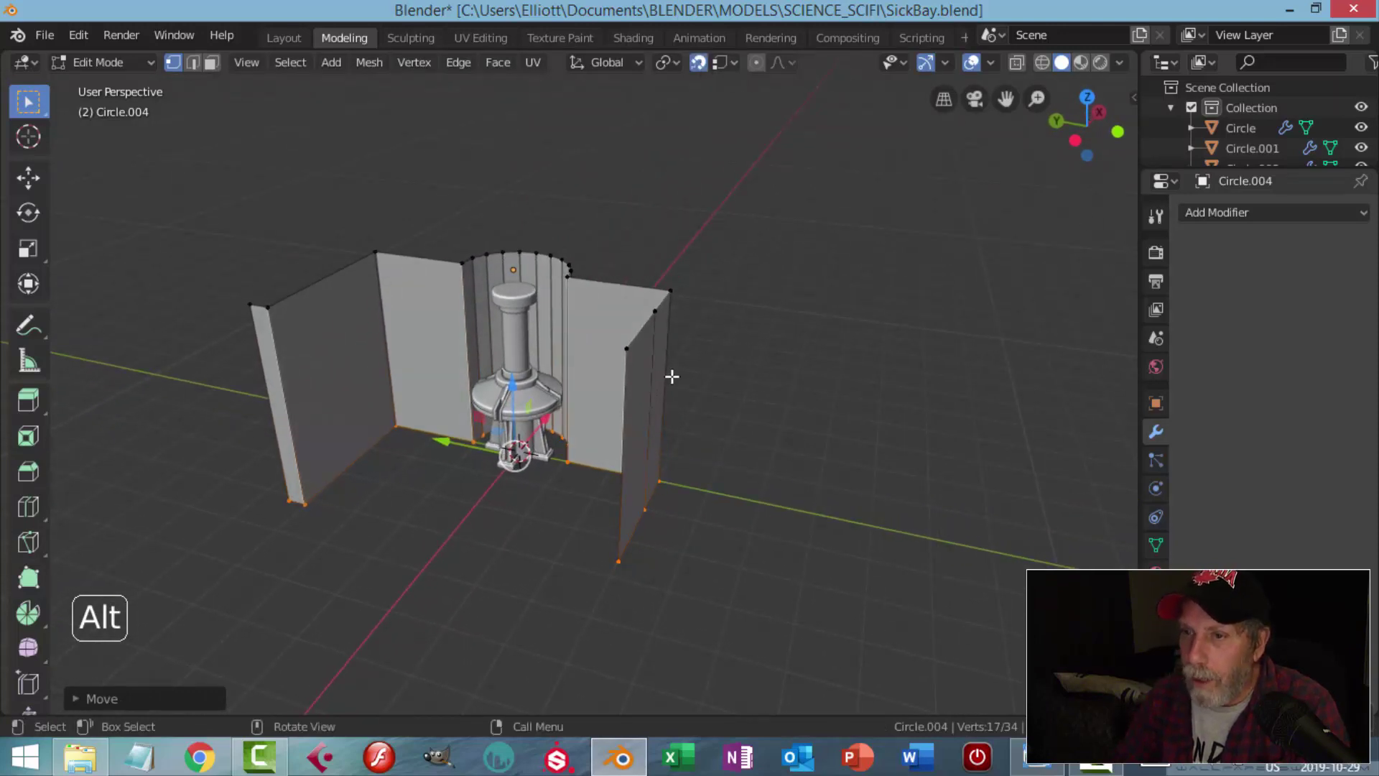
- Lower the walls' top edge loop along Z in left view until it is level with the top of the column's cap
{"action": "middle_click_drag", "start_coordinate": [669, 376], "coordinate": [667, 376], "text": "alt"}
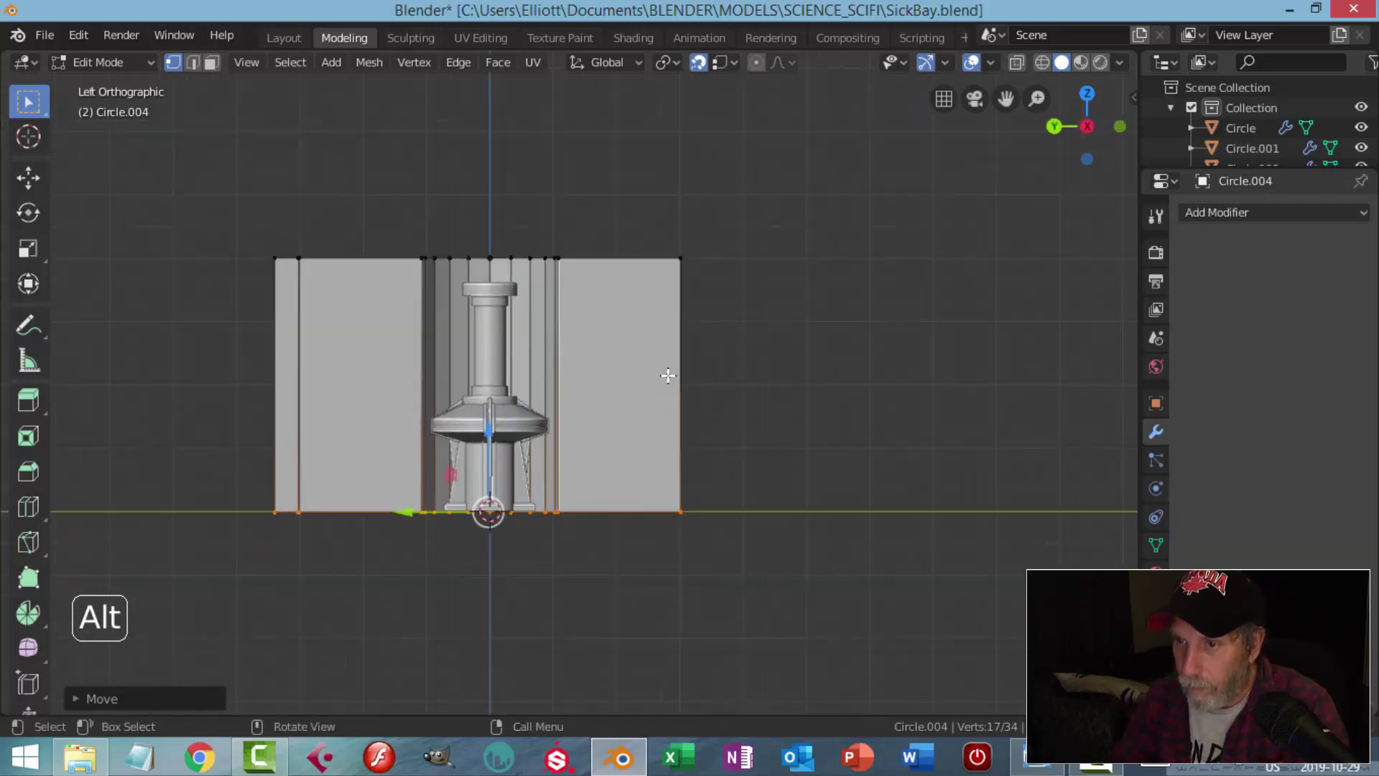
{"action": "scroll", "coordinate": [636, 431], "scroll_direction": "up", "scroll_amount": 3}
{"action": "left_click_drag", "start_coordinate": [602, 437], "coordinate": [561, 526]}
{"action": "left_click", "coordinate": [655, 228]}
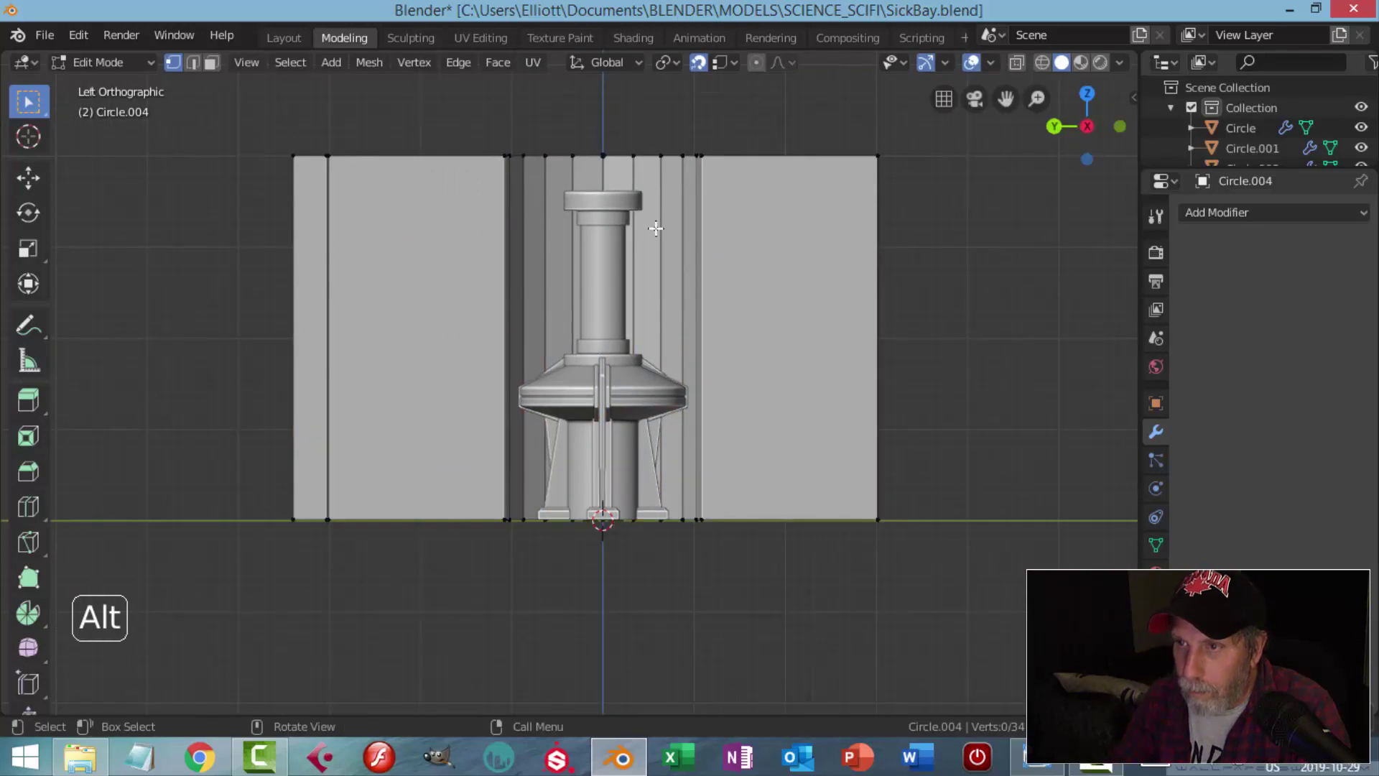
{"action": "left_click", "coordinate": [381, 158], "text": "alt"}
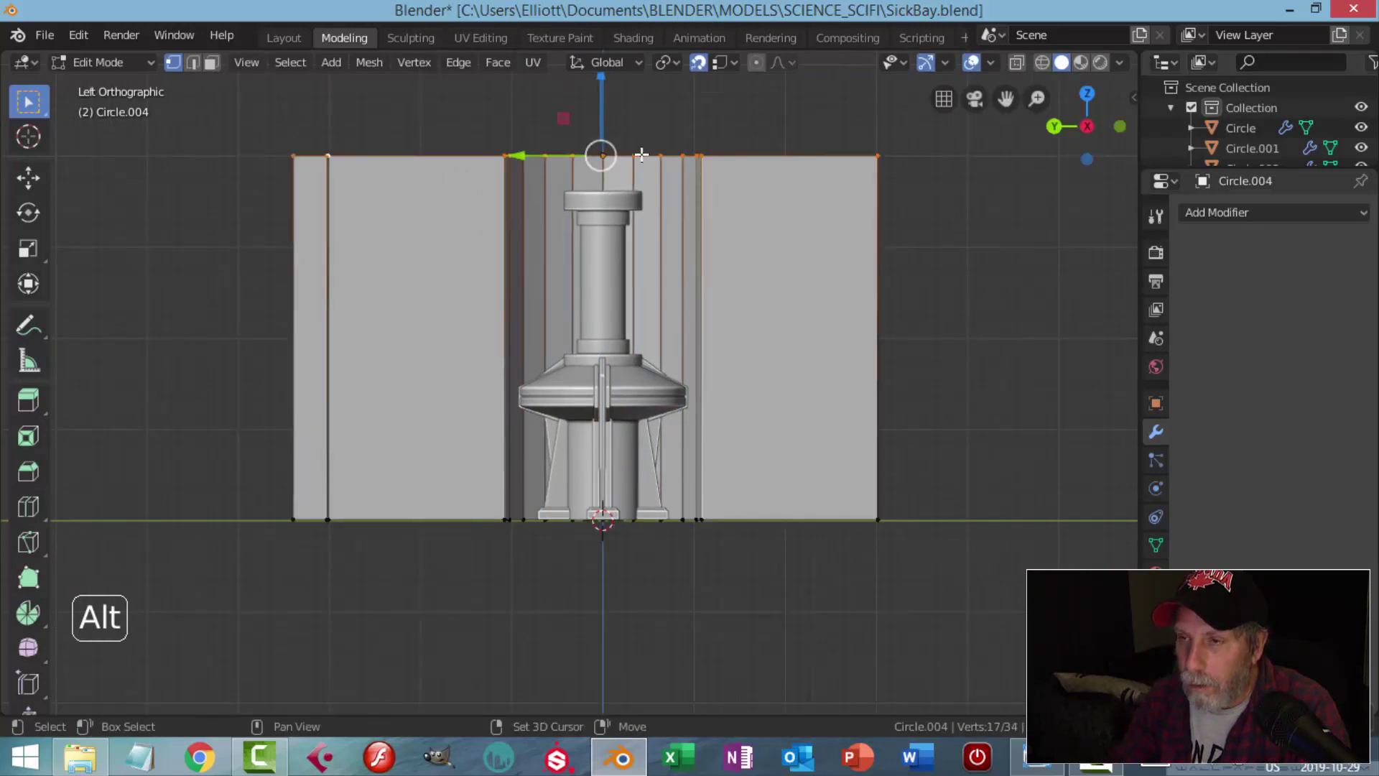
{"action": "middle_click_drag", "start_coordinate": [641, 154], "coordinate": [601, 169], "text": "shift"}
{"action": "left_click_drag", "start_coordinate": [579, 162], "coordinate": [580, 198]}
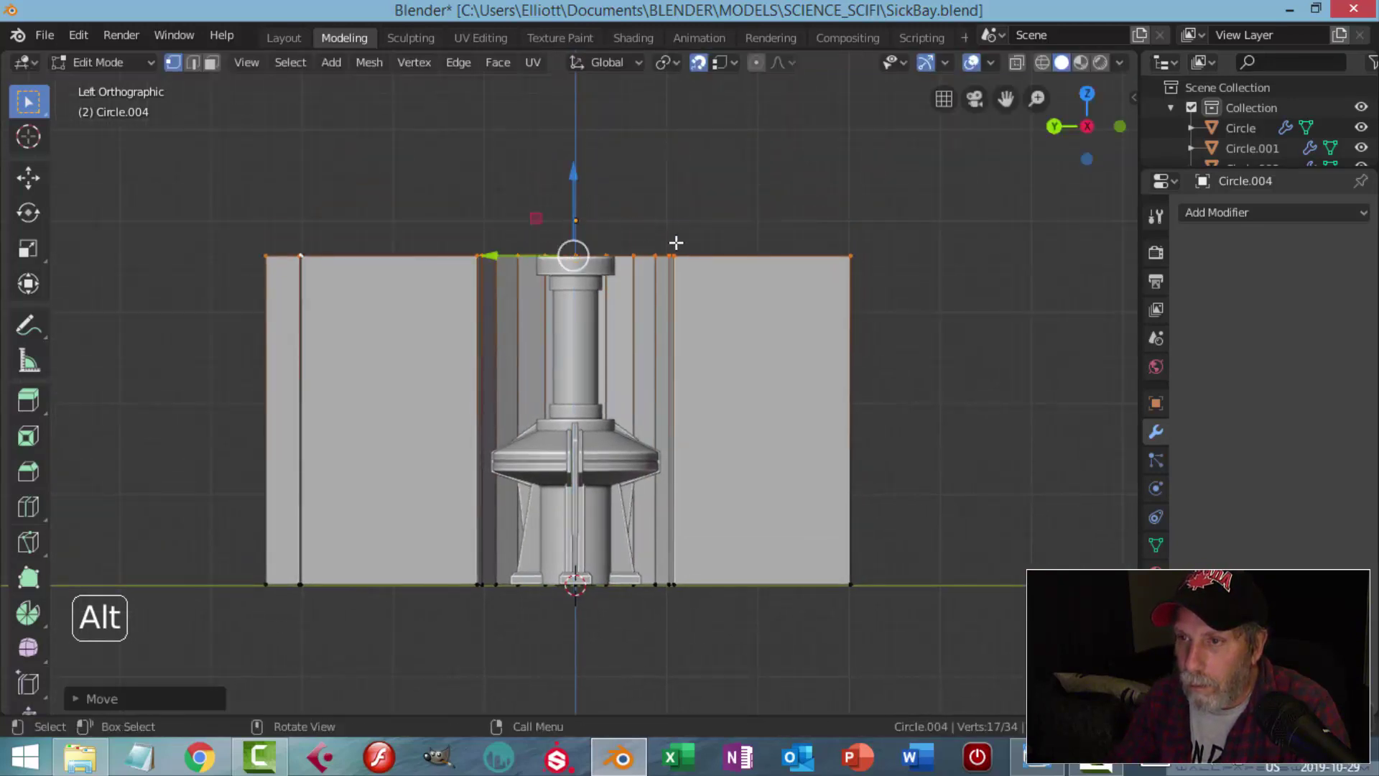
{"action": "left_click", "coordinate": [676, 243]}
- Add a Solidify modifier to the walls with a thickness of 0.122 m and Even Thickness enabled
{"action": "middle_click_drag", "start_coordinate": [676, 243], "coordinate": [713, 303]}
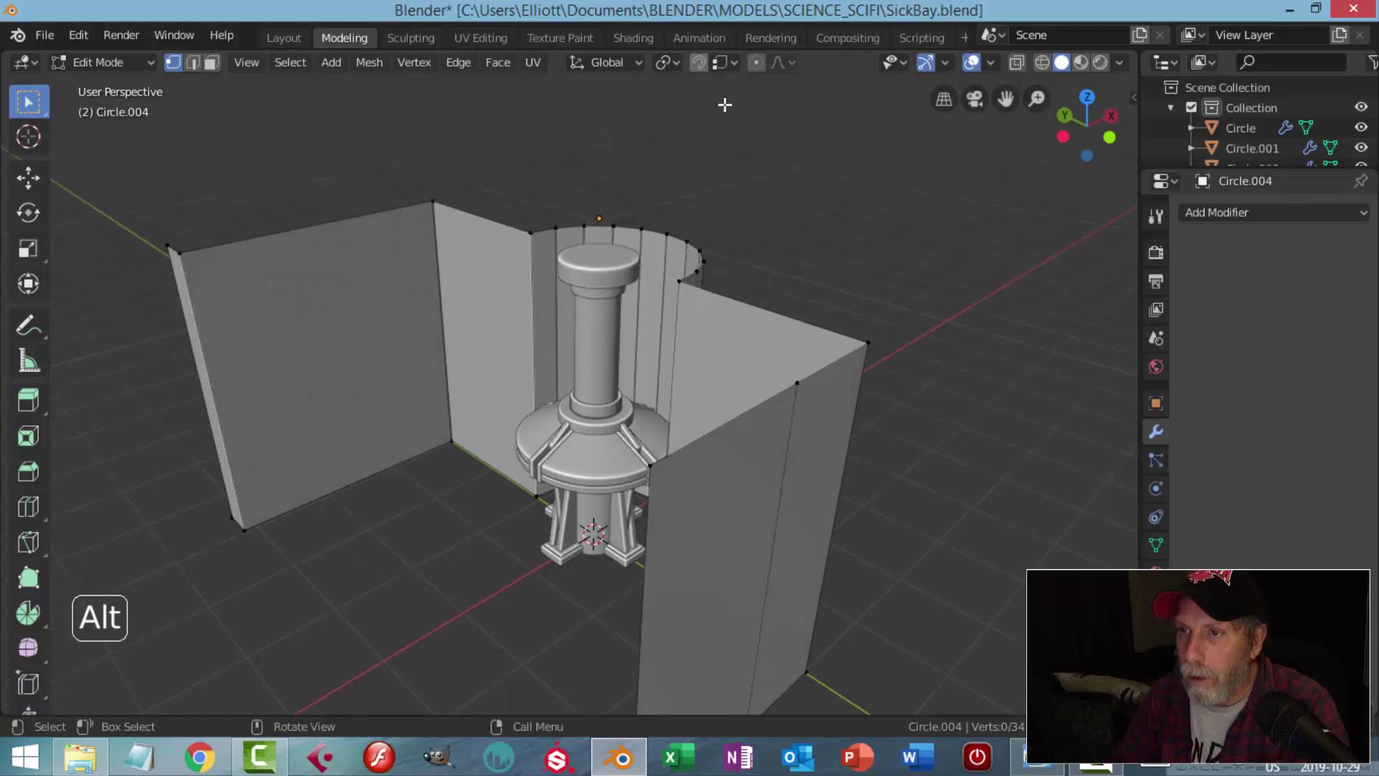
{"action": "key", "text": "Tab"}
{"action": "middle_click_drag", "start_coordinate": [868, 312], "coordinate": [991, 299]}
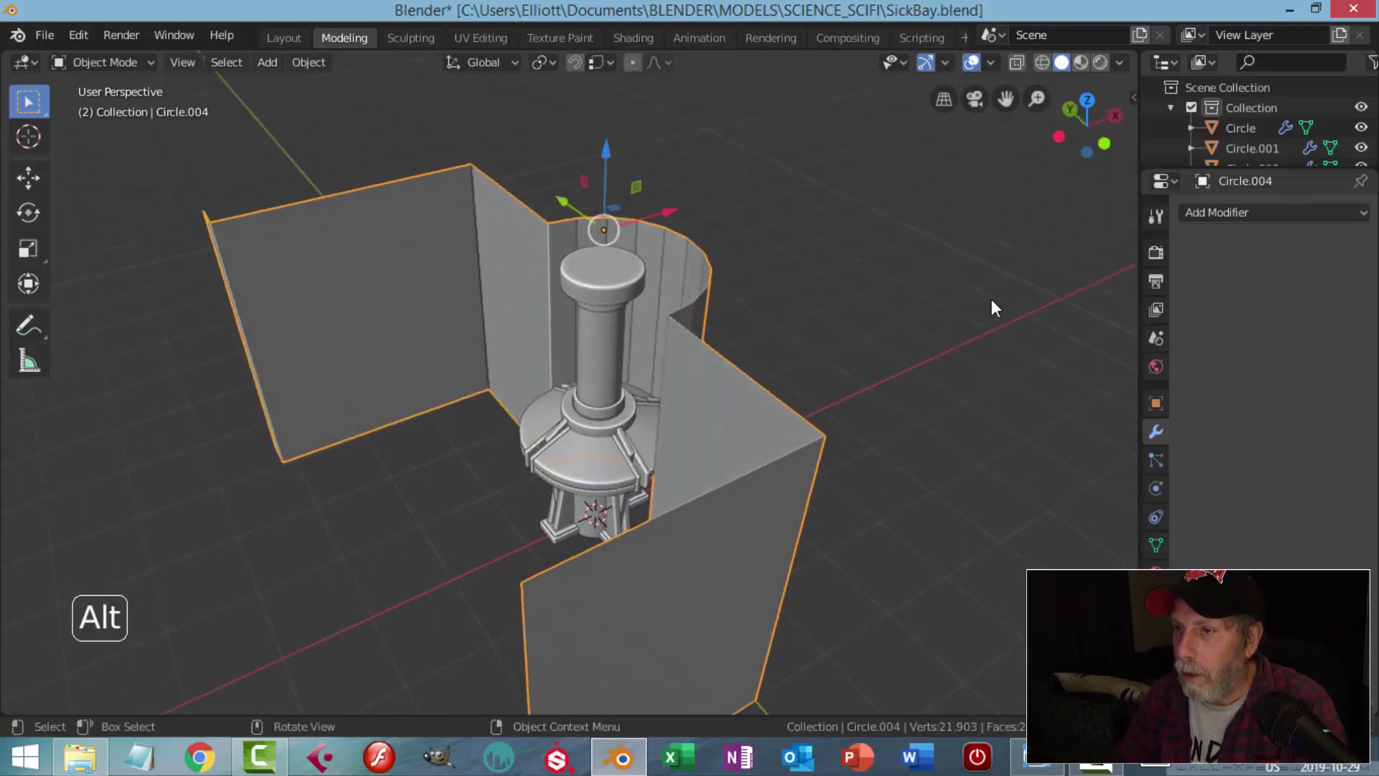
{"action": "left_click", "coordinate": [1234, 212]}
{"action": "left_click", "coordinate": [991, 524]}
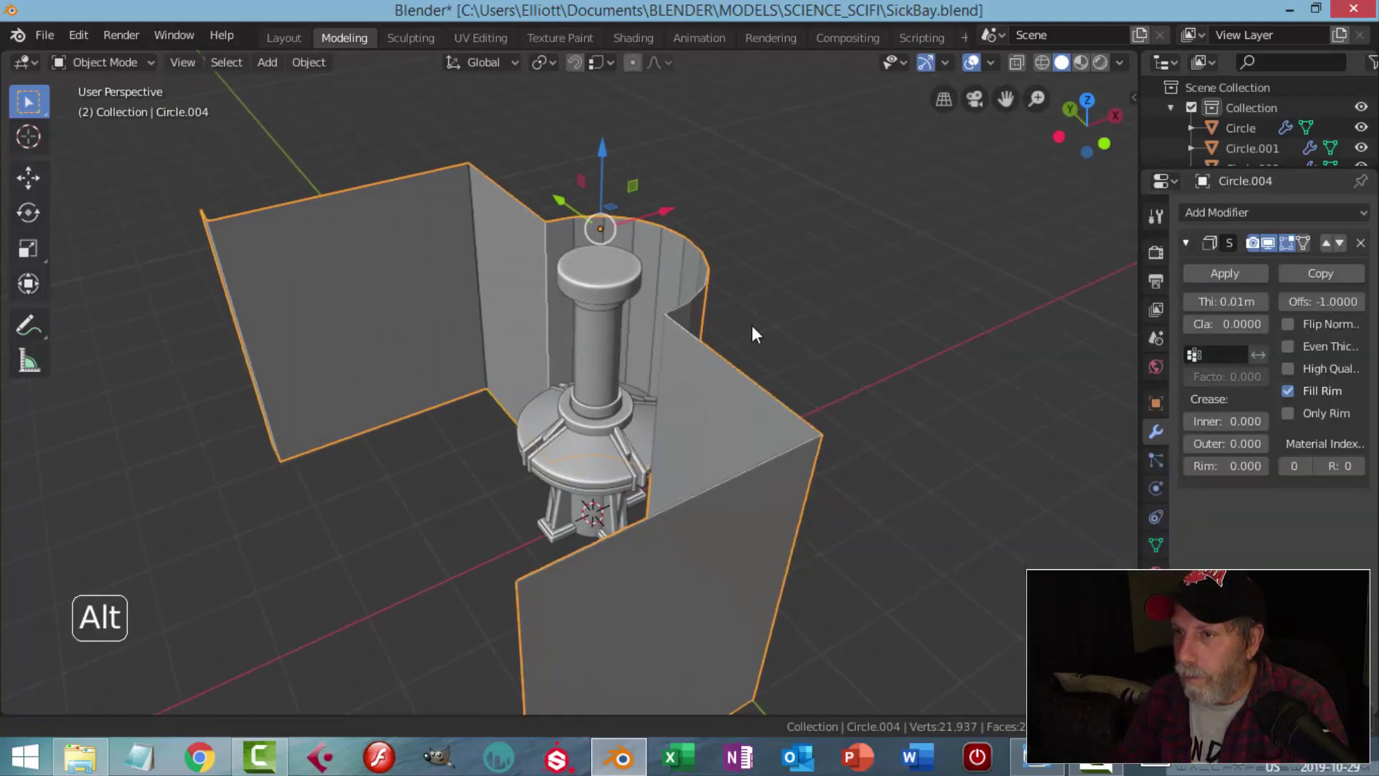
{"action": "middle_click_drag", "start_coordinate": [752, 324], "coordinate": [640, 342], "text": "shift"}
{"action": "left_click_drag", "start_coordinate": [1209, 300], "coordinate": [1293, 301]}
{"action": "left_click", "coordinate": [1288, 346]}
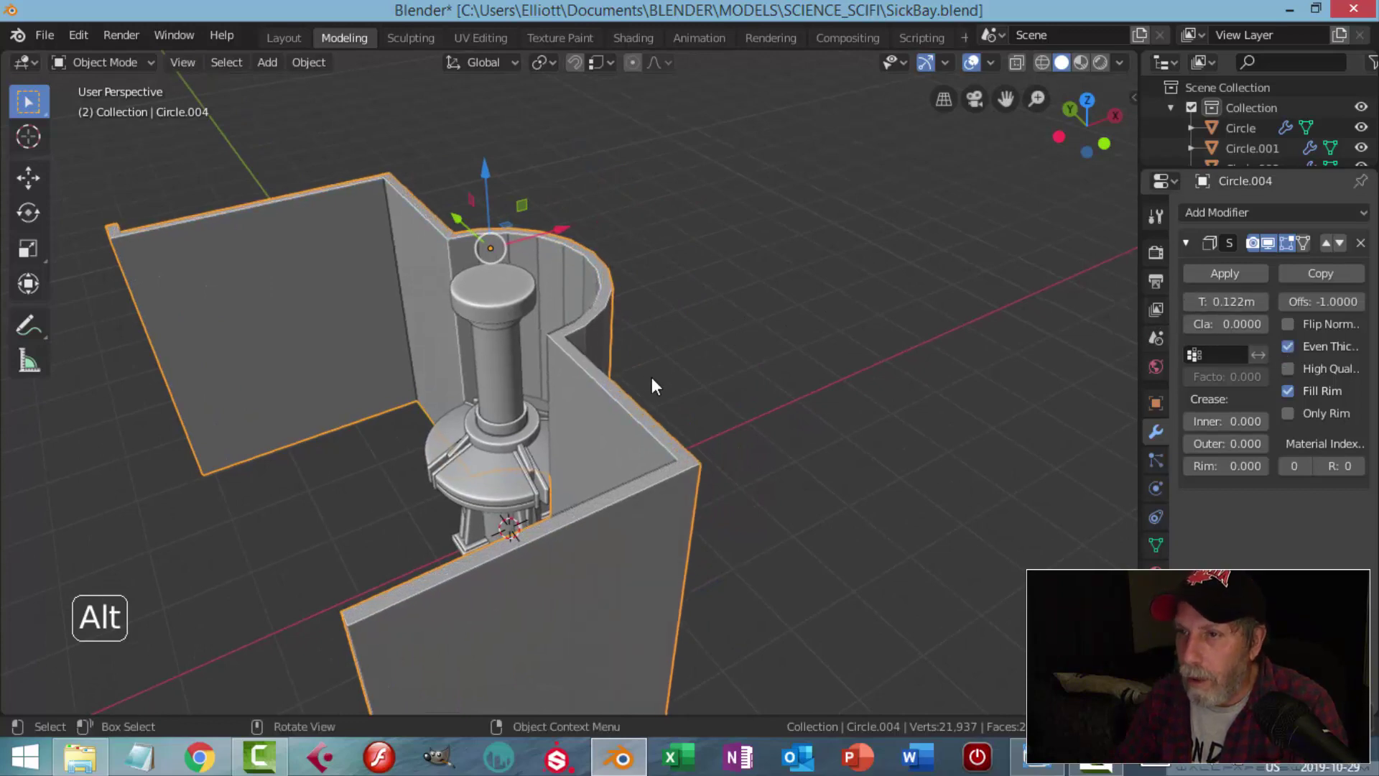
- Shade the alcove walls smooth and add an Edge Split modifier to keep their corners sharp
{"action": "middle_click_drag", "start_coordinate": [653, 377], "coordinate": [726, 353]}
{"action": "right_click", "coordinate": [671, 363]}
{"action": "left_click", "coordinate": [671, 364]}
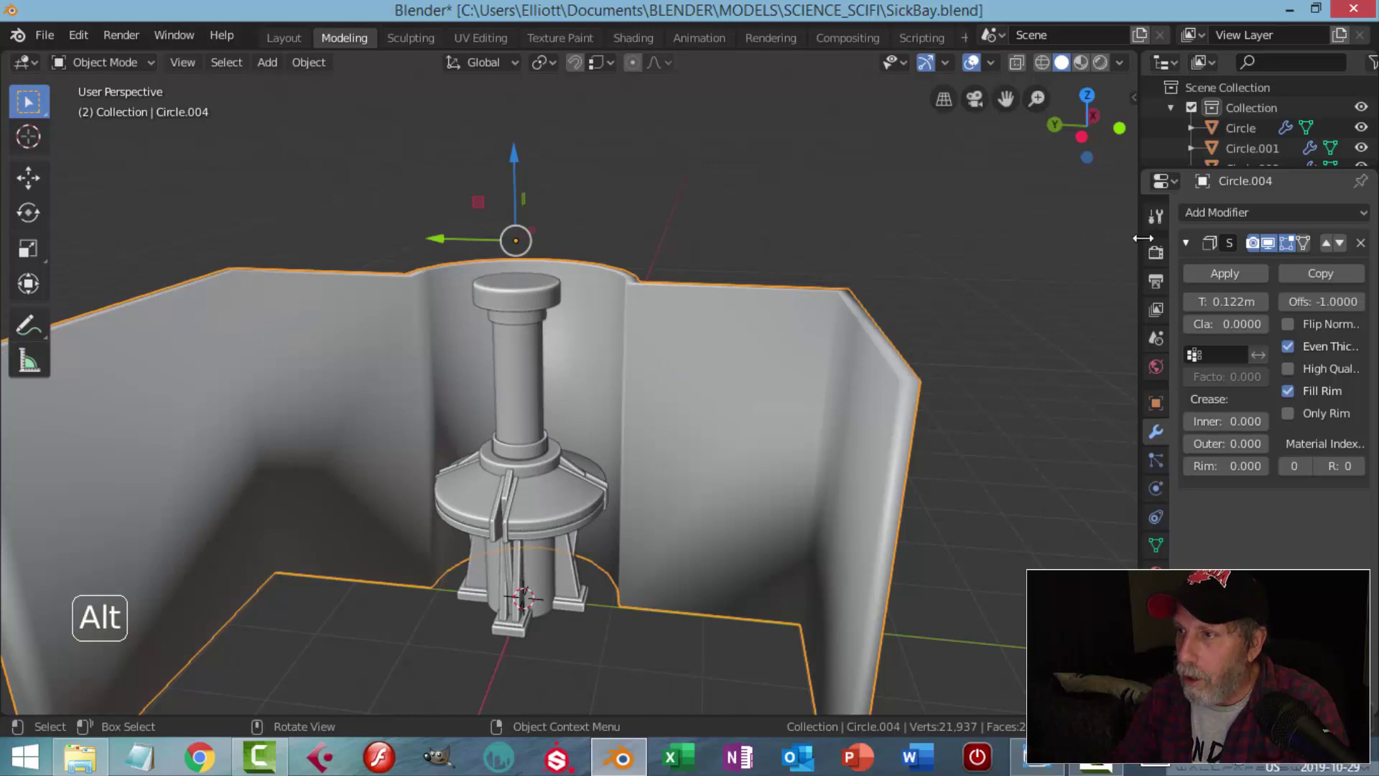
{"action": "left_click", "coordinate": [1211, 213]}
{"action": "left_click", "coordinate": [998, 367]}
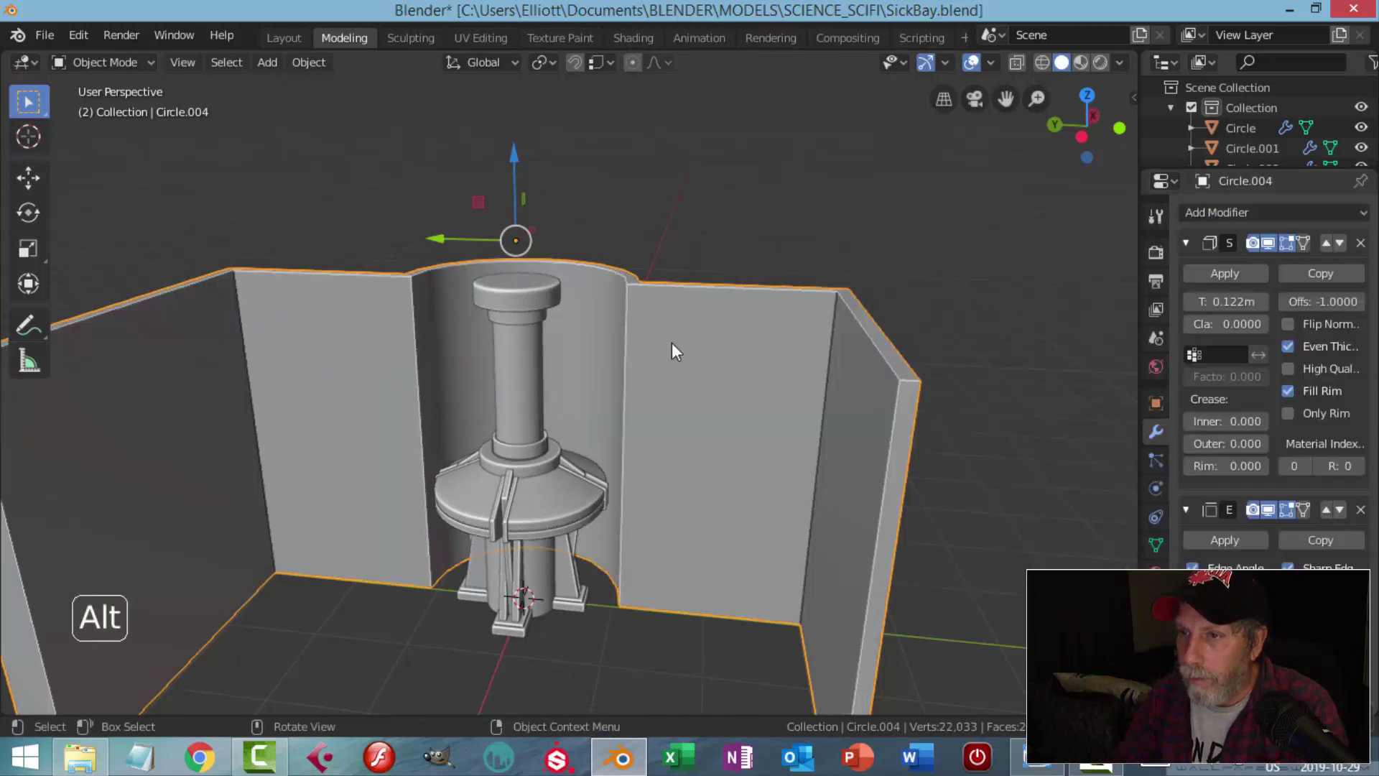
{"action": "middle_click_drag", "start_coordinate": [671, 342], "coordinate": [579, 372]}
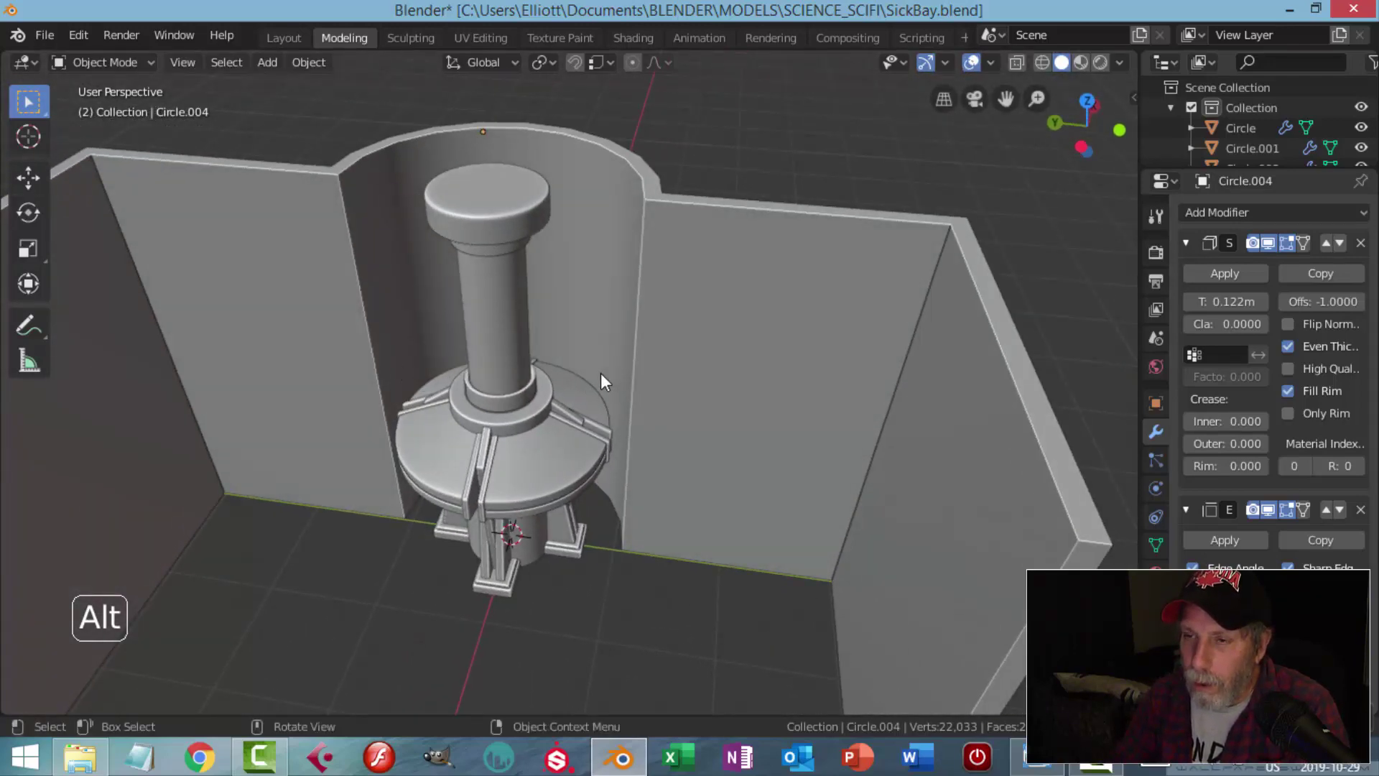
- Add a horizontal loop cut around all the walls in Edit Mode and slide it down to about one third of their height
{"action": "middle_click_drag", "start_coordinate": [600, 372], "coordinate": [796, 282]}
{"action": "left_click", "coordinate": [842, 265]}
{"action": "key", "text": "Tab"}
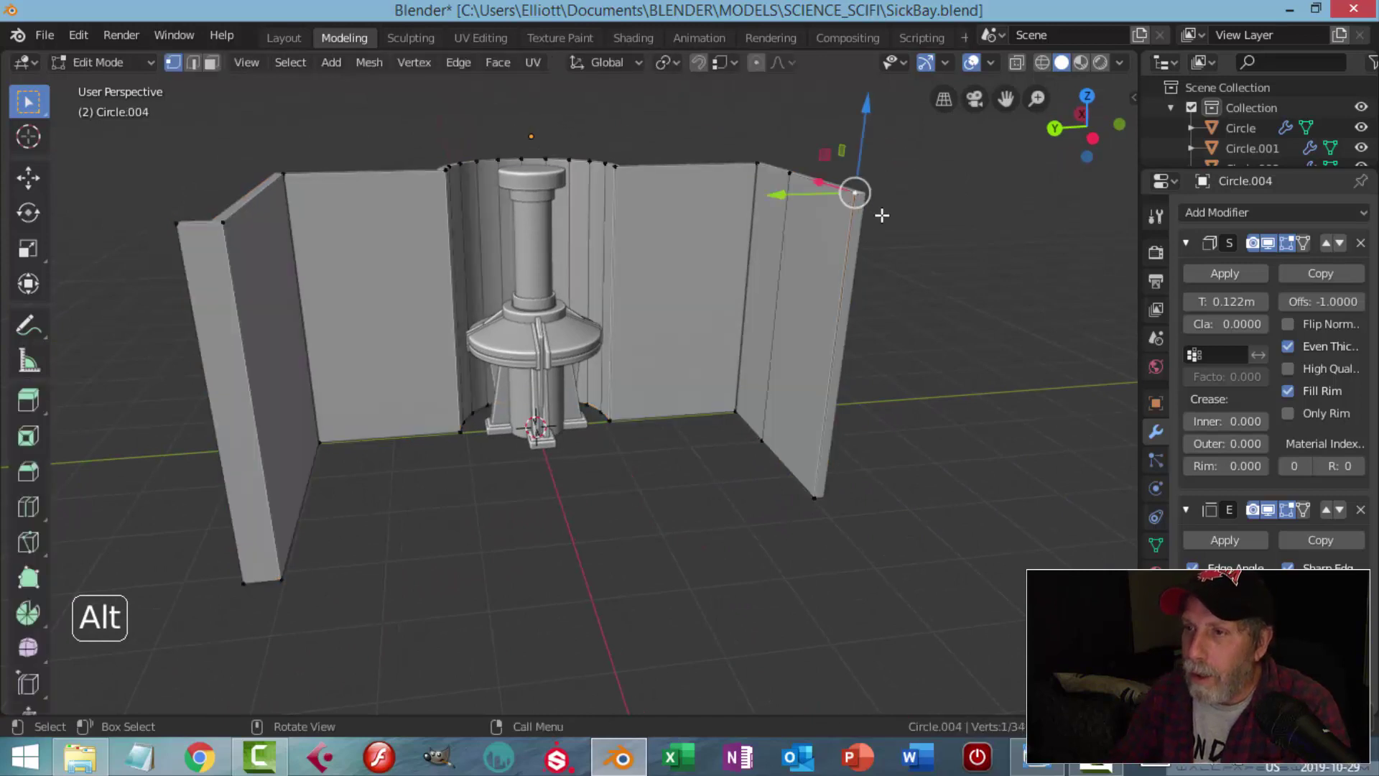
{"action": "middle_click_drag", "start_coordinate": [882, 215], "coordinate": [857, 333]}
{"action": "key", "text": "ctrl+r"}
{"action": "left_click", "coordinate": [832, 338]}
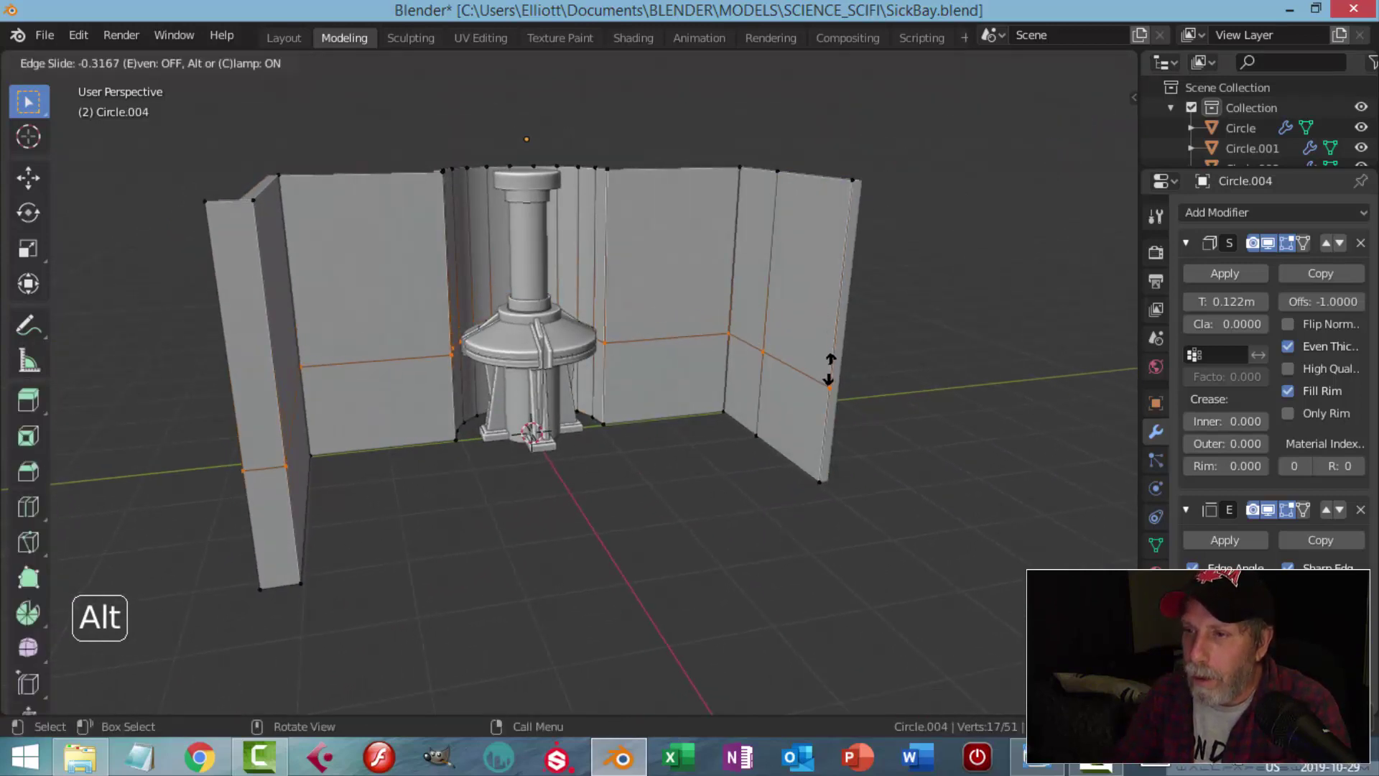
{"action": "left_click", "coordinate": [830, 370]}
- Delete the top corner vertex at the side wall's free end to cut that end segment down to the new loop
{"action": "key", "text": "alt+a"}
{"action": "key", "text": "x"}
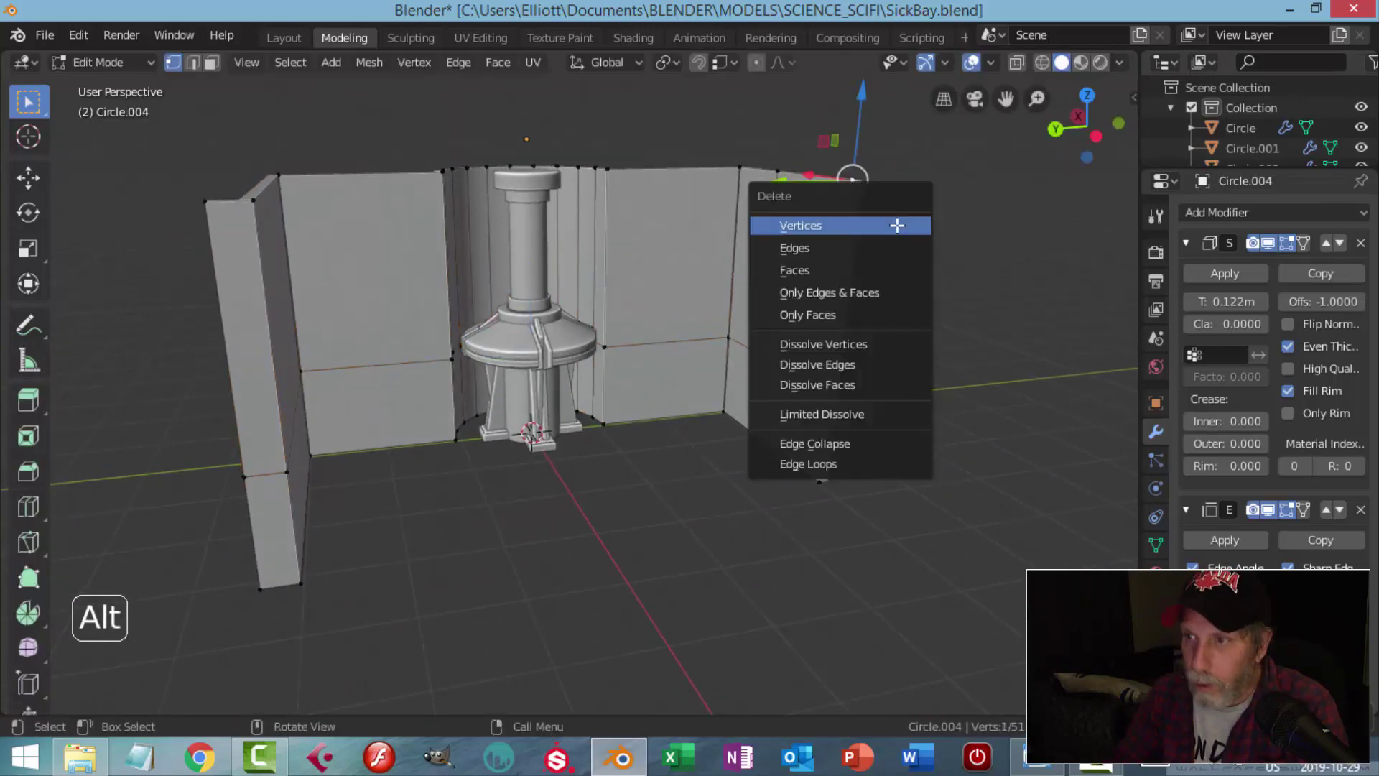
{"action": "left_click", "coordinate": [896, 225]}
{"action": "middle_click_drag", "start_coordinate": [914, 280], "coordinate": [727, 336]}
{"action": "key", "text": "Tab"}
{"action": "key", "text": "alt+a"}
- Save the sickbay model under its existing file name, SickBay.blend
{"action": "scroll", "coordinate": [630, 365], "scroll_direction": "up", "scroll_amount": 3}
{"action": "mouse_move", "coordinate": [630, 365]}
{"action": "middle_mouse_down"}
{"action": "mouse_move", "coordinate": [622, 327]}
{"action": "mouse_move", "coordinate": [615, 354]}
{"action": "mouse_move", "coordinate": [623, 317]}
{"action": "mouse_move", "coordinate": [641, 354]}
{"action": "middle_mouse_up"}
{"action": "scroll", "coordinate": [615, 352], "scroll_direction": "up", "scroll_amount": 3}
{"action": "key", "text": "ctrl+s"}
{"action": "scroll", "coordinate": [626, 317], "scroll_direction": "down", "scroll_amount": 3}
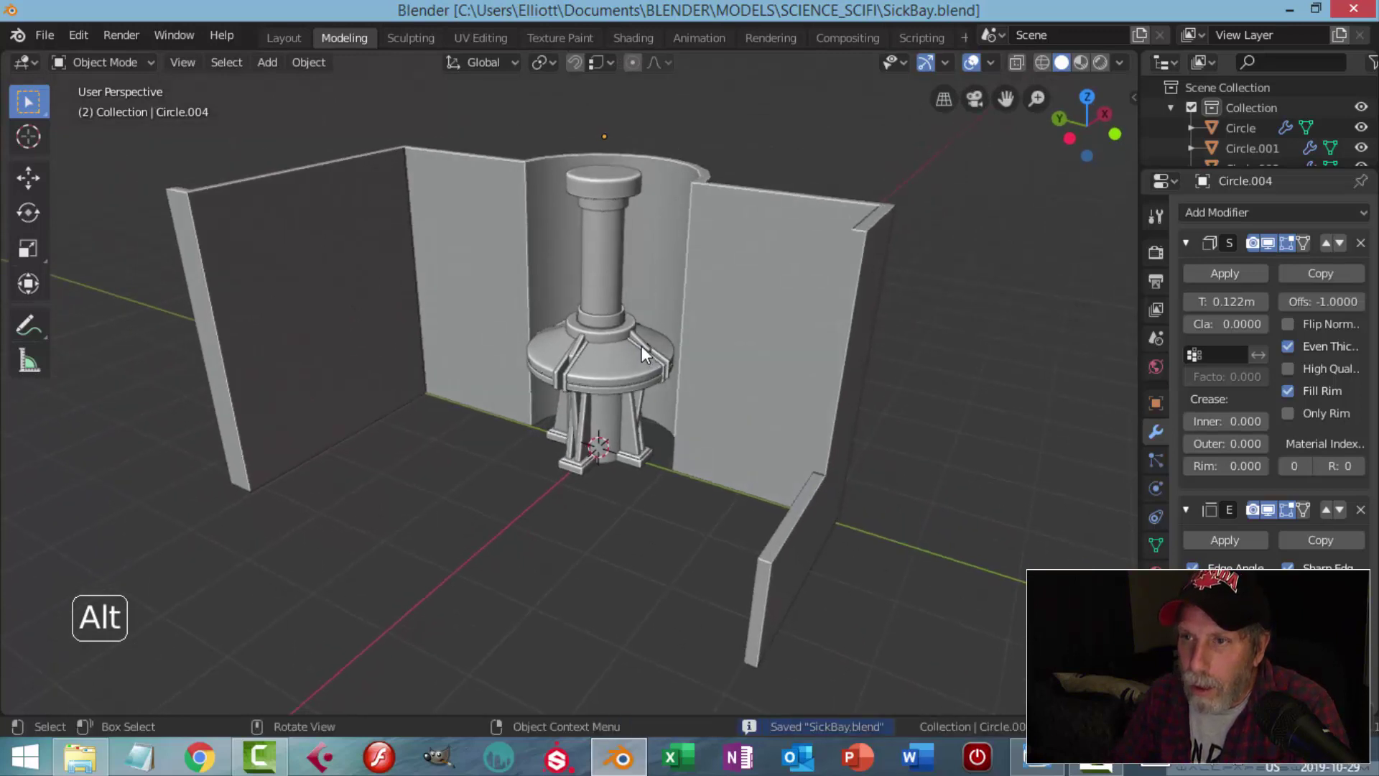